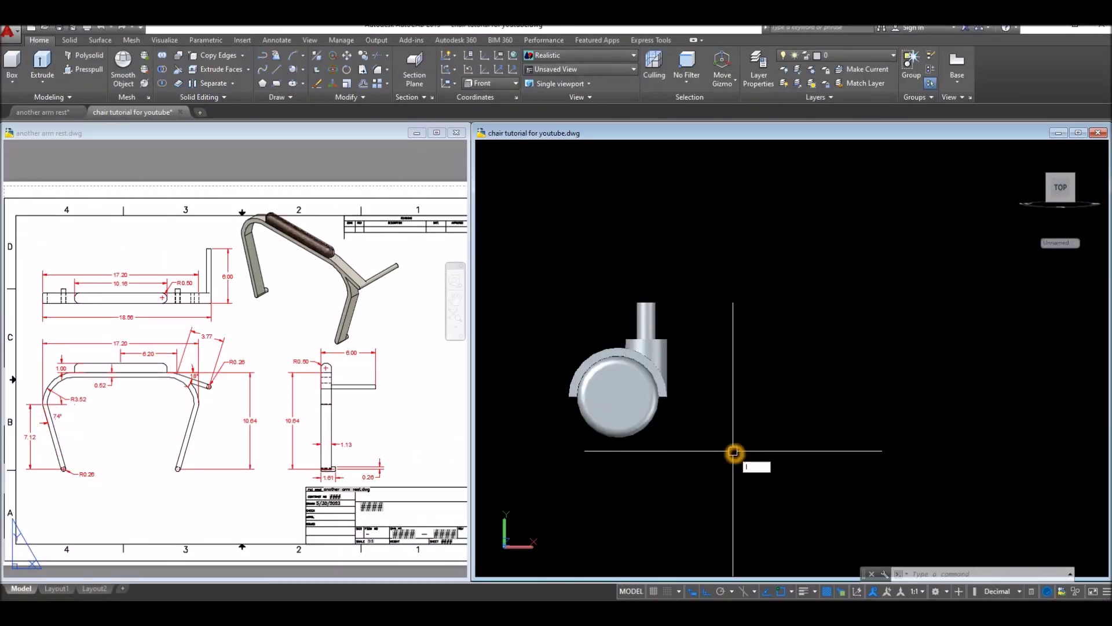
Step: Draw a horizontal construction line to the right from the top centre of the caster stem
{"action": "type", "text": "l"}
{"action": "key", "text": "Return"}
{"action": "left_click", "coordinate": [646, 303]}
{"action": "left_click", "coordinate": [882, 303]}
{"action": "right_click", "coordinate": [893, 297]}
{"action": "left_click", "coordinate": [912, 302]}
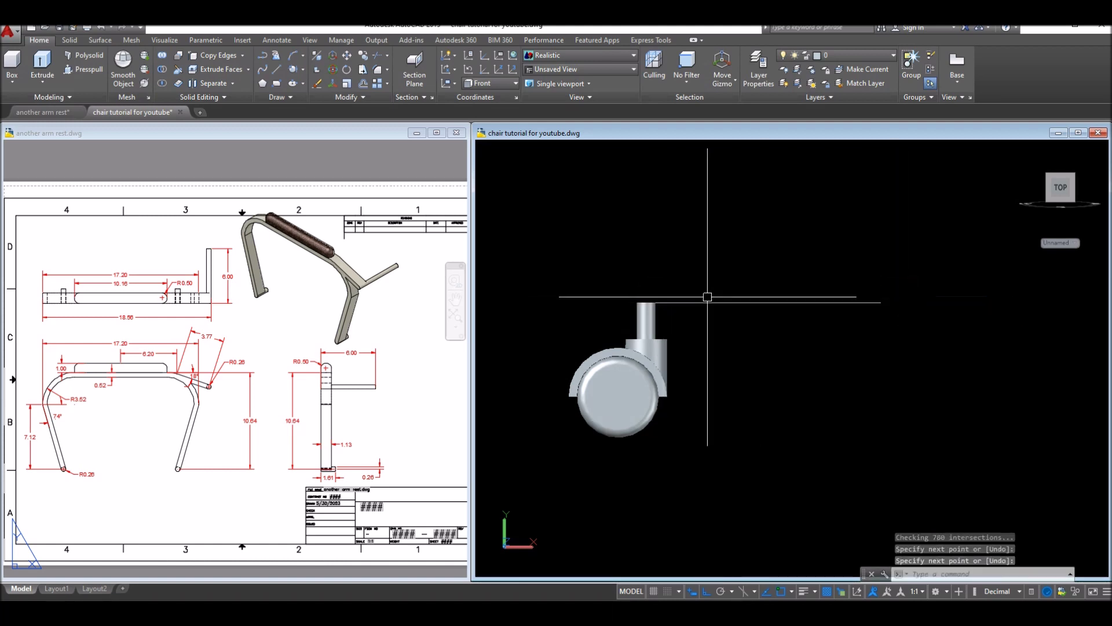
Step: Turn off the Caster layer
{"action": "left_click", "coordinate": [900, 52]}
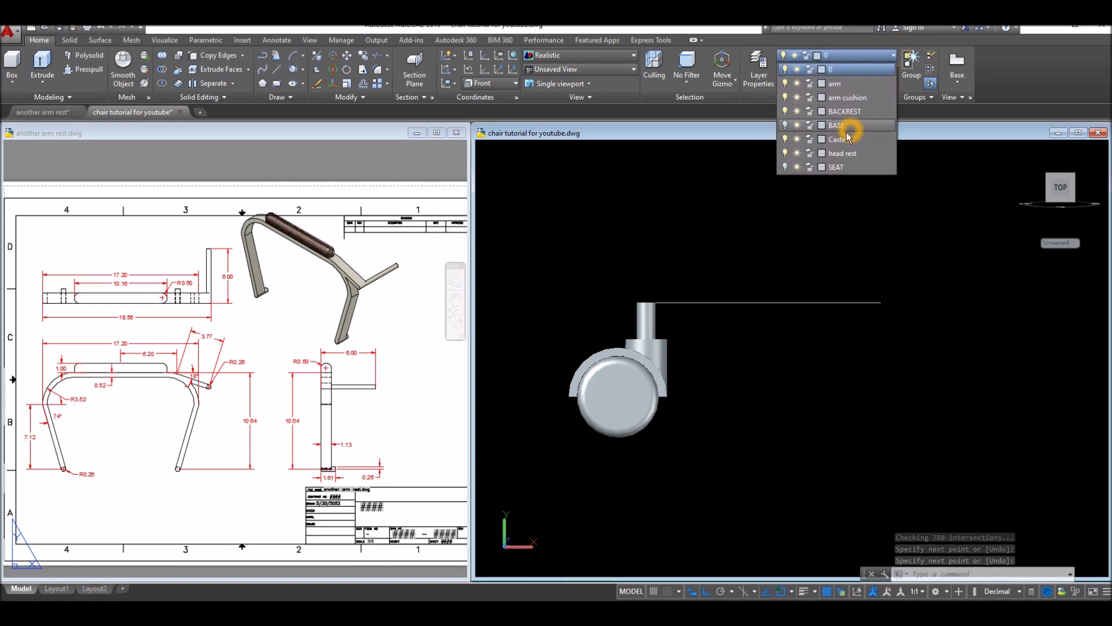
{"action": "left_click", "coordinate": [785, 139]}
{"action": "left_click", "coordinate": [607, 398]}
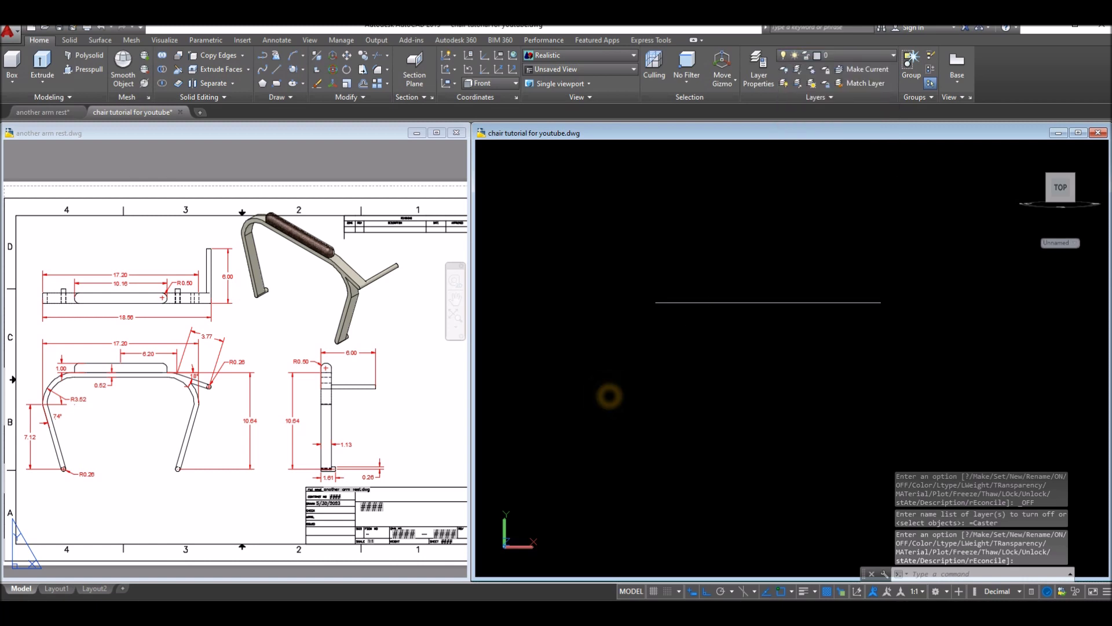
Step: Draw a vertical line 10.64 upward from the right end of the horizontal construction line
{"action": "left_click", "coordinate": [188, 481]}
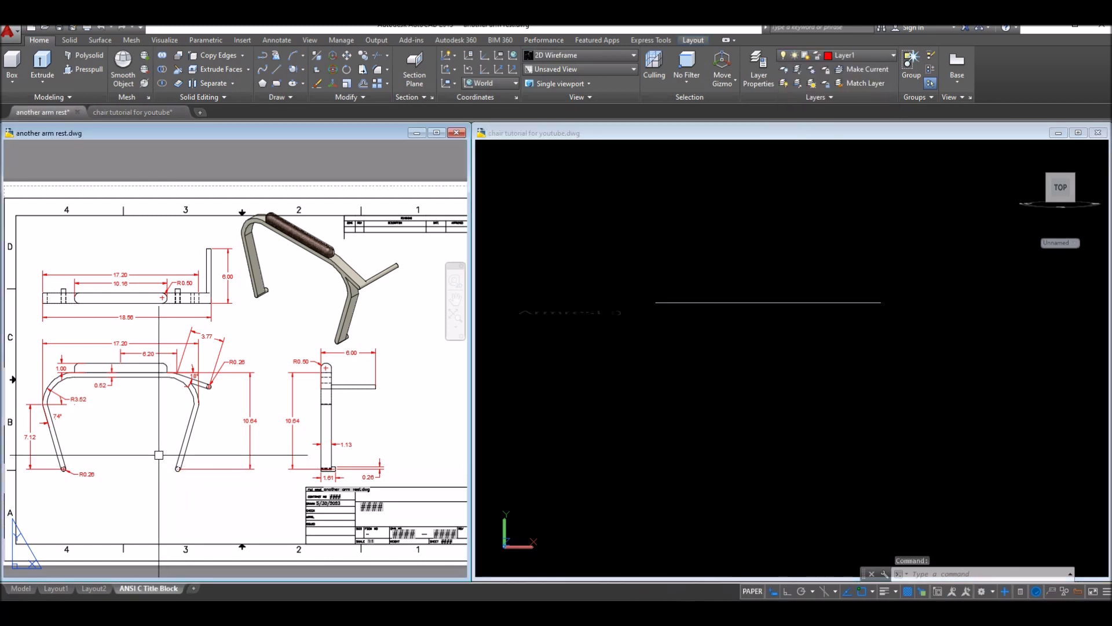
{"action": "middle_click_drag", "start_coordinate": [173, 457], "coordinate": [254, 453]}
{"action": "scroll", "coordinate": [253, 452], "scroll_direction": "up", "scroll_amount": 2}
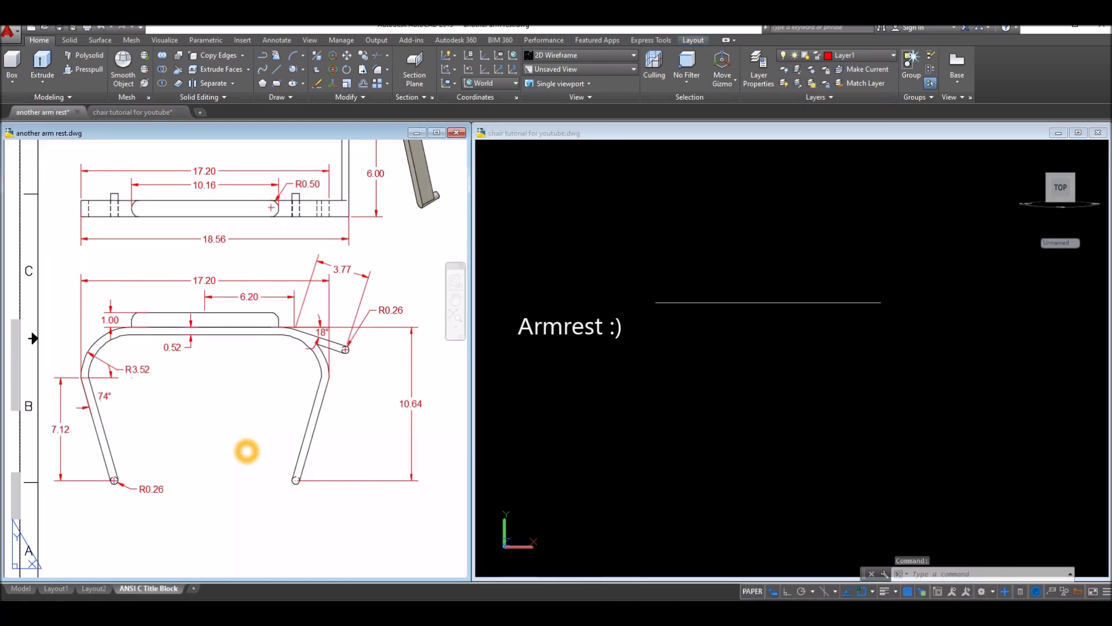
{"action": "left_click", "coordinate": [684, 434]}
{"action": "scroll", "coordinate": [684, 435], "scroll_direction": "down", "scroll_amount": 3}
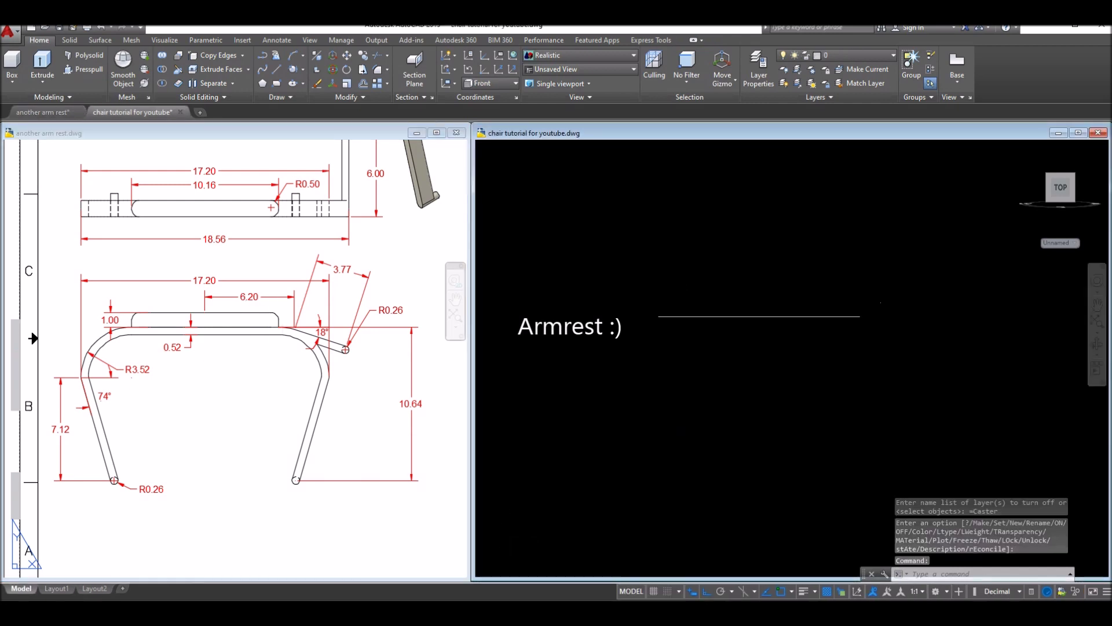
{"action": "left_click_drag", "start_coordinate": [683, 435], "coordinate": [588, 455]}
{"action": "key", "text": "Escape"}
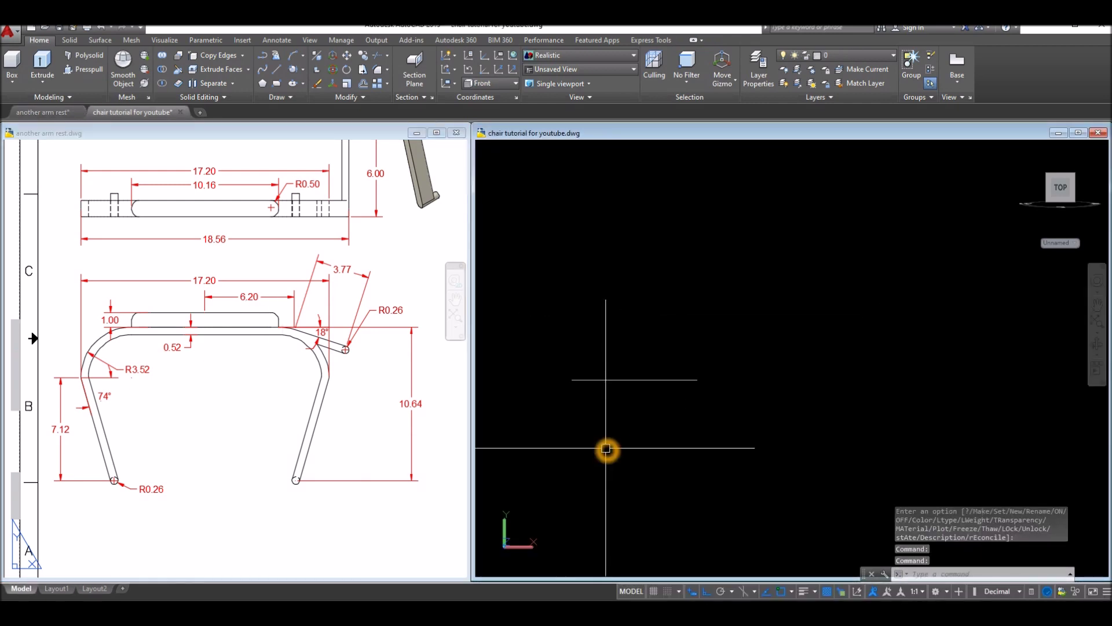
{"action": "type", "text": "l"}
{"action": "key", "text": "Return"}
{"action": "left_click", "coordinate": [698, 381]}
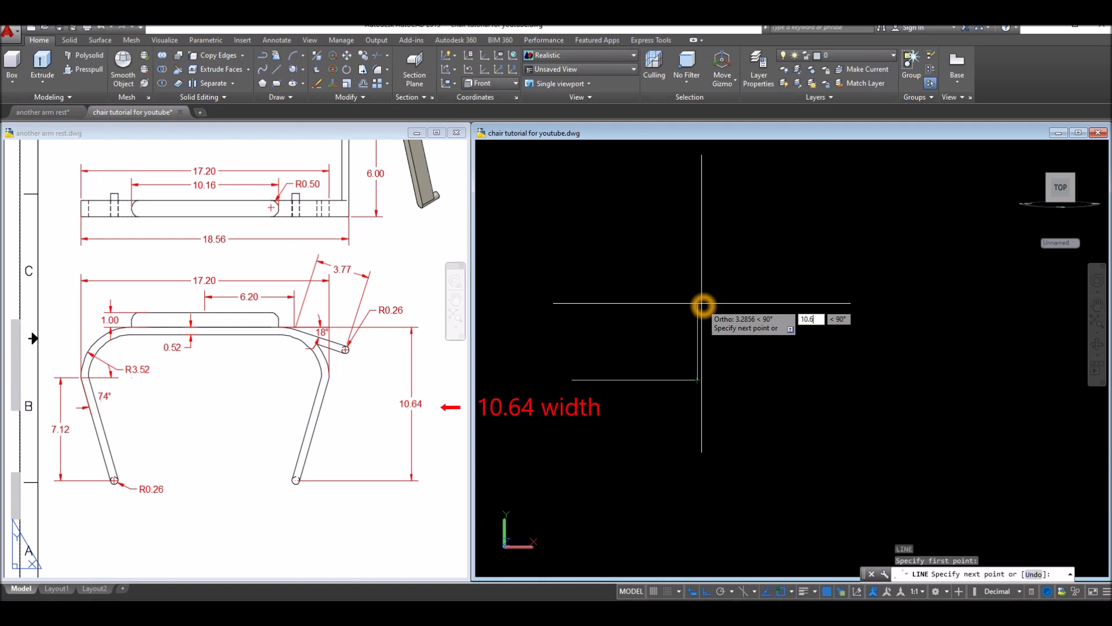
{"action": "key", "text": "Return"}
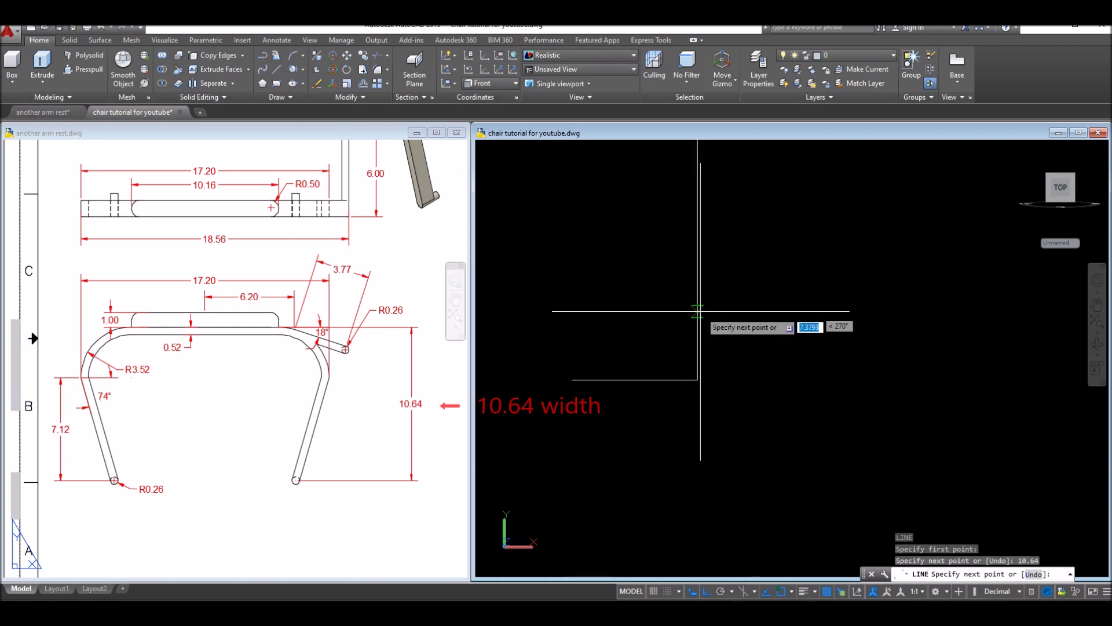
Step: Complete the armrest rectangle with a 17.20 length back to its starting corner, and erase the horizontal construction line beside it
{"action": "middle_click_drag", "start_coordinate": [785, 296], "coordinate": [709, 391]}
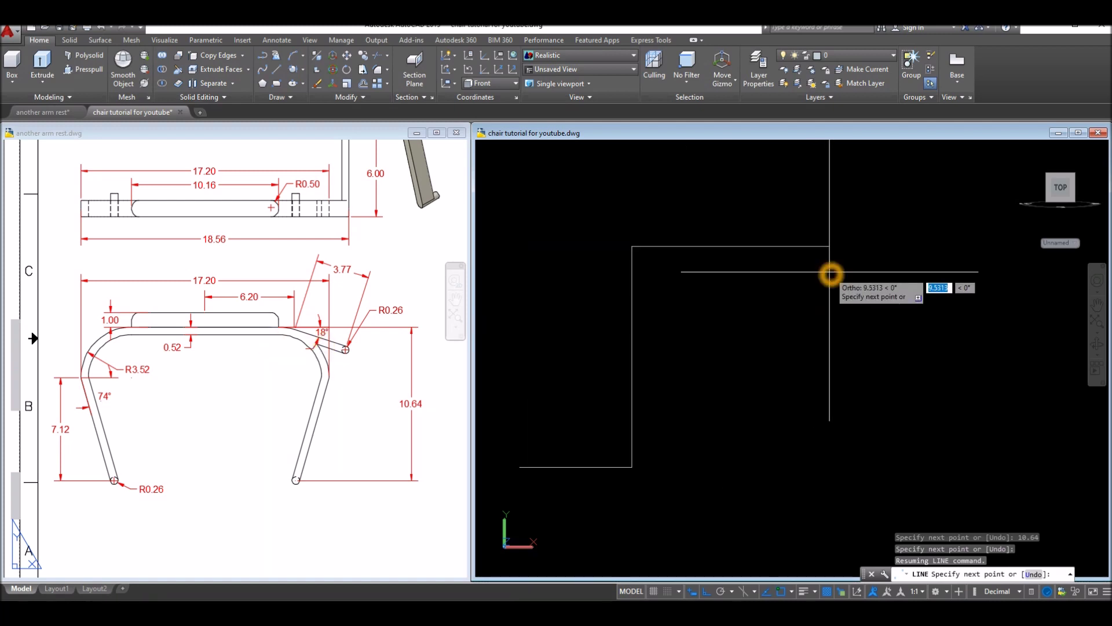
{"action": "type", "text": "1"}
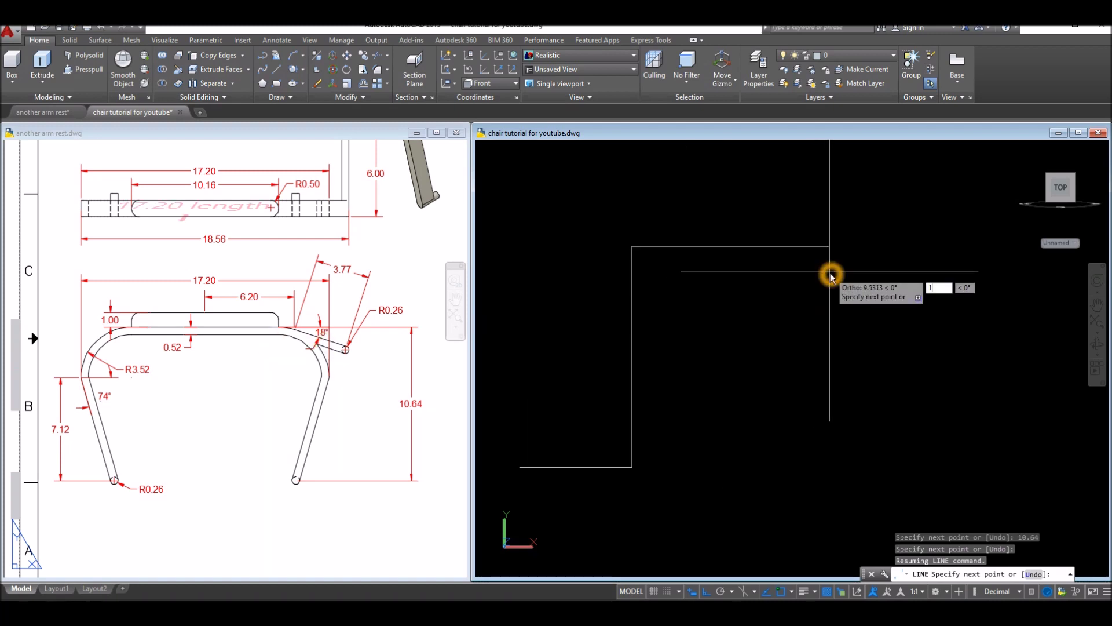
{"action": "type", "text": "7.20"}
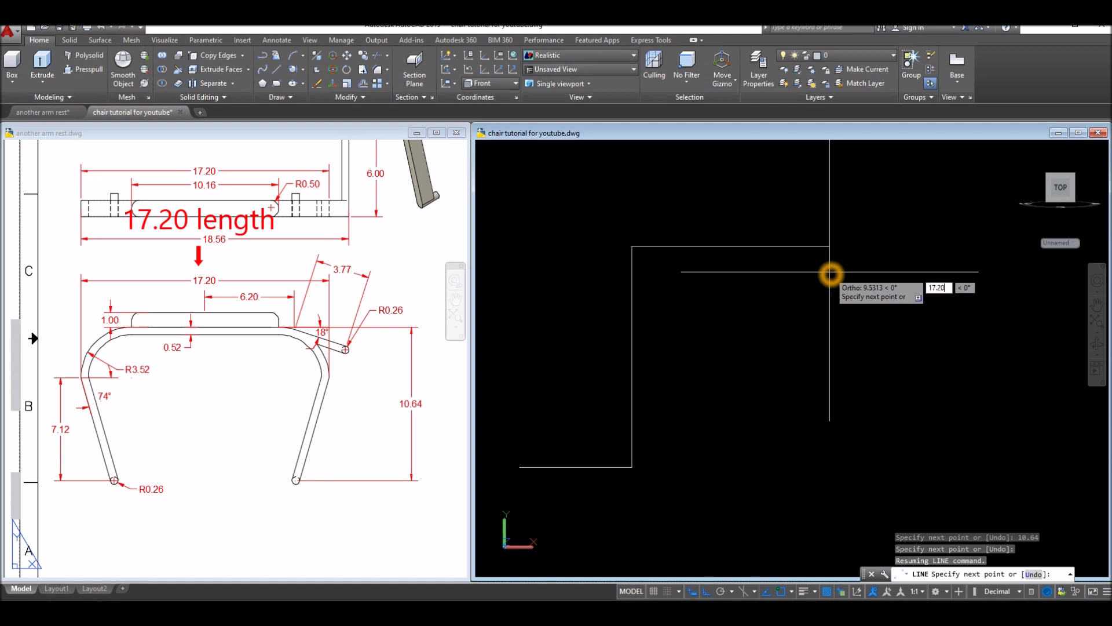
{"action": "key", "text": "Return"}
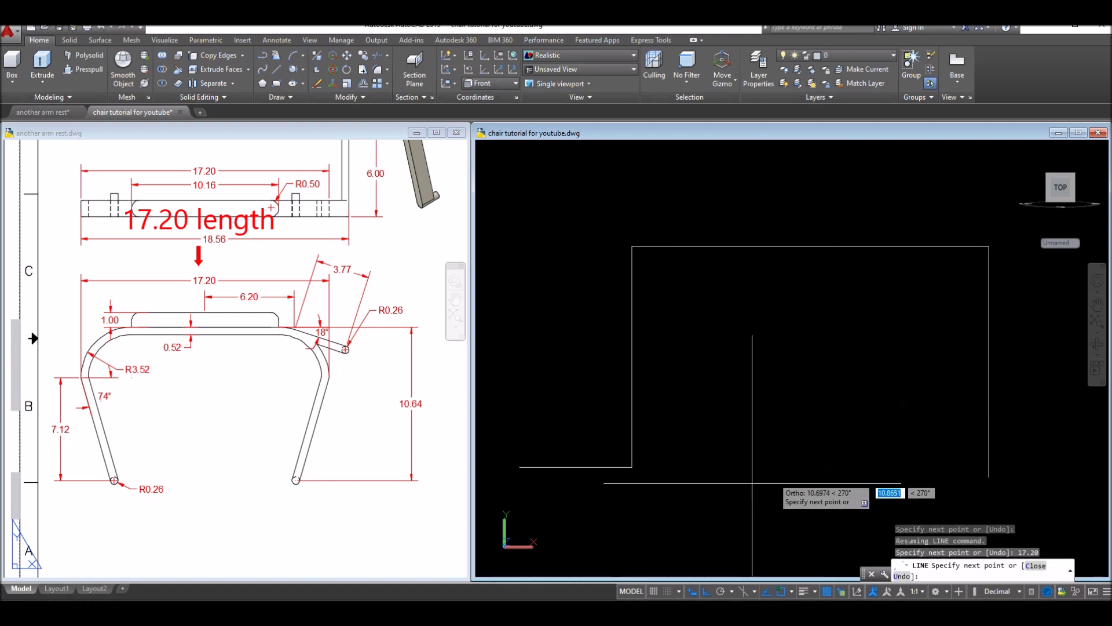
{"action": "left_click", "coordinate": [860, 467]}
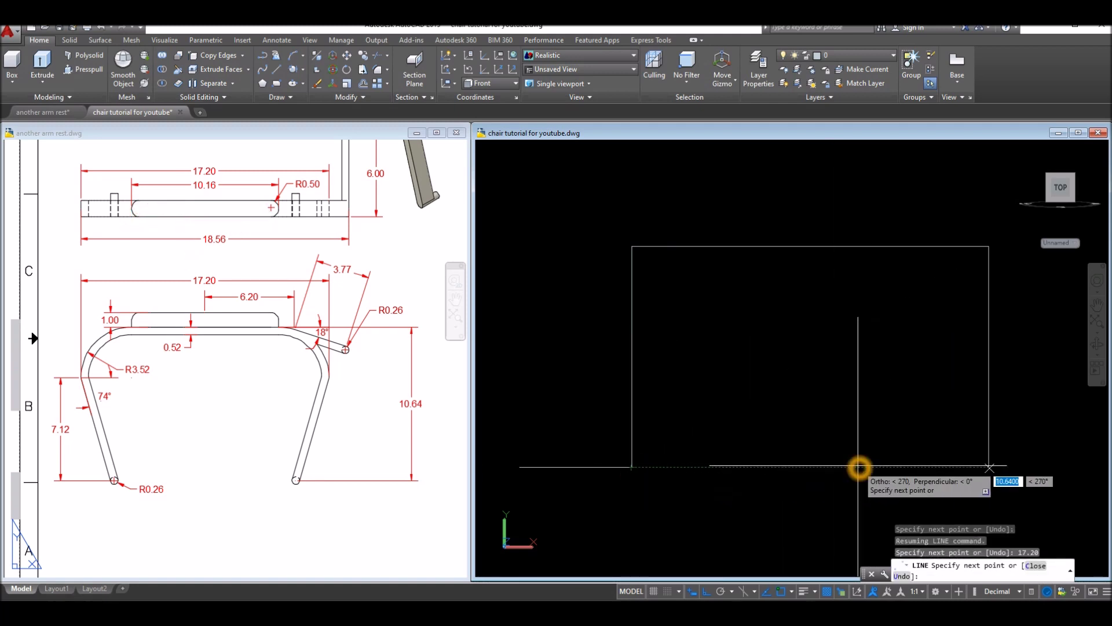
{"action": "left_click", "coordinate": [632, 467]}
{"action": "right_click", "coordinate": [657, 439]}
{"action": "left_click", "coordinate": [675, 448]}
{"action": "left_click", "coordinate": [576, 467]}
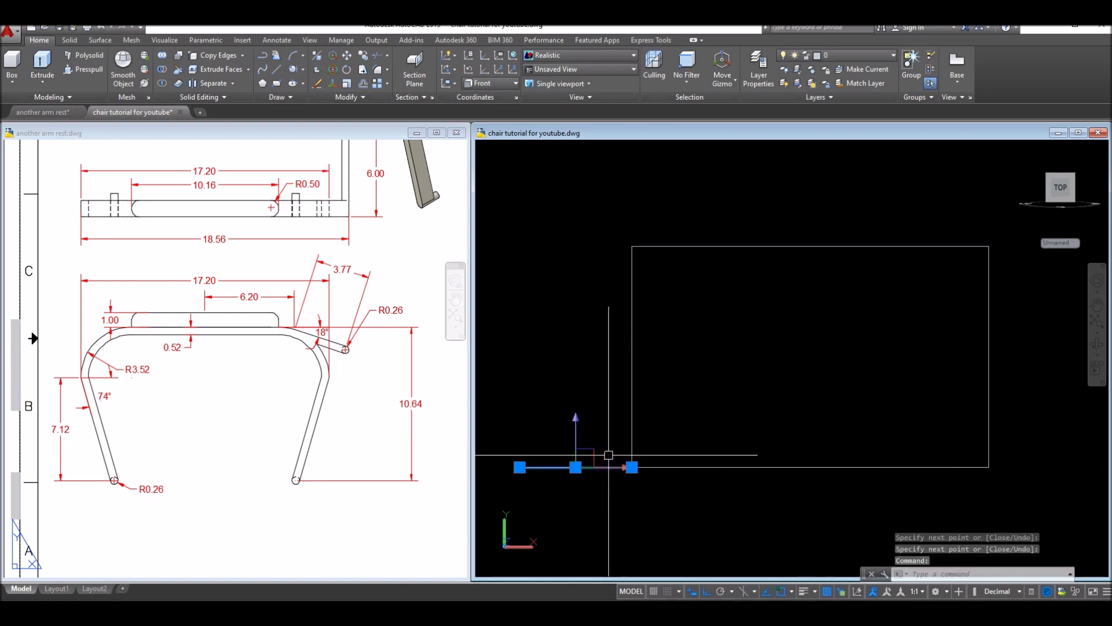
{"action": "key", "text": "Delete"}
Step: Fillet the rectangle's upper-left corner with a radius of 3.52
{"action": "scroll", "coordinate": [587, 449], "scroll_direction": "down", "scroll_amount": 6}
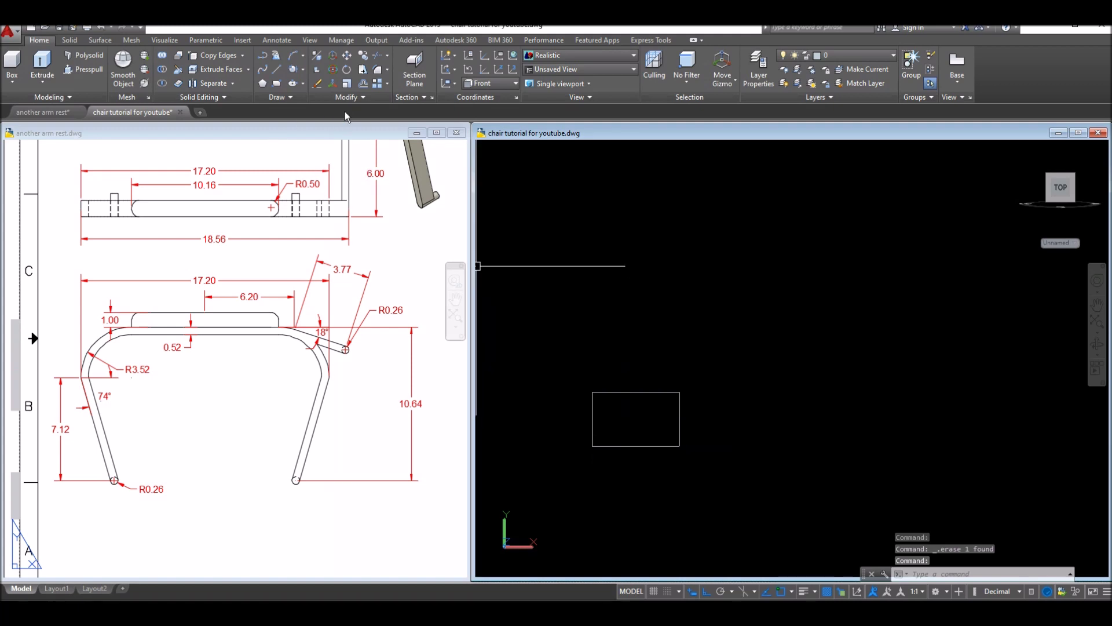
{"action": "left_click", "coordinate": [388, 71]}
{"action": "left_click", "coordinate": [393, 90]}
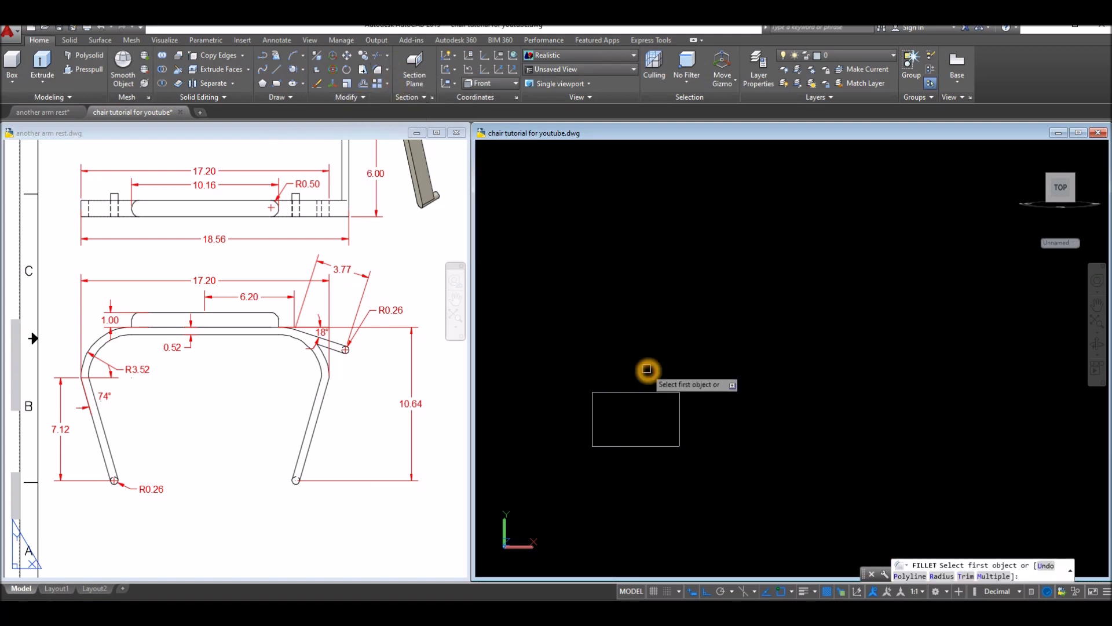
{"action": "right_click", "coordinate": [590, 304]}
{"action": "left_click", "coordinate": [620, 378]}
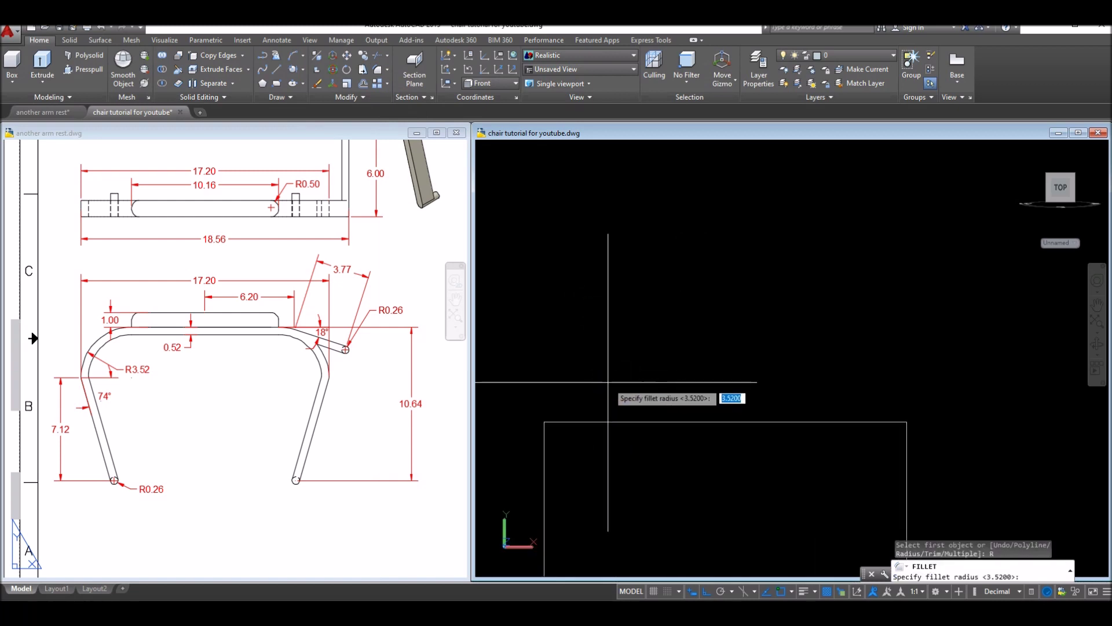
{"action": "scroll", "coordinate": [609, 384], "scroll_direction": "up", "scroll_amount": 1}
{"action": "middle_click_drag", "start_coordinate": [609, 385], "coordinate": [620, 286]}
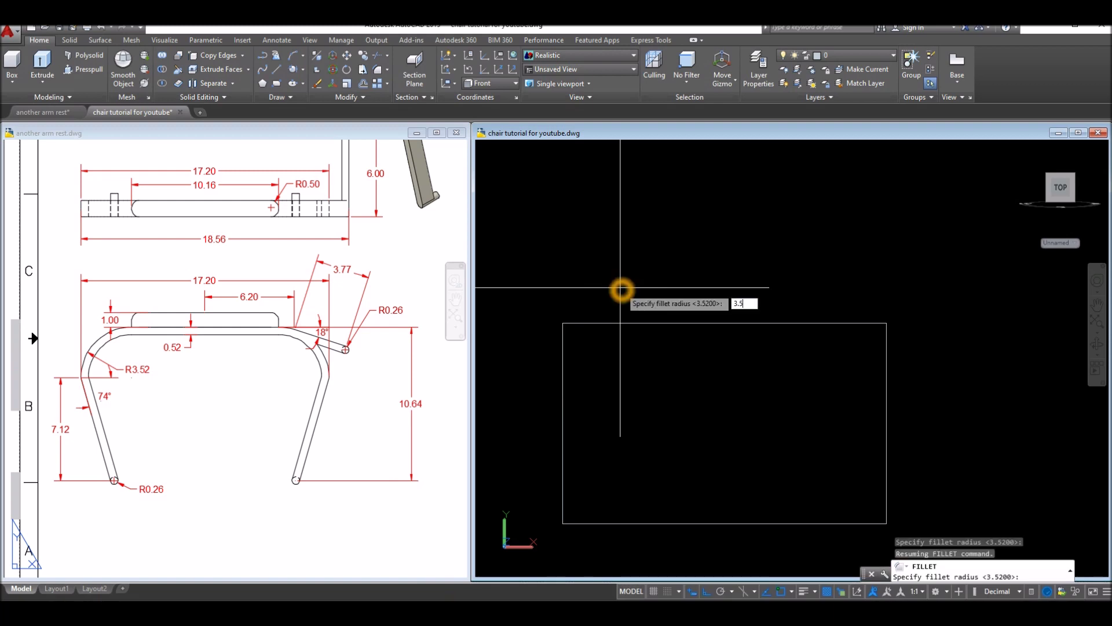
{"action": "key", "text": "Return"}
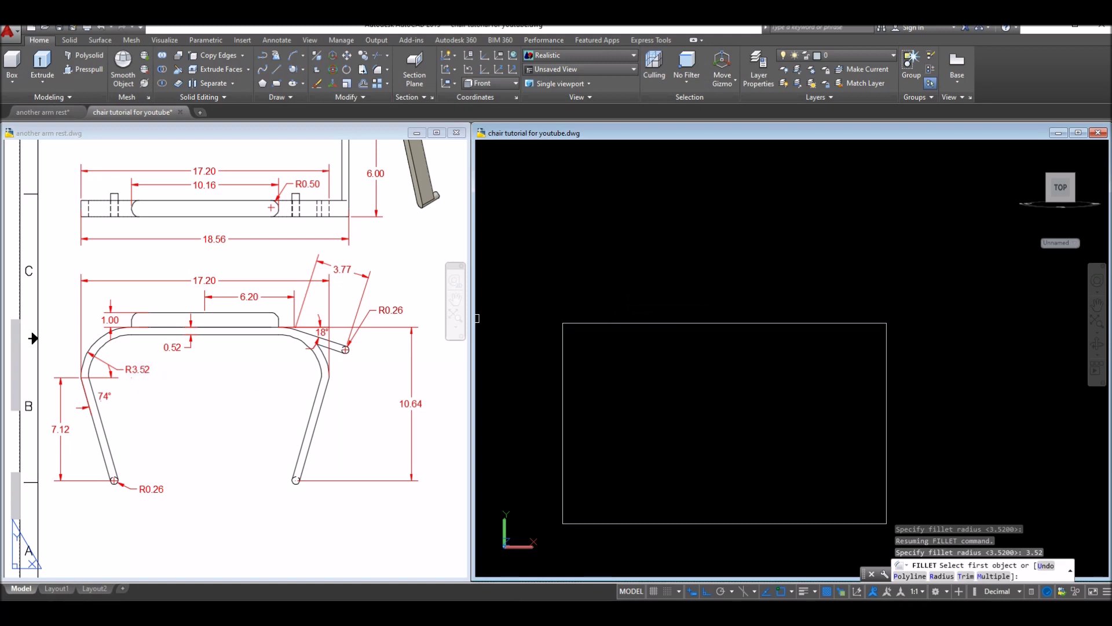
{"action": "left_click", "coordinate": [564, 363]}
{"action": "left_click", "coordinate": [596, 322]}
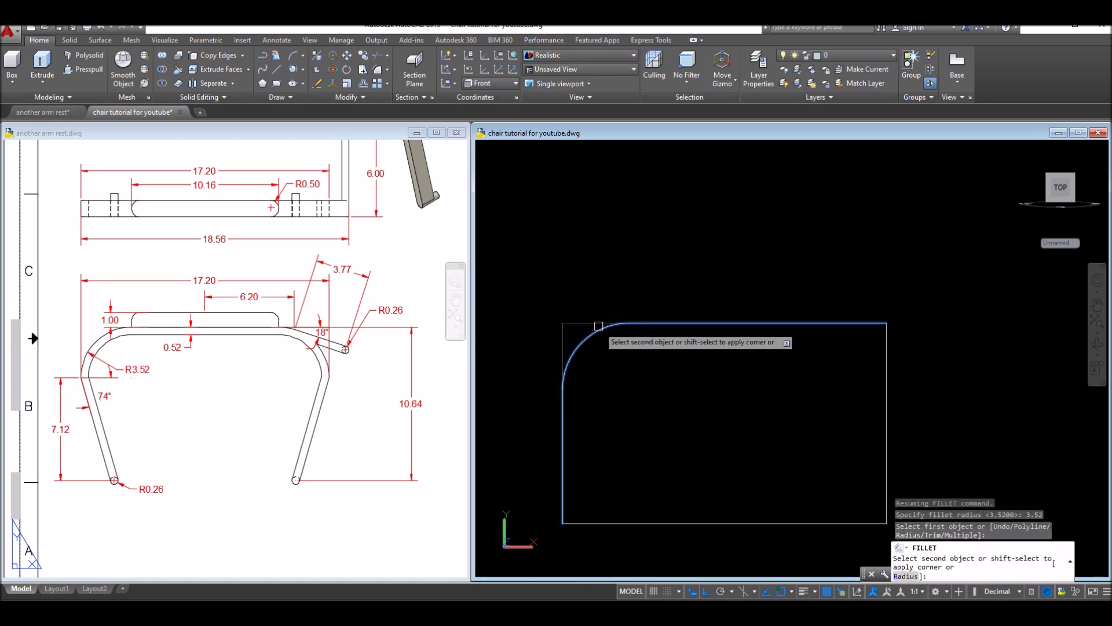
Step: Fillet the rectangle's upper-right corner with the same 3.52 radius
{"action": "right_click", "coordinate": [675, 285]}
{"action": "left_click", "coordinate": [676, 288]}
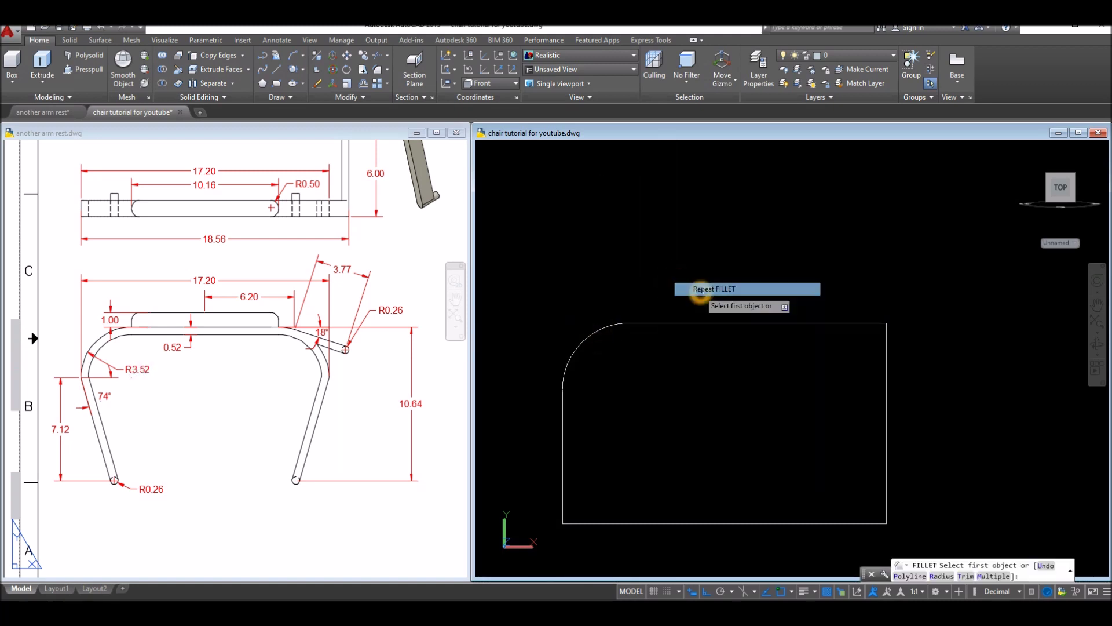
{"action": "left_click", "coordinate": [857, 323]}
{"action": "left_click", "coordinate": [887, 364]}
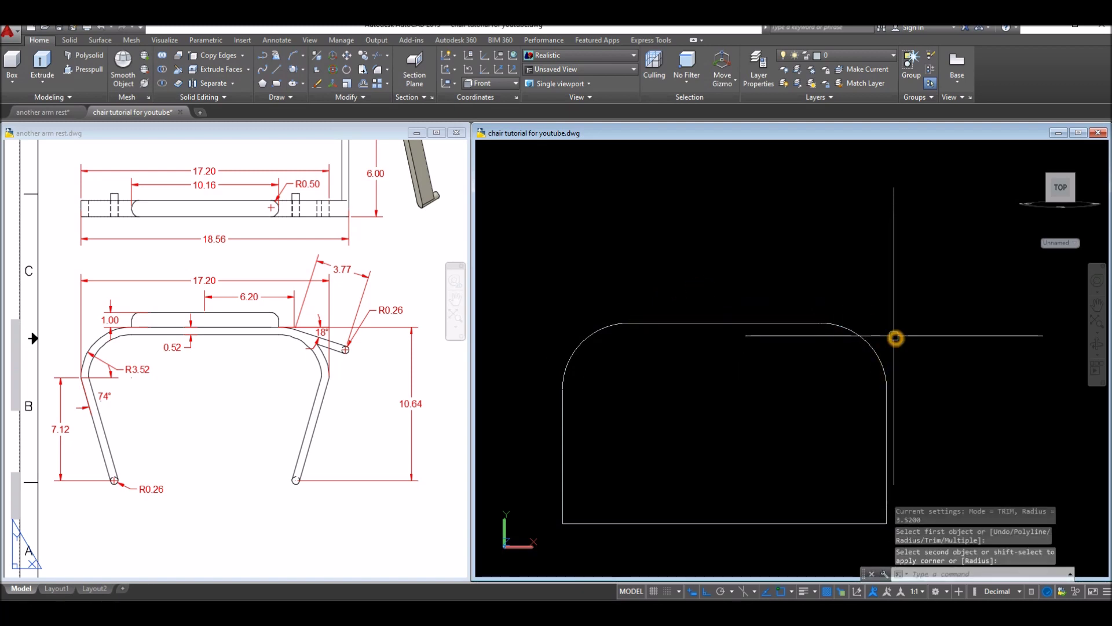
{"action": "right_click", "coordinate": [895, 338]}
{"action": "key", "text": "Escape"}
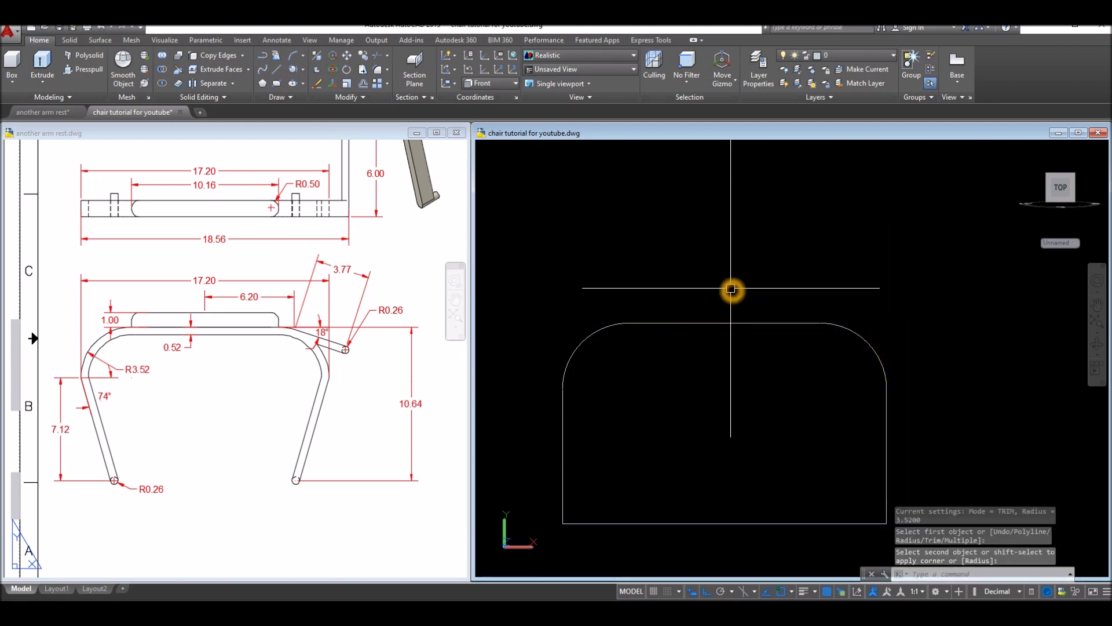
Step: Replace the outline's top edge with a line from the midpoint between the two fillet arcs to the upper end of the left arc
{"action": "left_click", "coordinate": [736, 323]}
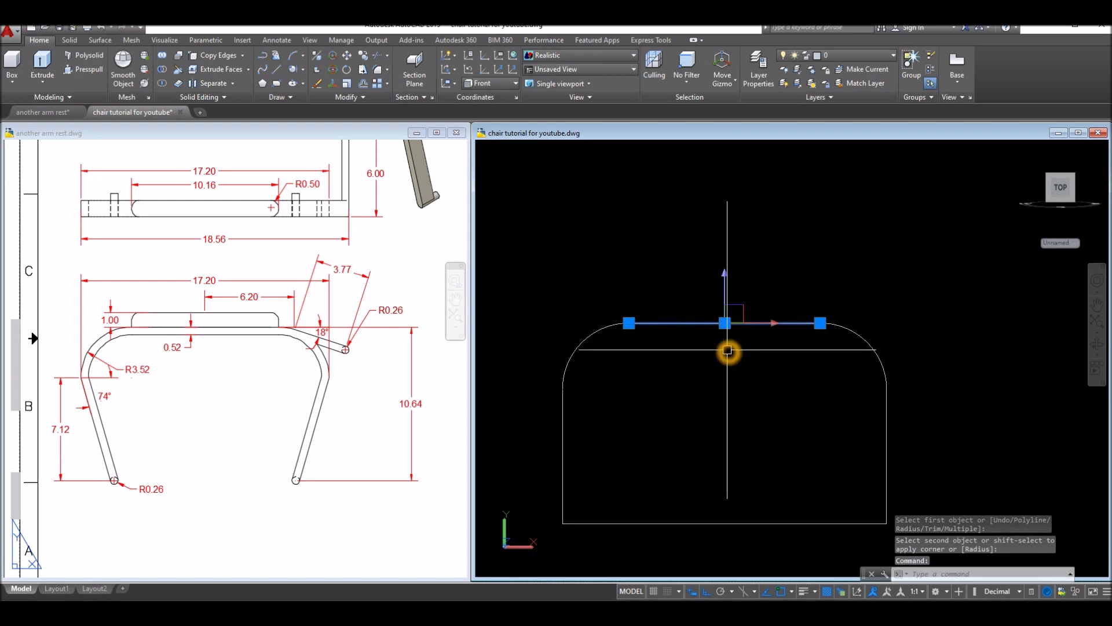
{"action": "key", "text": "Delete"}
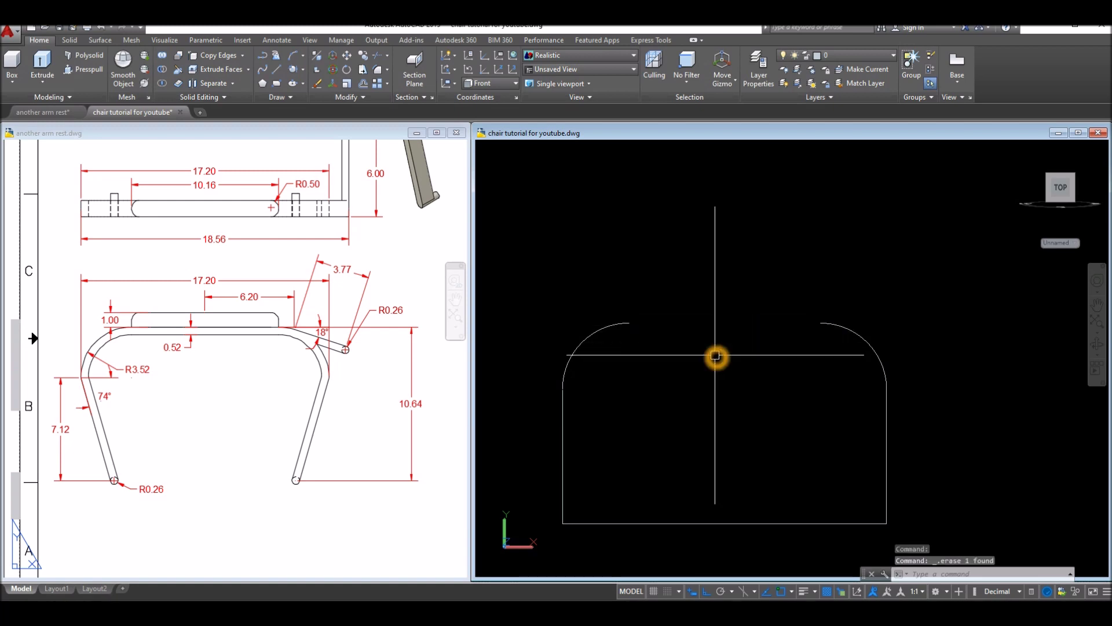
{"action": "type", "text": "l"}
{"action": "key", "text": "Return"}
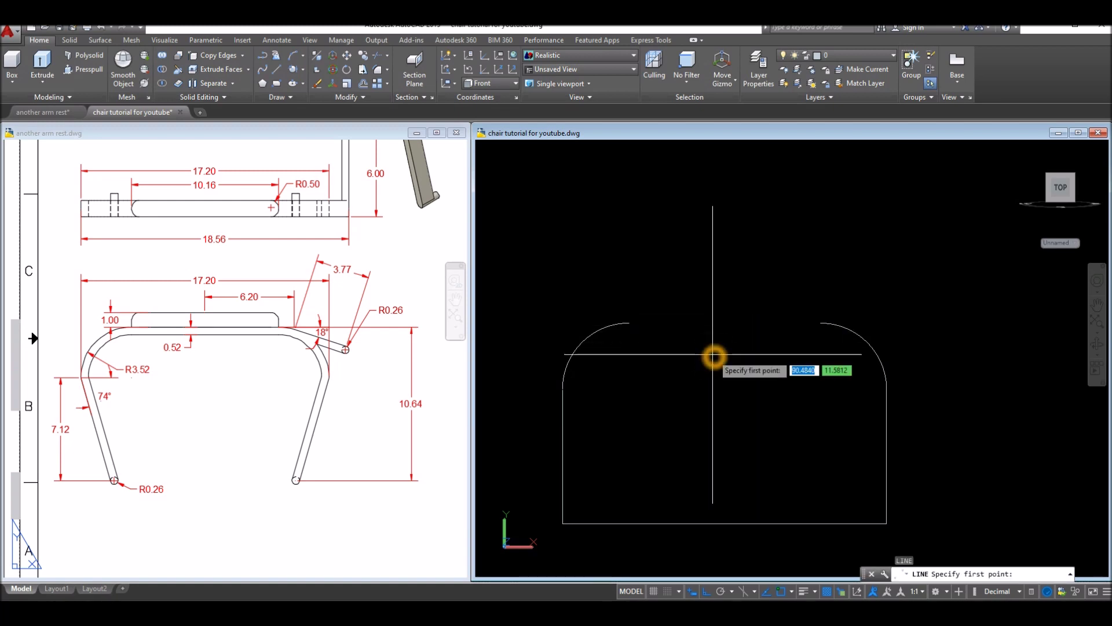
{"action": "right_click", "coordinate": [714, 356], "text": "shift"}
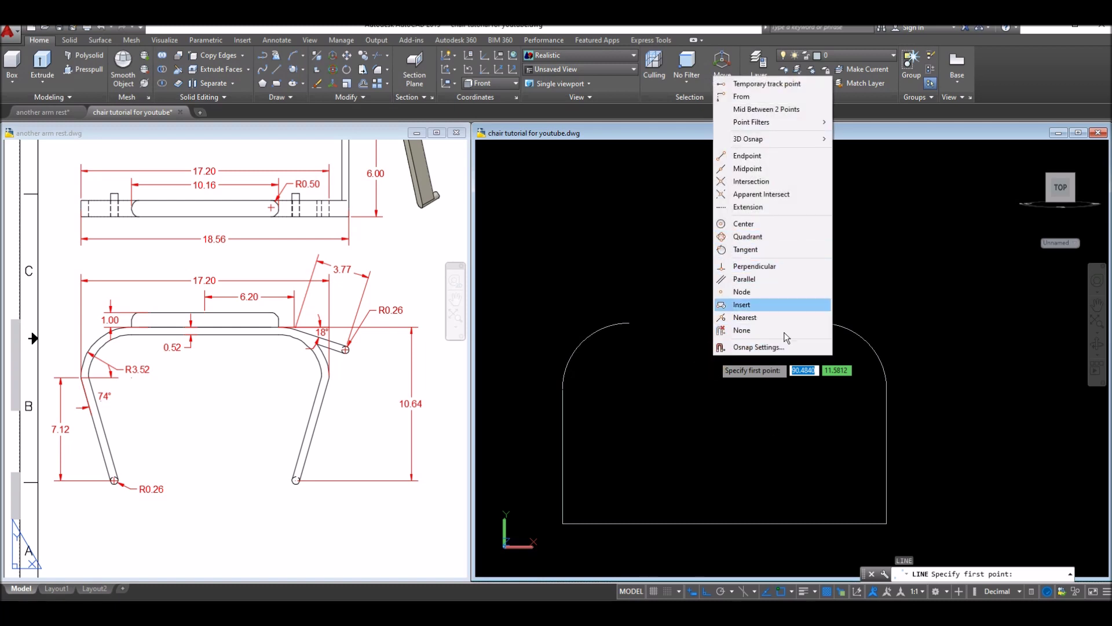
{"action": "left_click", "coordinate": [784, 110]}
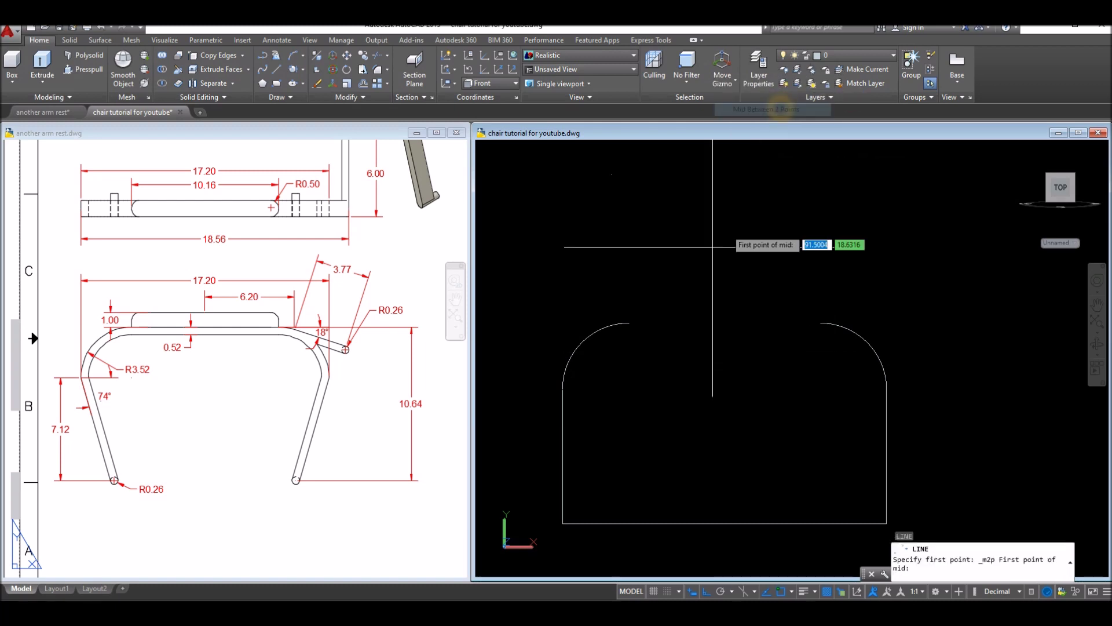
{"action": "left_click", "coordinate": [632, 322]}
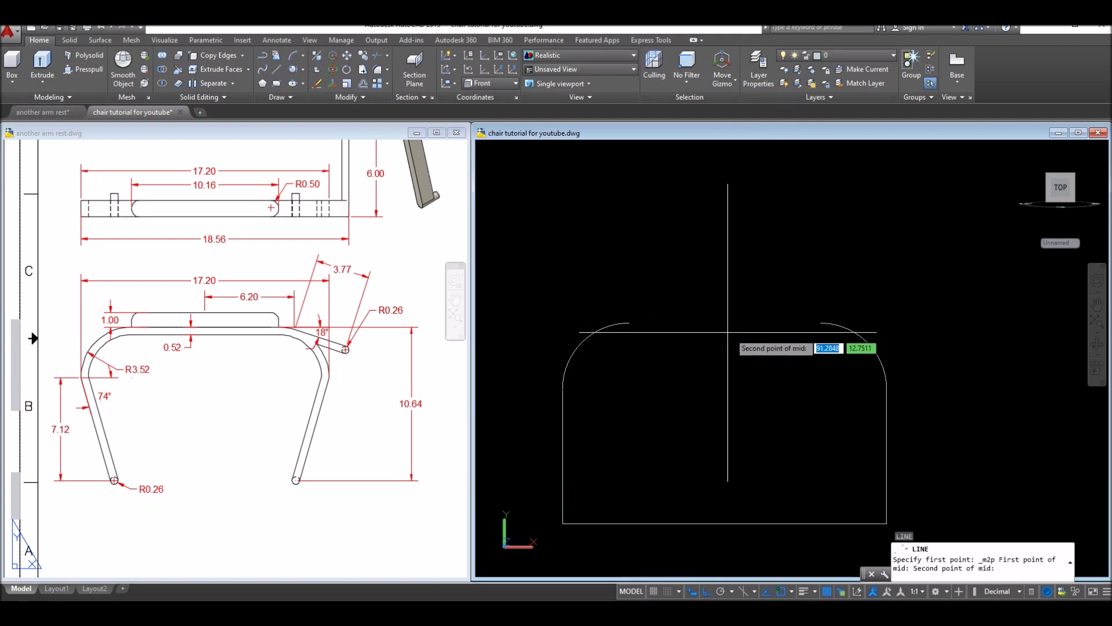
{"action": "left_click", "coordinate": [823, 324]}
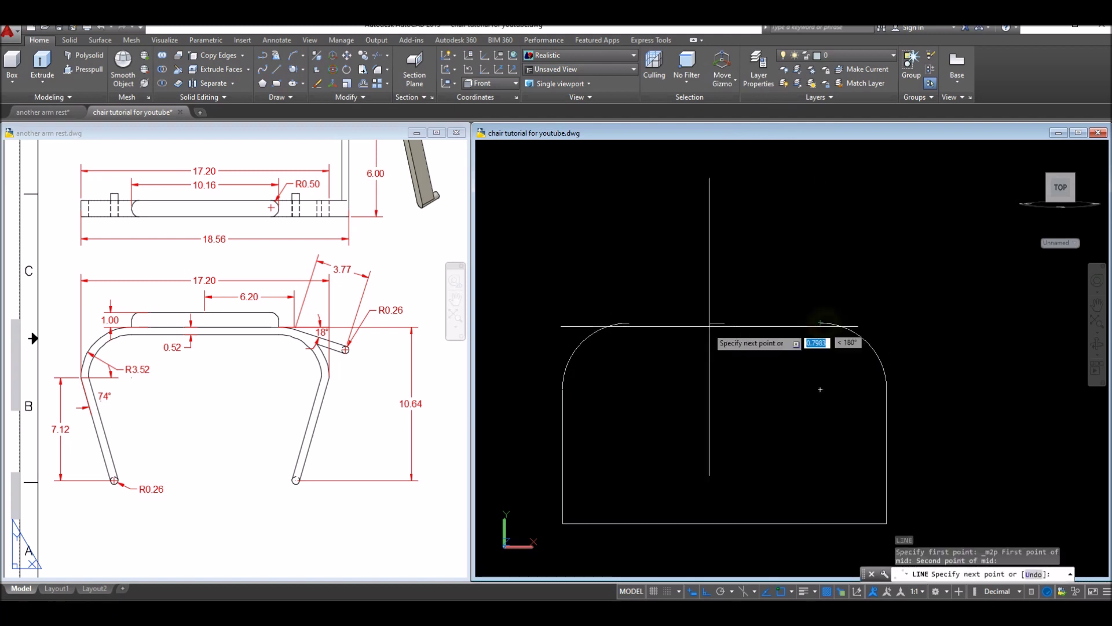
{"action": "left_click", "coordinate": [631, 323]}
{"action": "right_click", "coordinate": [675, 279]}
{"action": "left_click", "coordinate": [706, 289]}
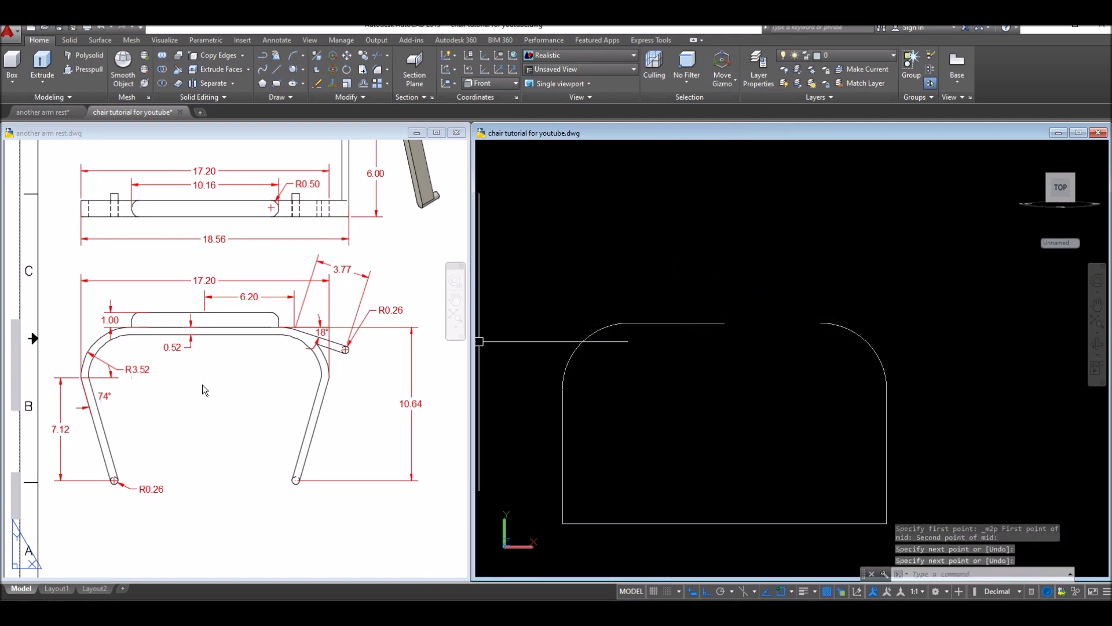
{"action": "middle_click_drag", "start_coordinate": [745, 477], "coordinate": [740, 425]}
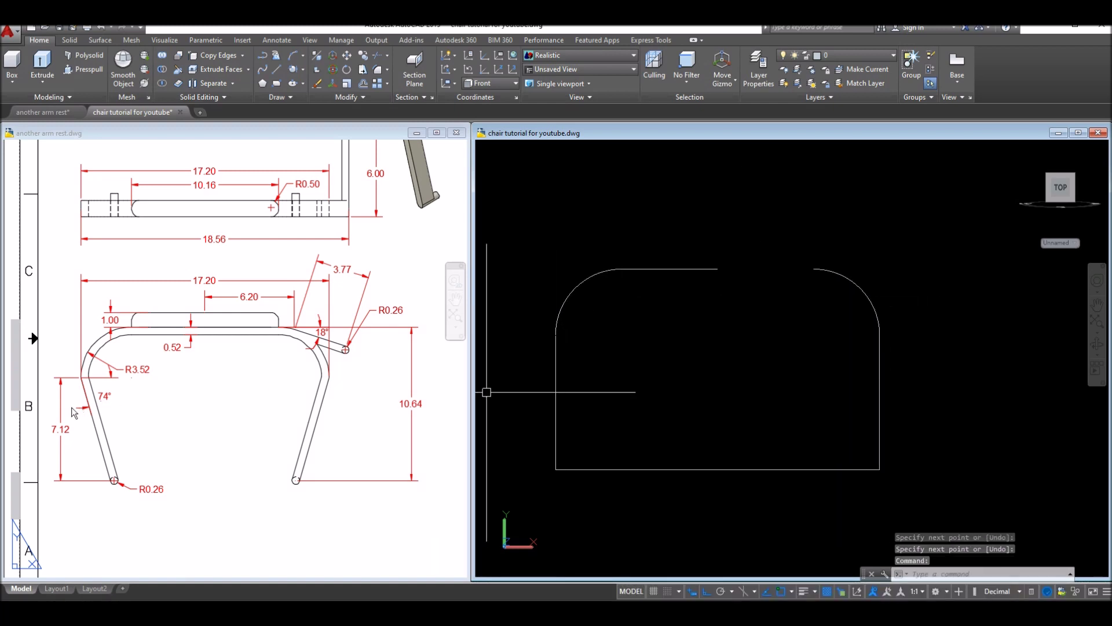
{"action": "left_click", "coordinate": [660, 347]}
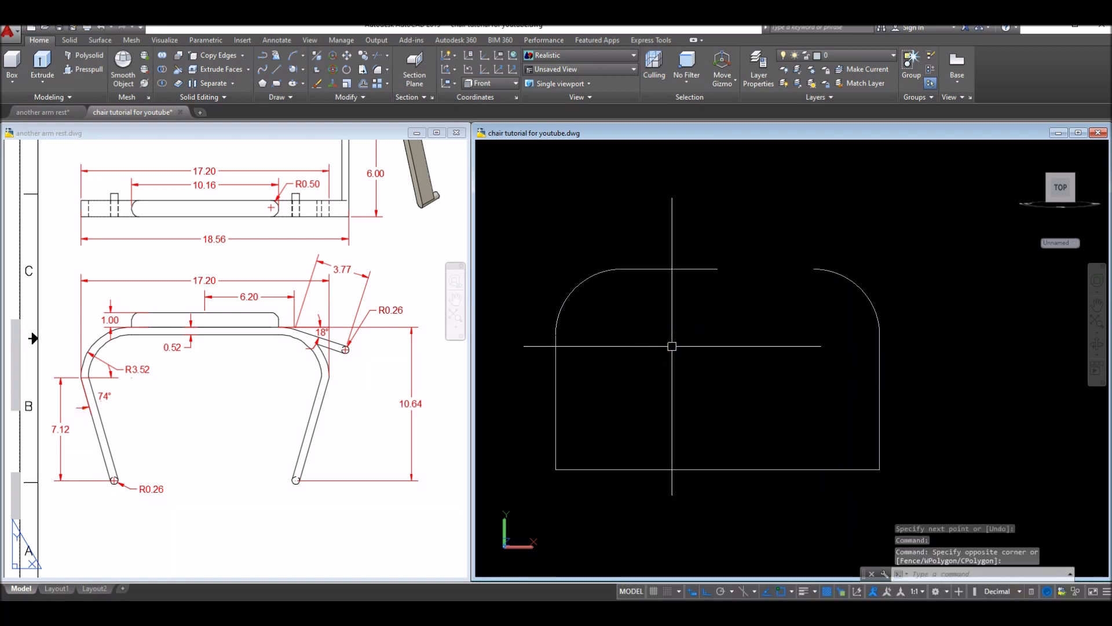
{"action": "type", "text": "L"}
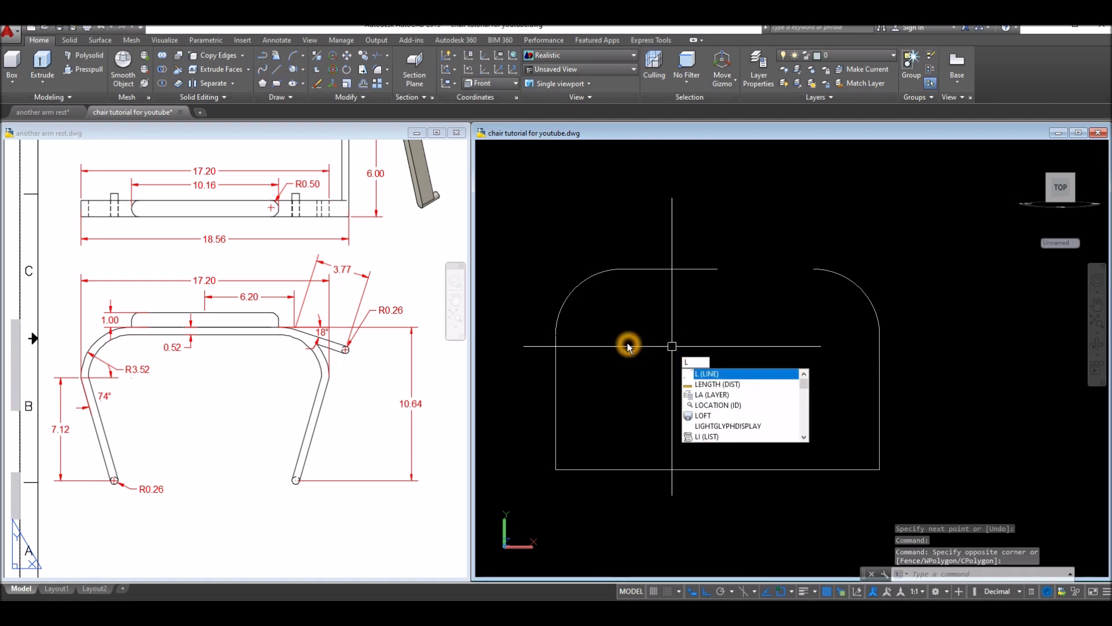
{"action": "key", "text": "Return"}
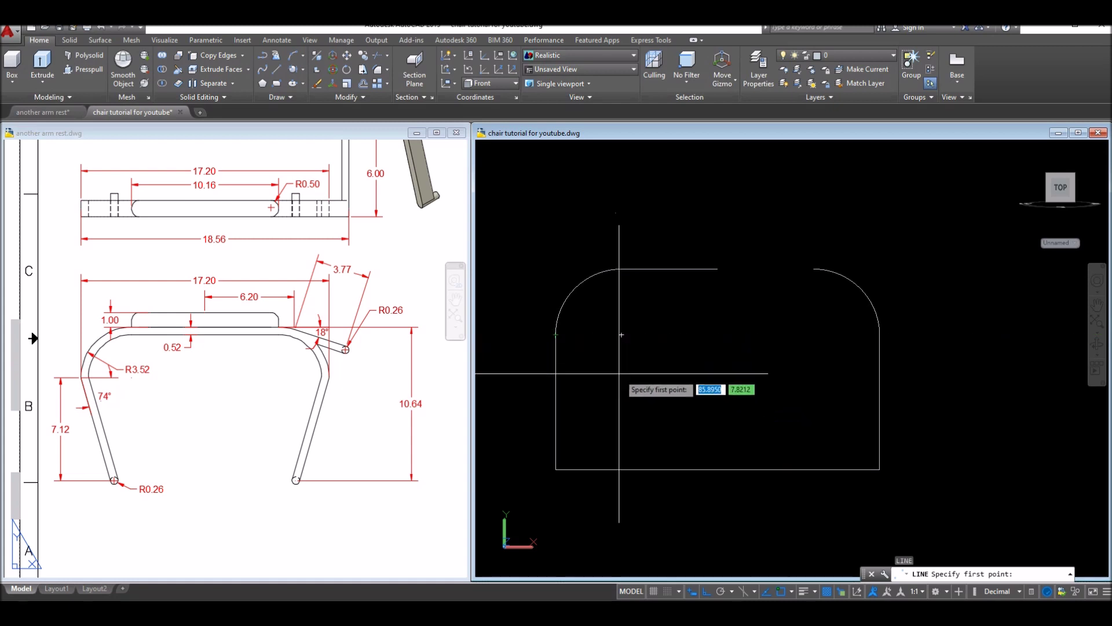
{"action": "key", "text": "Escape"}
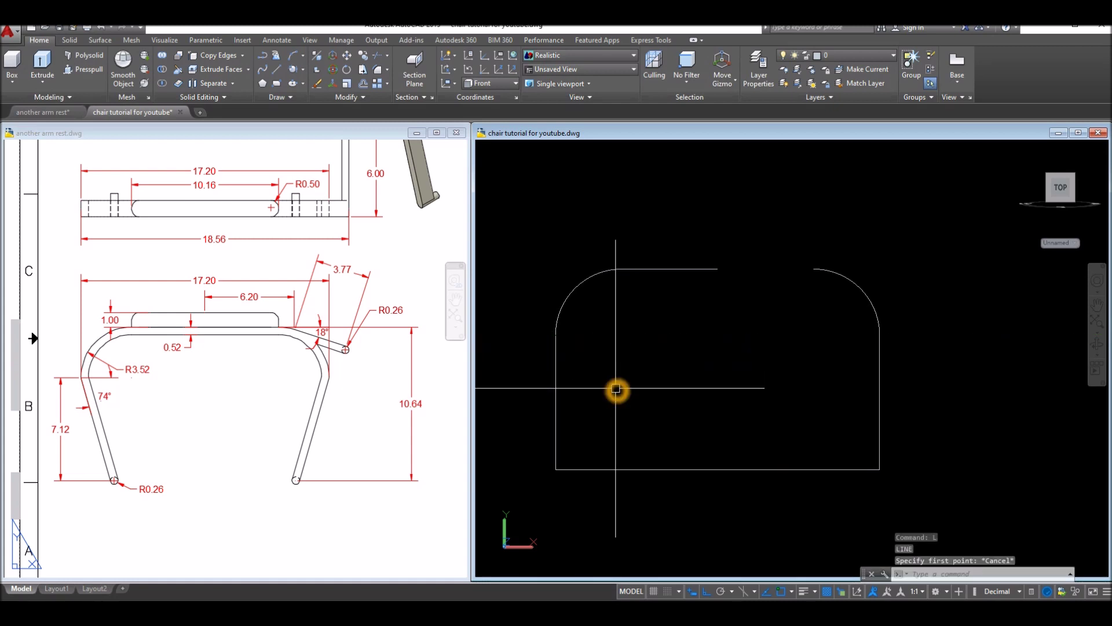
Step: Draw a line 10 units long at -74 degrees from the lower end of the left fillet arc
{"action": "key", "text": "Return"}
{"action": "left_click", "coordinate": [556, 335]}
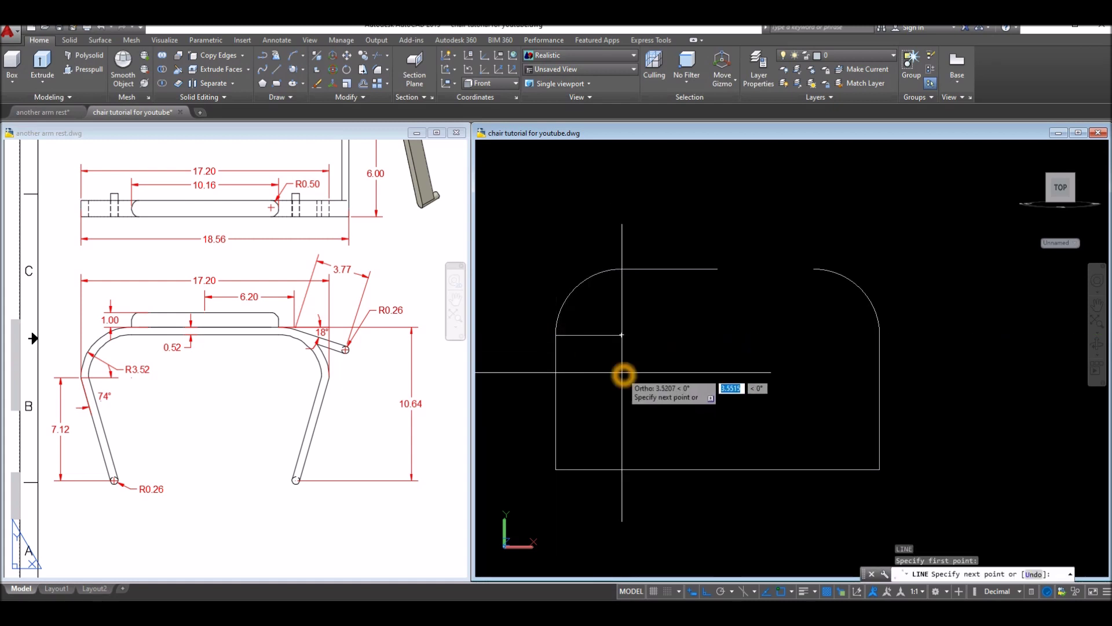
{"action": "left_click", "coordinate": [720, 594]}
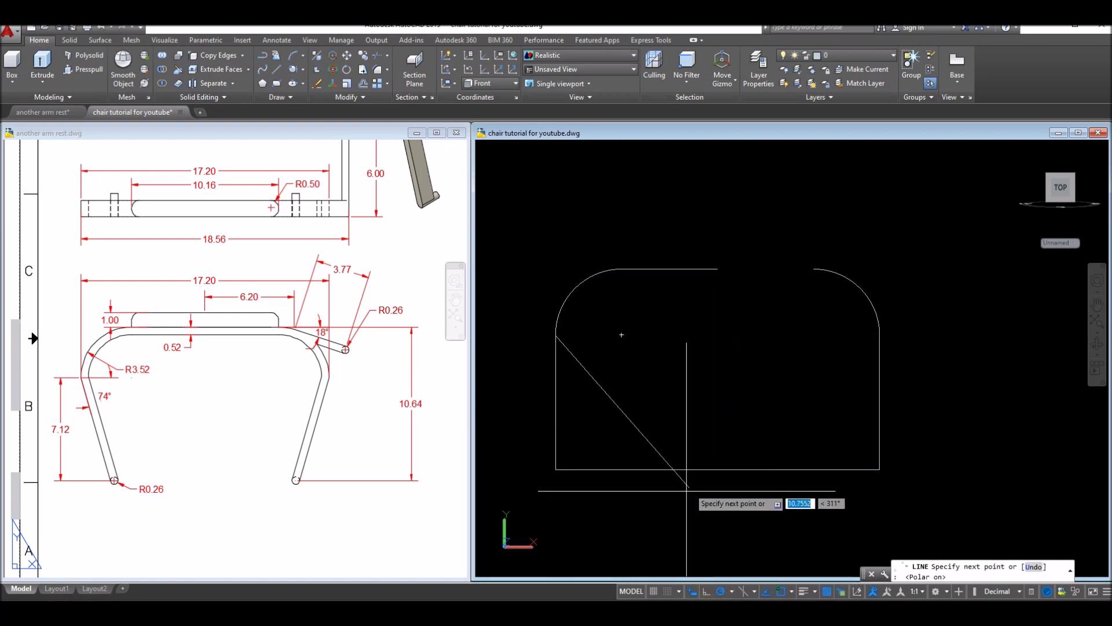
{"action": "left_click", "coordinate": [675, 508]}
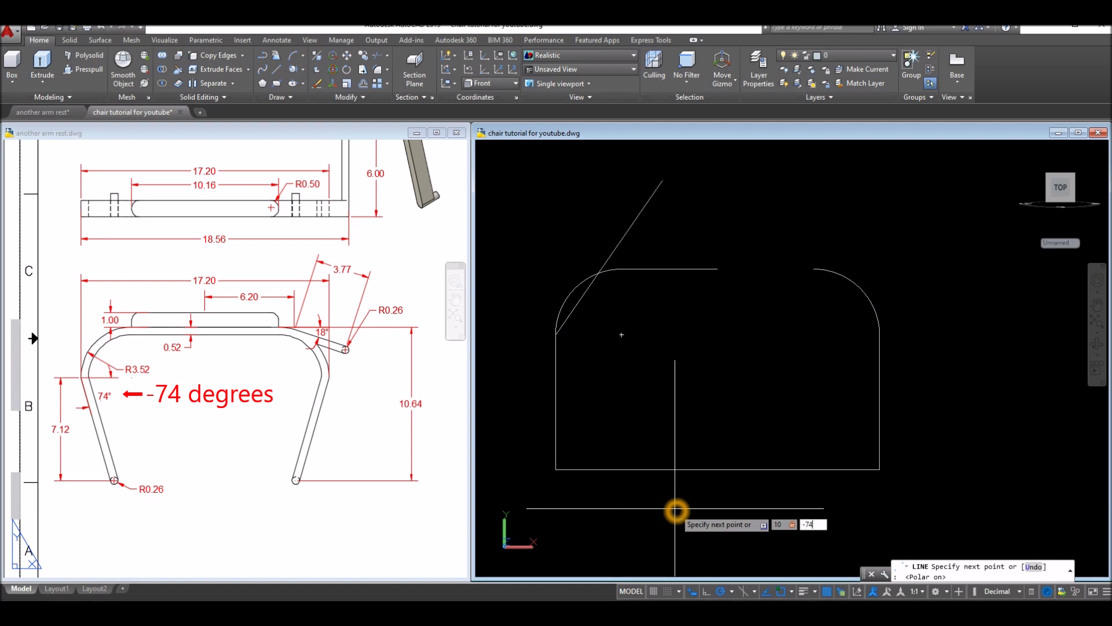
{"action": "key", "text": "Return"}
{"action": "right_click", "coordinate": [653, 394]}
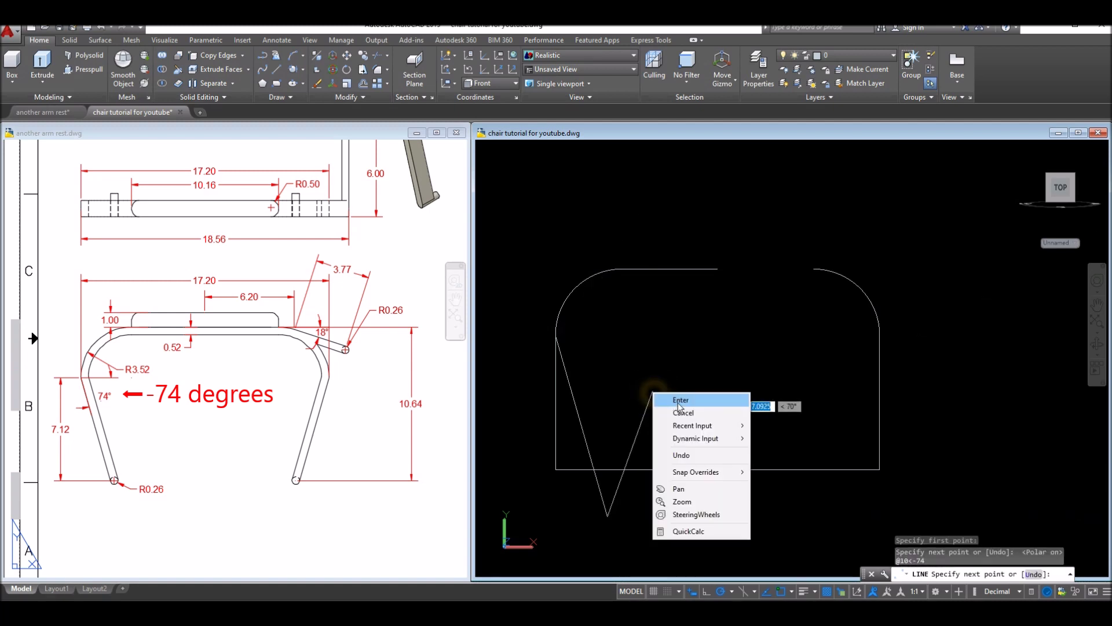
{"action": "left_click", "coordinate": [680, 401]}
Step: Trim the angled leg line below the outline's bottom edge, and trim the bottom edge to the left of that leg
{"action": "type", "text": "tr"}
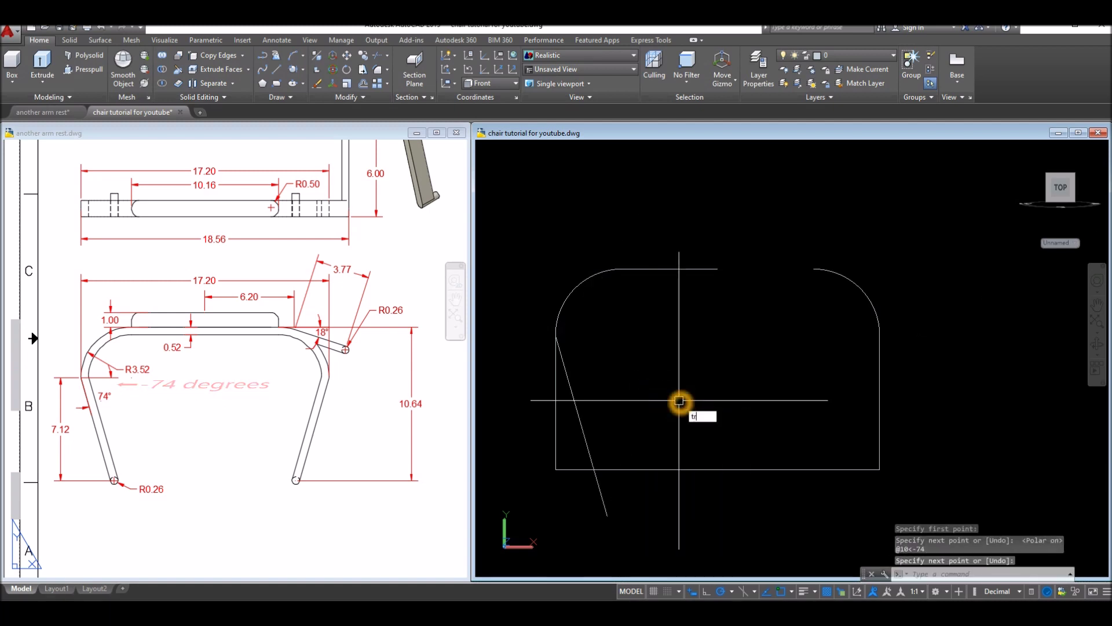
{"action": "key", "text": "Return"}
{"action": "key", "text": "Return"}
{"action": "left_click", "coordinate": [601, 484]}
{"action": "left_click", "coordinate": [586, 468]}
{"action": "left_click", "coordinate": [579, 465]}
{"action": "left_click", "coordinate": [595, 453]}
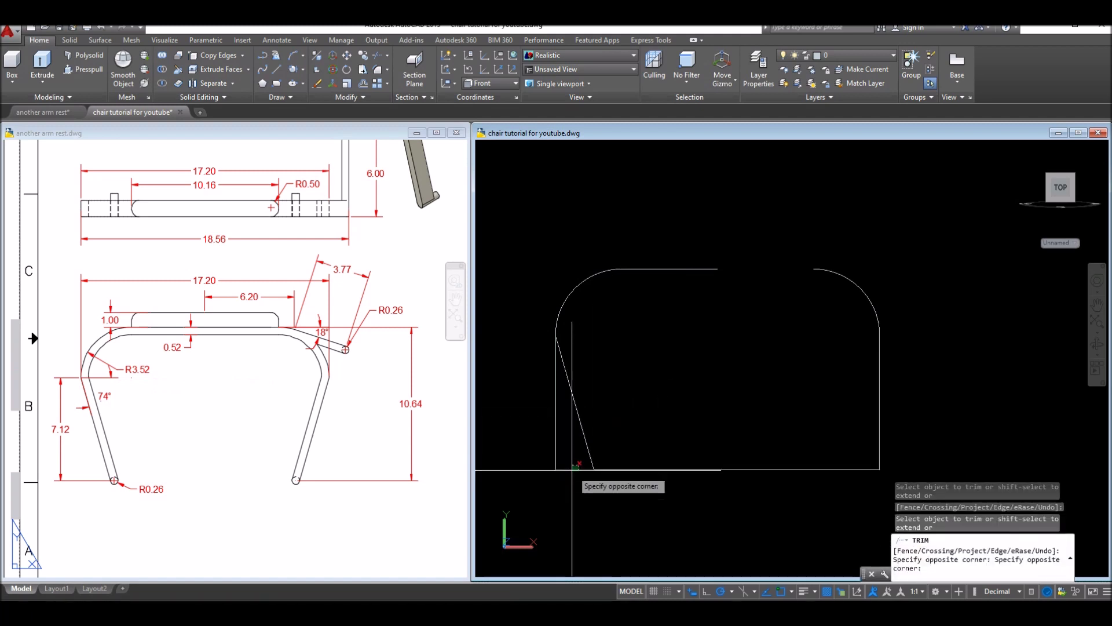
{"action": "left_click", "coordinate": [574, 467]}
{"action": "right_click", "coordinate": [619, 387]}
{"action": "left_click", "coordinate": [656, 396]}
Step: Erase the outline's left vertical edge and its remaining bottom edge
{"action": "left_click", "coordinate": [555, 409]}
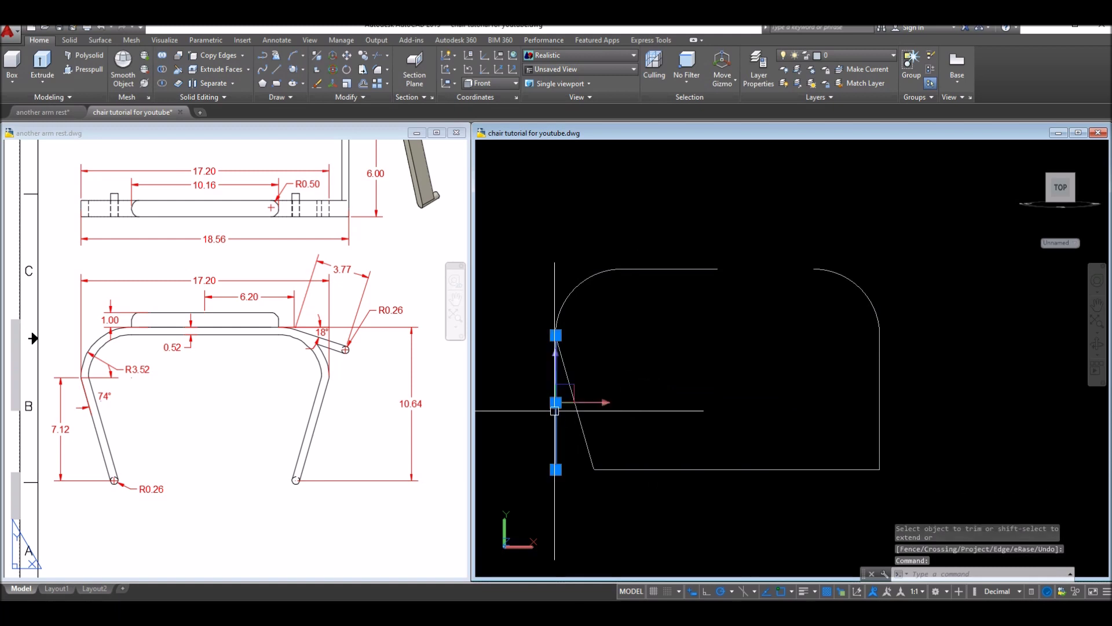
{"action": "key", "text": "Delete"}
{"action": "left_click", "coordinate": [715, 470]}
{"action": "key", "text": "Delete"}
{"action": "scroll", "coordinate": [688, 406], "scroll_direction": "down", "scroll_amount": 2}
{"action": "key", "text": "Escape"}
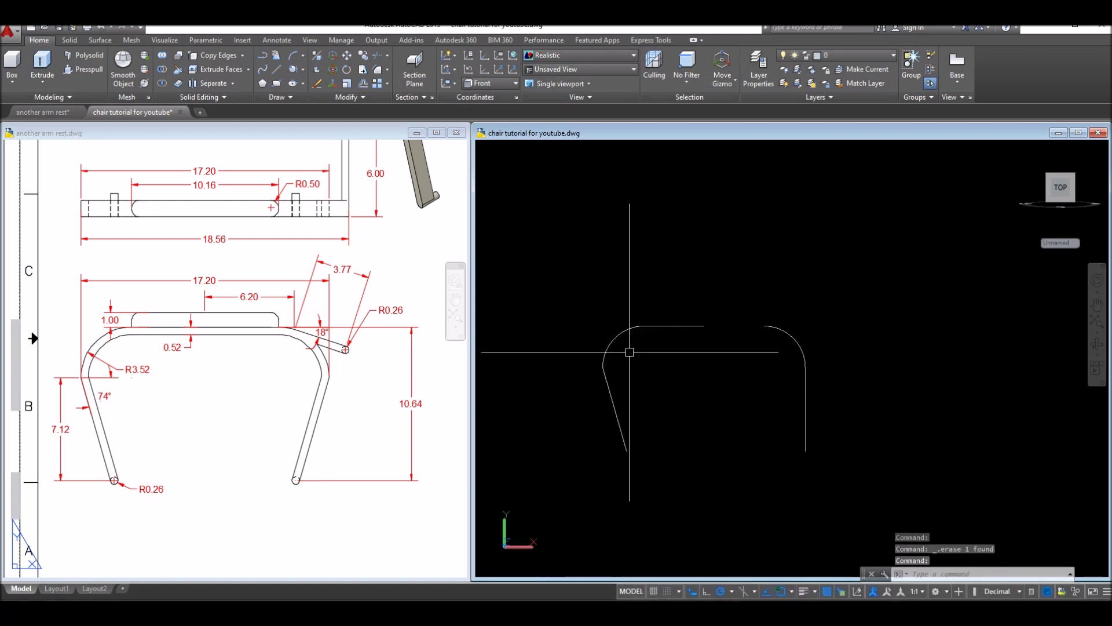
Step: Join the top line, the left arc and the angled leg line into one polyline
{"action": "type", "text": "j"}
{"action": "key", "text": "Return"}
{"action": "left_click", "coordinate": [667, 326]}
{"action": "left_click", "coordinate": [617, 336]}
{"action": "left_click", "coordinate": [607, 376]}
{"action": "key", "text": "Return"}
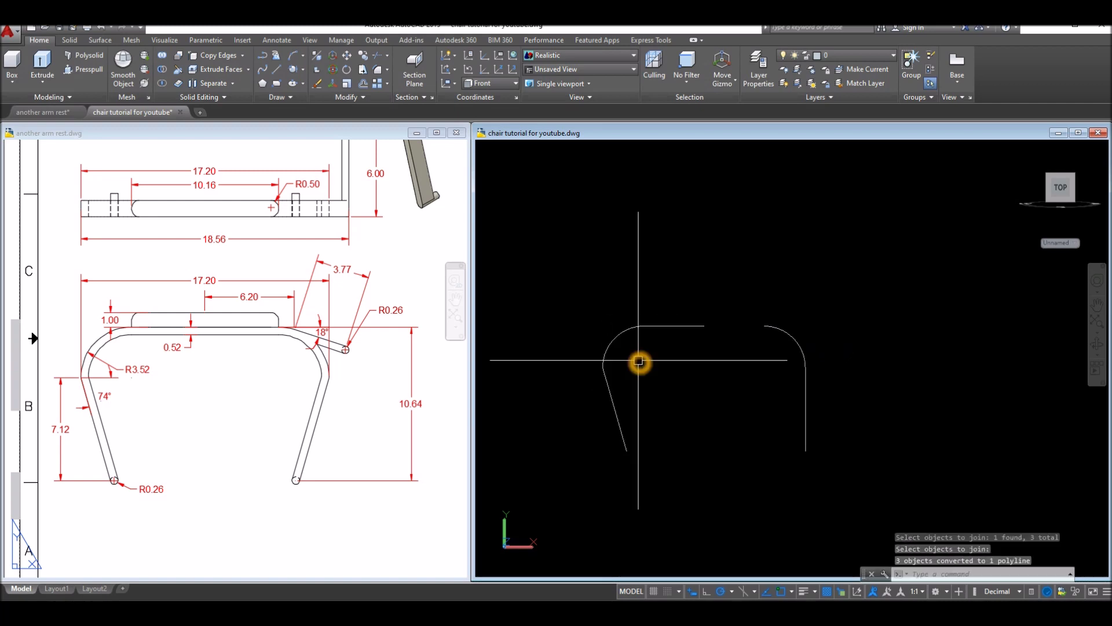
{"action": "middle_click_drag", "start_coordinate": [638, 361], "coordinate": [606, 314]}
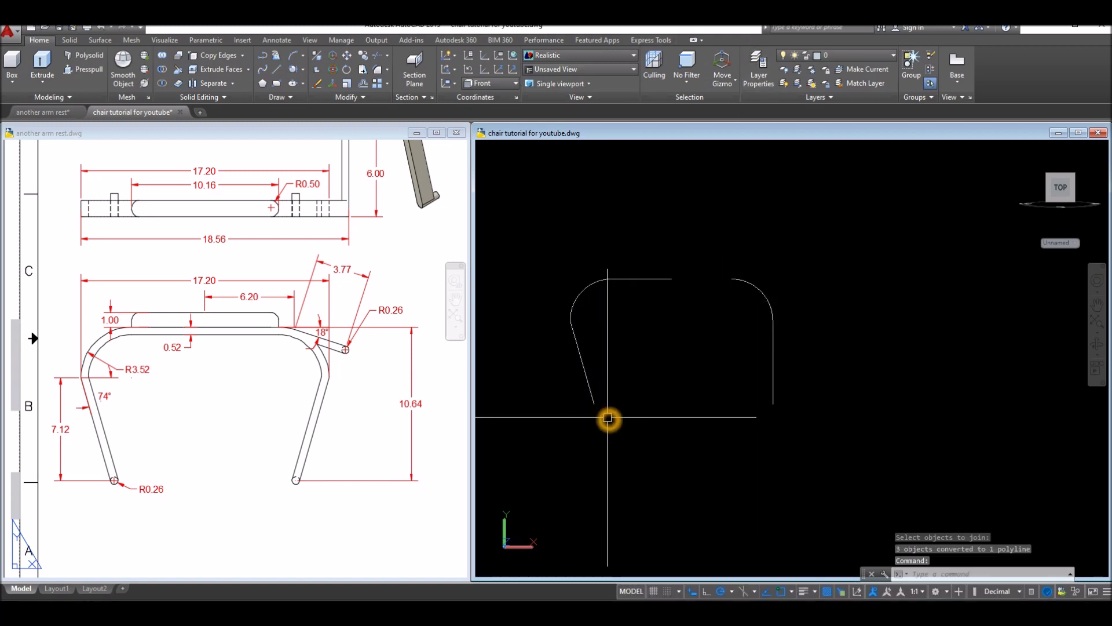
{"action": "left_click", "coordinate": [52, 85]}
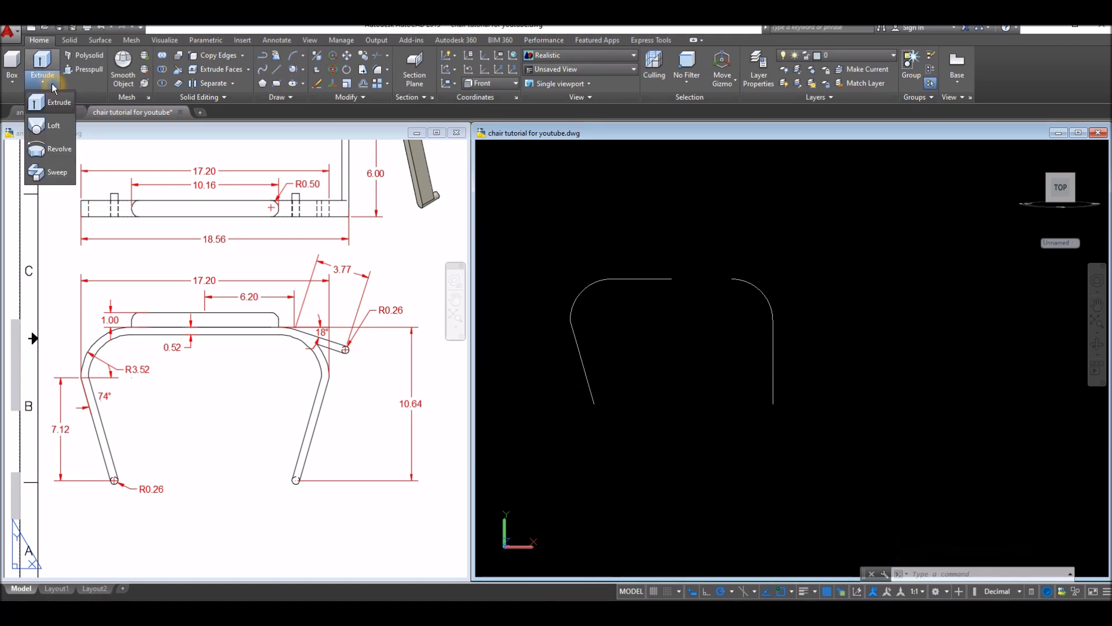
{"action": "left_click", "coordinate": [645, 395]}
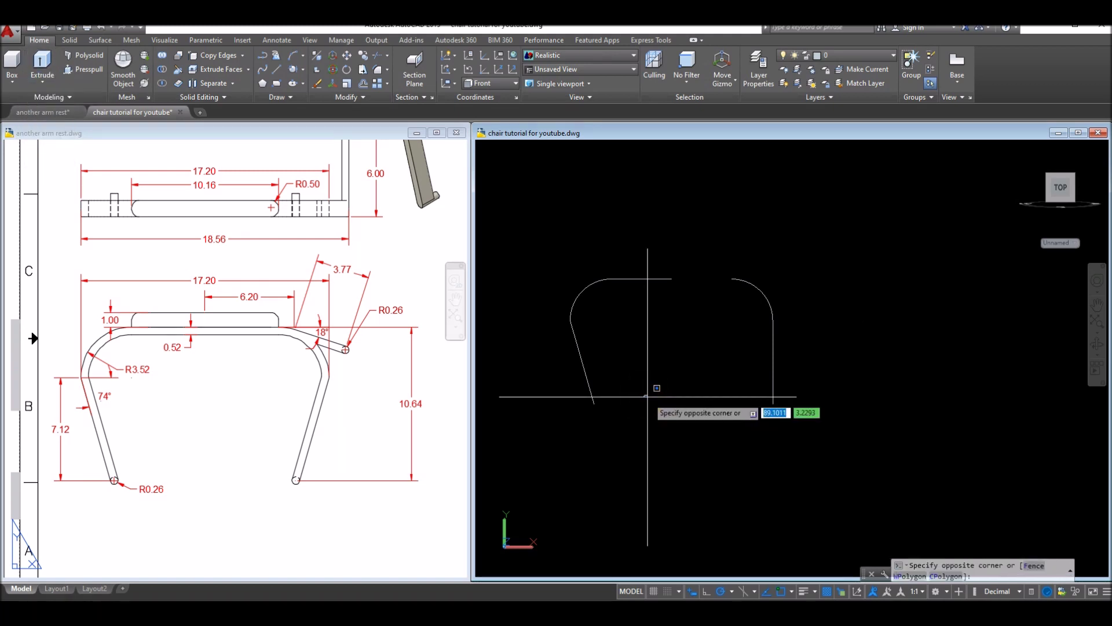
{"action": "key", "text": "Escape"}
Step: Draw a vertical line 0.52 long beside the lower end of the angled leg
{"action": "type", "text": "l"}
{"action": "key", "text": "Return"}
{"action": "scroll", "coordinate": [599, 415], "scroll_direction": "up", "scroll_amount": 5}
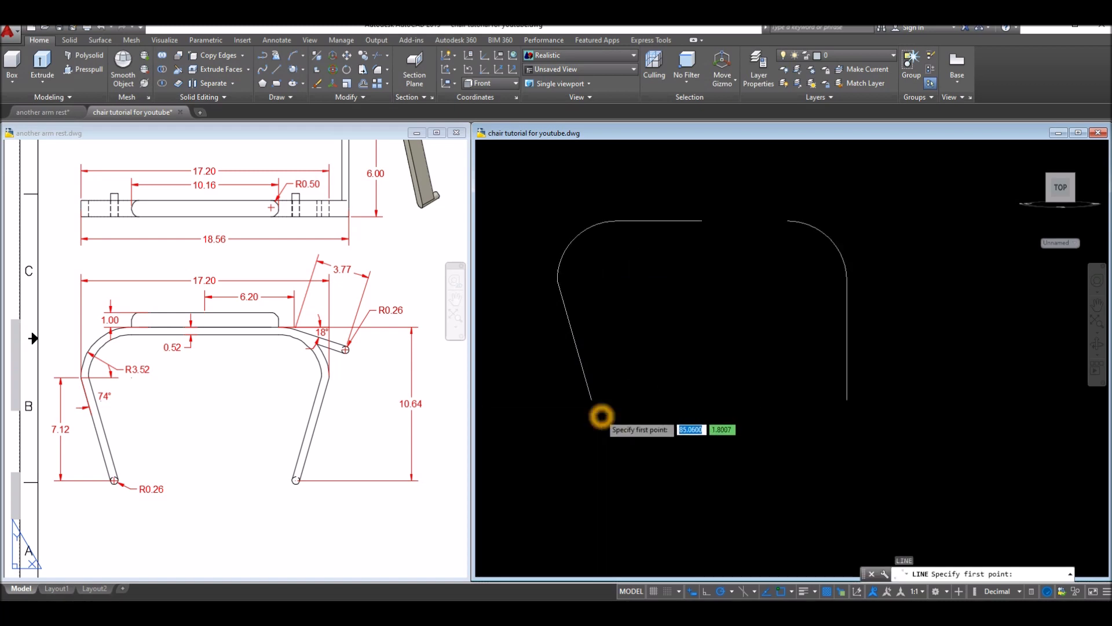
{"action": "left_click", "coordinate": [608, 412]}
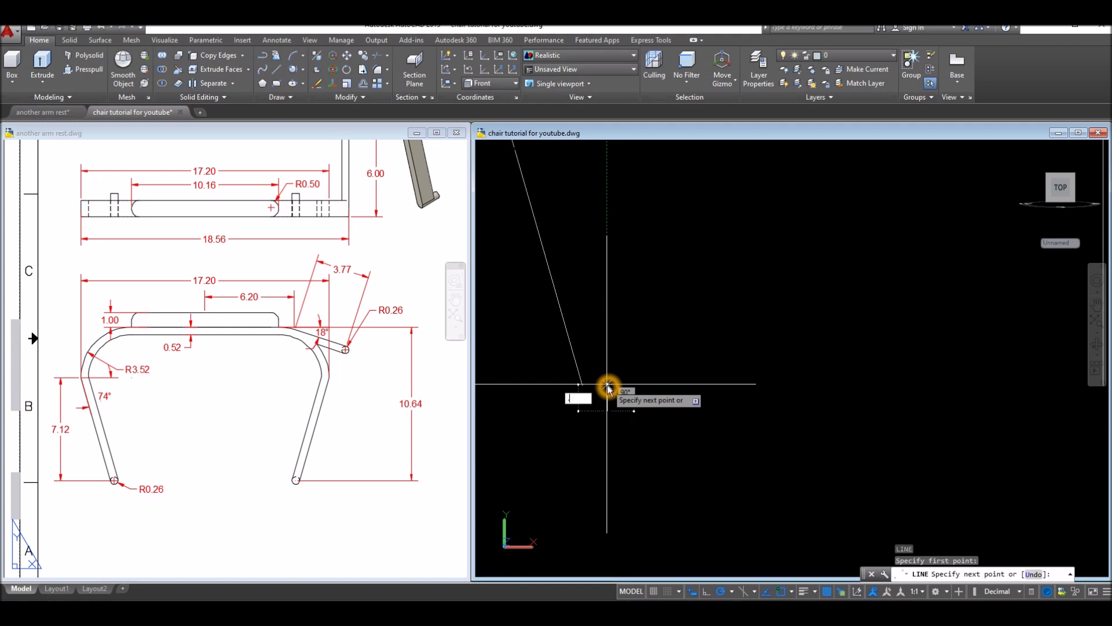
{"action": "key", "text": "Return"}
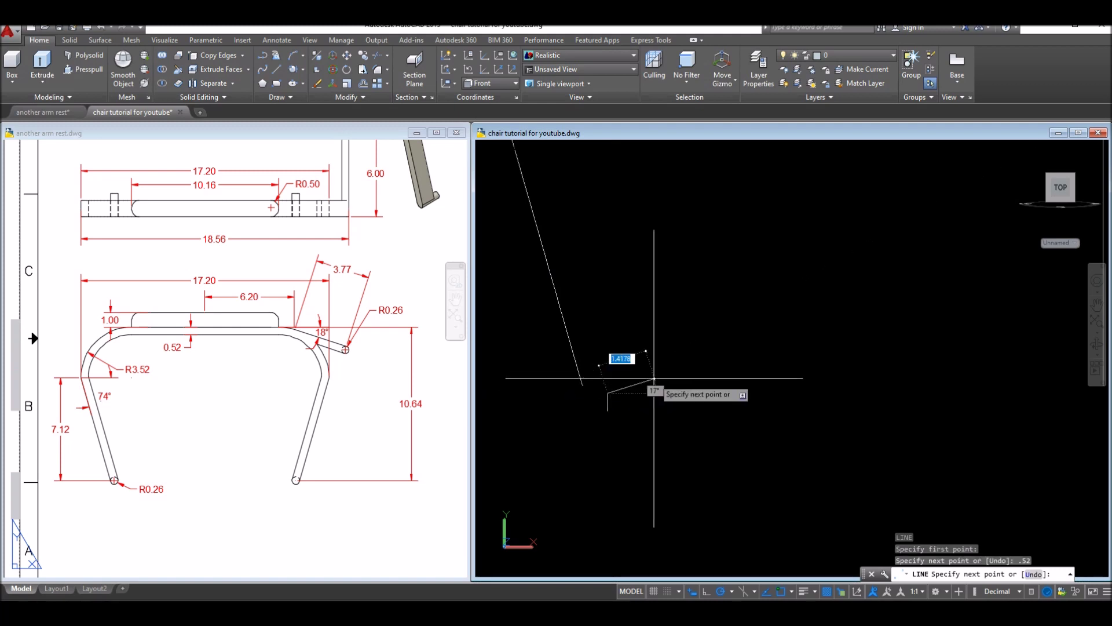
{"action": "right_click", "coordinate": [656, 380]}
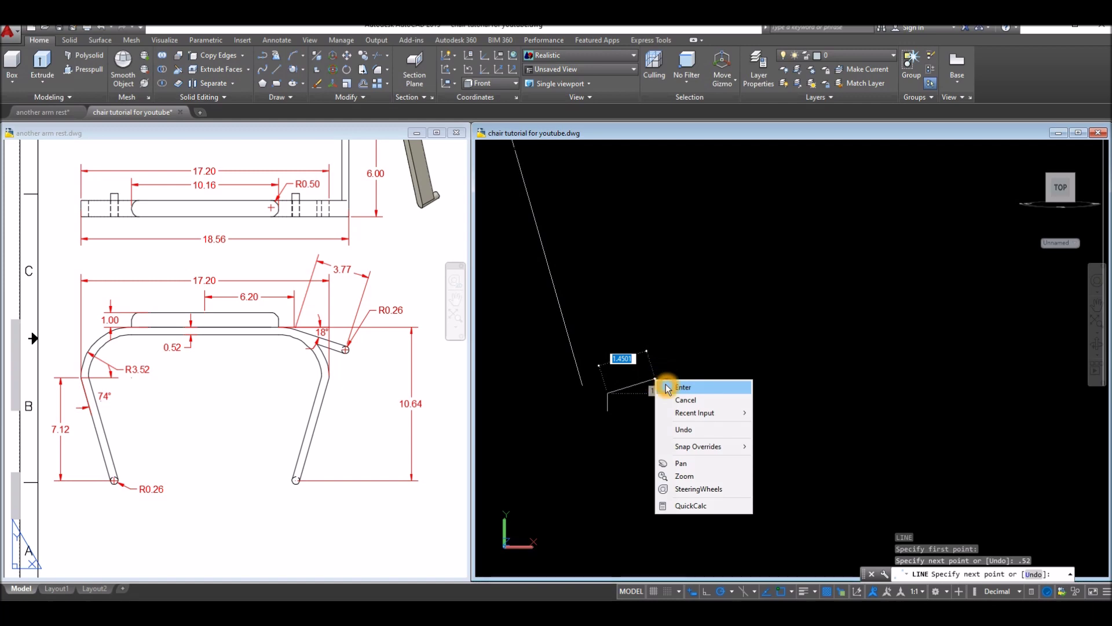
{"action": "left_click", "coordinate": [674, 387]}
Step: Examine the side and front views in the reference drawing for the armrest bar's width and thickness
{"action": "left_click", "coordinate": [365, 399]}
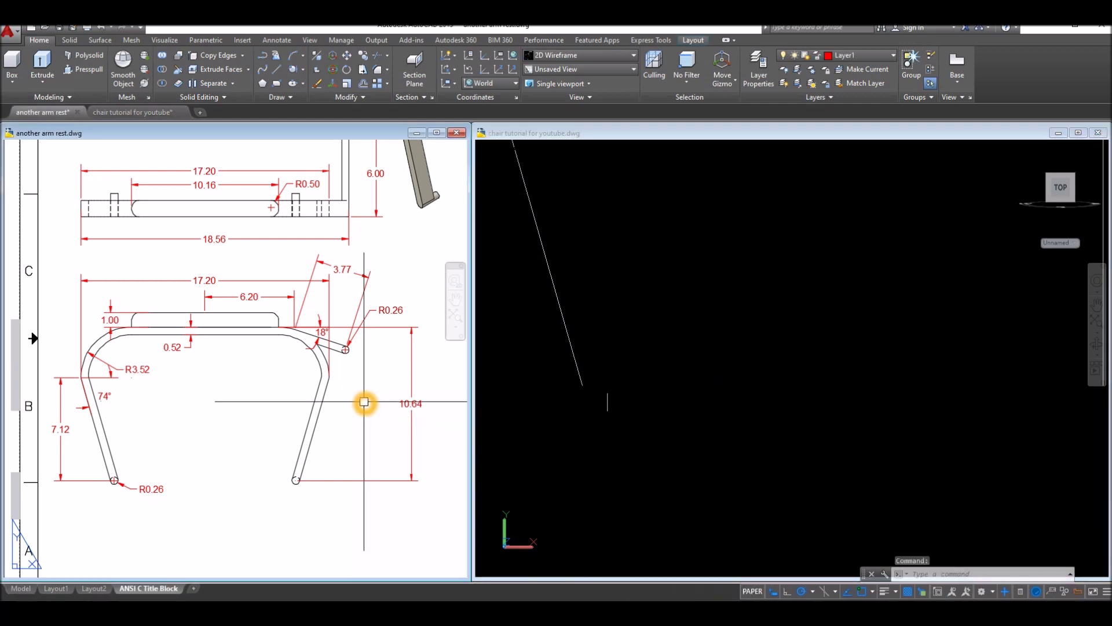
{"action": "scroll", "coordinate": [363, 401], "scroll_direction": "down", "scroll_amount": 3}
{"action": "middle_click_drag", "start_coordinate": [463, 434], "coordinate": [356, 428]}
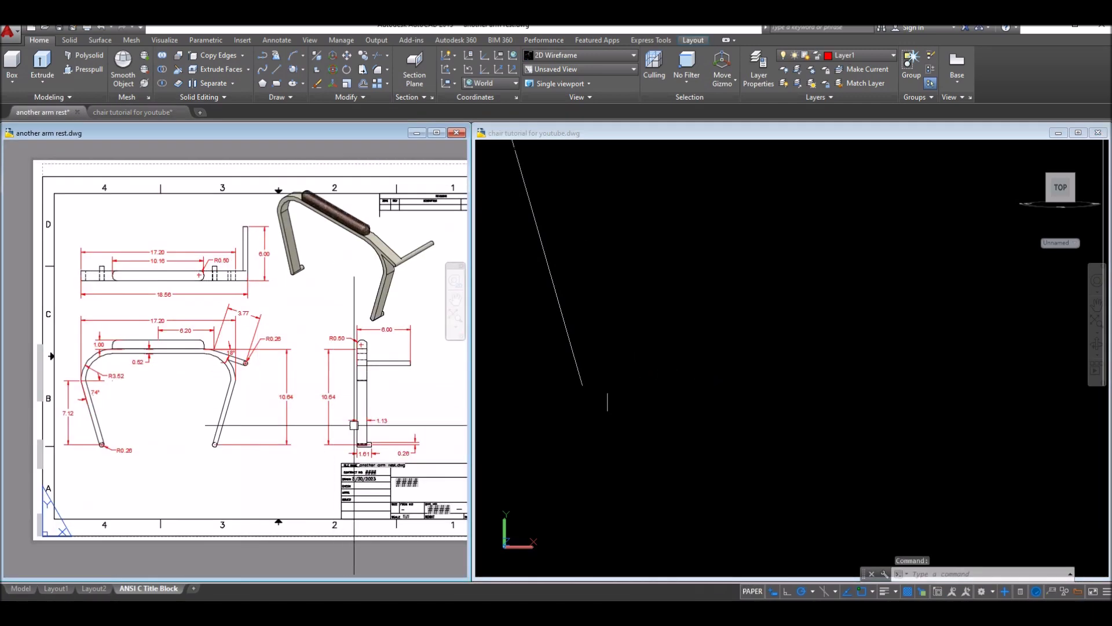
{"action": "scroll", "coordinate": [356, 428], "scroll_direction": "up", "scroll_amount": 2}
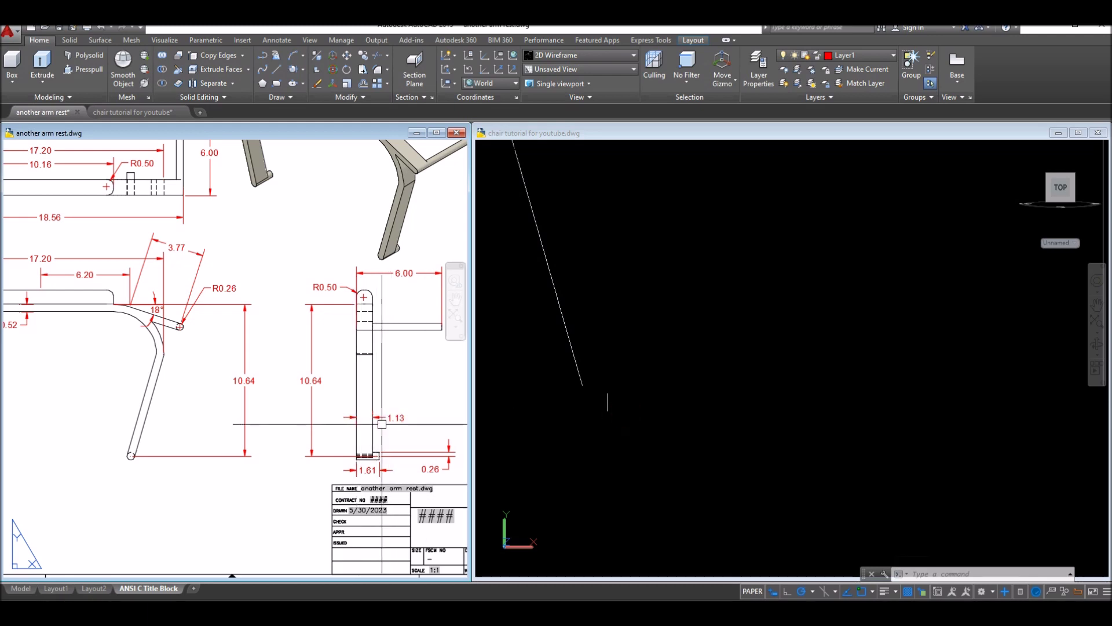
{"action": "left_click", "coordinate": [655, 395]}
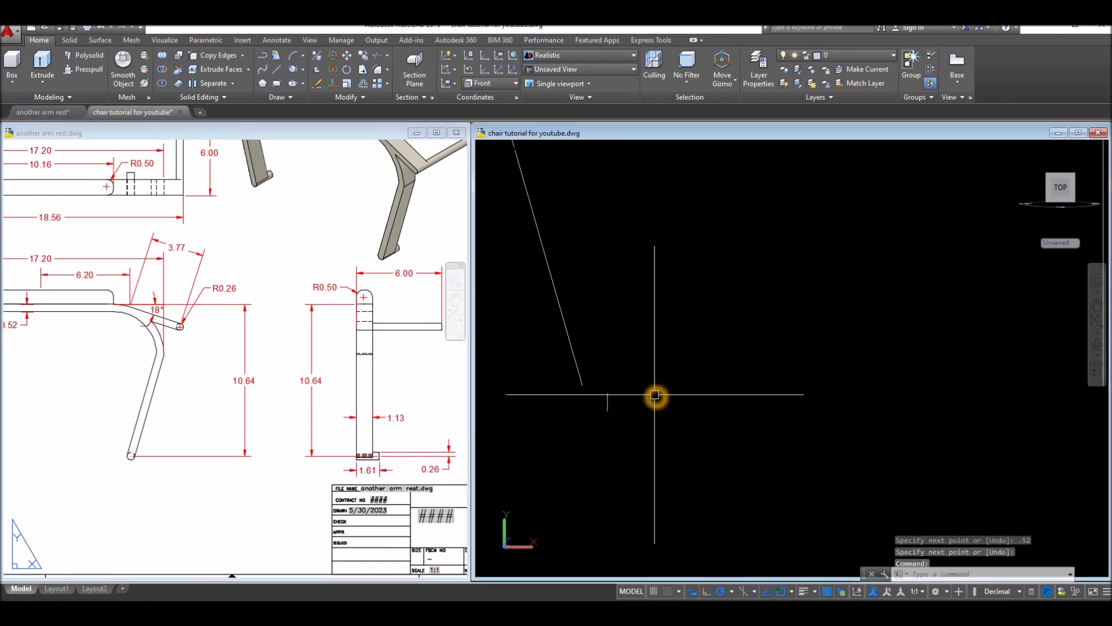
{"action": "left_click", "coordinate": [387, 428]}
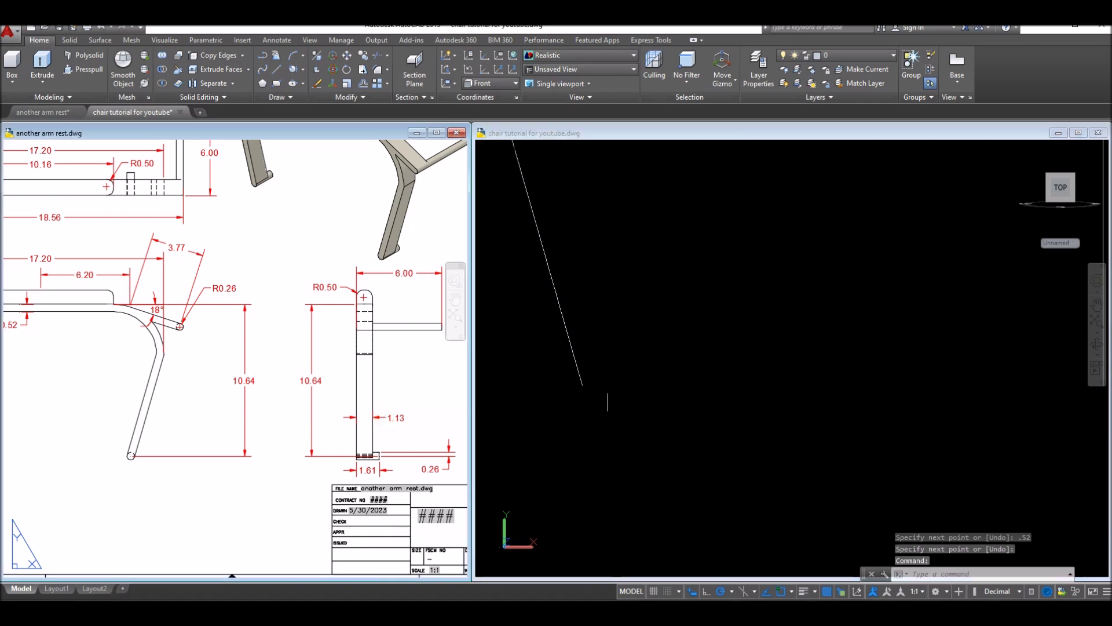
{"action": "left_click", "coordinate": [394, 421]}
{"action": "left_click", "coordinate": [446, 515]}
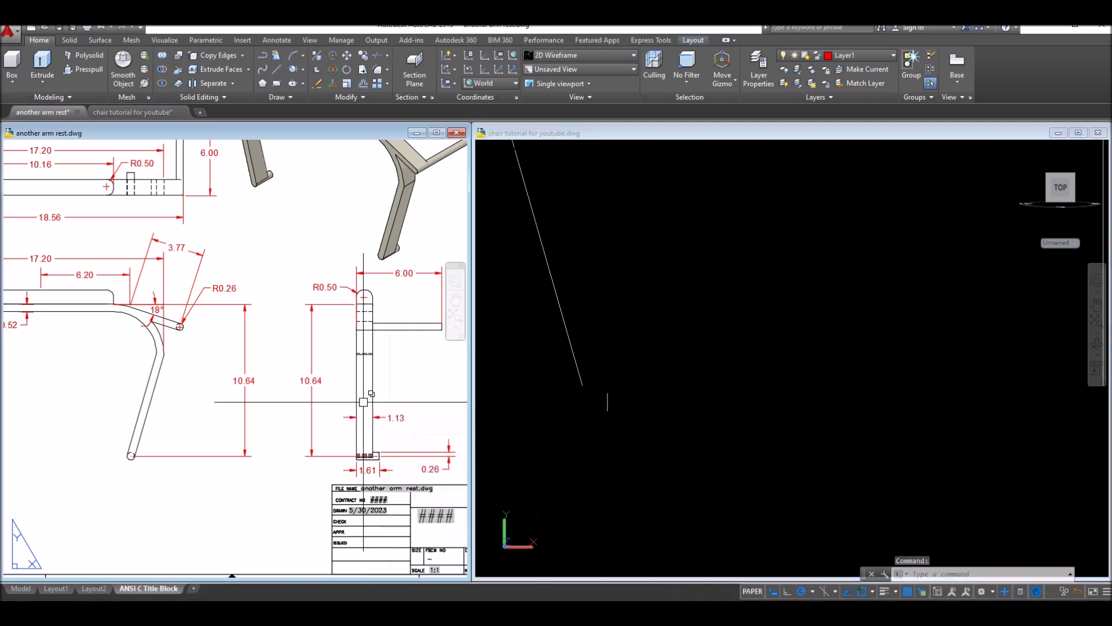
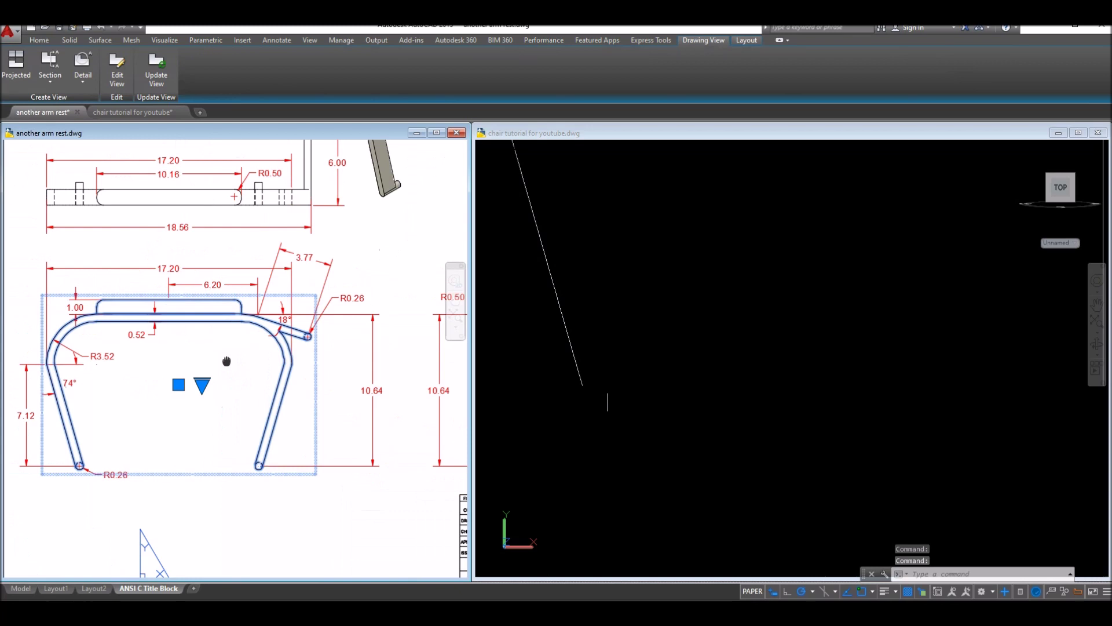
{"action": "key", "text": "Escape"}
{"action": "scroll", "coordinate": [130, 335], "scroll_direction": "up", "scroll_amount": 2}
{"action": "right_click", "coordinate": [154, 339]}
{"action": "key", "text": "Escape"}
Step: Complete a rectangle from the top of the 0.52 line with a 1.13 long horizontal side, closing it at the line's lower end
{"action": "left_click", "coordinate": [719, 364]}
{"action": "left_click", "coordinate": [670, 363]}
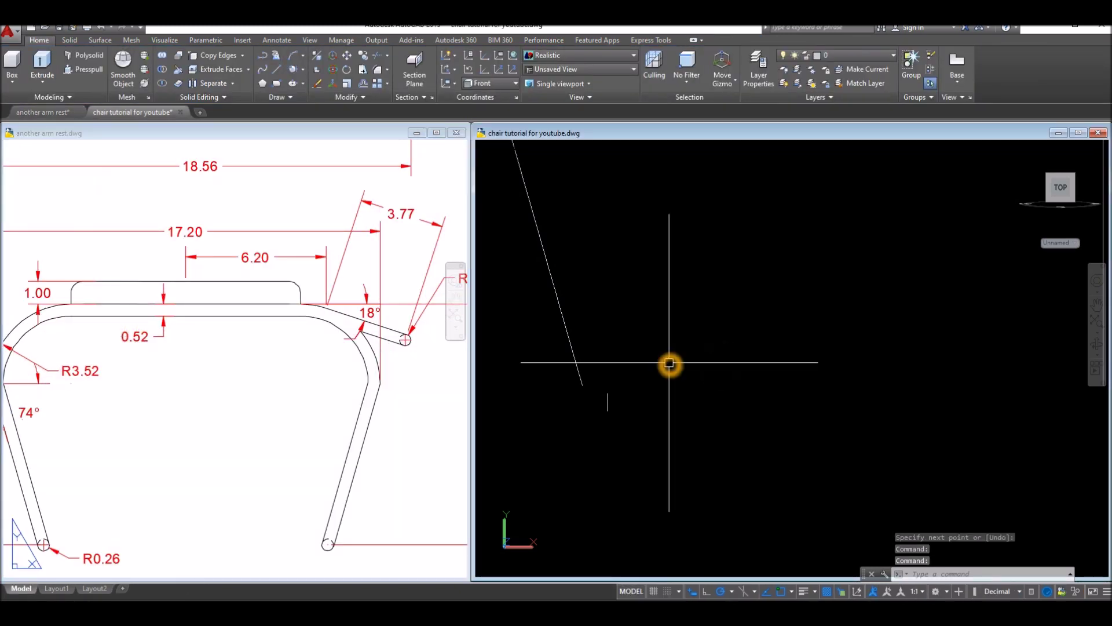
{"action": "type", "text": "l"}
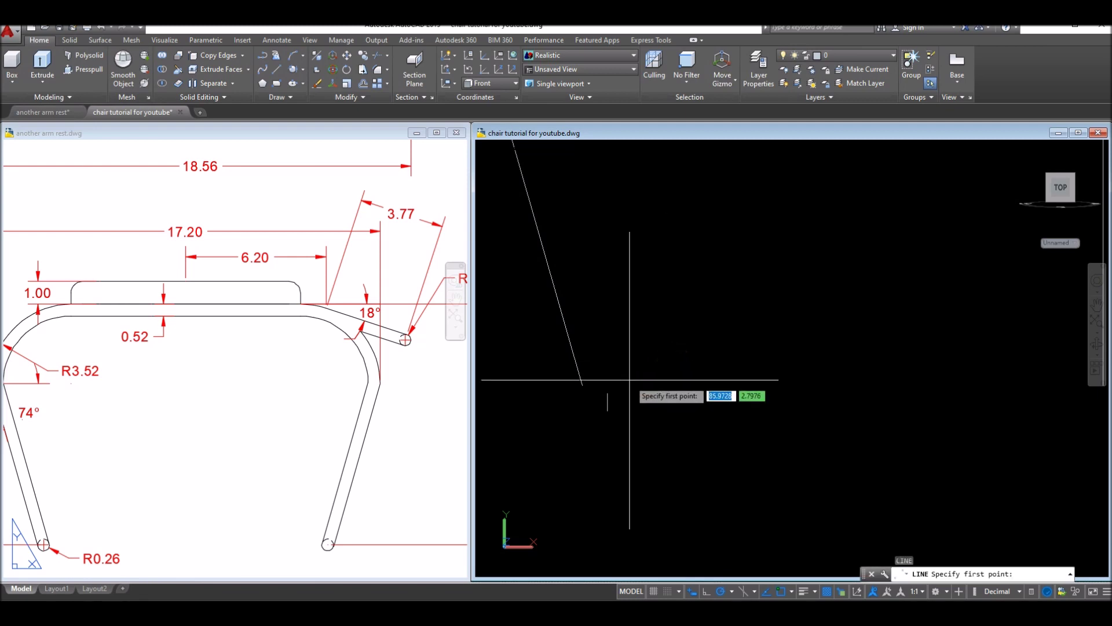
{"action": "key", "text": "Return"}
{"action": "left_click", "coordinate": [607, 393]}
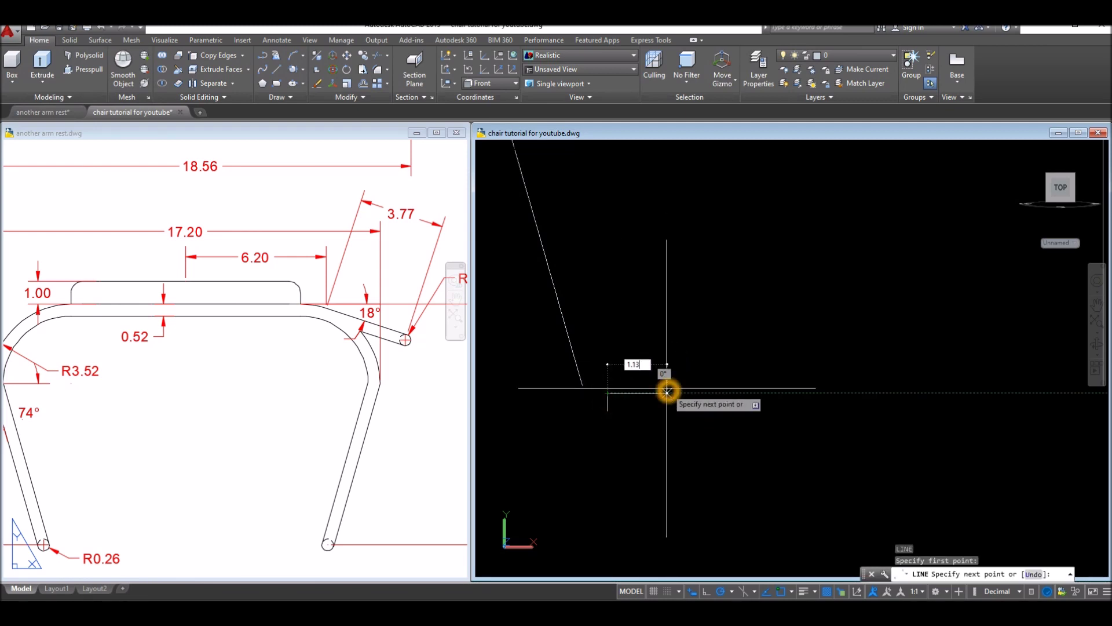
{"action": "key", "text": "Return"}
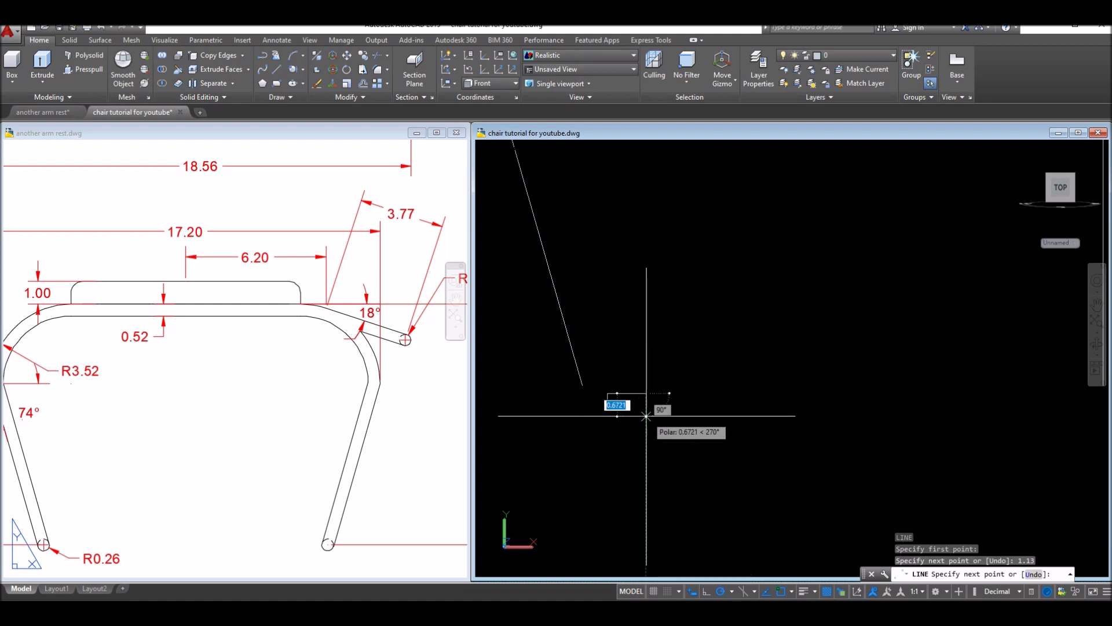
{"action": "scroll", "coordinate": [646, 416], "scroll_direction": "up", "scroll_amount": 6}
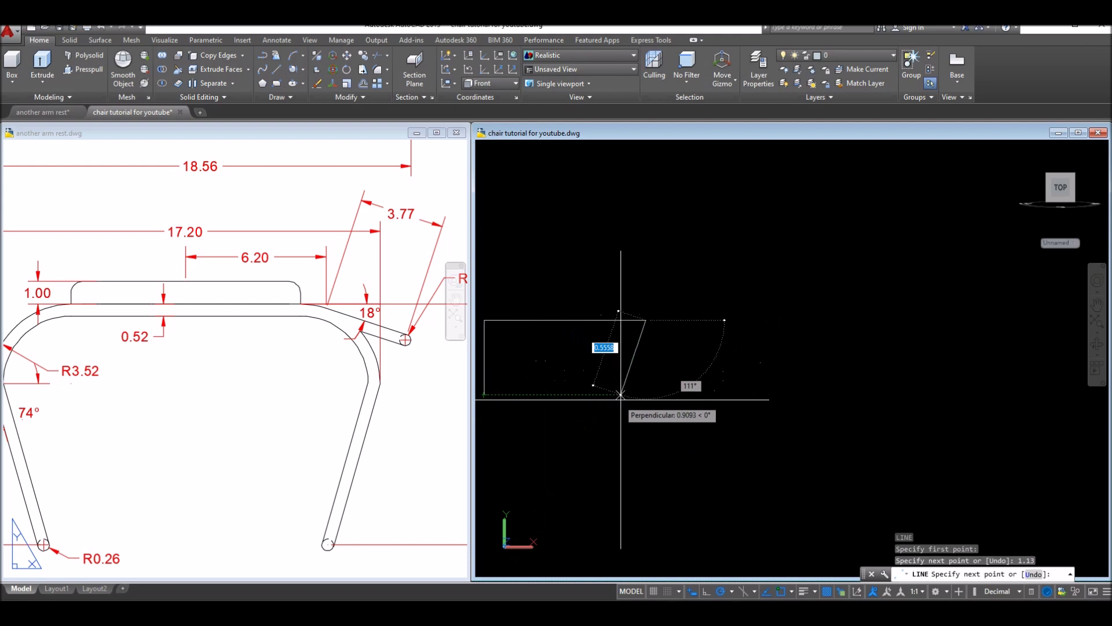
{"action": "left_click", "coordinate": [646, 395]}
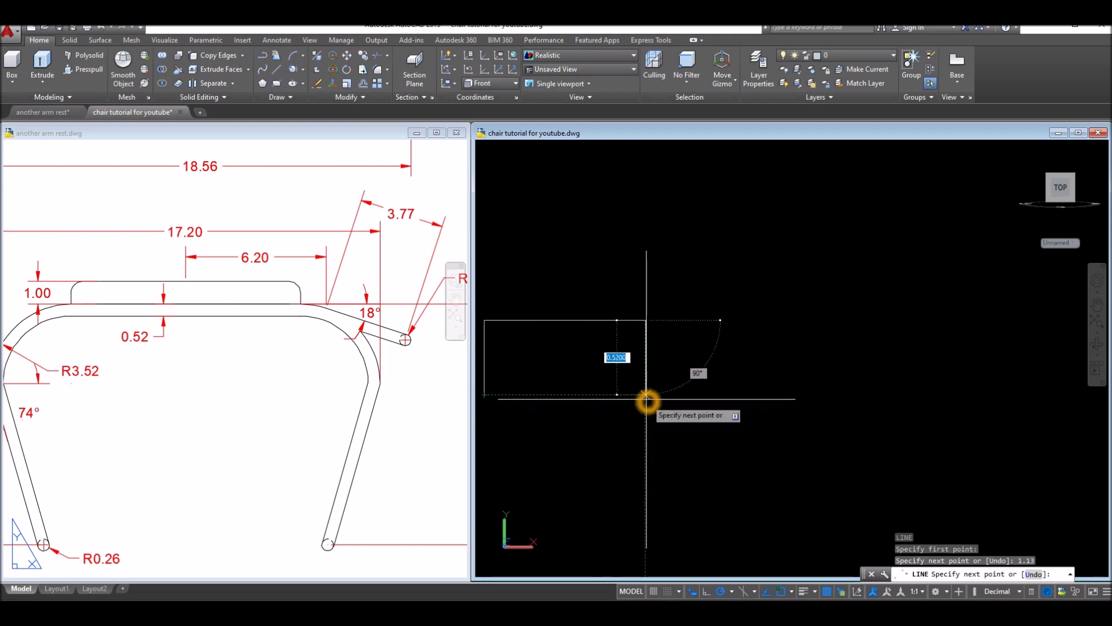
{"action": "left_click", "coordinate": [484, 396]}
{"action": "right_click", "coordinate": [551, 373]}
{"action": "left_click", "coordinate": [567, 381]}
Step: Join the four lines of the 1.13 by 0.52 rectangle into one polyline
{"action": "scroll", "coordinate": [566, 383], "scroll_direction": "down", "scroll_amount": 2}
{"action": "type", "text": "j"}
{"action": "key", "text": "Return"}
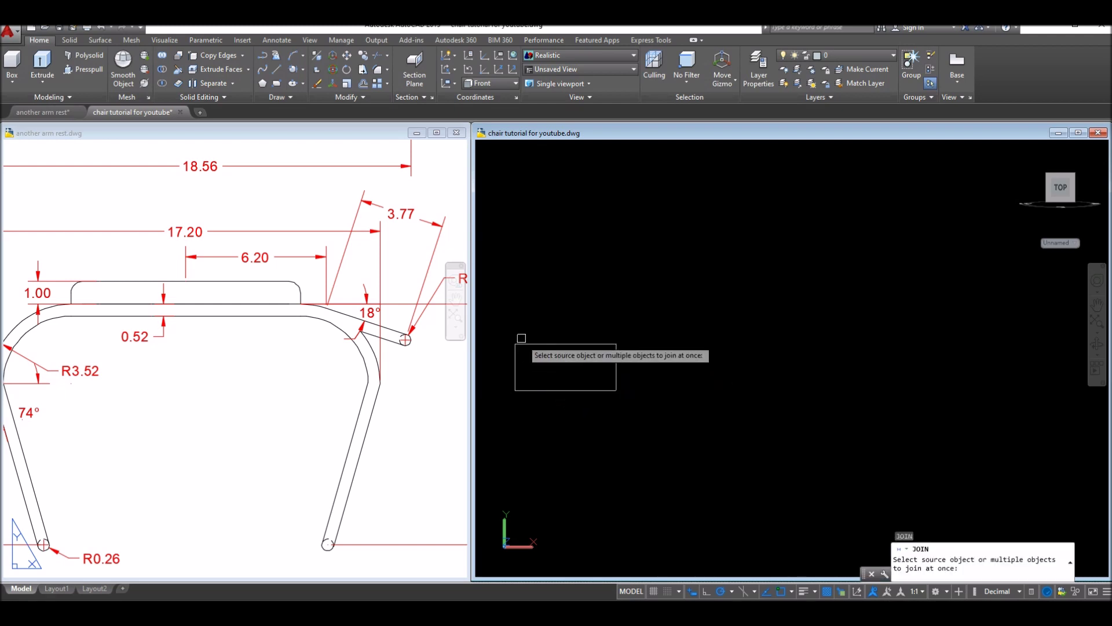
{"action": "left_click", "coordinate": [510, 323]}
{"action": "left_click", "coordinate": [671, 427]}
{"action": "key", "text": "Return"}
Step: Copy the joined rectangle horizontally, placing one spare copy beside the original
{"action": "left_click", "coordinate": [617, 365]}
{"action": "right_click", "coordinate": [688, 313]}
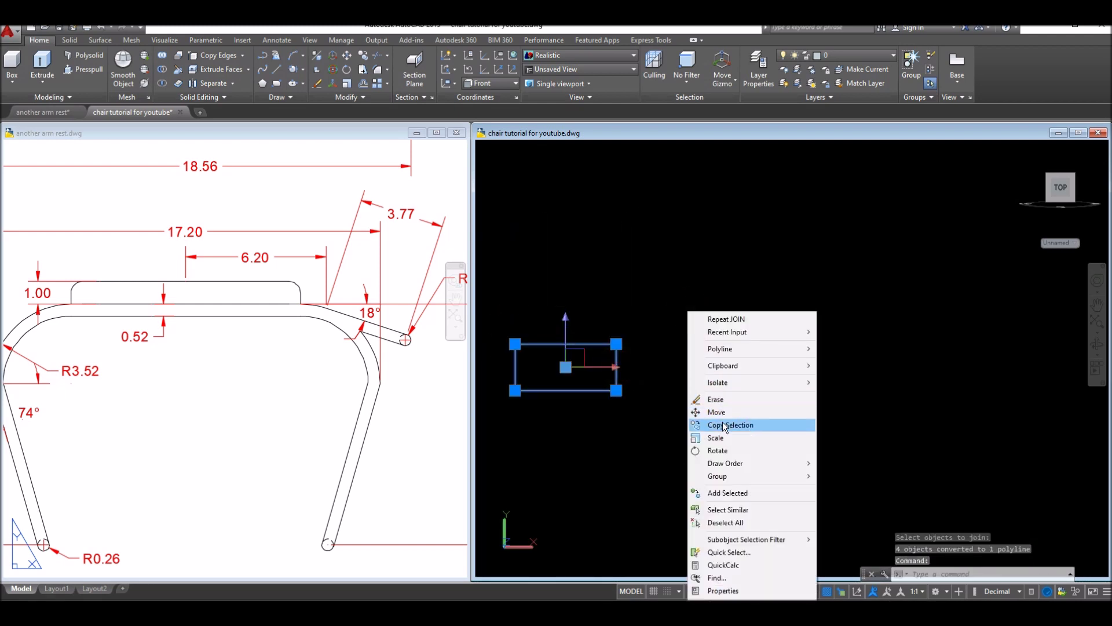
{"action": "left_click", "coordinate": [724, 426]}
{"action": "left_click", "coordinate": [655, 423]}
{"action": "left_click", "coordinate": [881, 427]}
{"action": "right_click", "coordinate": [702, 320]}
{"action": "left_click", "coordinate": [721, 324]}
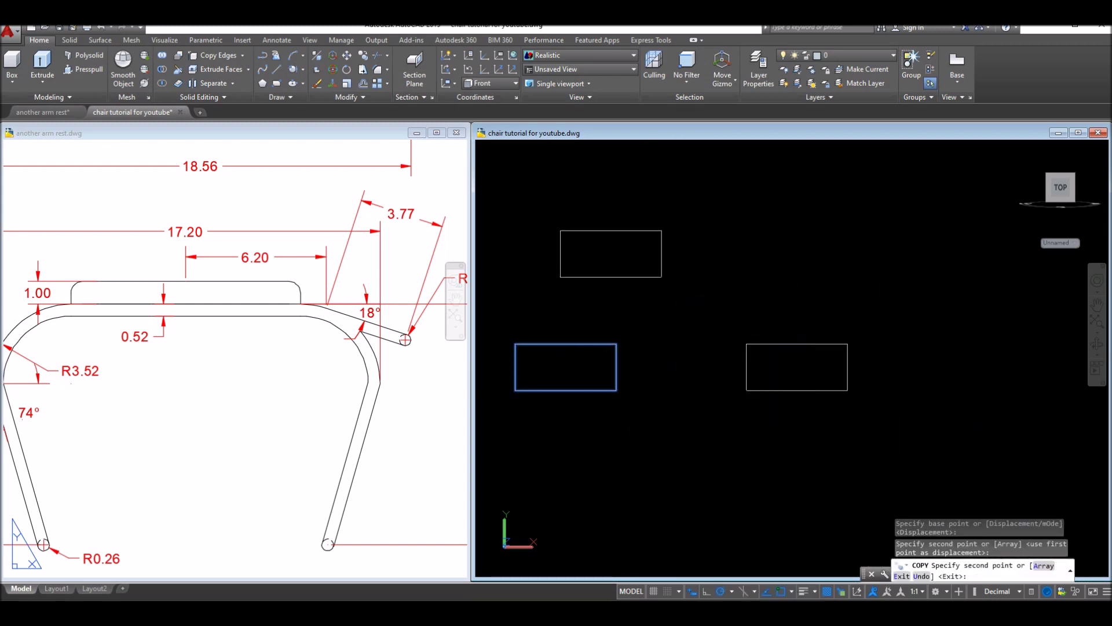
{"action": "right_click", "coordinate": [672, 320]}
{"action": "left_click", "coordinate": [663, 315]}
Step: Move the original rectangle from the midpoint of its upper long edge to the free end of the path's top line
{"action": "scroll", "coordinate": [663, 314], "scroll_direction": "down", "scroll_amount": 5}
{"action": "middle_click_drag", "start_coordinate": [666, 316], "coordinate": [658, 355]}
{"action": "scroll", "coordinate": [658, 376], "scroll_direction": "down", "scroll_amount": 2}
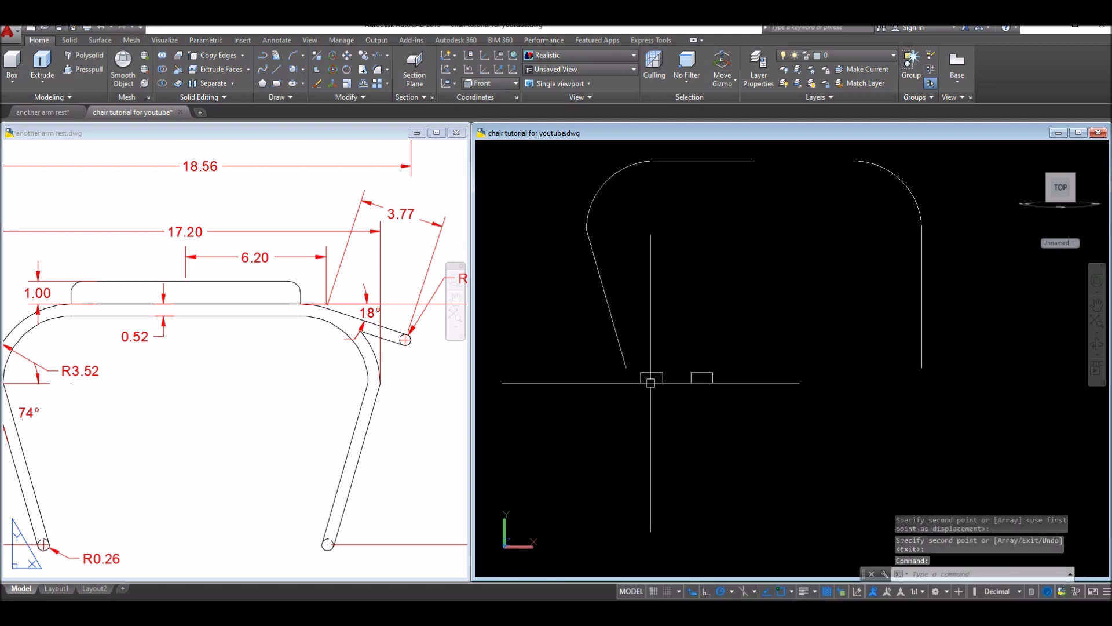
{"action": "scroll", "coordinate": [659, 379], "scroll_direction": "up", "scroll_amount": 1}
{"action": "scroll", "coordinate": [659, 378], "scroll_direction": "up", "scroll_amount": 1}
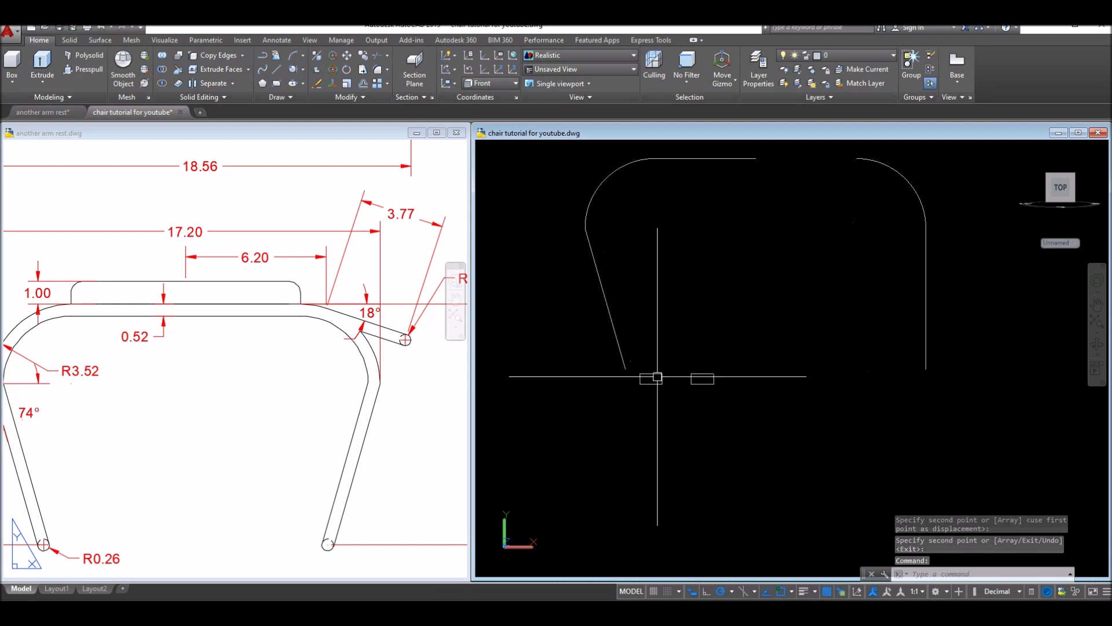
{"action": "left_click", "coordinate": [659, 378]}
{"action": "right_click", "coordinate": [689, 288]}
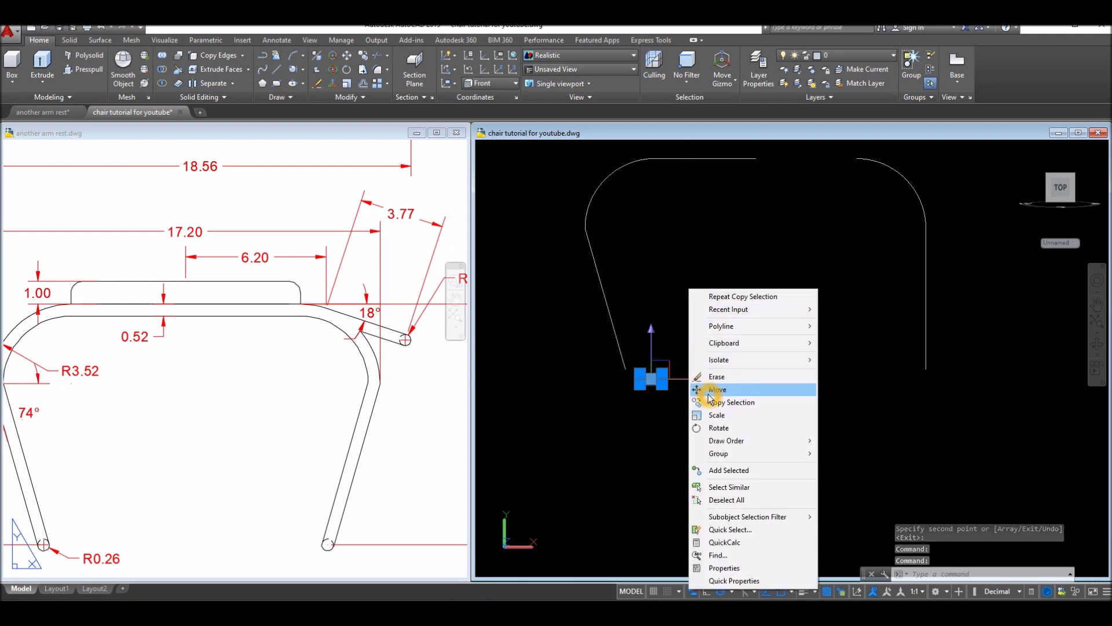
{"action": "left_click", "coordinate": [708, 394]}
{"action": "left_click", "coordinate": [645, 390]}
{"action": "middle_click_drag", "start_coordinate": [645, 390], "coordinate": [712, 356], "text": "shift"}
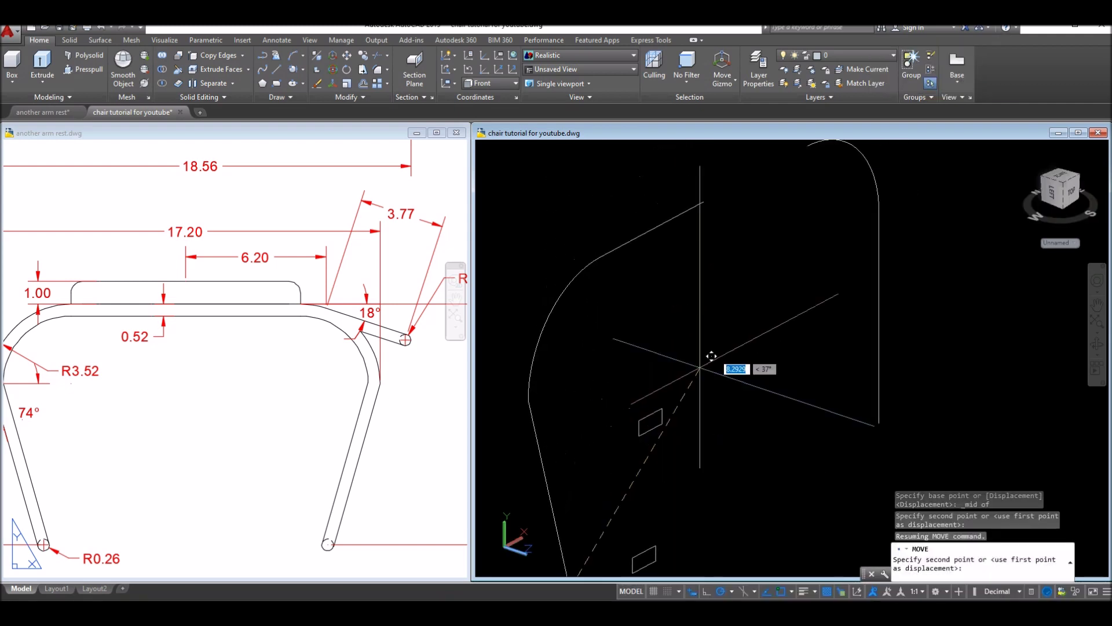
{"action": "left_click", "coordinate": [707, 203]}
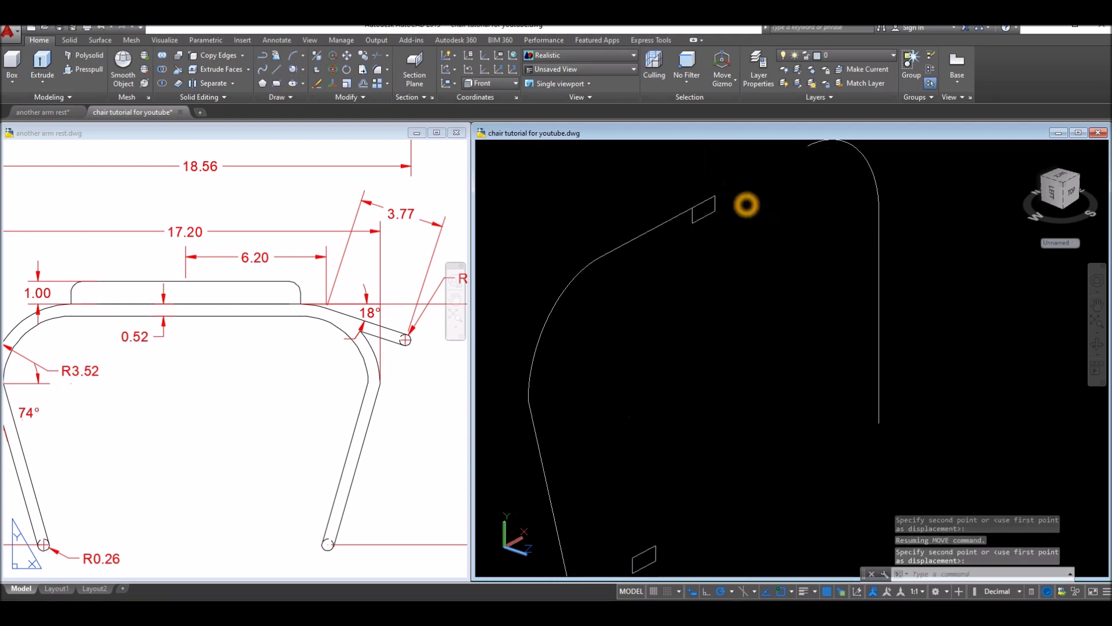
Step: Rotate the rectangle at the path's end 270° about the vertical axis with 3D Rotate
{"action": "middle_click_drag", "start_coordinate": [747, 204], "coordinate": [682, 192], "text": "shift"}
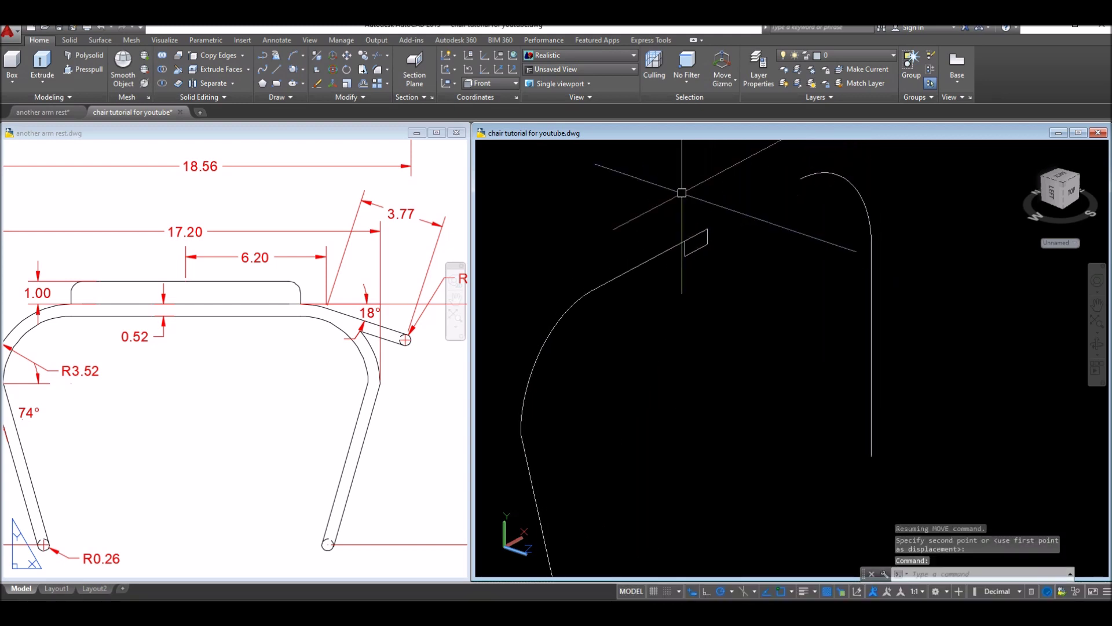
{"action": "left_click", "coordinate": [334, 74]}
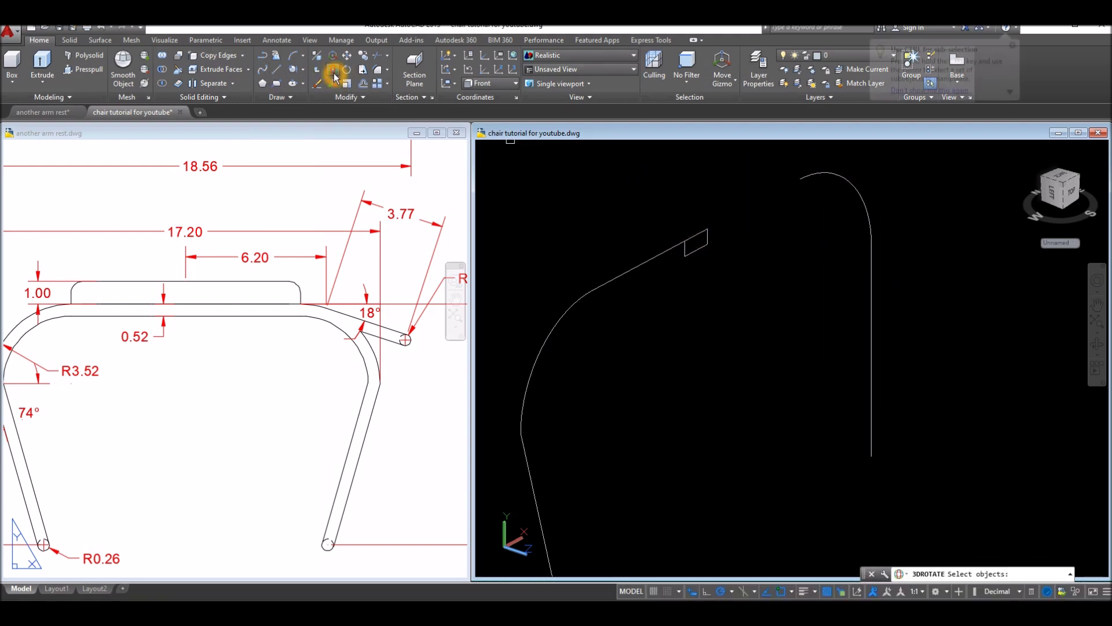
{"action": "left_click", "coordinate": [711, 231]}
{"action": "key", "text": "Return"}
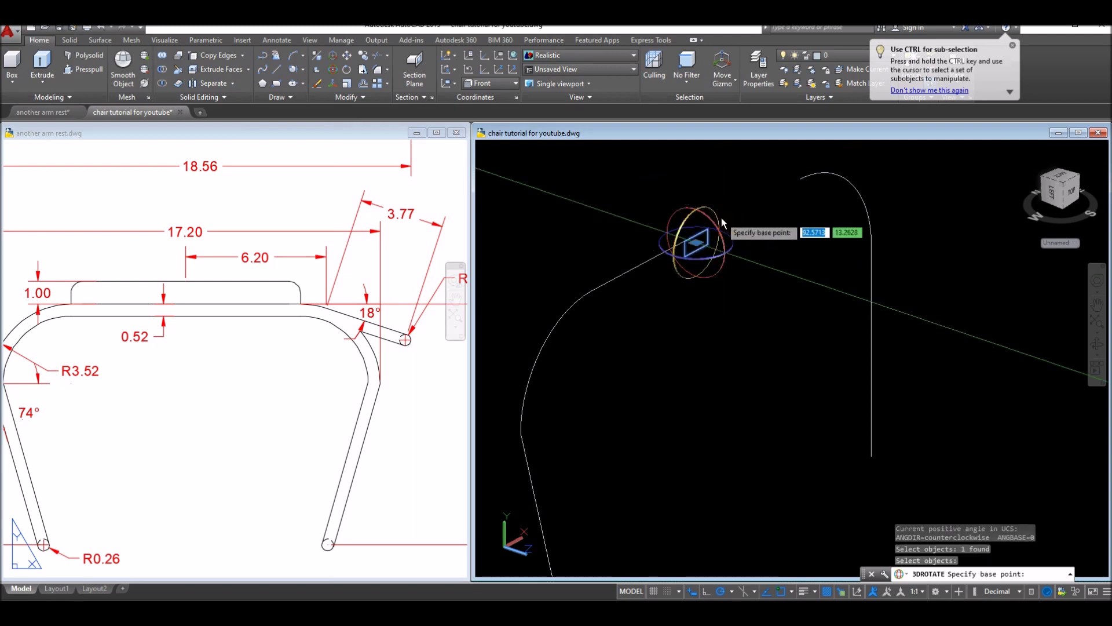
{"action": "left_click", "coordinate": [732, 249]}
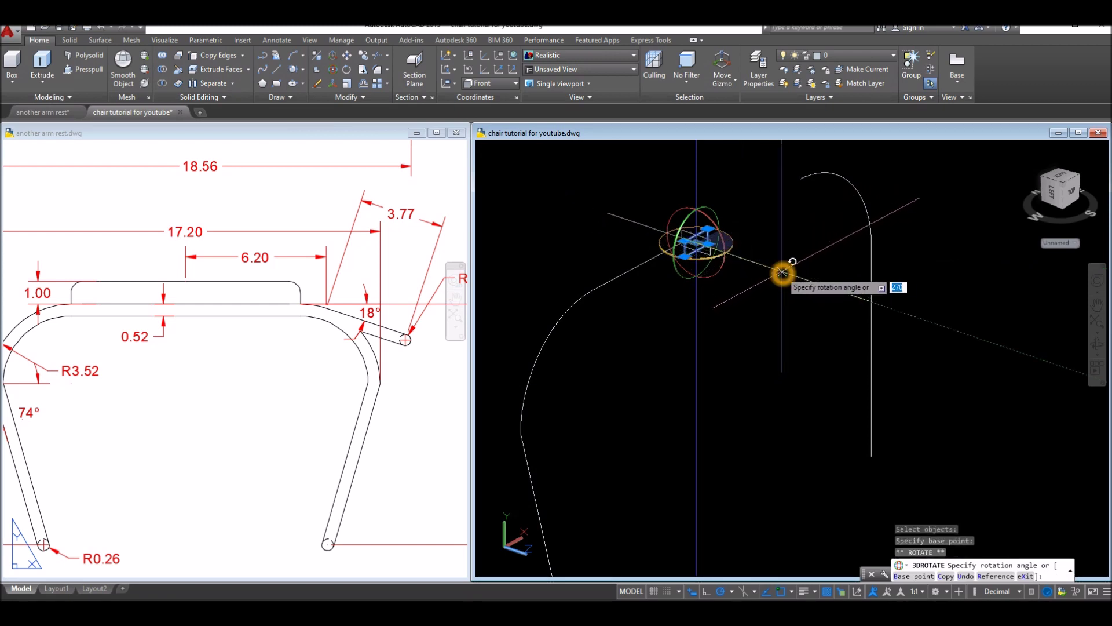
{"action": "left_click", "coordinate": [783, 273]}
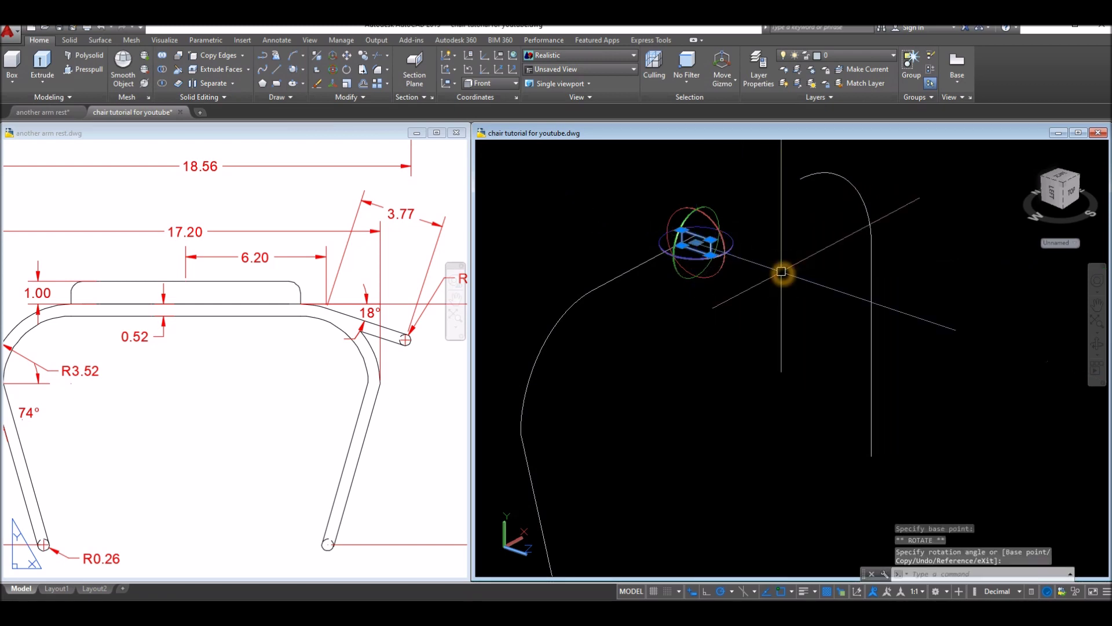
{"action": "key", "text": "Escape"}
Step: Examine the rotated rectangle's orientation against the path in the top view and in an angled 3D view
{"action": "middle_click_drag", "start_coordinate": [777, 272], "coordinate": [695, 285], "text": "shift"}
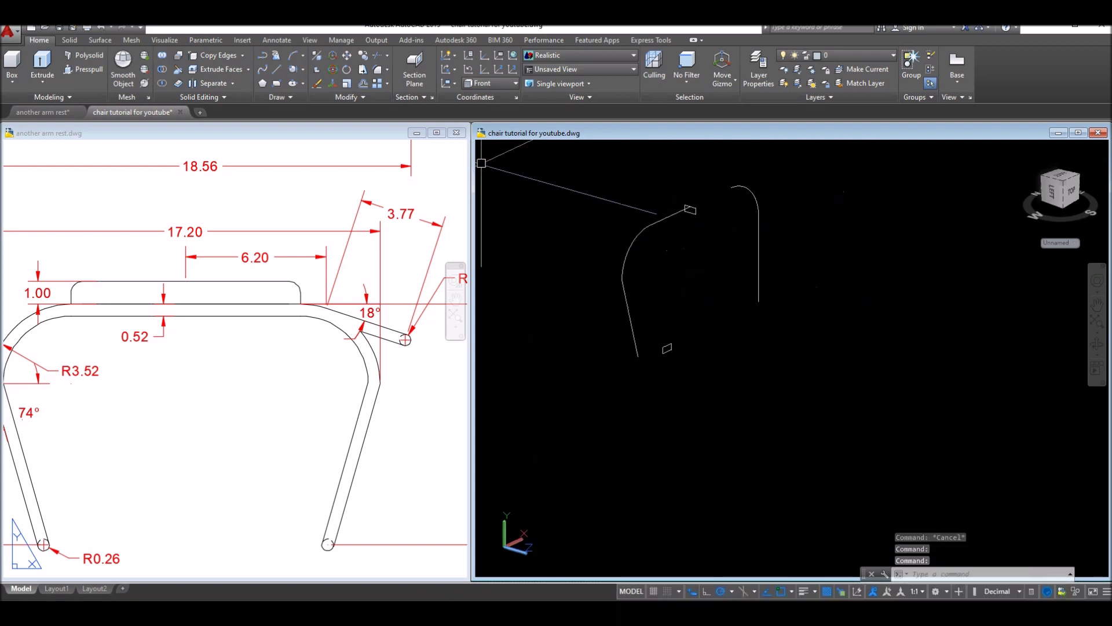
{"action": "left_click", "coordinate": [501, 148]}
{"action": "left_click", "coordinate": [525, 177]}
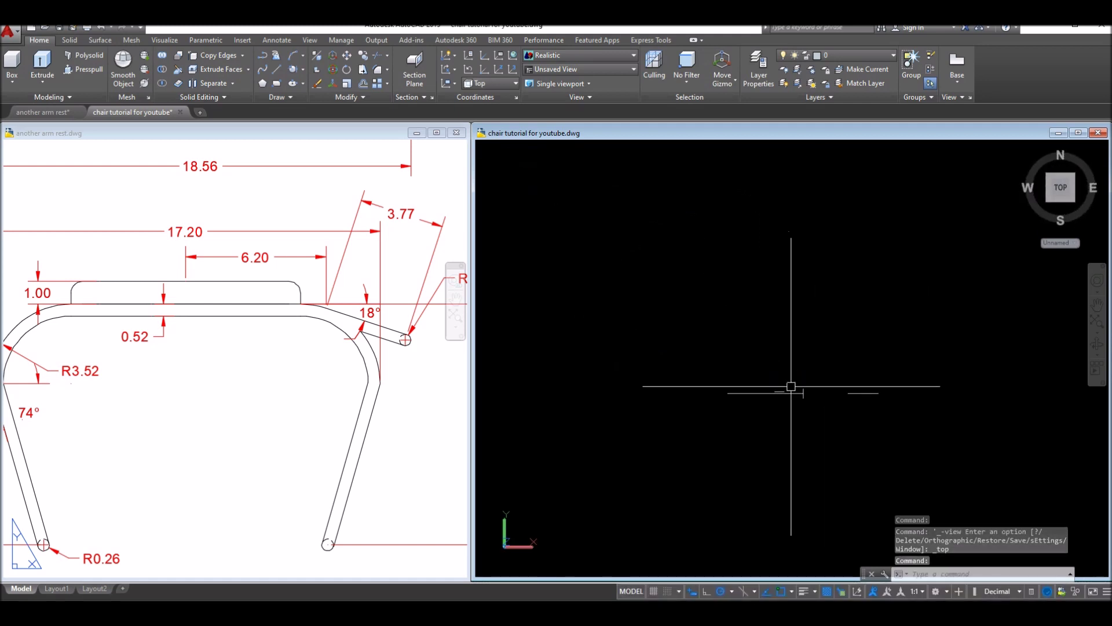
{"action": "scroll", "coordinate": [810, 408], "scroll_direction": "up", "scroll_amount": 2}
{"action": "left_click", "coordinate": [805, 395]}
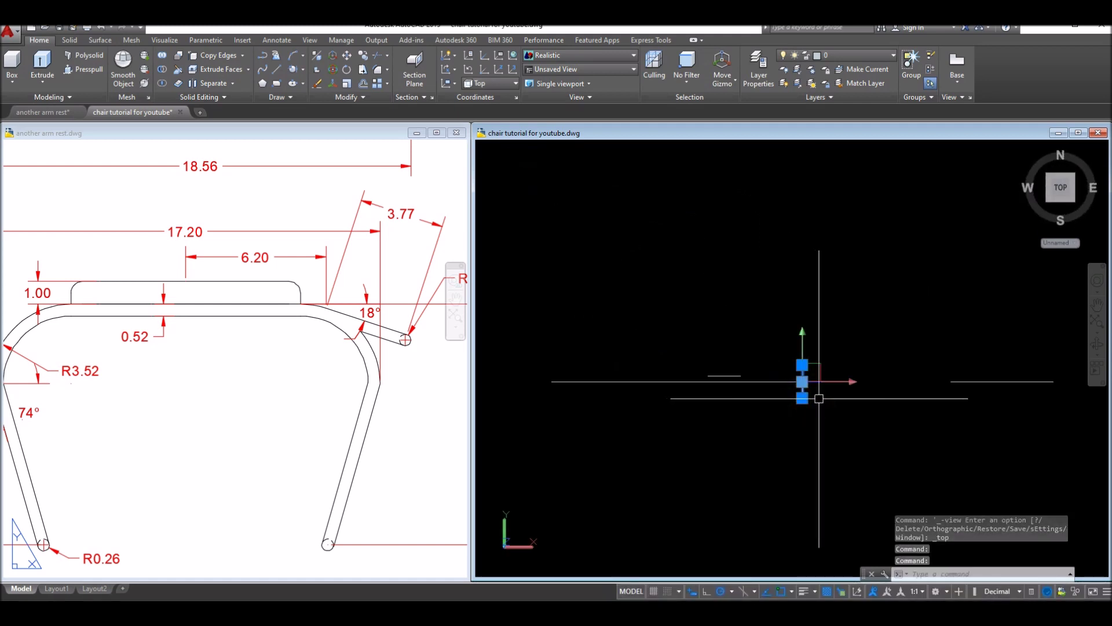
{"action": "key", "text": "Escape"}
{"action": "left_click", "coordinate": [768, 382]}
{"action": "key", "text": "Escape"}
{"action": "middle_click_drag", "start_coordinate": [749, 394], "coordinate": [772, 267], "text": "shift"}
{"action": "key", "text": "Escape"}
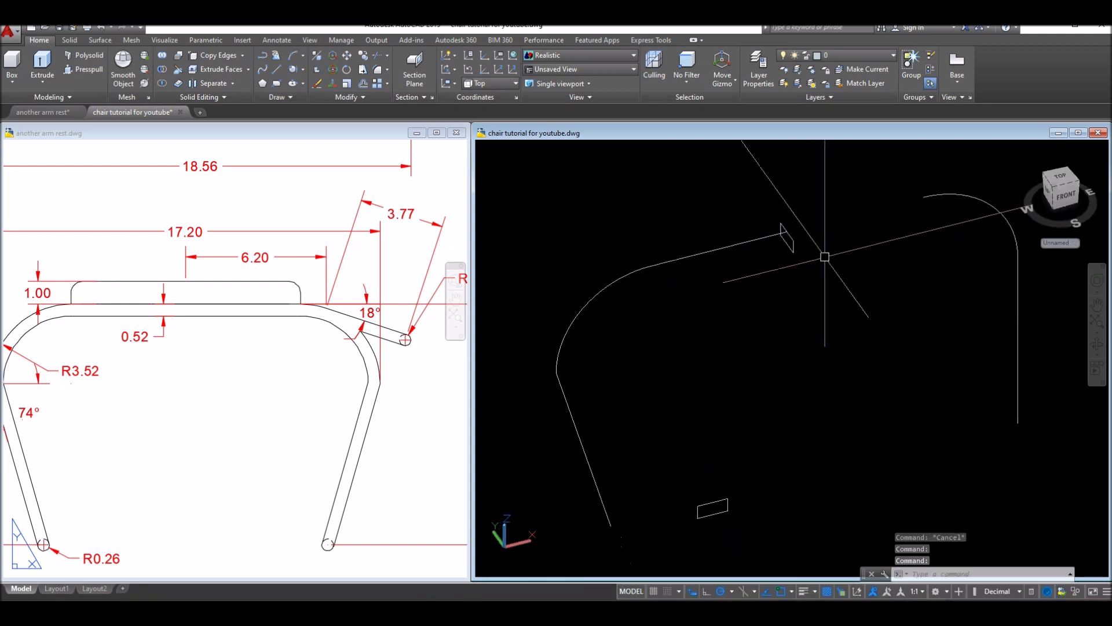
Step: Sweep the rotated rectangle as a solid profile, setting the base point where its upper edge meets the path's end
{"action": "left_click", "coordinate": [52, 85]}
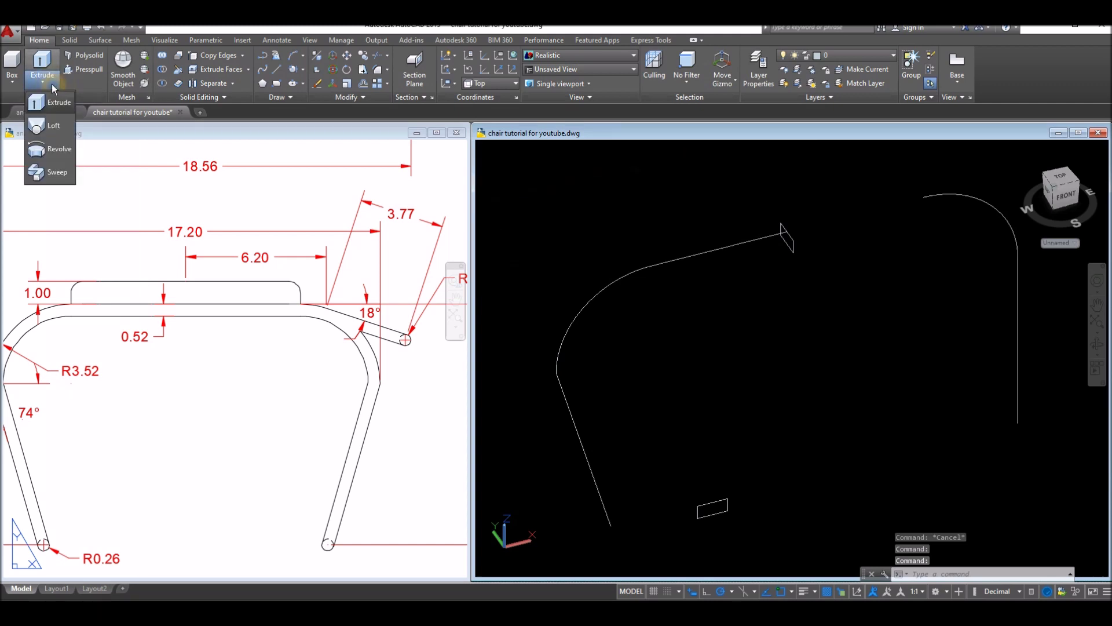
{"action": "left_click", "coordinate": [65, 173]}
{"action": "scroll", "coordinate": [801, 242], "scroll_direction": "up", "scroll_amount": 1}
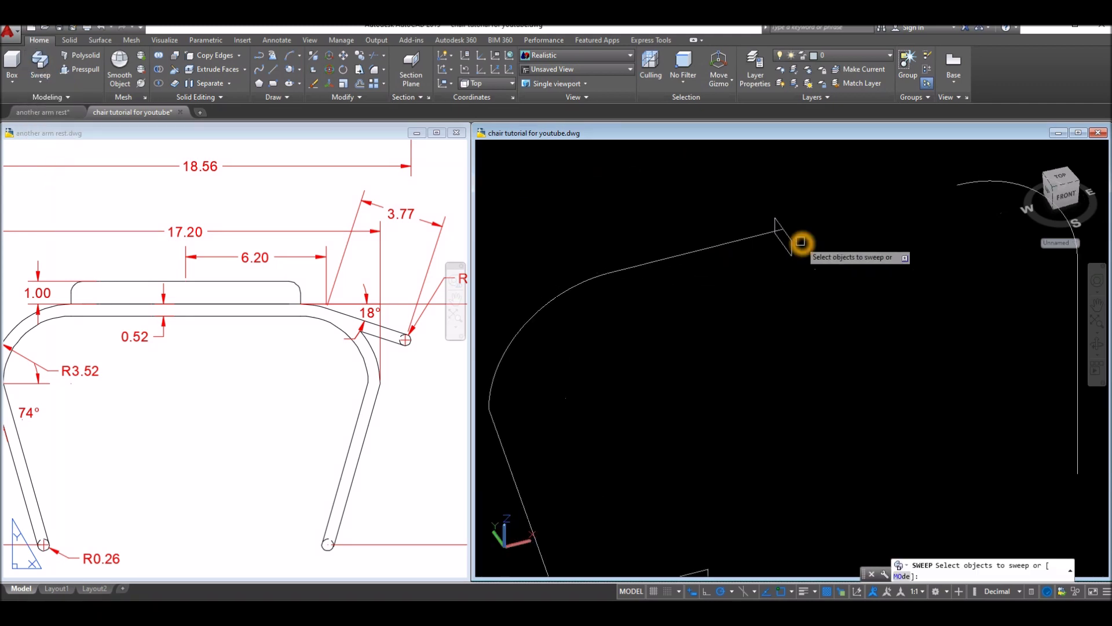
{"action": "scroll", "coordinate": [792, 244], "scroll_direction": "up", "scroll_amount": 1}
{"action": "left_click", "coordinate": [787, 243]}
{"action": "right_click", "coordinate": [823, 212]}
{"action": "left_click", "coordinate": [845, 216]}
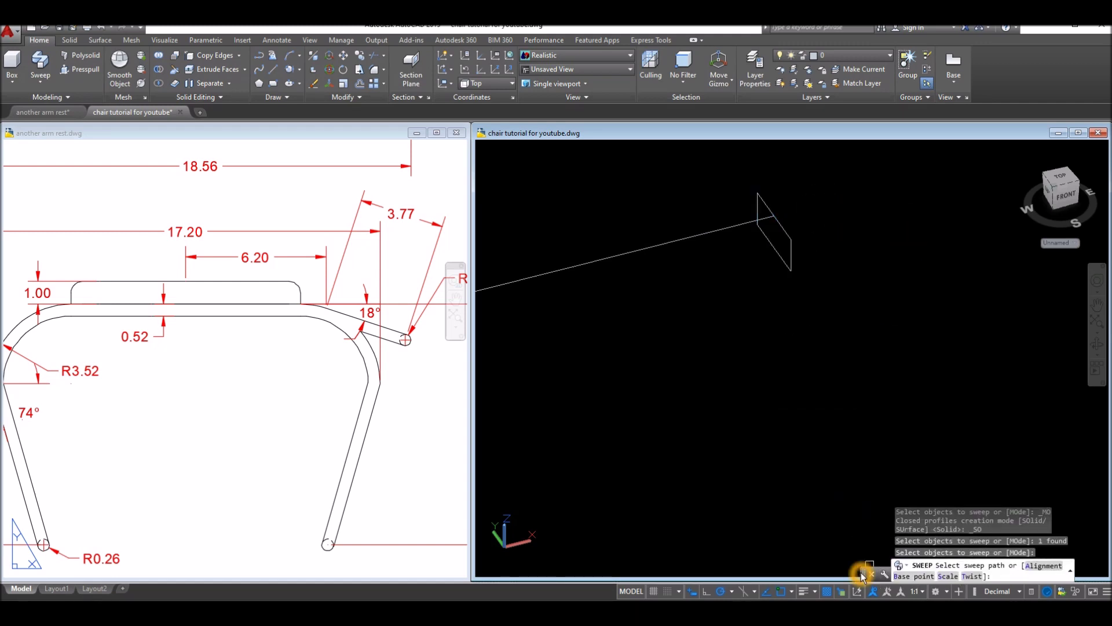
{"action": "left_click_drag", "start_coordinate": [863, 574], "coordinate": [650, 411]}
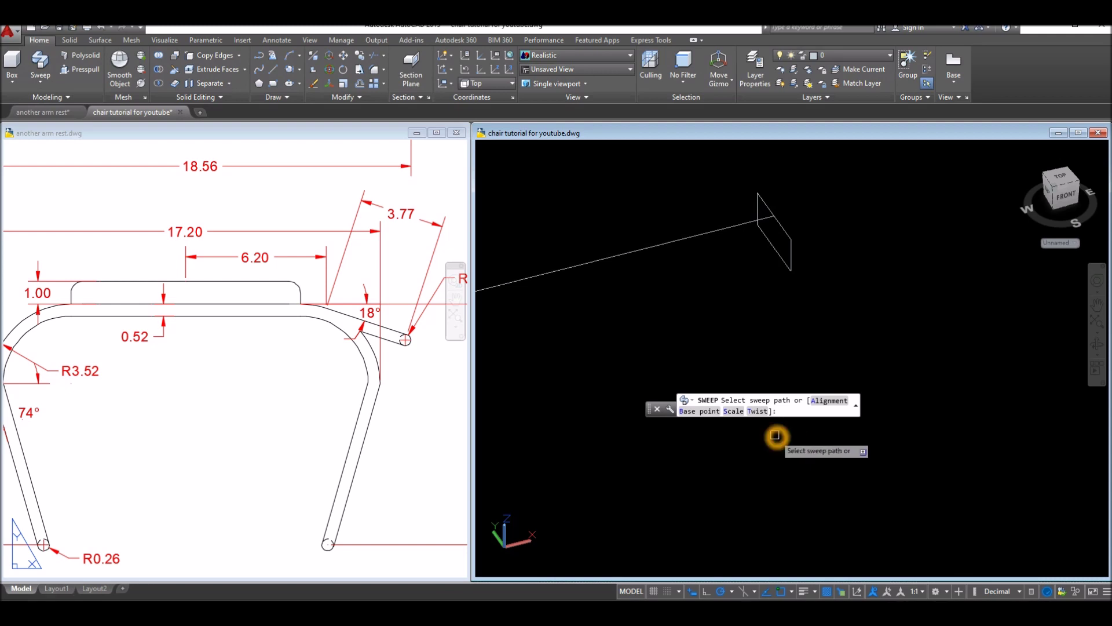
{"action": "left_click", "coordinate": [701, 412]}
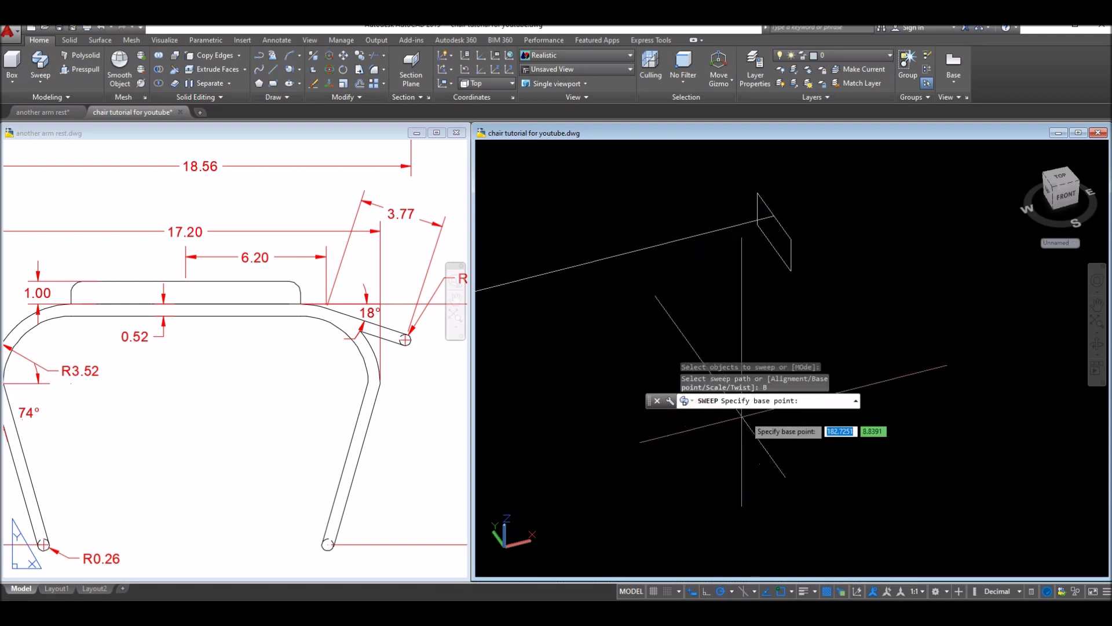
{"action": "left_click", "coordinate": [777, 219]}
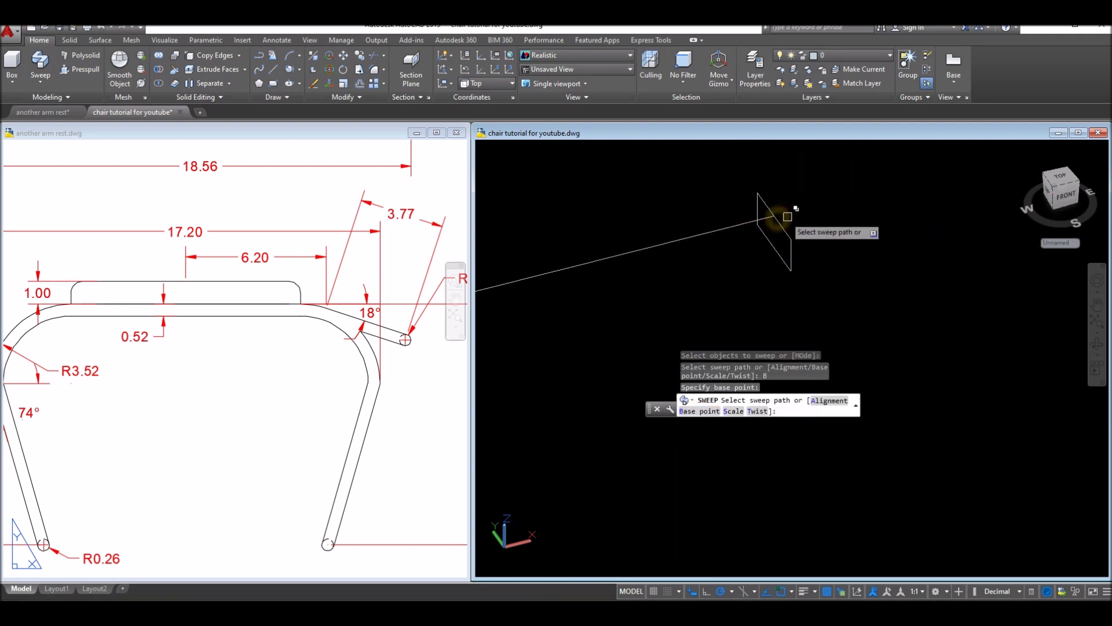
Step: Set the sweep's perpendicular alignment to No and complete the sweep along the joined armrest path
{"action": "left_click", "coordinate": [828, 400]}
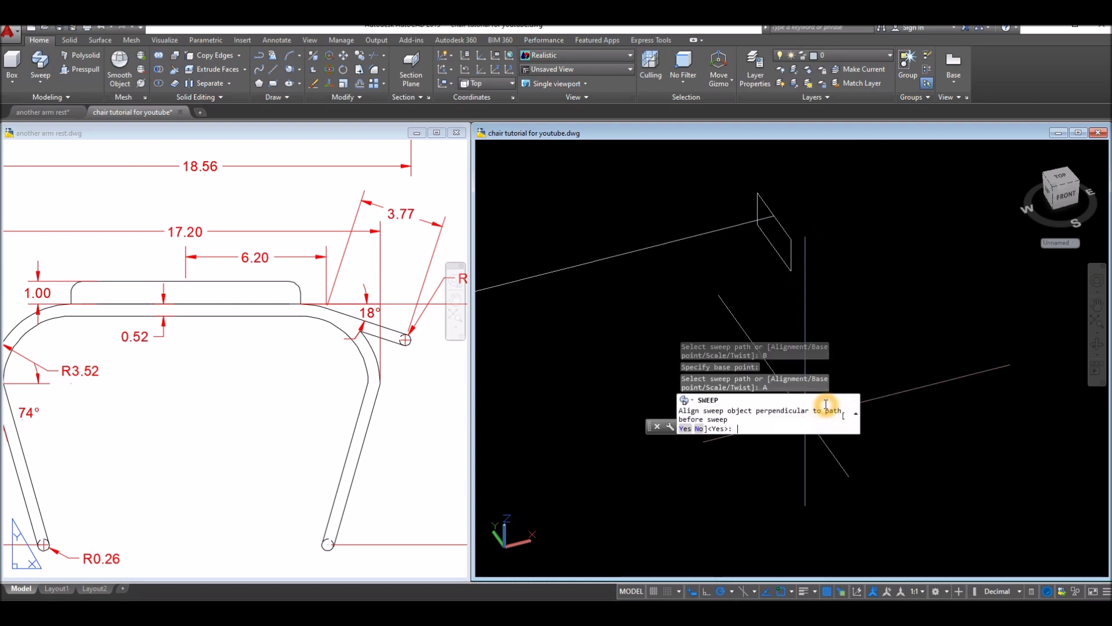
{"action": "left_click", "coordinate": [700, 429]}
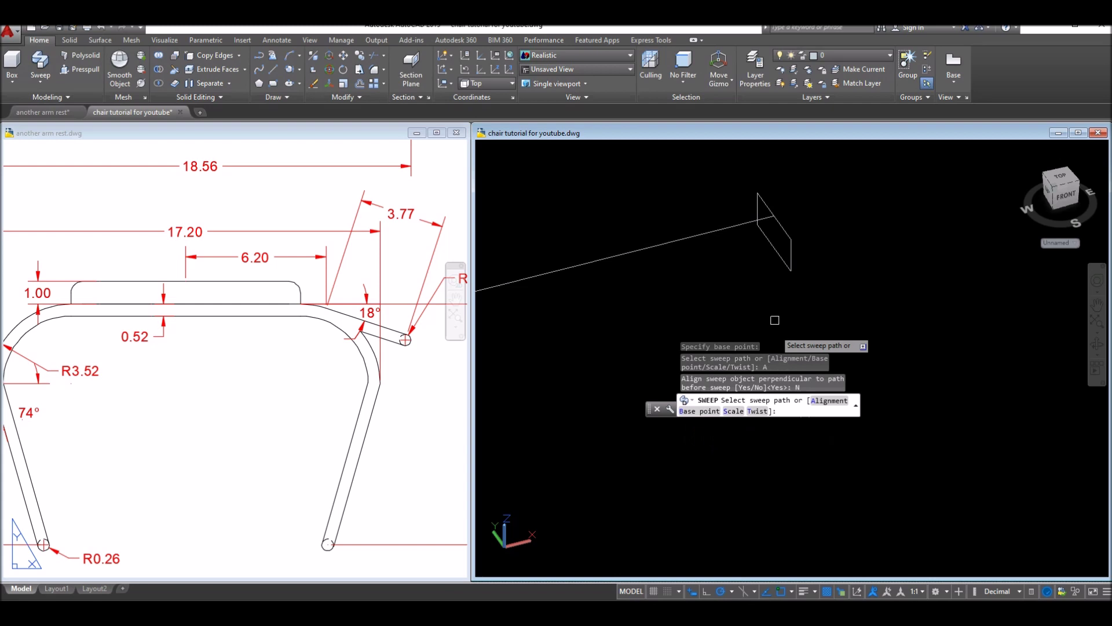
{"action": "left_click", "coordinate": [736, 228]}
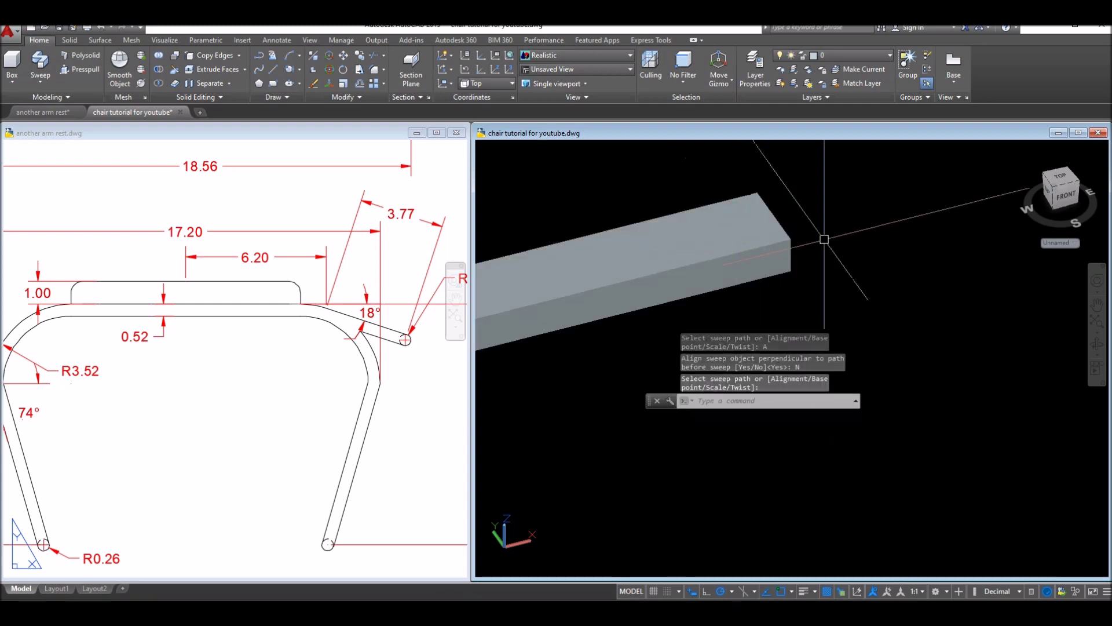
{"action": "left_click", "coordinate": [825, 240]}
{"action": "scroll", "coordinate": [825, 241], "scroll_direction": "down", "scroll_amount": 4}
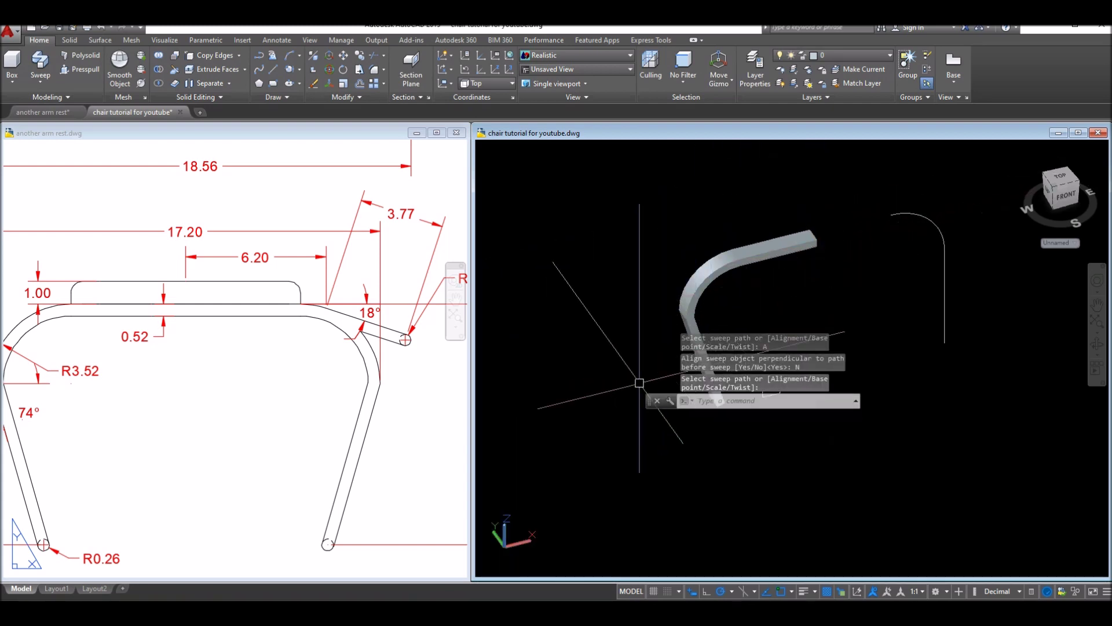
{"action": "left_click_drag", "start_coordinate": [650, 404], "coordinate": [860, 554]}
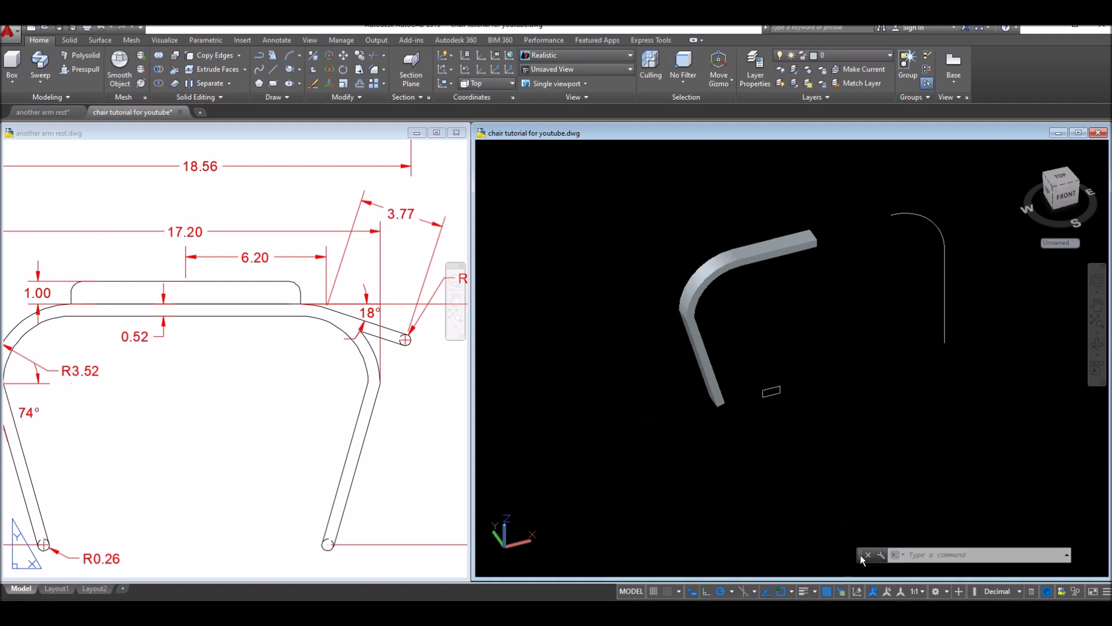
Step: In the Front view, mirror the swept armrest solid about a vertical line through its upper end, keeping the source object
{"action": "left_click", "coordinate": [505, 148]}
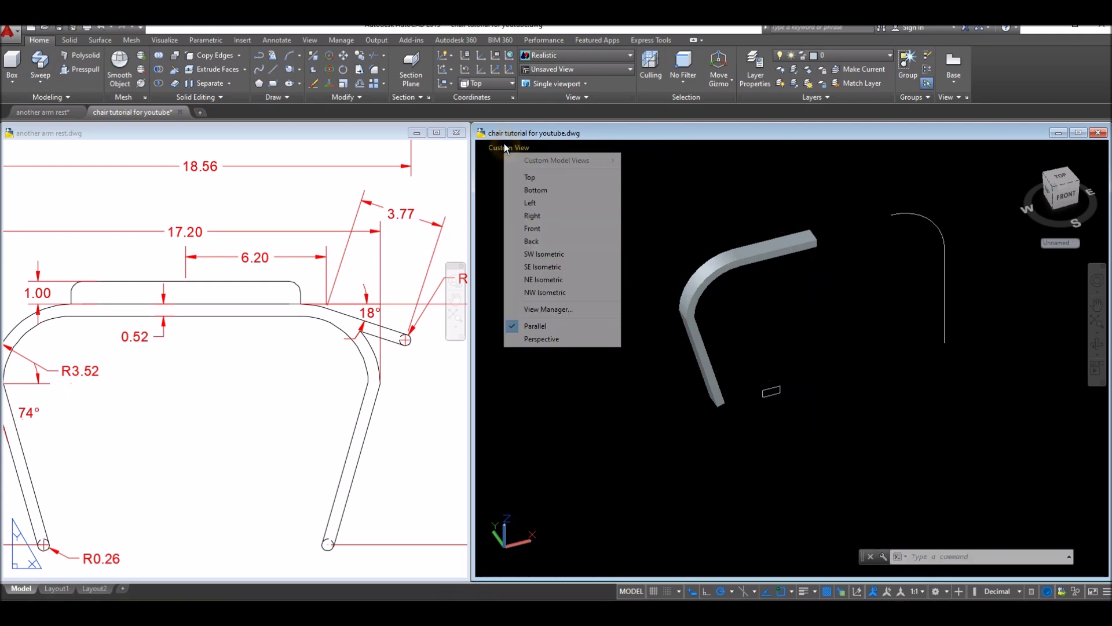
{"action": "left_click", "coordinate": [539, 228]}
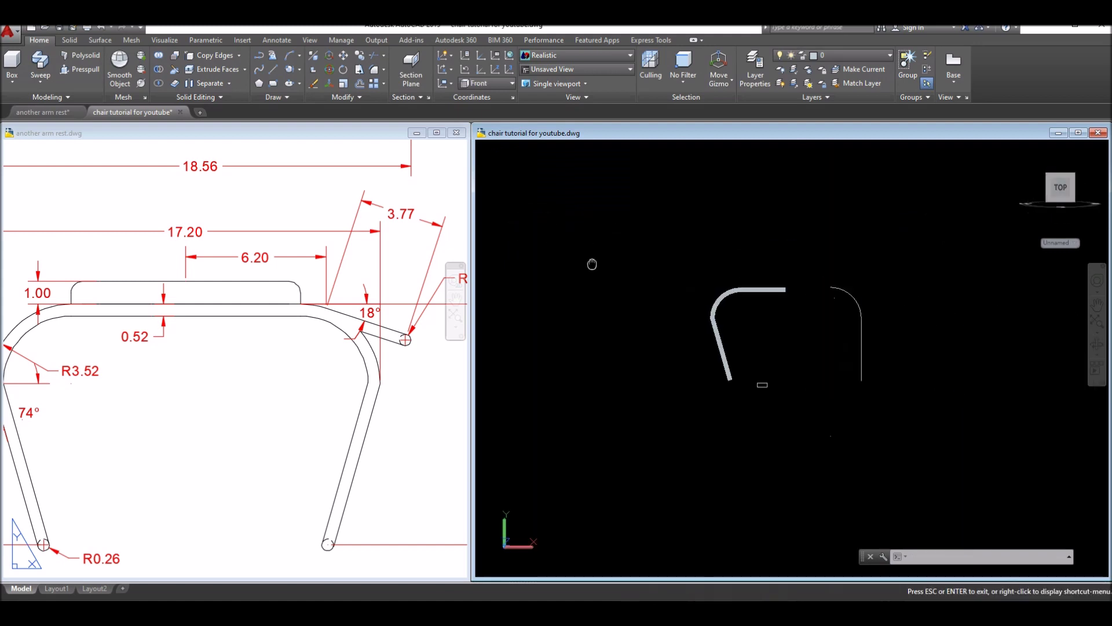
{"action": "scroll", "coordinate": [759, 274], "scroll_direction": "up", "scroll_amount": 2}
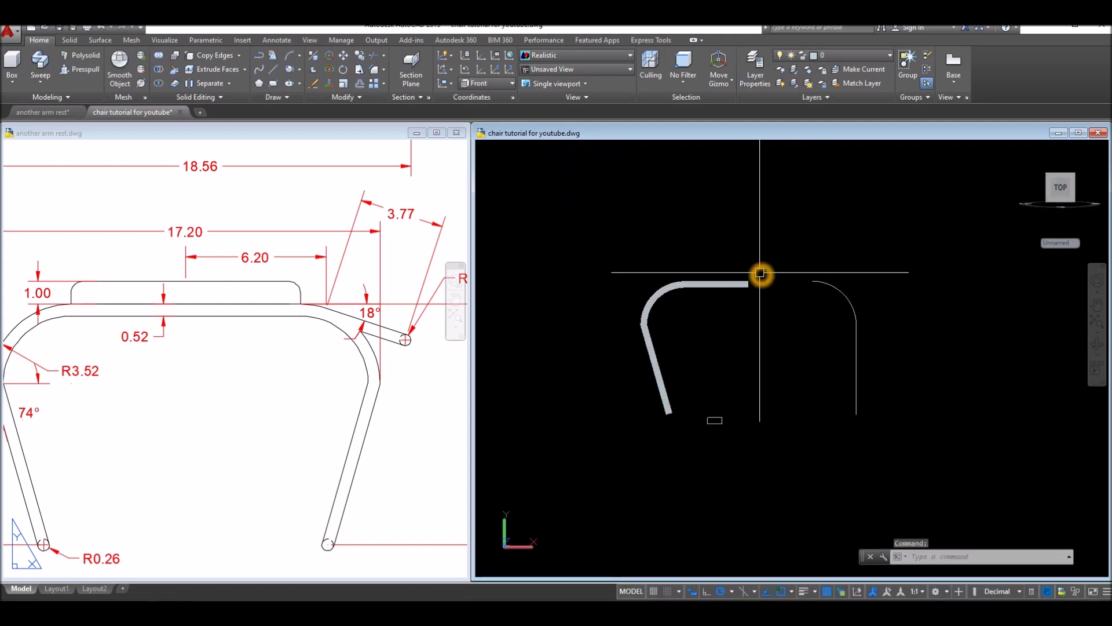
{"action": "key", "text": "Return"}
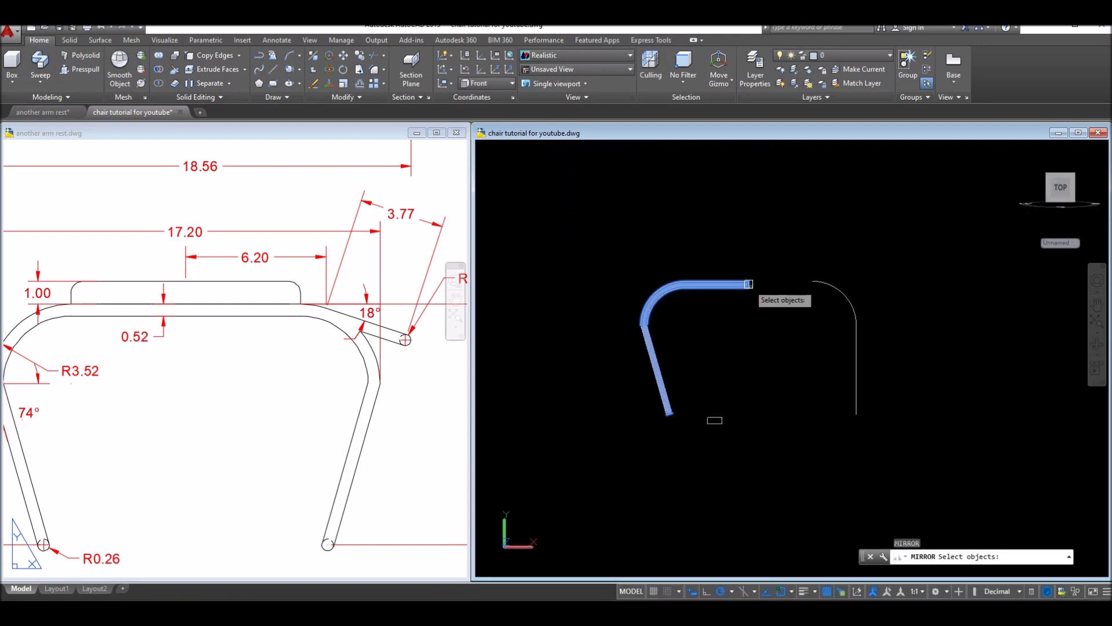
{"action": "key", "text": "Return"}
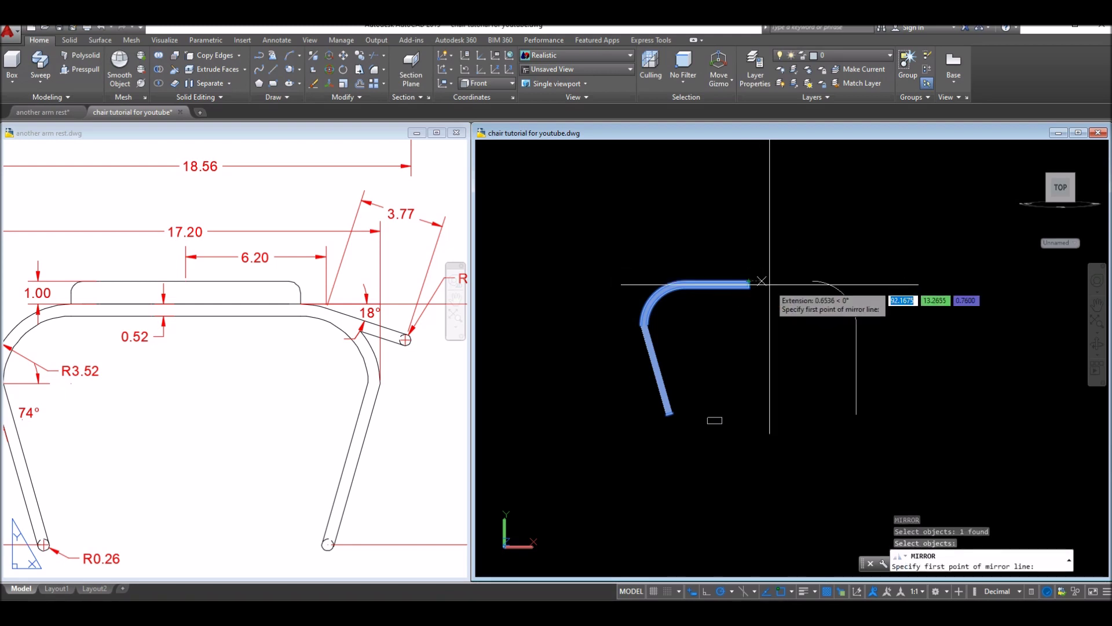
{"action": "scroll", "coordinate": [766, 286], "scroll_direction": "up", "scroll_amount": 2}
{"action": "scroll", "coordinate": [766, 286], "scroll_direction": "up", "scroll_amount": 2}
{"action": "left_click", "coordinate": [731, 282]}
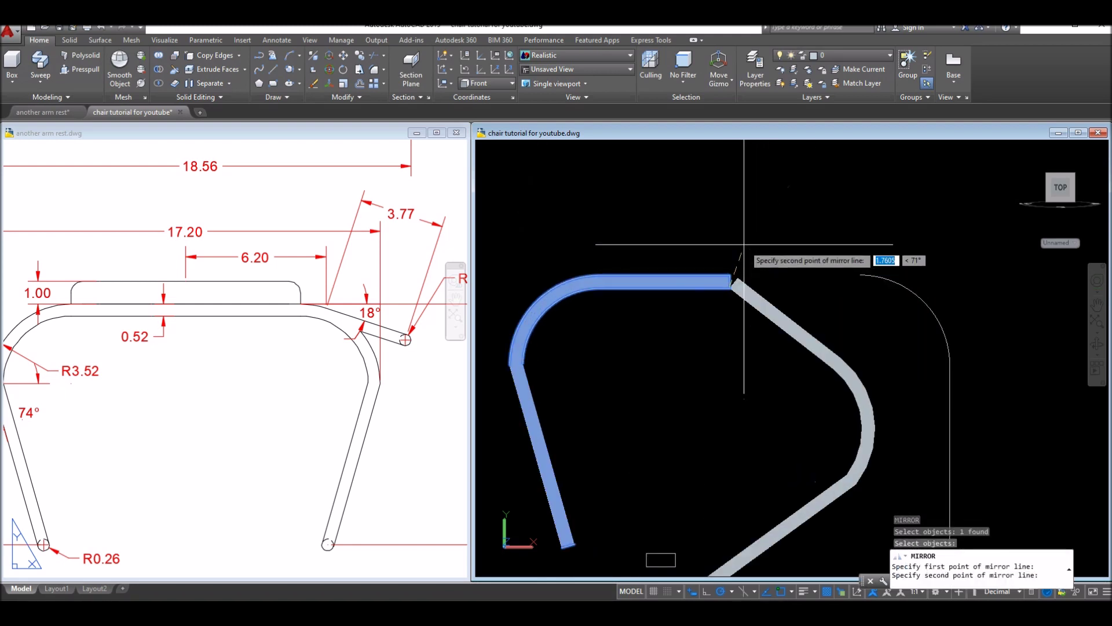
{"action": "left_click", "coordinate": [730, 172]}
{"action": "right_click", "coordinate": [731, 174]}
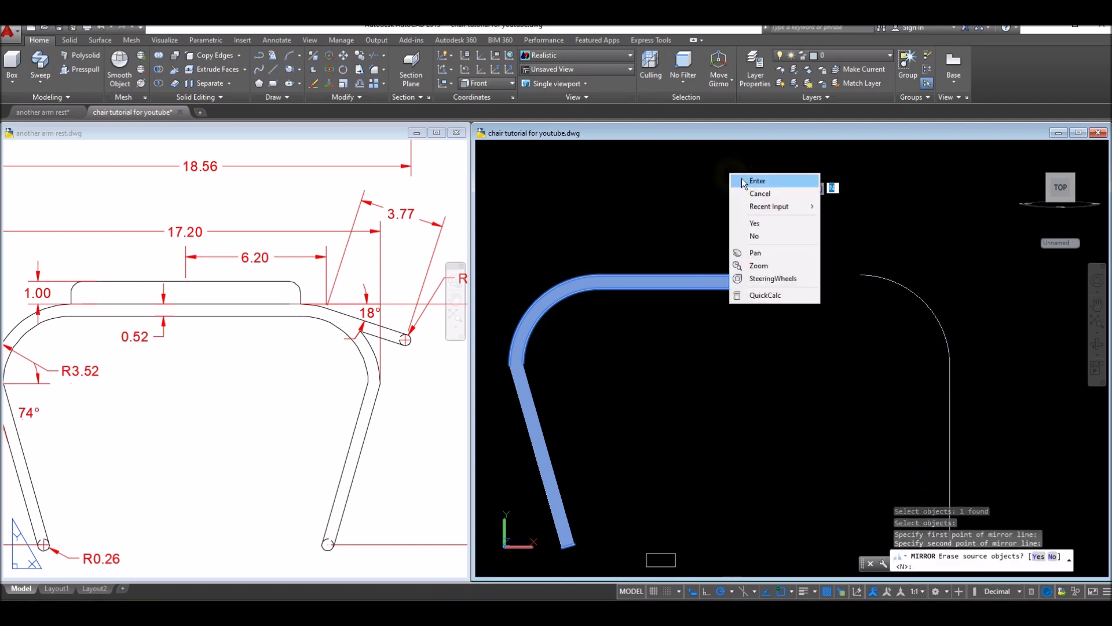
{"action": "left_click", "coordinate": [742, 181]}
{"action": "scroll", "coordinate": [784, 192], "scroll_direction": "down", "scroll_amount": 2}
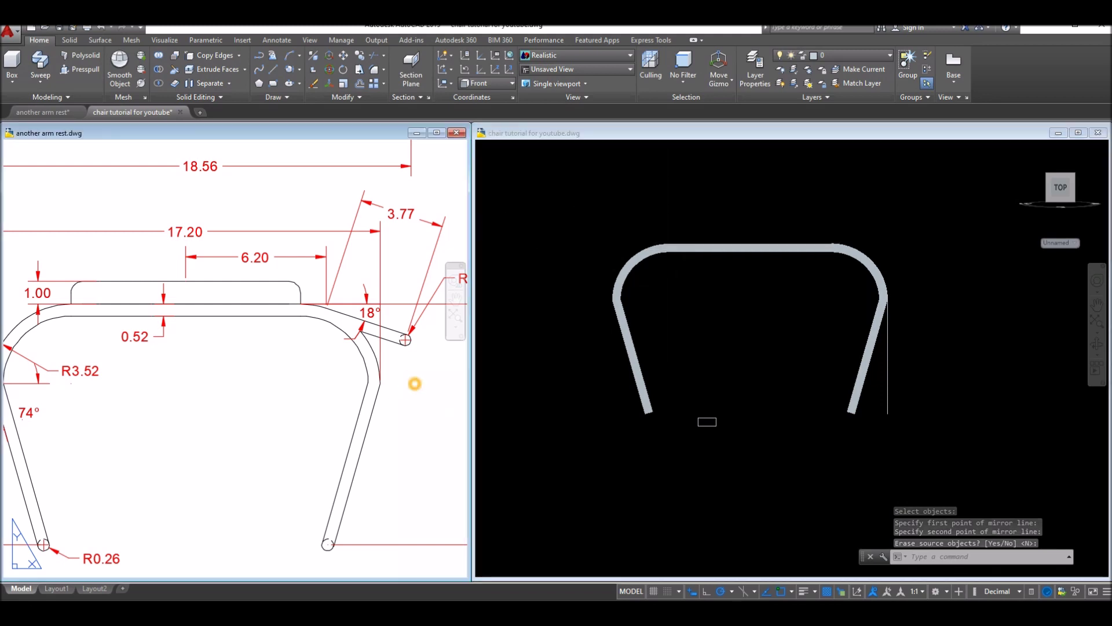
Step: Erase the leftover vertical line beside the mirrored half and set the model's visual style to Wireframe
{"action": "left_click", "coordinate": [409, 339]}
{"action": "scroll", "coordinate": [407, 344], "scroll_direction": "up", "scroll_amount": 5}
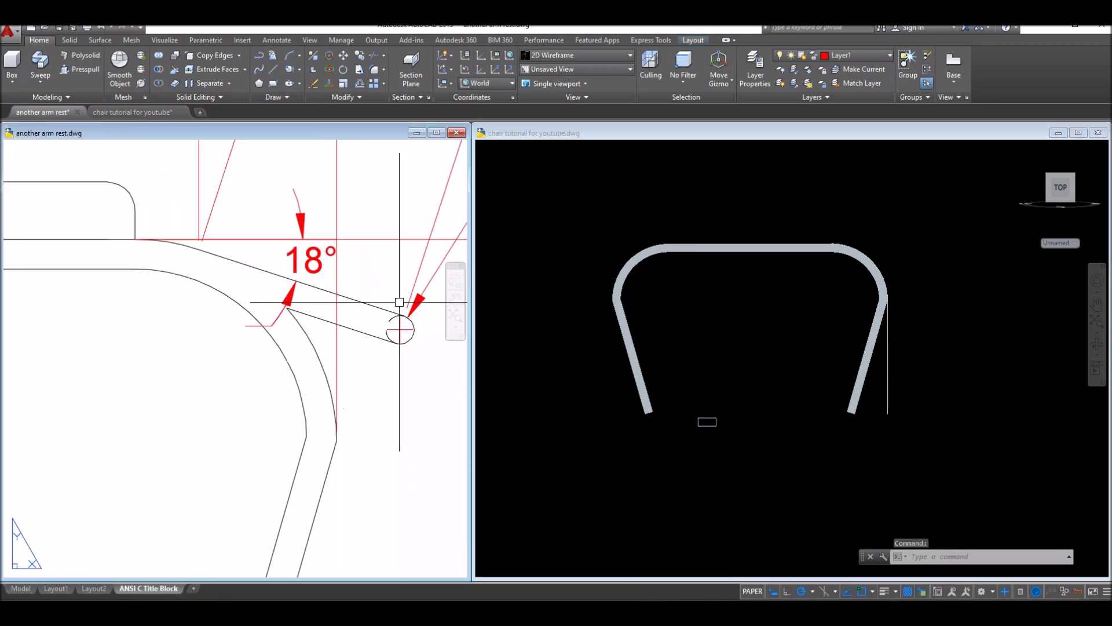
{"action": "left_click", "coordinate": [902, 324]}
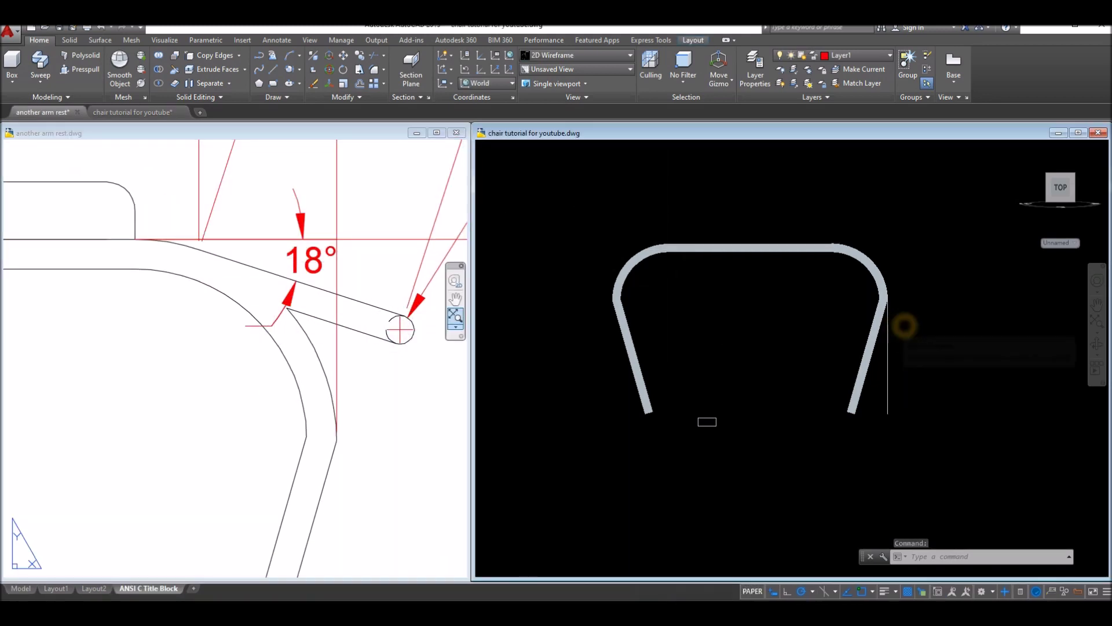
{"action": "left_click", "coordinate": [889, 323]}
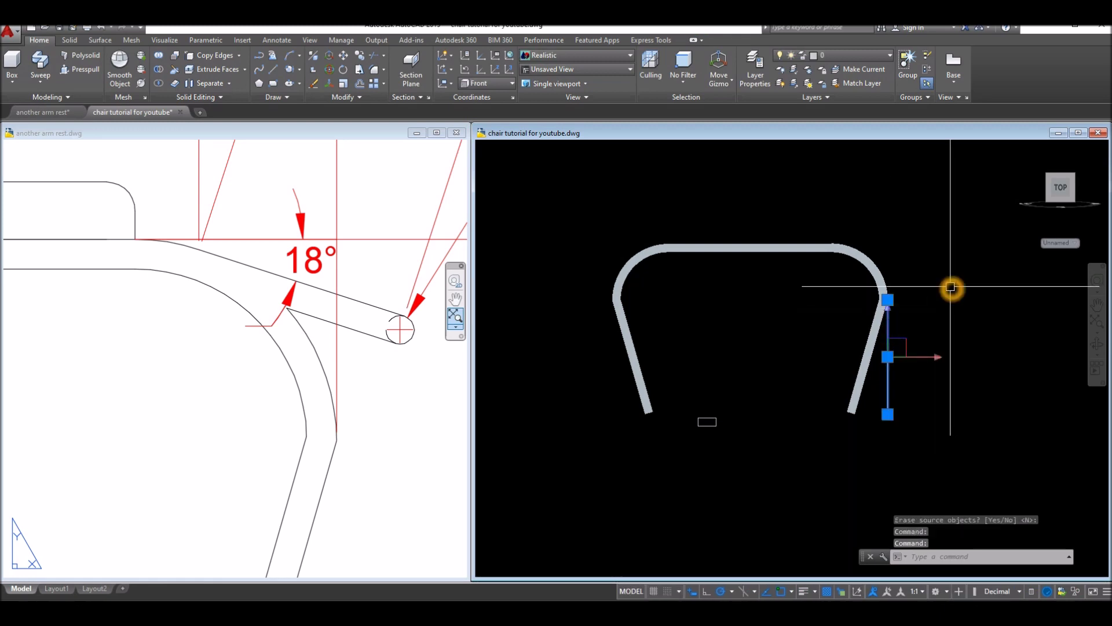
{"action": "key", "text": "Delete"}
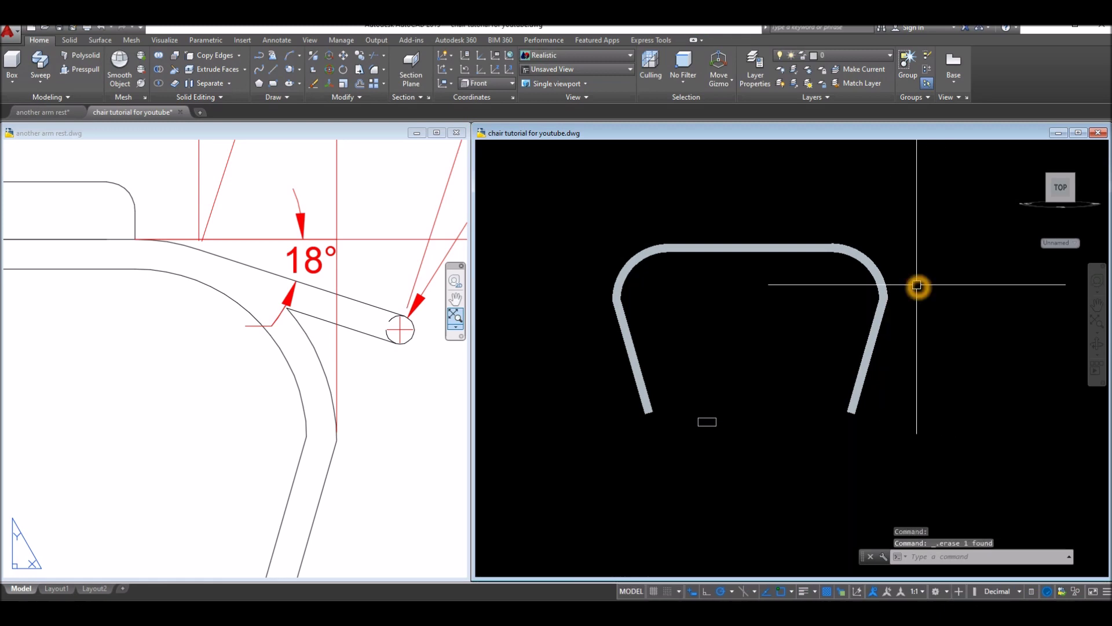
{"action": "middle_click_drag", "start_coordinate": [919, 286], "coordinate": [889, 301]}
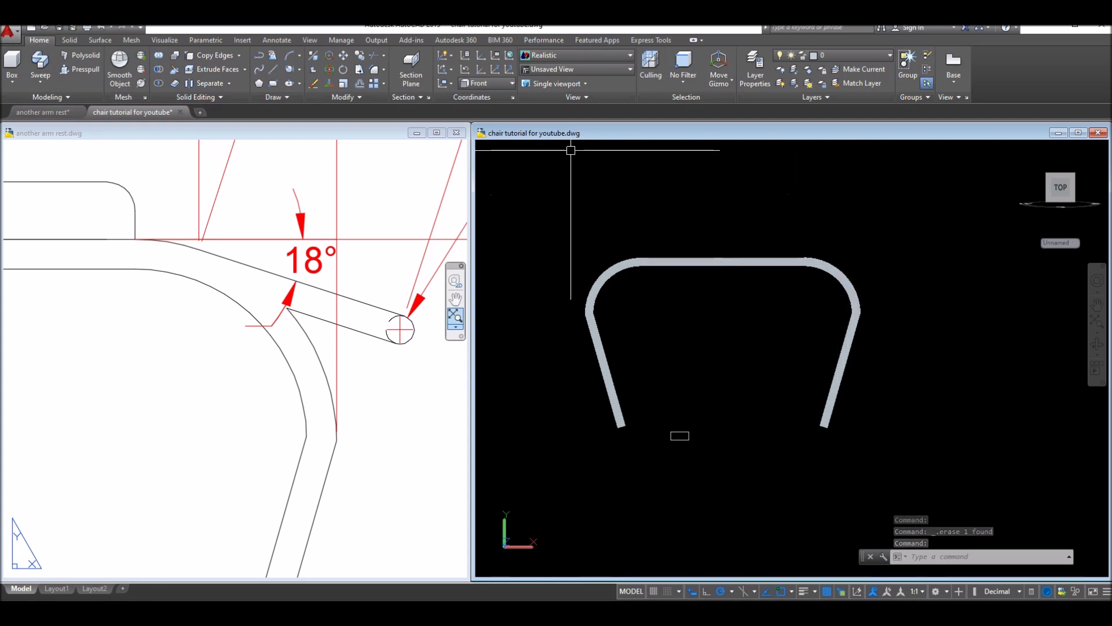
{"action": "left_click", "coordinate": [540, 150]}
{"action": "left_click", "coordinate": [583, 279]}
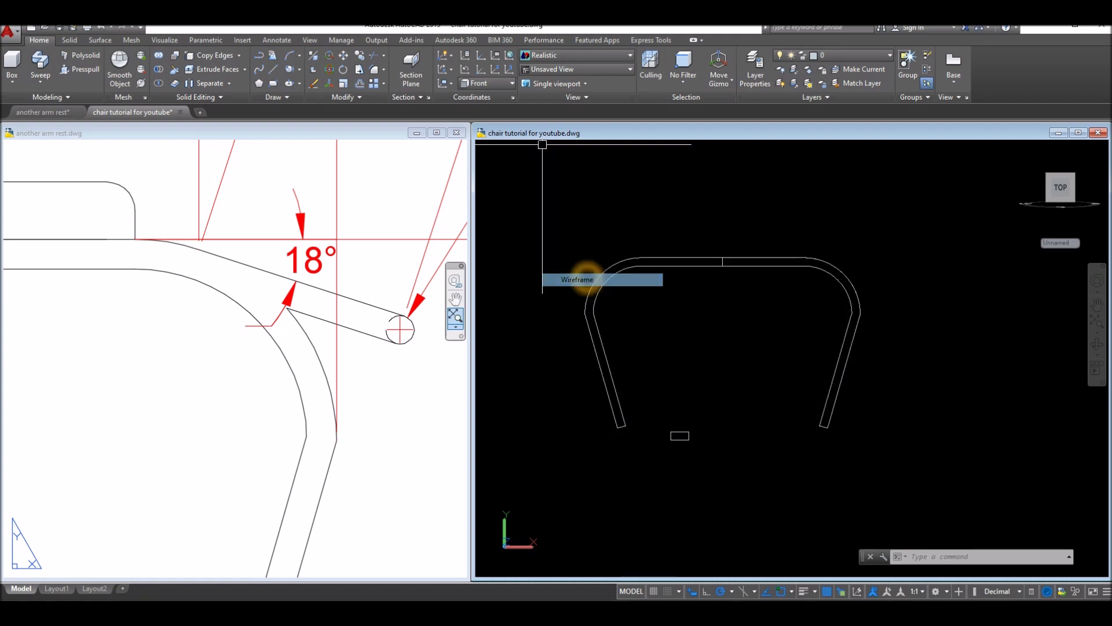
{"action": "type", "text": "l"}
{"action": "key", "text": "Return"}
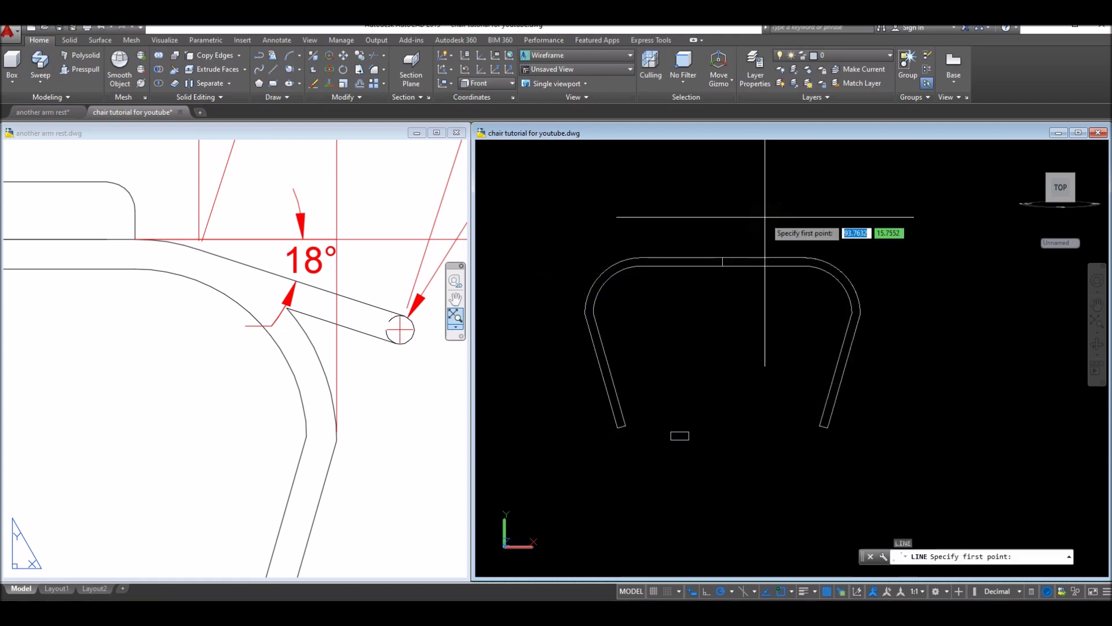
{"action": "right_click", "coordinate": [726, 258], "text": "shift"}
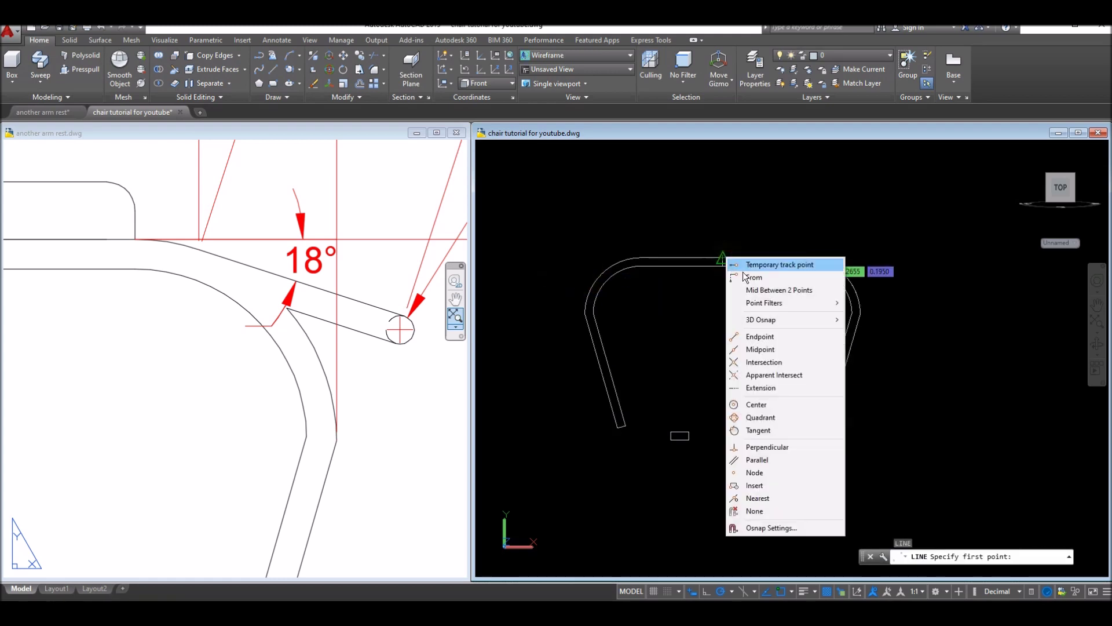
{"action": "left_click", "coordinate": [768, 337]}
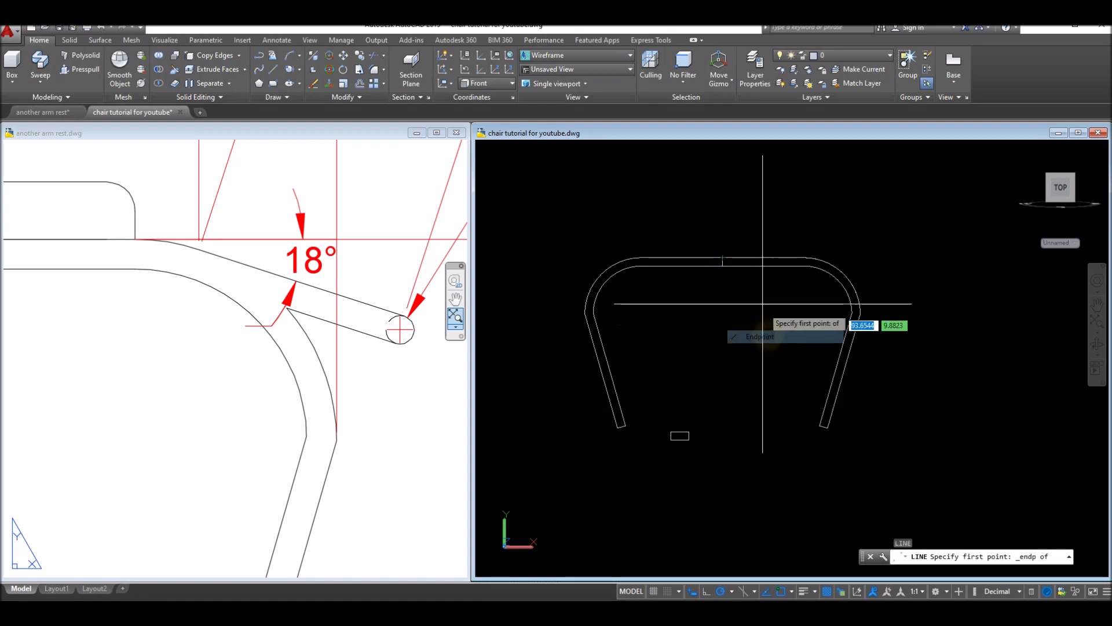
{"action": "left_click", "coordinate": [724, 259]}
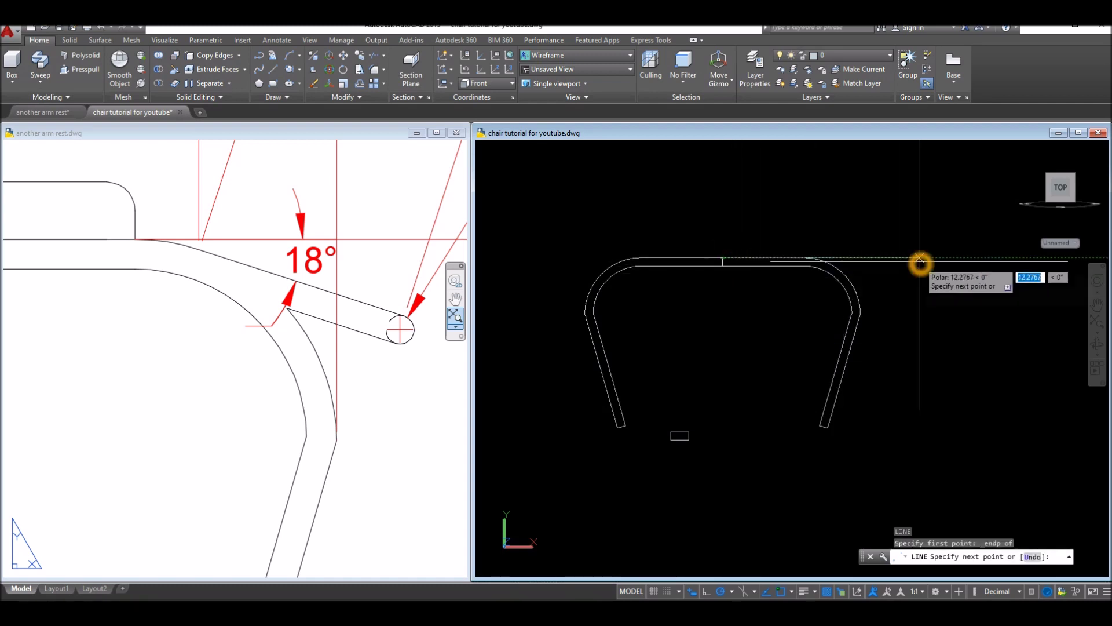
{"action": "key", "text": "Escape"}
{"action": "left_click", "coordinate": [313, 323]}
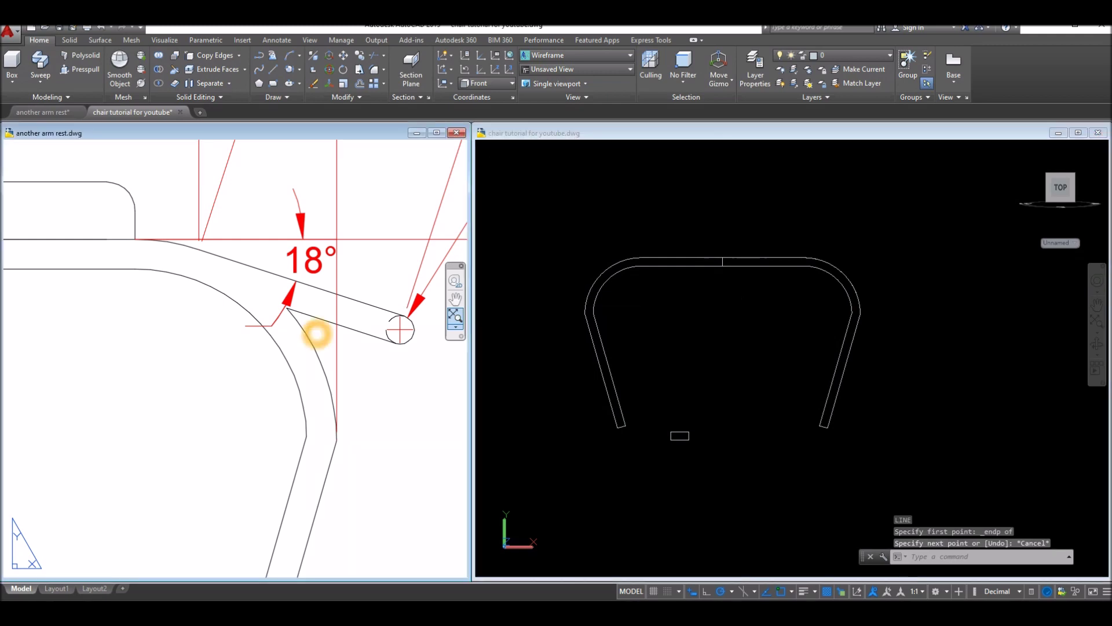
{"action": "scroll", "coordinate": [321, 328], "scroll_direction": "down", "scroll_amount": 4}
{"action": "left_click", "coordinate": [252, 245]}
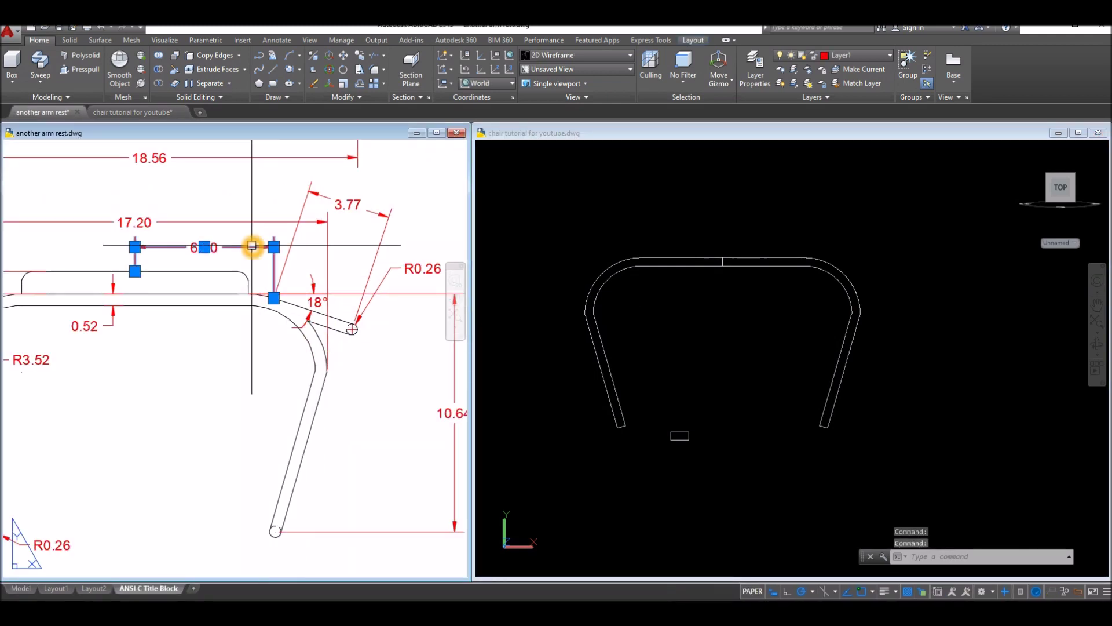
{"action": "left_click", "coordinate": [641, 188]}
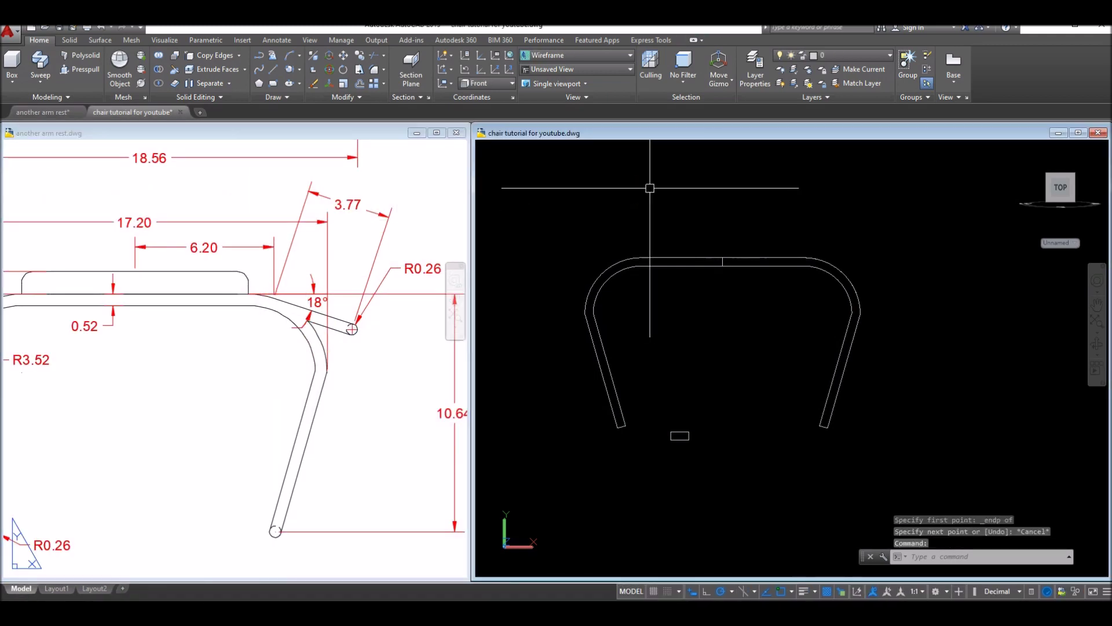
{"action": "type", "text": "l"}
{"action": "key", "text": "Return"}
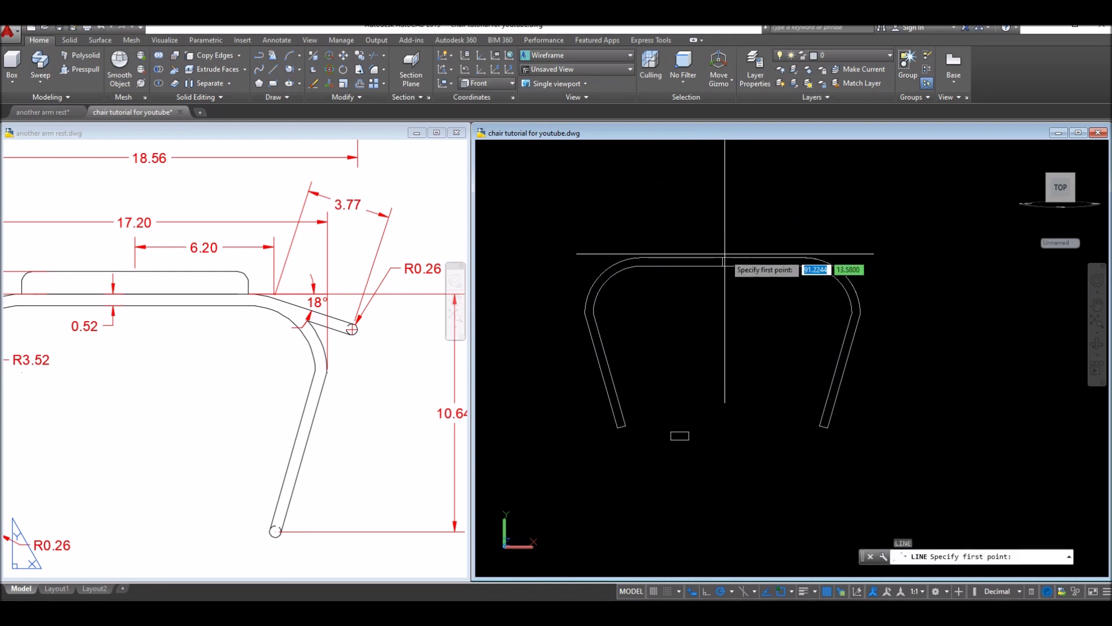
{"action": "right_click", "coordinate": [728, 261], "text": "shift"}
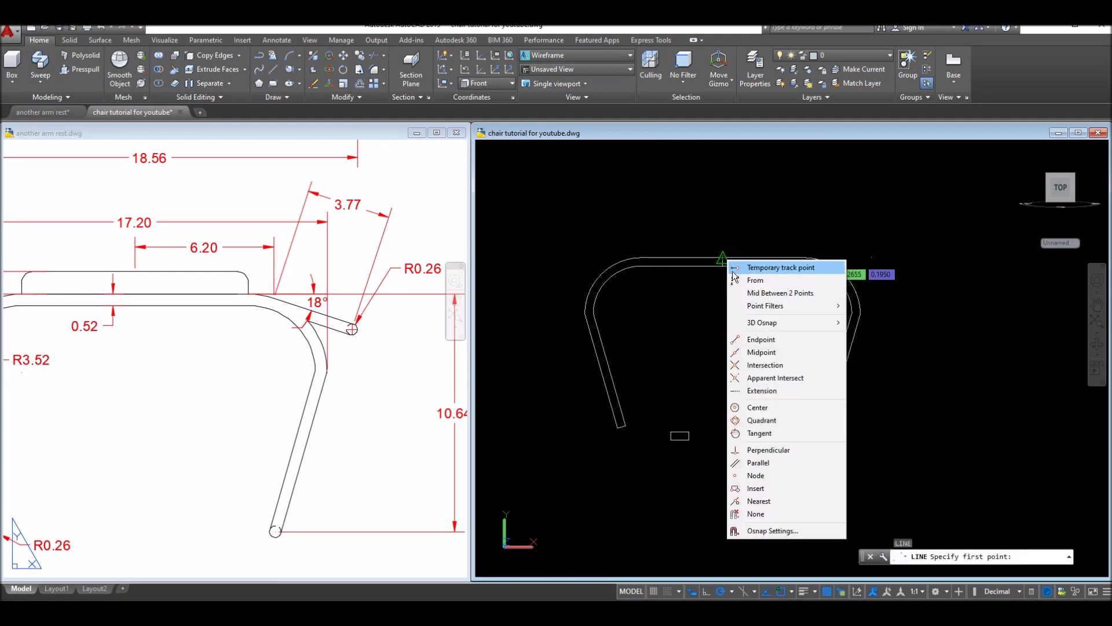
{"action": "left_click", "coordinate": [757, 342]}
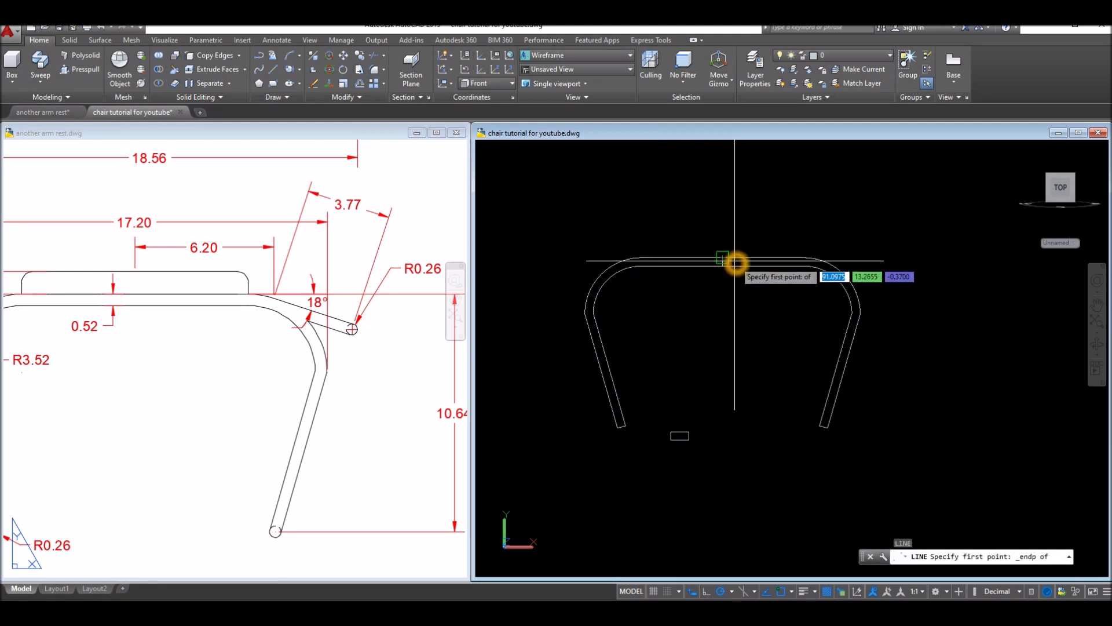
{"action": "key", "text": "Escape"}
Step: With Ortho on, draw a 6.2 horizontal line from the middle of the upper seam edge between the halves toward the mirrored side
{"action": "middle_click_drag", "start_coordinate": [752, 237], "coordinate": [736, 283], "text": "shift"}
{"action": "scroll", "coordinate": [724, 285], "scroll_direction": "up", "scroll_amount": 3}
{"action": "scroll", "coordinate": [724, 285], "scroll_direction": "up", "scroll_amount": 3}
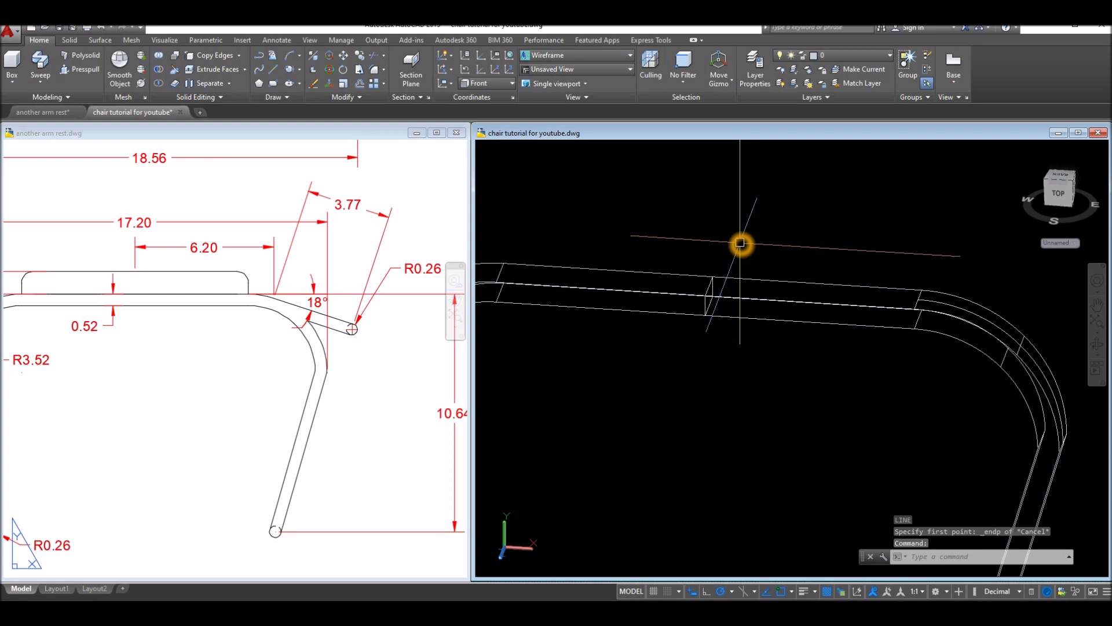
{"action": "key", "text": "Return"}
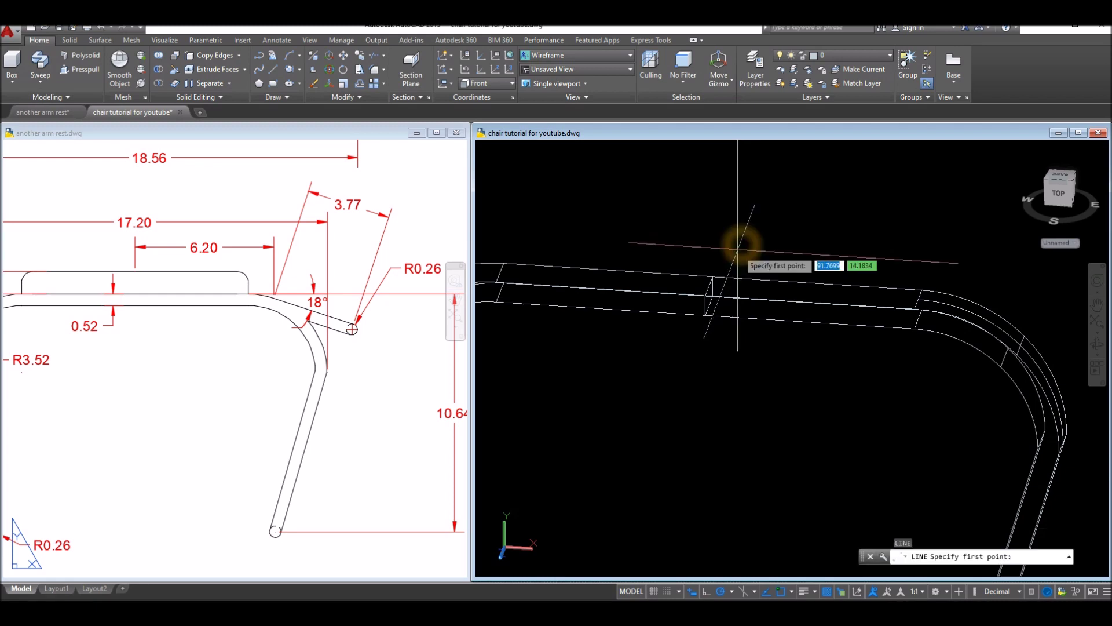
{"action": "left_click", "coordinate": [710, 288]}
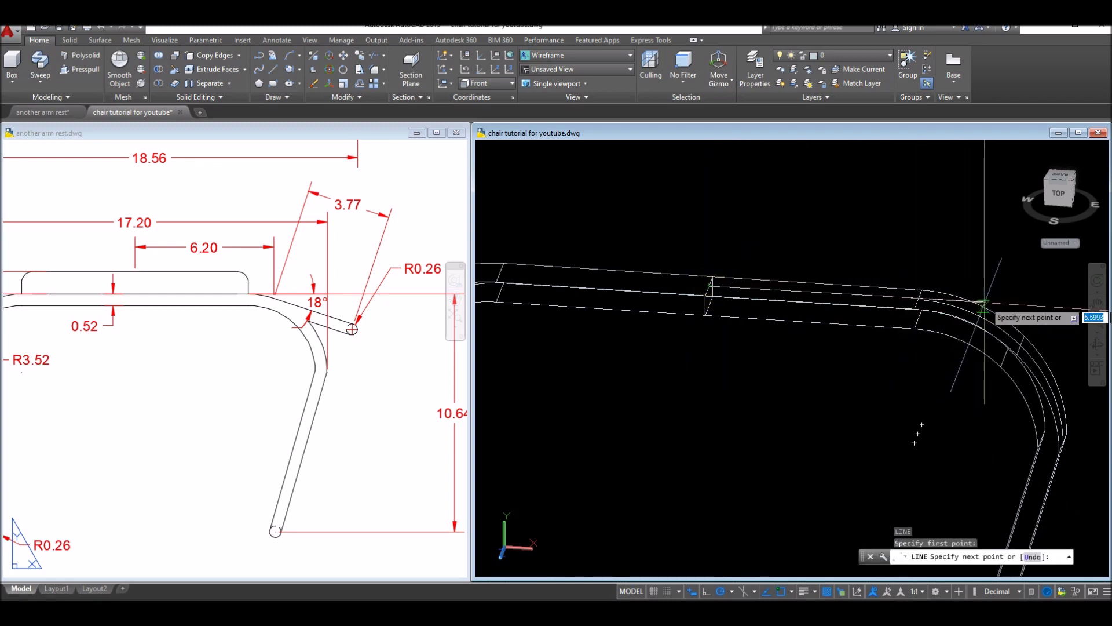
{"action": "left_click", "coordinate": [707, 592]}
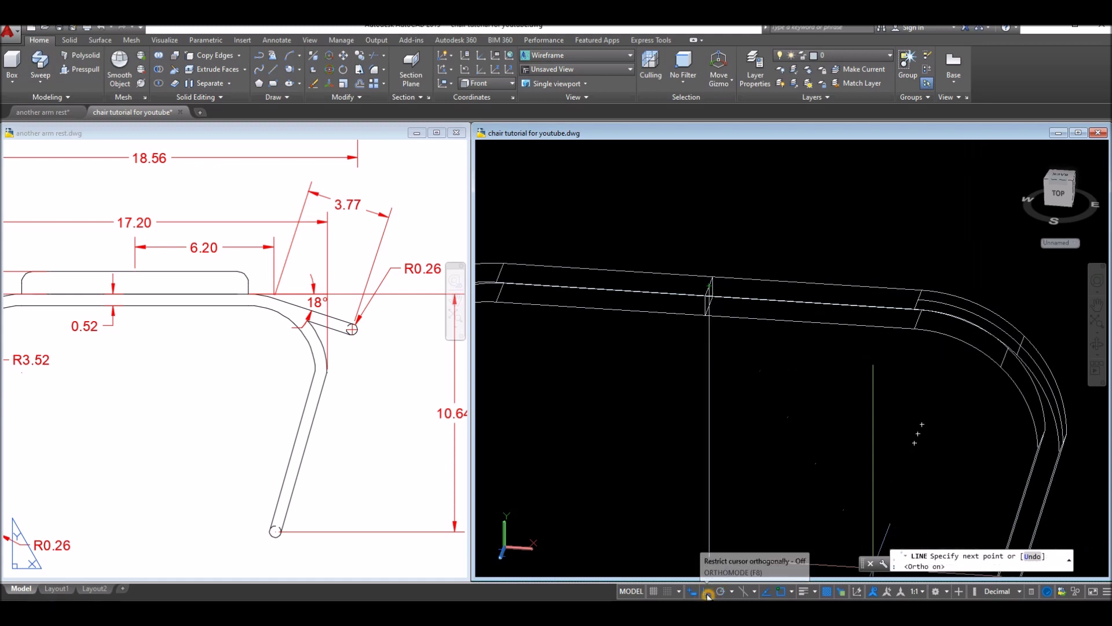
{"action": "middle_click_drag", "start_coordinate": [1039, 306], "coordinate": [870, 288]}
{"action": "left_click", "coordinate": [926, 273]}
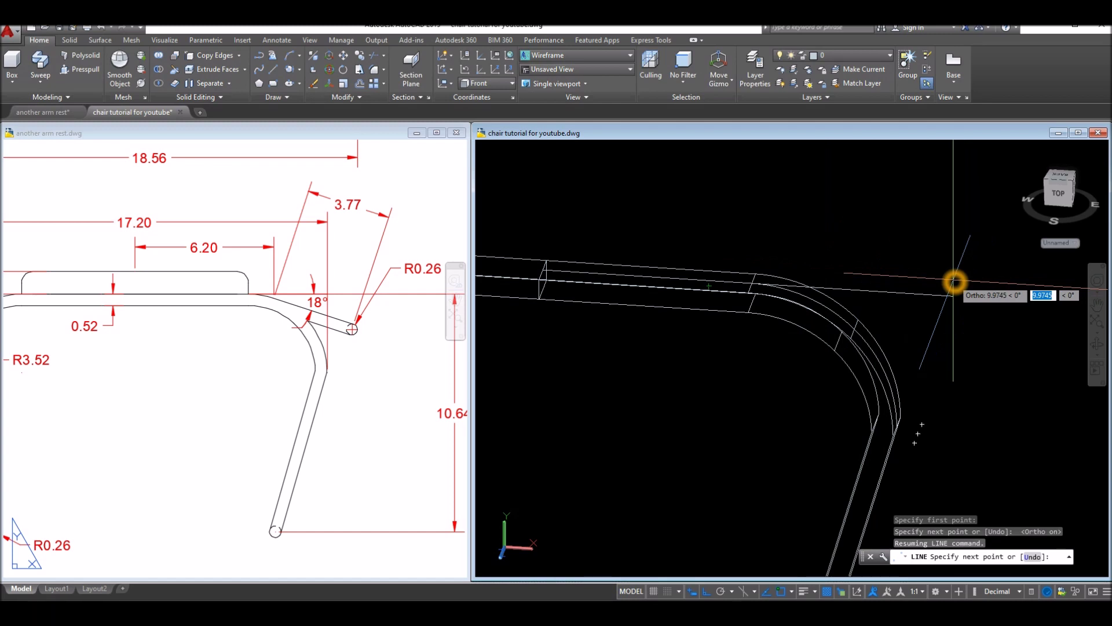
{"action": "key", "text": "Return"}
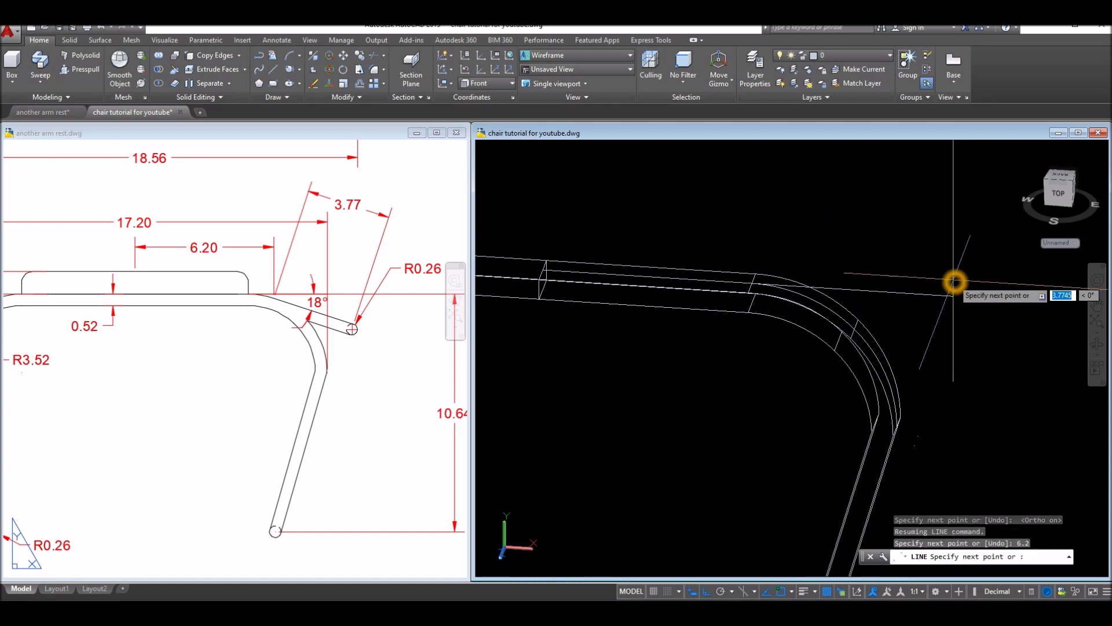
{"action": "middle_click_drag", "start_coordinate": [844, 273], "coordinate": [854, 224], "text": "shift"}
{"action": "right_click", "coordinate": [866, 223]}
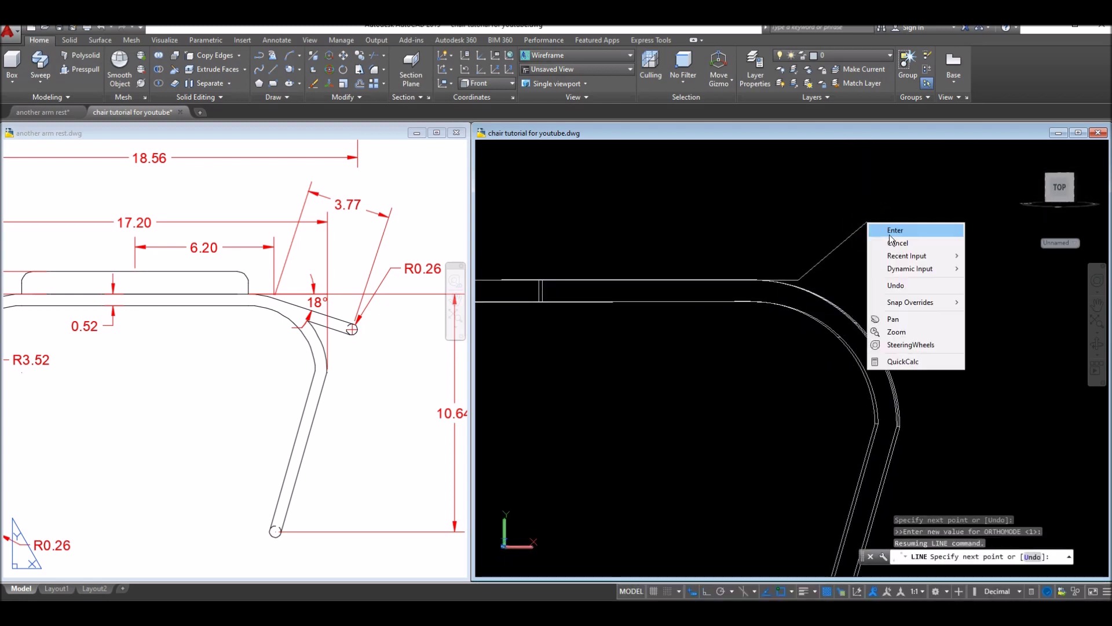
{"action": "left_click", "coordinate": [896, 230]}
Step: Restore the Front view of the armrest model, framing the frame's curved corner on the mirrored side
{"action": "left_click", "coordinate": [521, 150]}
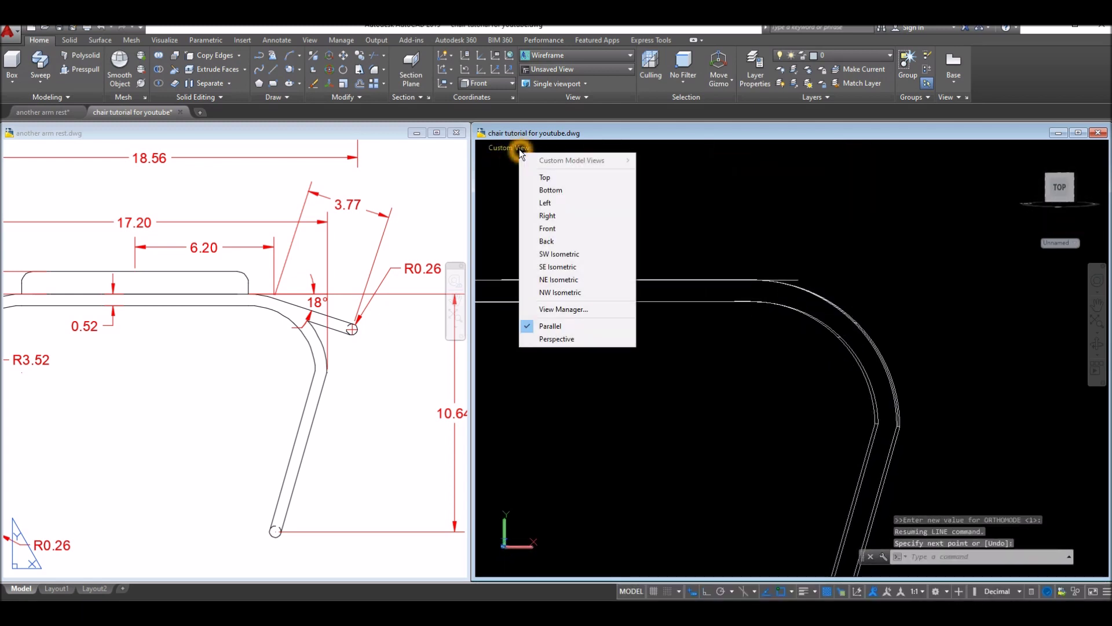
{"action": "left_click", "coordinate": [555, 227]}
{"action": "scroll", "coordinate": [925, 328], "scroll_direction": "down", "scroll_amount": 2}
{"action": "left_click", "coordinate": [1097, 303]}
{"action": "left_click_drag", "start_coordinate": [891, 343], "coordinate": [560, 292]}
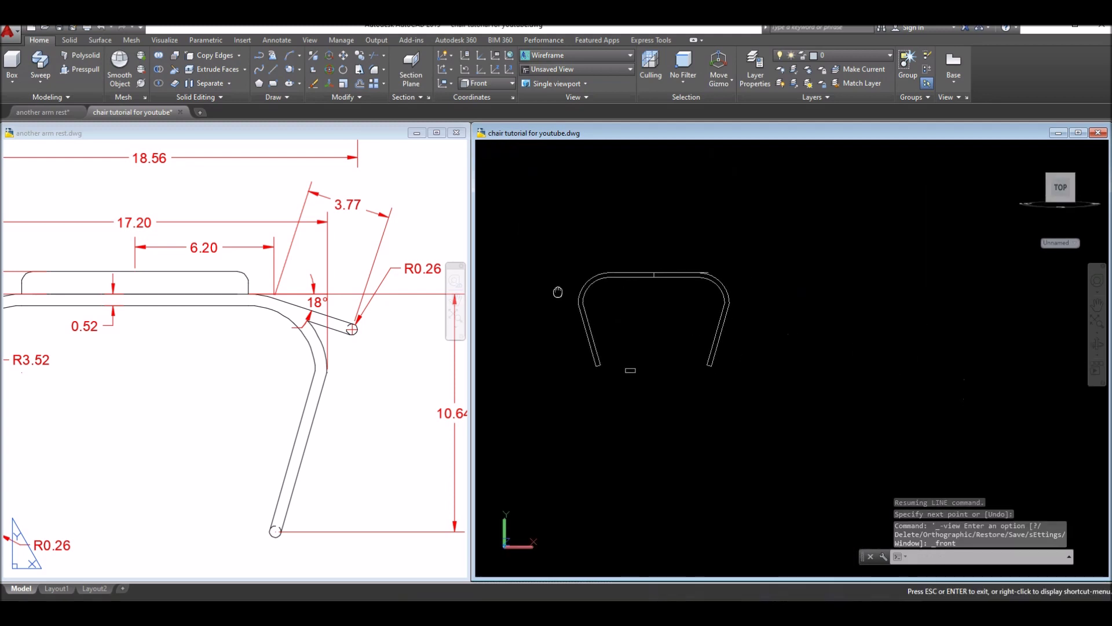
{"action": "key", "text": "Escape"}
{"action": "scroll", "coordinate": [712, 268], "scroll_direction": "up", "scroll_amount": 8}
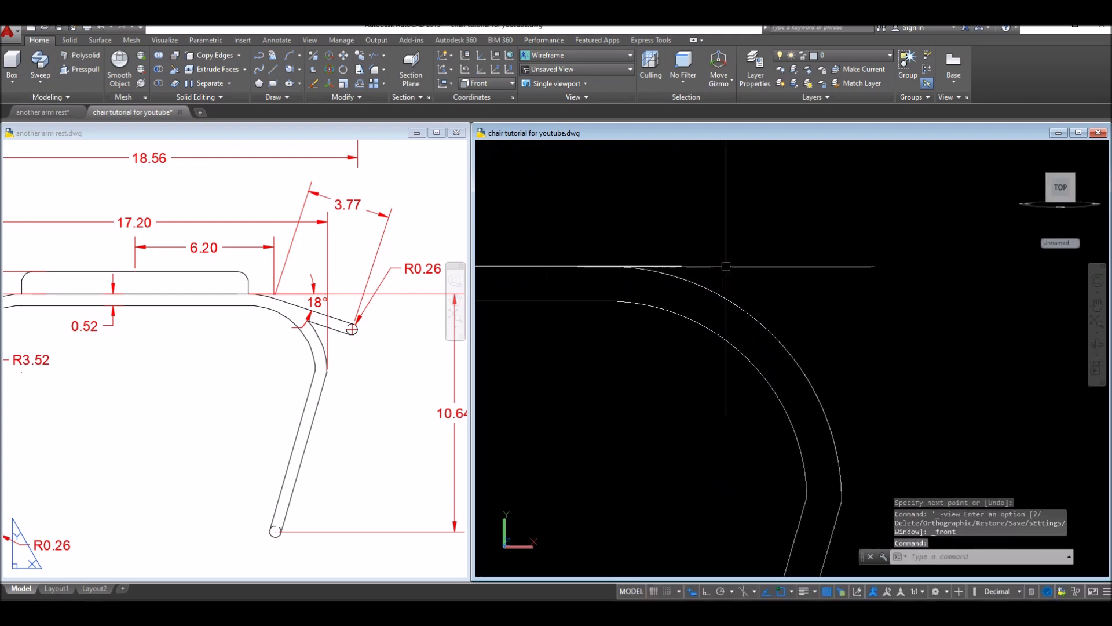
Step: Draw a short vertical line from the end of the 6.2 horizontal line down past the frame's outer arc
{"action": "type", "text": "l"}
{"action": "key", "text": "Return"}
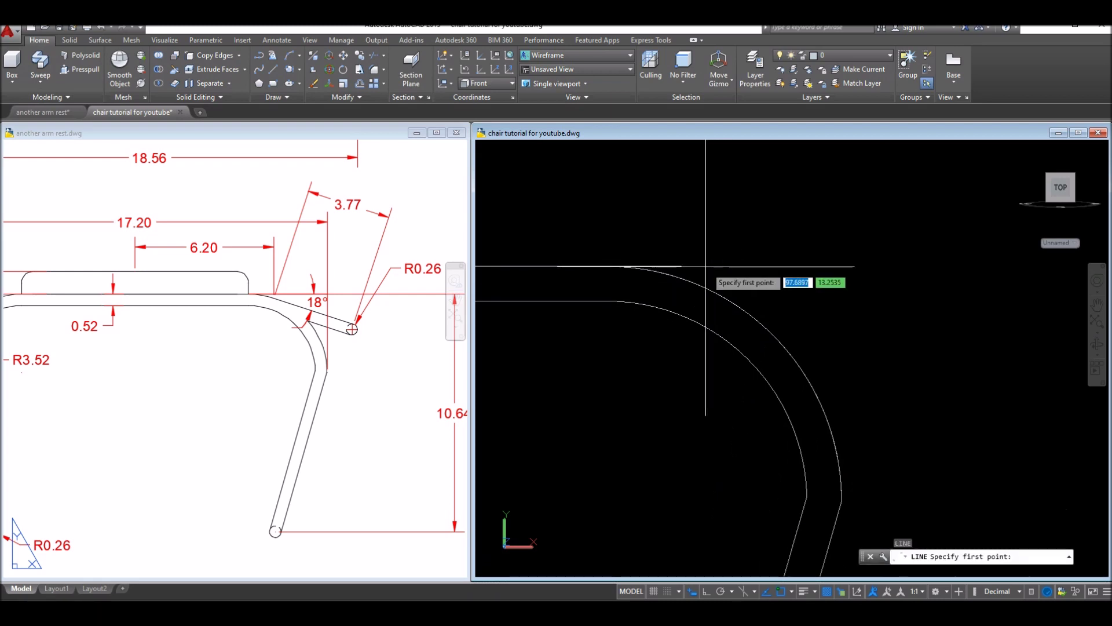
{"action": "left_click", "coordinate": [682, 267]}
{"action": "left_click", "coordinate": [681, 292]}
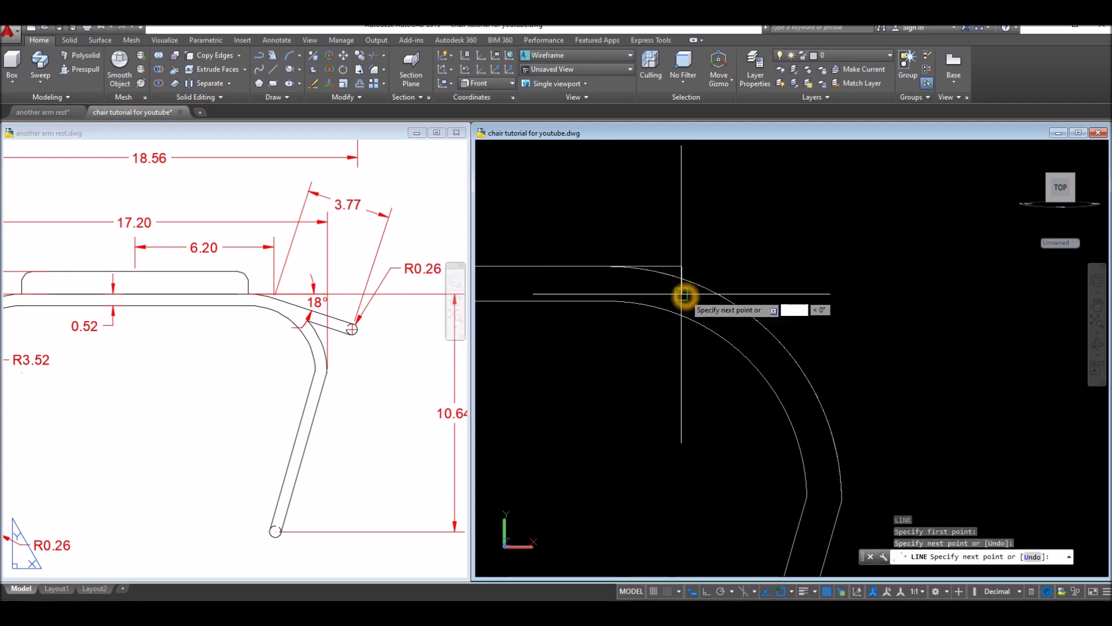
{"action": "right_click", "coordinate": [715, 273]}
{"action": "left_click", "coordinate": [730, 274]}
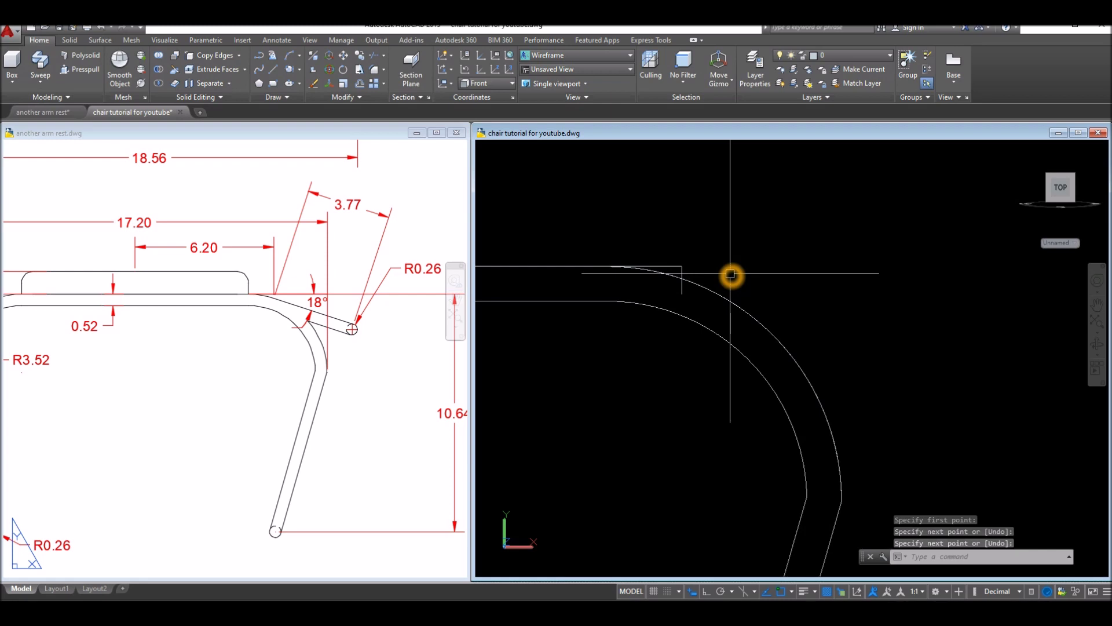
Step: Trim off the part of the short vertical line that extends below the frame's outer arc
{"action": "key", "text": "Return"}
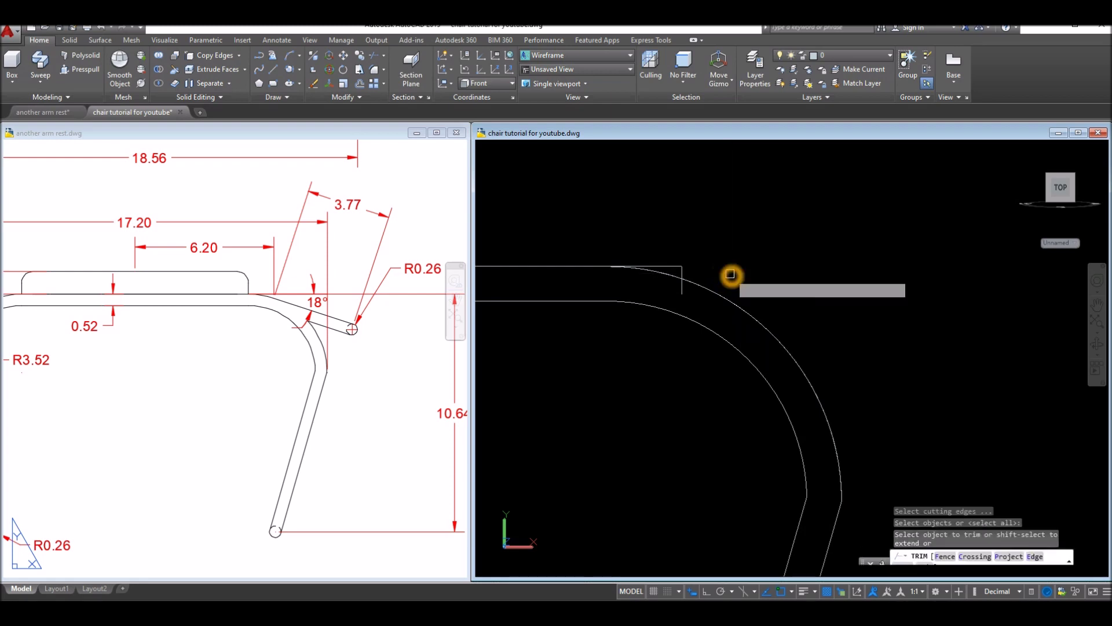
{"action": "key", "text": "Return"}
{"action": "left_click", "coordinate": [683, 290]}
{"action": "right_click", "coordinate": [730, 261]}
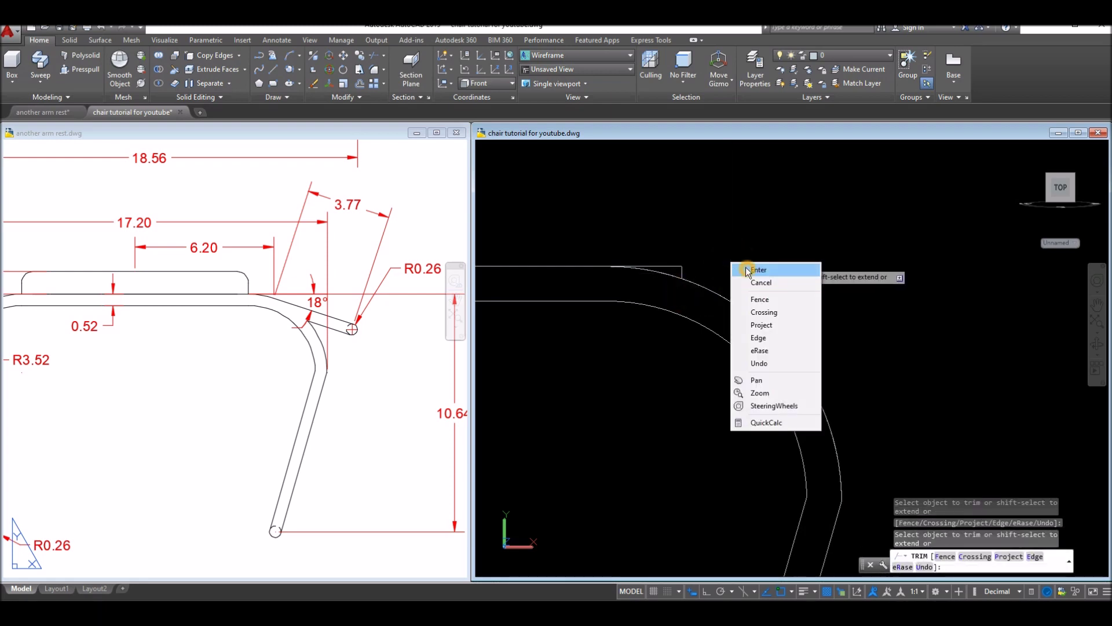
{"action": "left_click", "coordinate": [745, 265]}
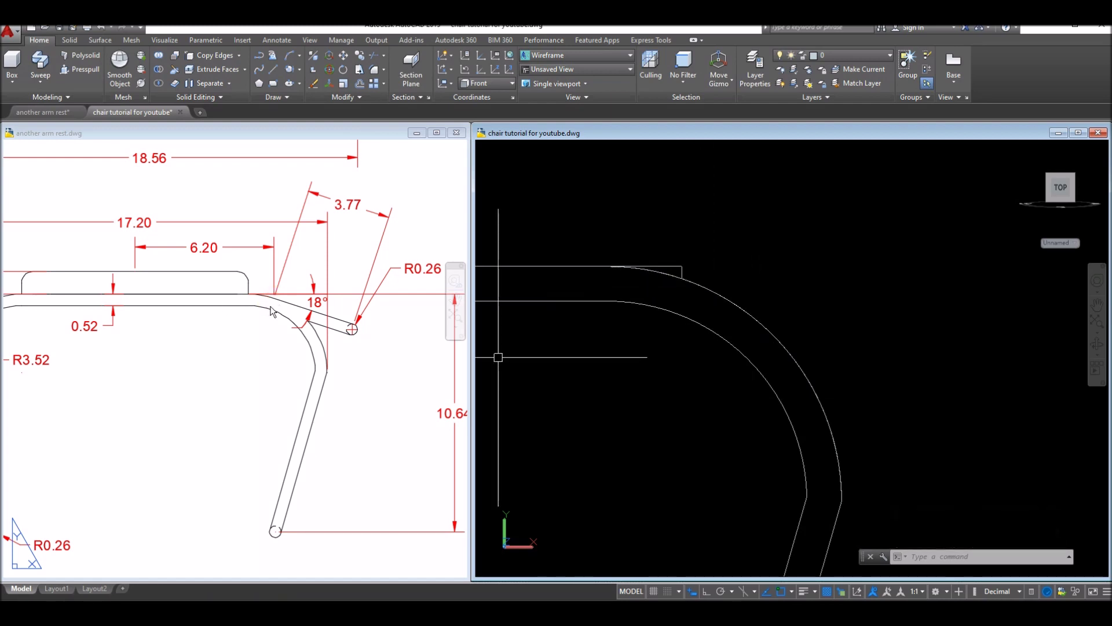
Step: In the another arm rest.dwg reference drawing, draw a short vertical line from the 6.20 dimension's endpoint down to the angled branch's upper edge
{"action": "left_click", "coordinate": [259, 323]}
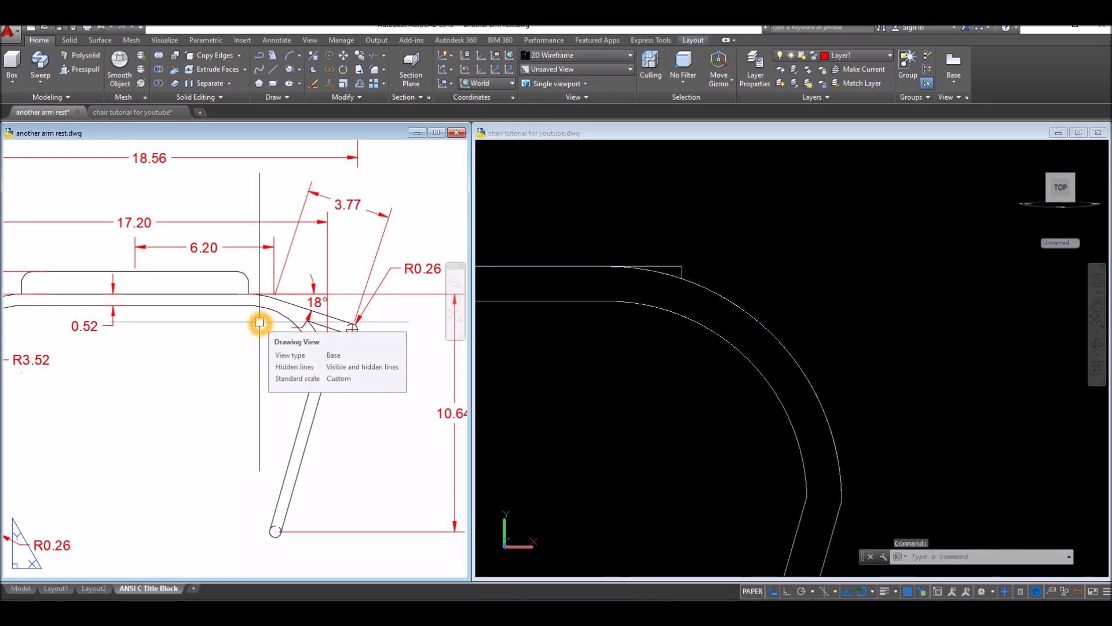
{"action": "key", "text": "l"}
{"action": "key", "text": "Return"}
{"action": "scroll", "coordinate": [266, 319], "scroll_direction": "up", "scroll_amount": 5}
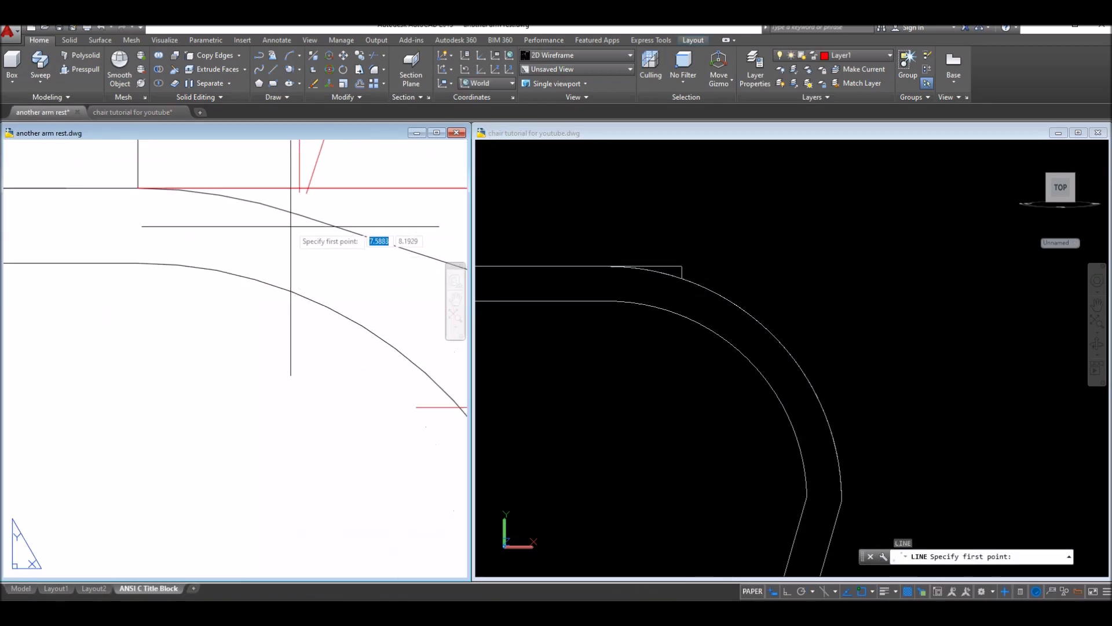
{"action": "left_click", "coordinate": [299, 188]}
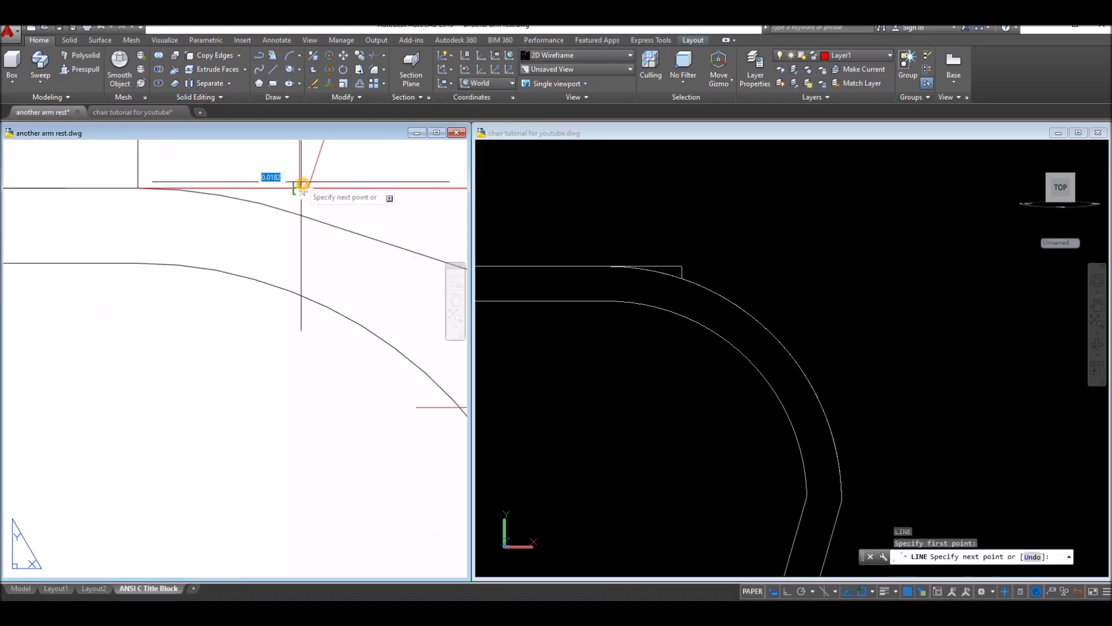
{"action": "left_click", "coordinate": [299, 215]}
{"action": "scroll", "coordinate": [355, 248], "scroll_direction": "down", "scroll_amount": 2}
{"action": "scroll", "coordinate": [371, 263], "scroll_direction": "down", "scroll_amount": 3}
{"action": "right_click", "coordinate": [373, 258]}
{"action": "left_click", "coordinate": [386, 270]}
{"action": "scroll", "coordinate": [360, 263], "scroll_direction": "down", "scroll_amount": 4}
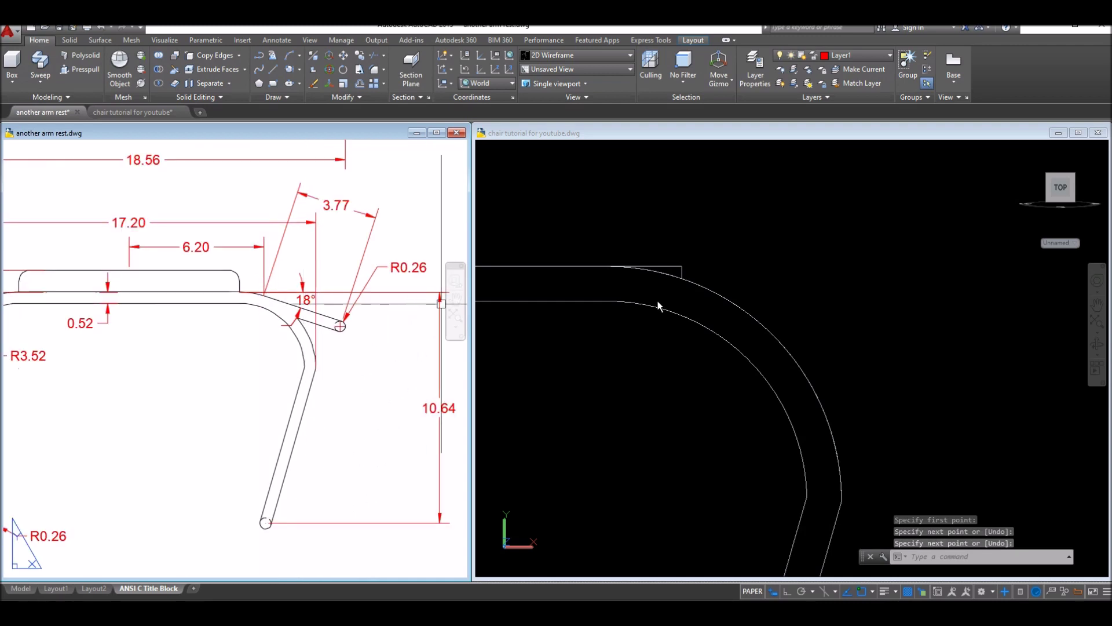
Step: In the chair drawing, draw a 3.77 line at -18° from the lower end of the trimmed vertical line
{"action": "left_click", "coordinate": [753, 244]}
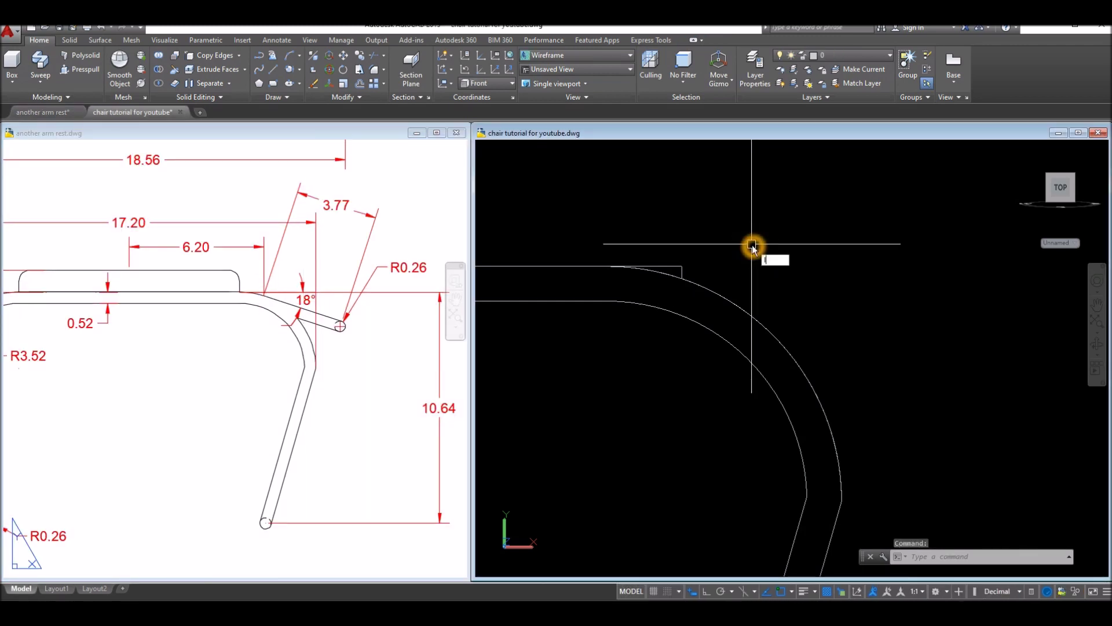
{"action": "type", "text": "l"}
{"action": "key", "text": "Return"}
{"action": "left_click", "coordinate": [683, 278]}
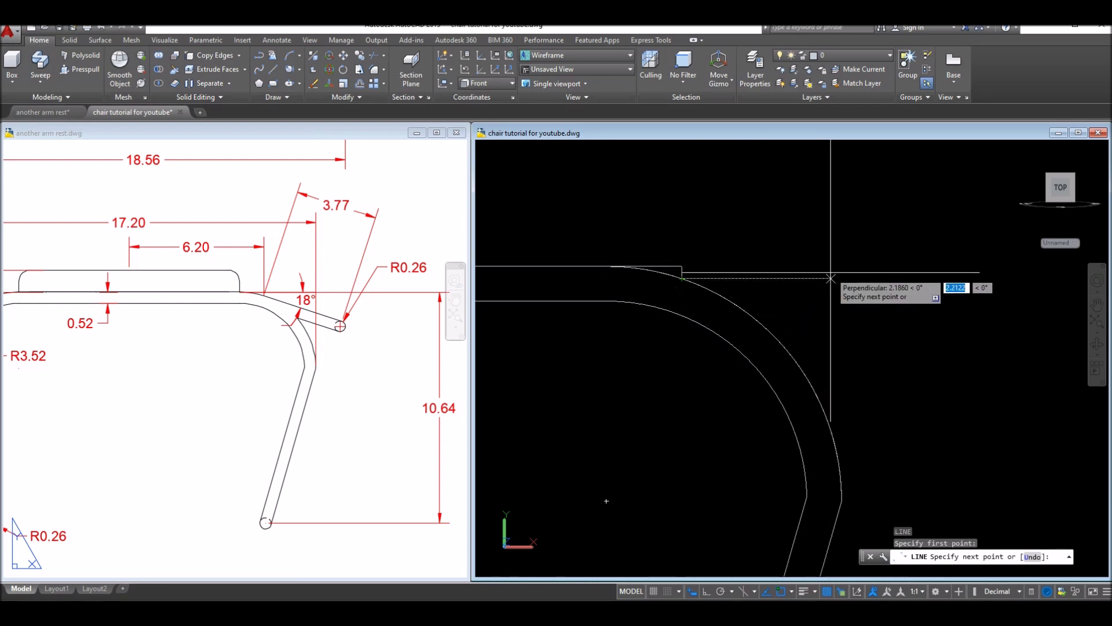
{"action": "middle_click_drag", "start_coordinate": [832, 278], "coordinate": [777, 251]}
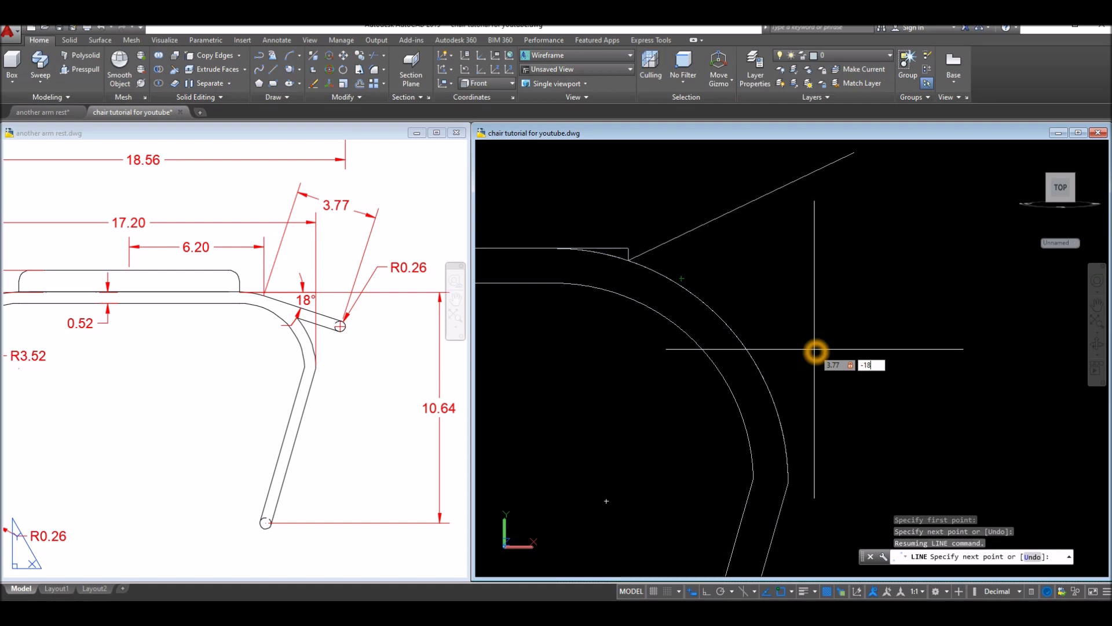
{"action": "key", "text": "Return"}
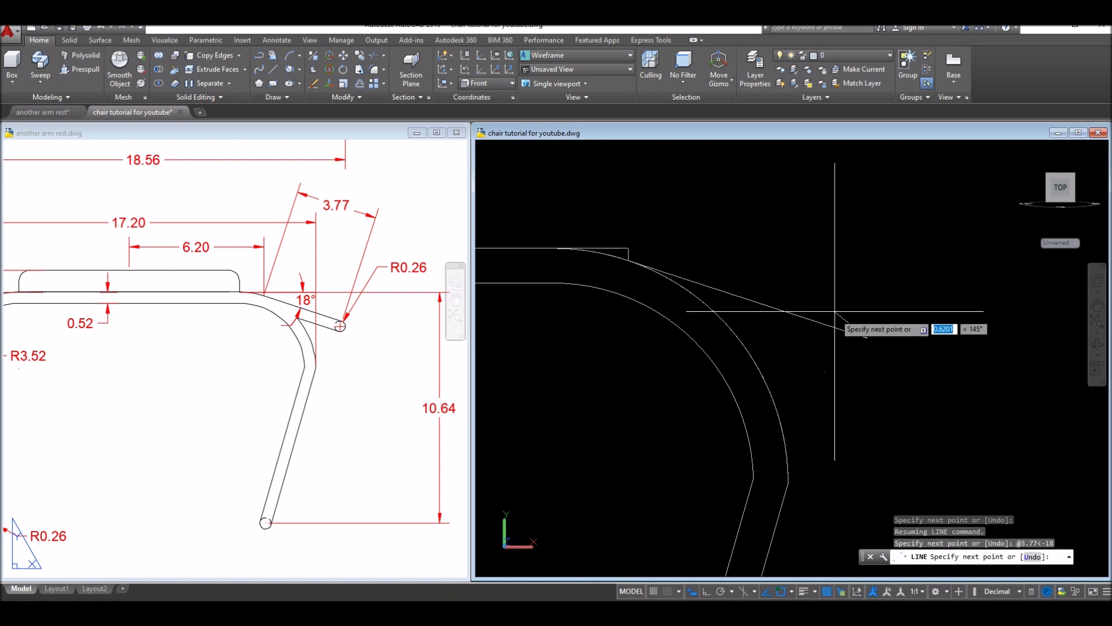
{"action": "right_click", "coordinate": [868, 265]}
{"action": "left_click", "coordinate": [875, 270]}
{"action": "middle_click_drag", "start_coordinate": [875, 270], "coordinate": [827, 279]}
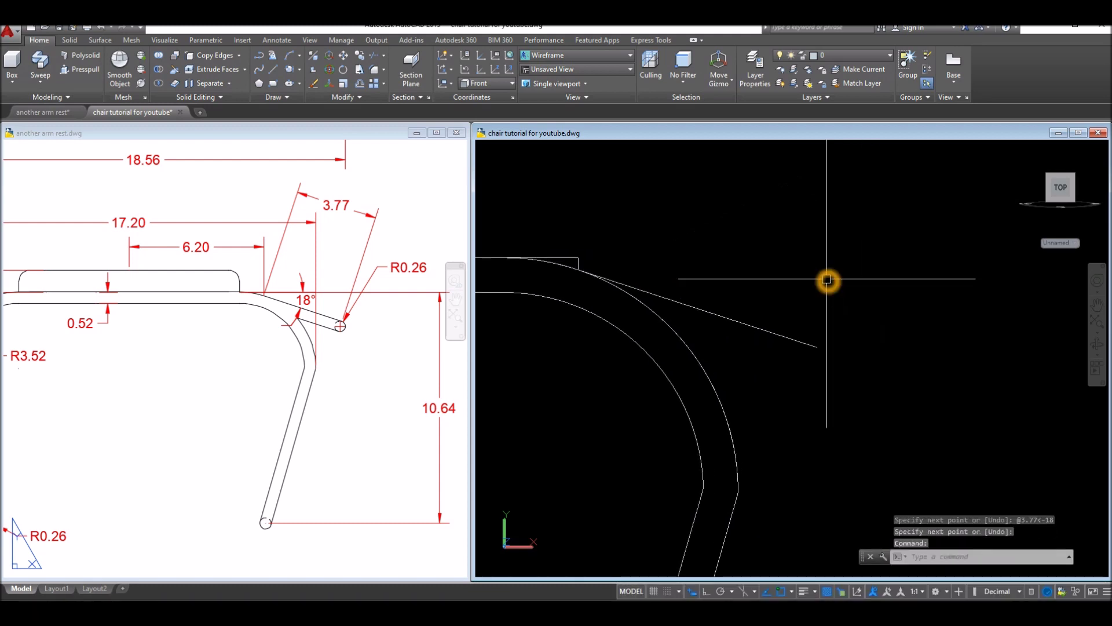
Step: Offset the 3.77 angled line by .52 toward its lower side
{"action": "key", "text": "Return"}
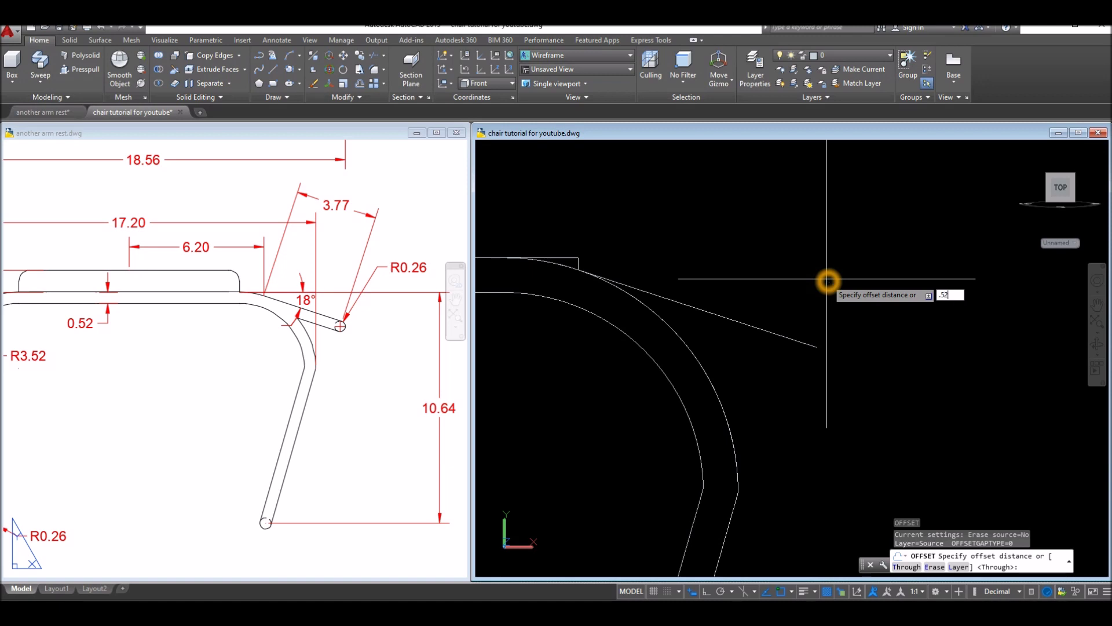
{"action": "key", "text": "Return"}
{"action": "left_click", "coordinate": [777, 335]}
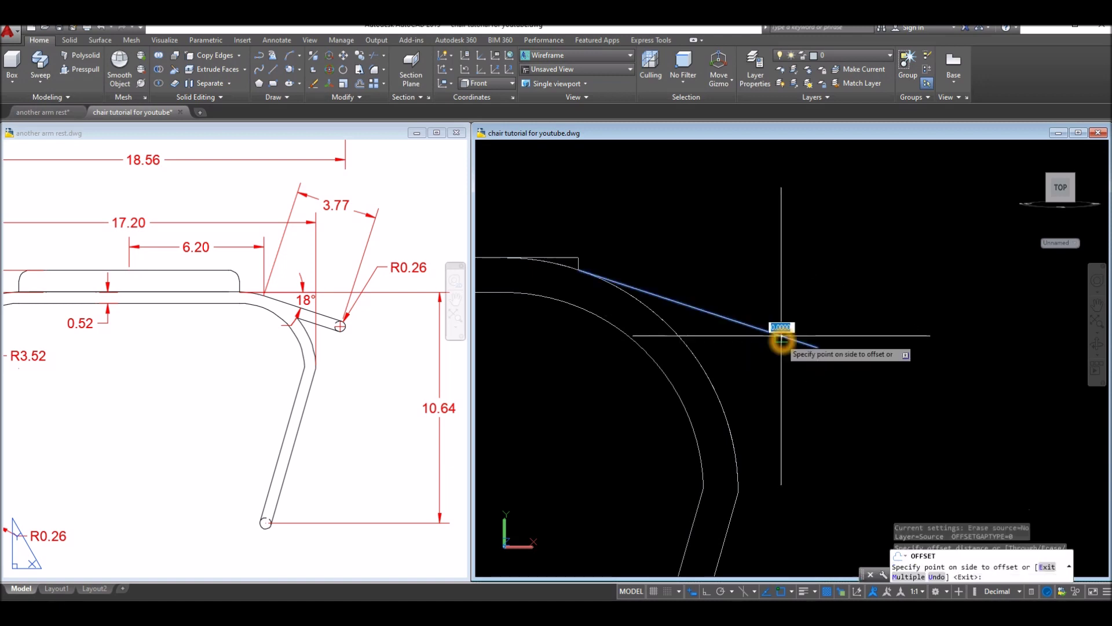
{"action": "left_click", "coordinate": [759, 379]}
{"action": "right_click", "coordinate": [759, 383]}
{"action": "left_click", "coordinate": [779, 386]}
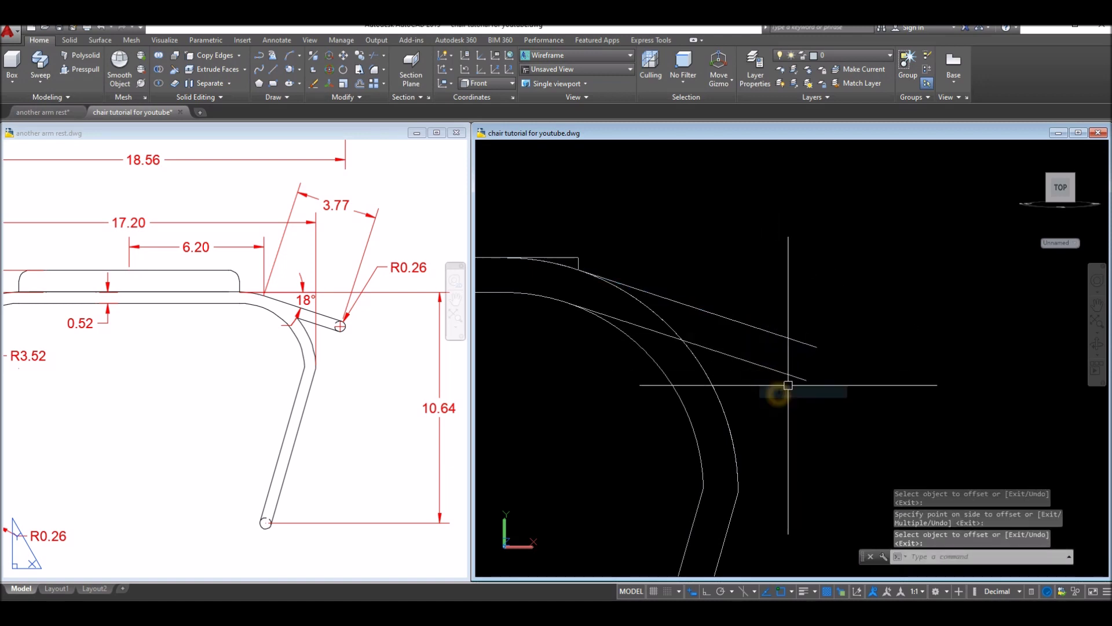
Step: Inspect the two angled branch lines and the rectangle profile below the armrest frame
{"action": "middle_click_drag", "start_coordinate": [793, 382], "coordinate": [745, 377]}
{"action": "left_click", "coordinate": [739, 333]}
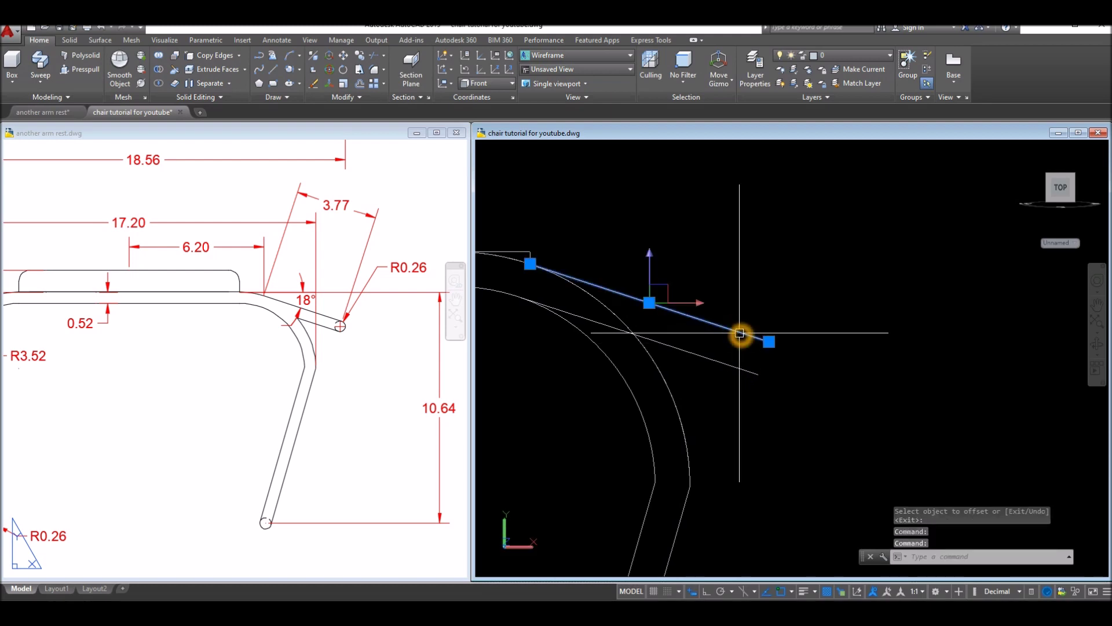
{"action": "middle_click_drag", "start_coordinate": [571, 256], "coordinate": [670, 256]}
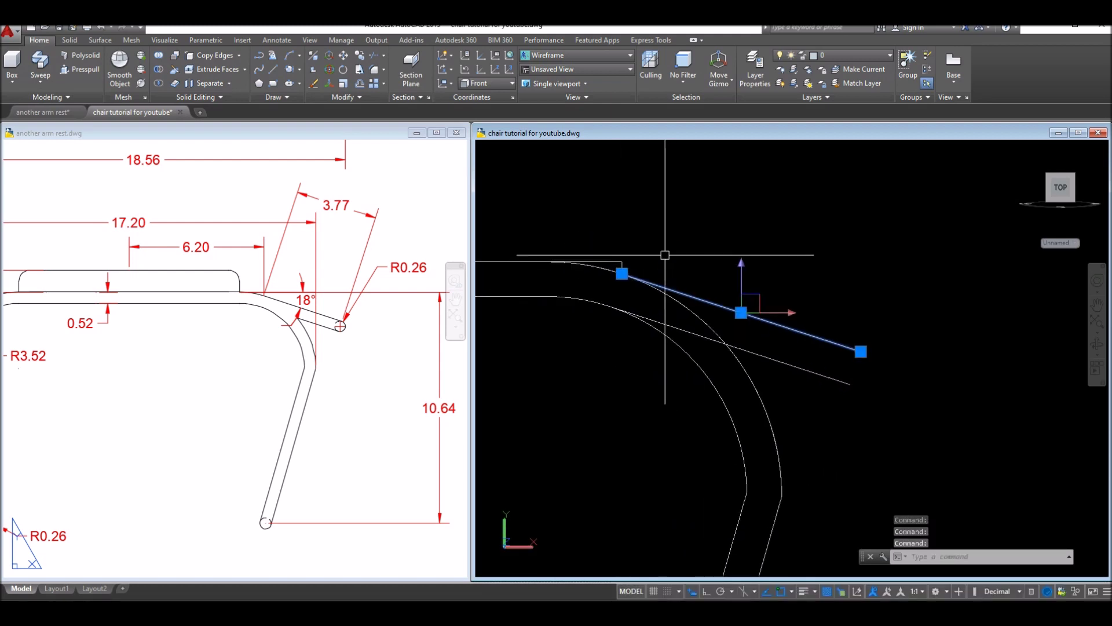
{"action": "key", "text": "Escape"}
{"action": "left_click", "coordinate": [605, 260]}
{"action": "key", "text": "Escape"}
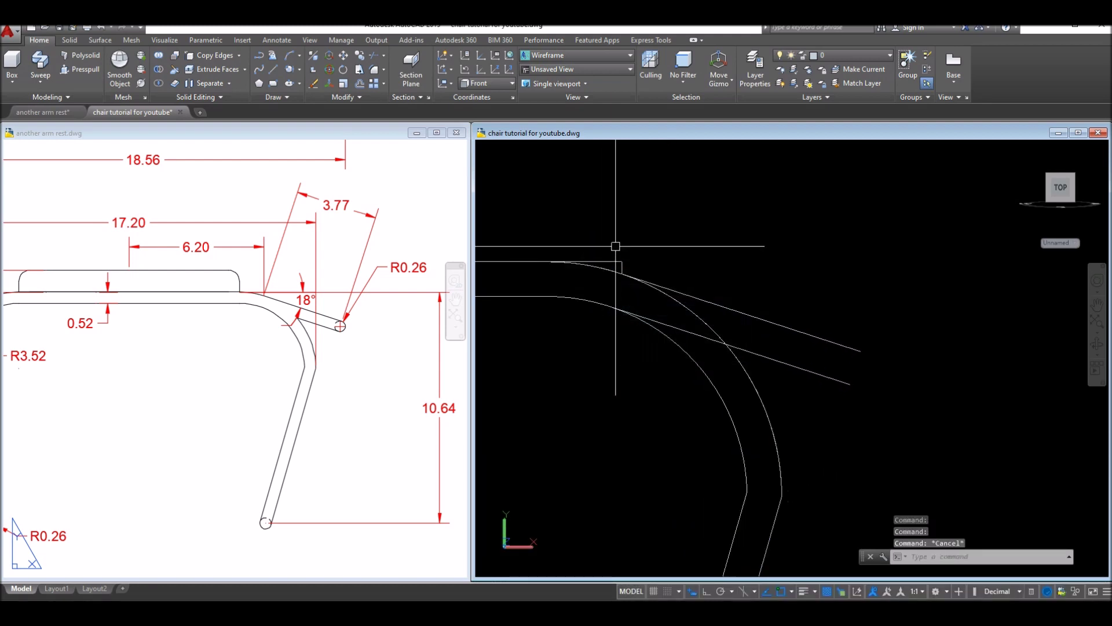
{"action": "left_click", "coordinate": [690, 295]}
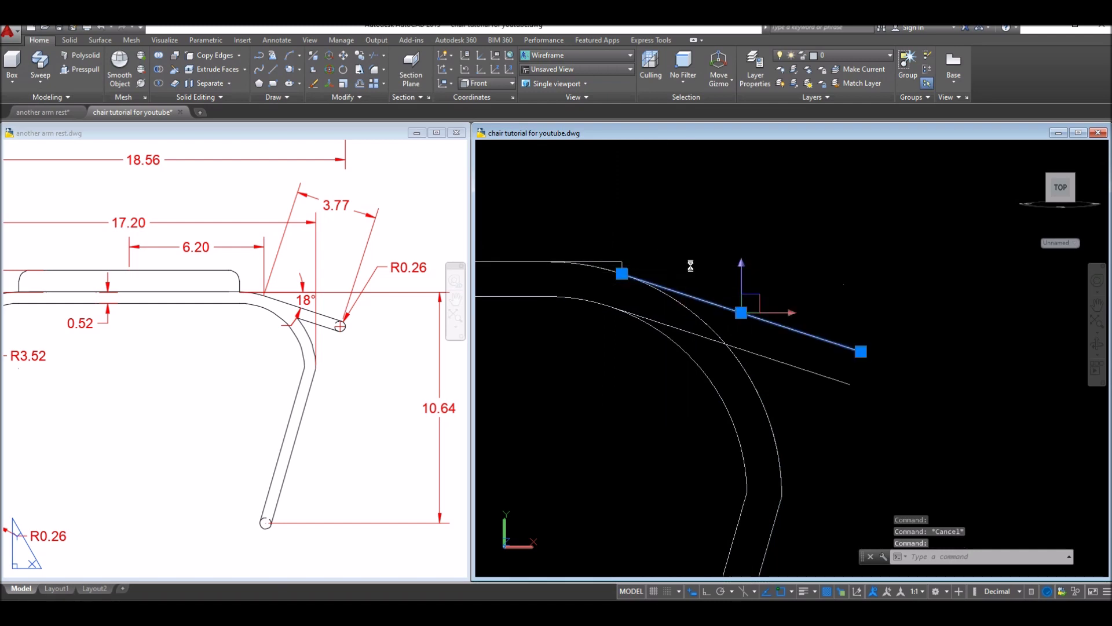
{"action": "scroll", "coordinate": [690, 265], "scroll_direction": "down", "scroll_amount": 8}
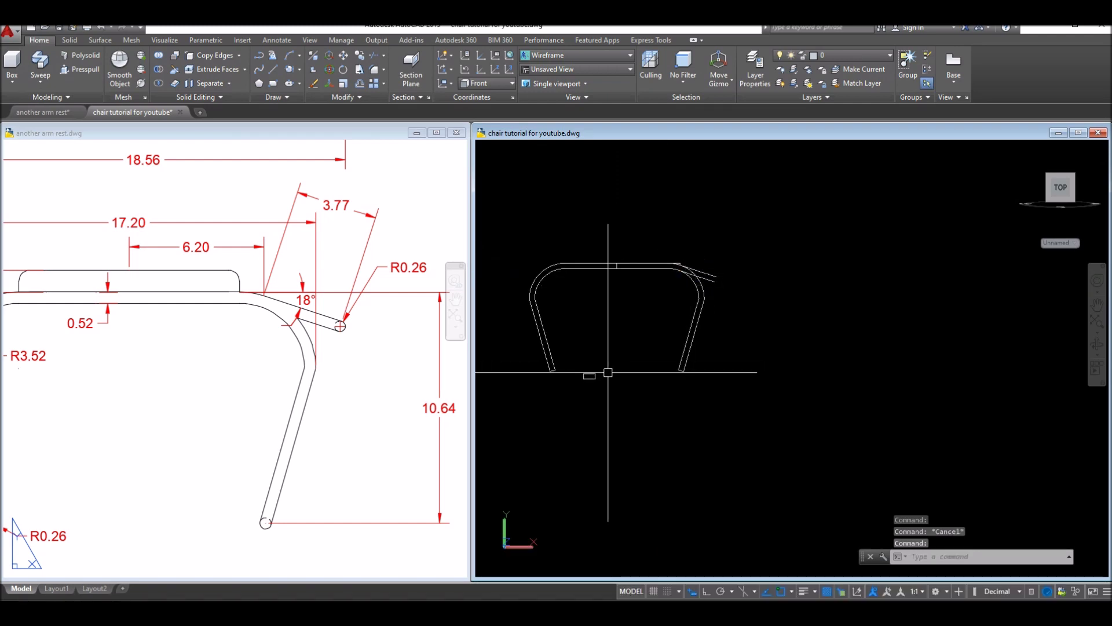
{"action": "scroll", "coordinate": [599, 375], "scroll_direction": "down", "scroll_amount": 4}
{"action": "scroll", "coordinate": [598, 375], "scroll_direction": "up", "scroll_amount": 8}
{"action": "scroll", "coordinate": [597, 378], "scroll_direction": "down", "scroll_amount": 4}
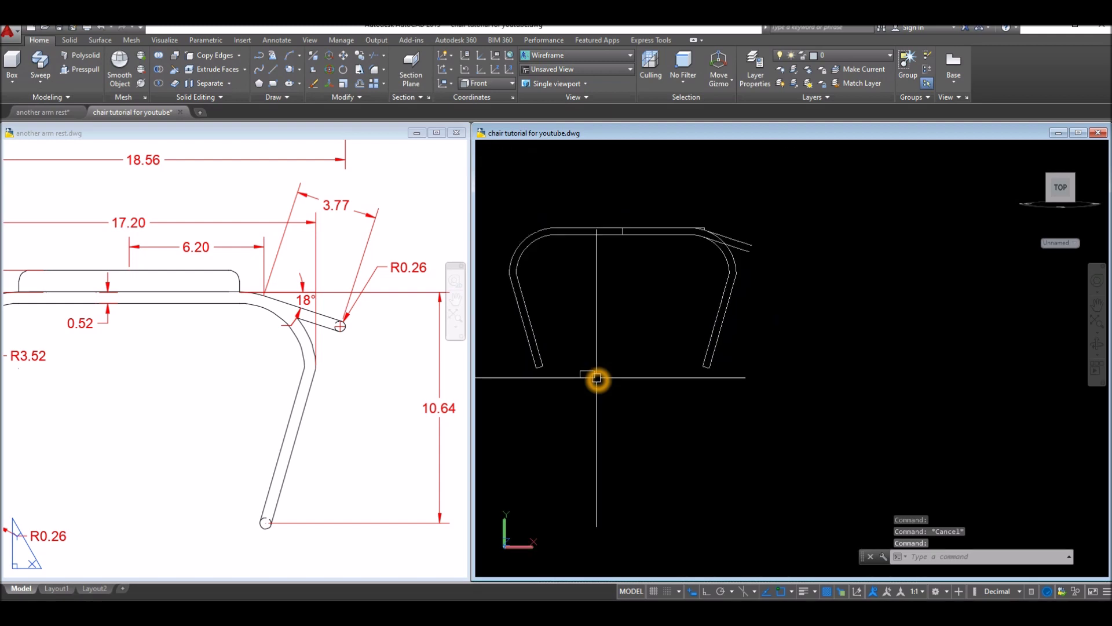
{"action": "left_click", "coordinate": [40, 60]}
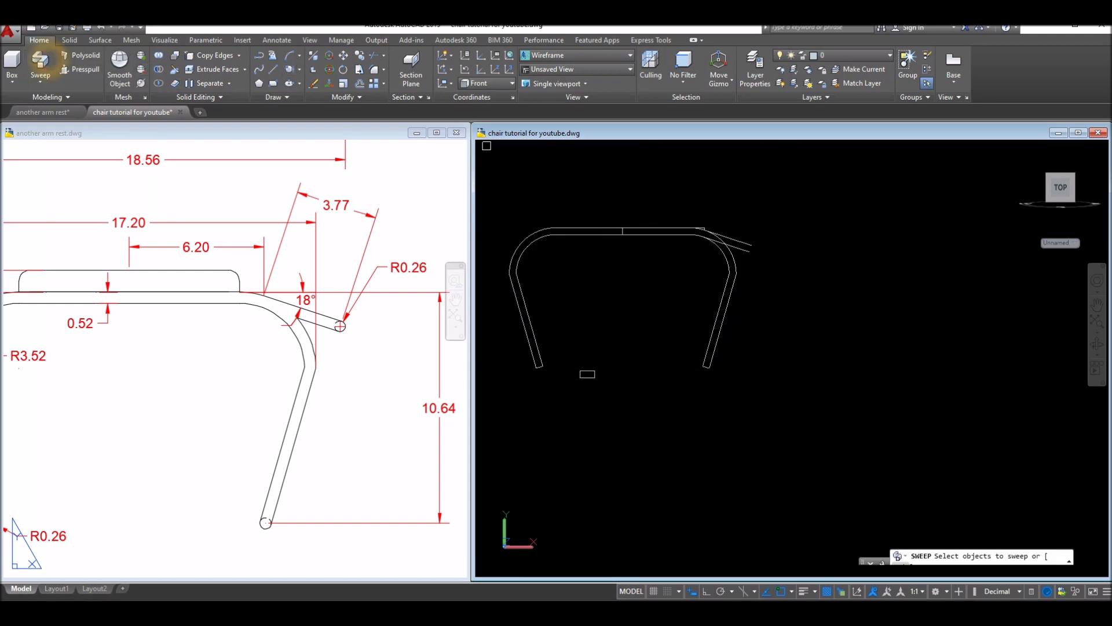
{"action": "scroll", "coordinate": [574, 380], "scroll_direction": "up", "scroll_amount": 5}
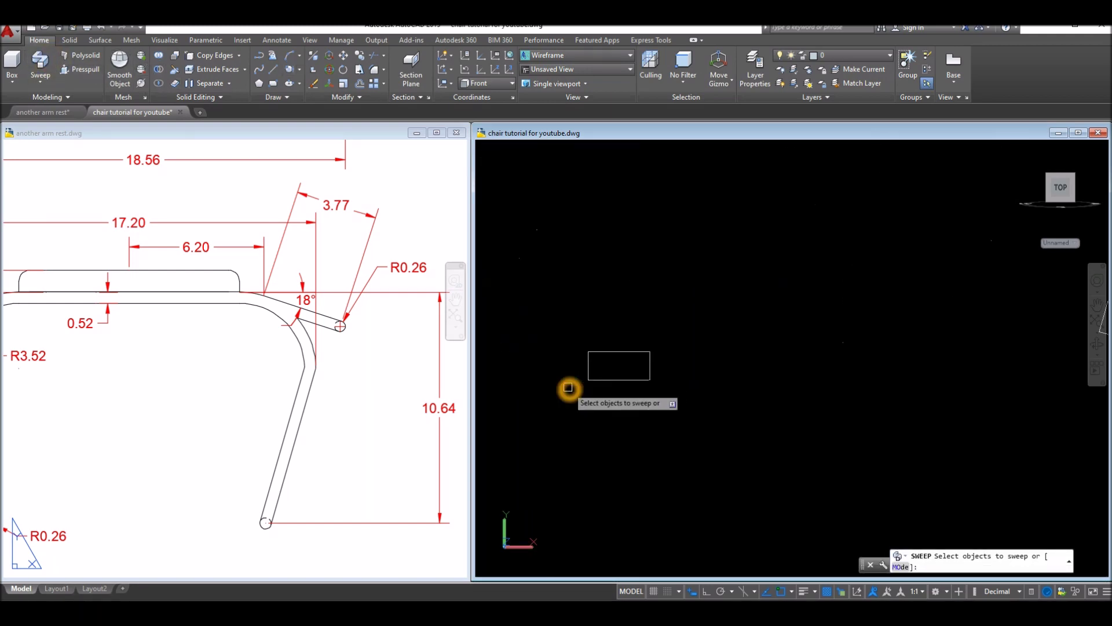
{"action": "left_click", "coordinate": [606, 350]}
{"action": "right_click", "coordinate": [668, 292]}
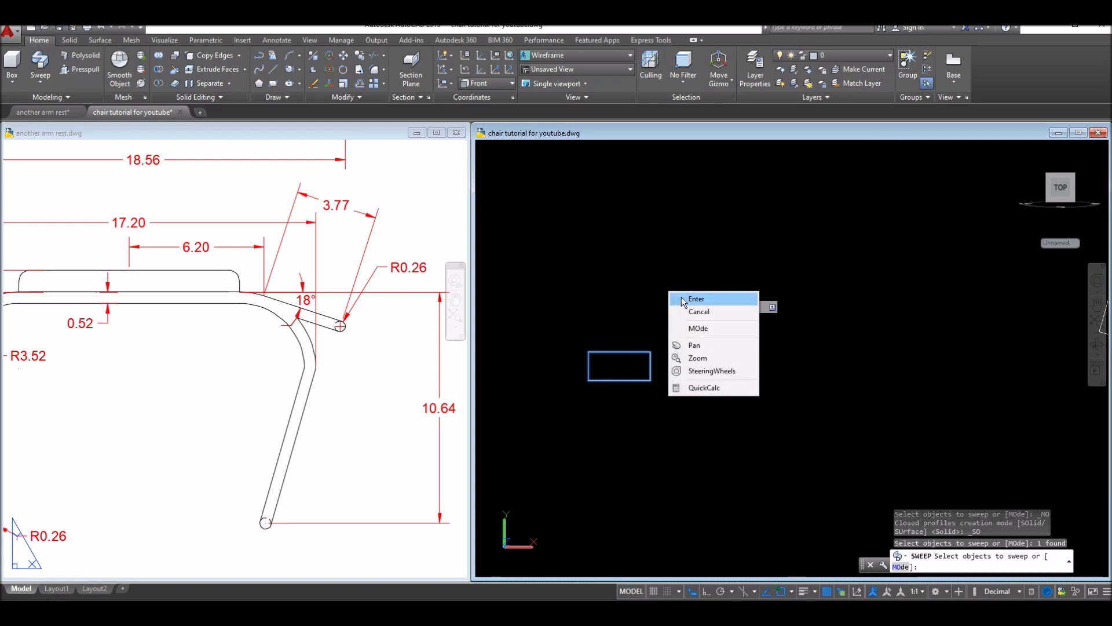
{"action": "left_click", "coordinate": [683, 300]}
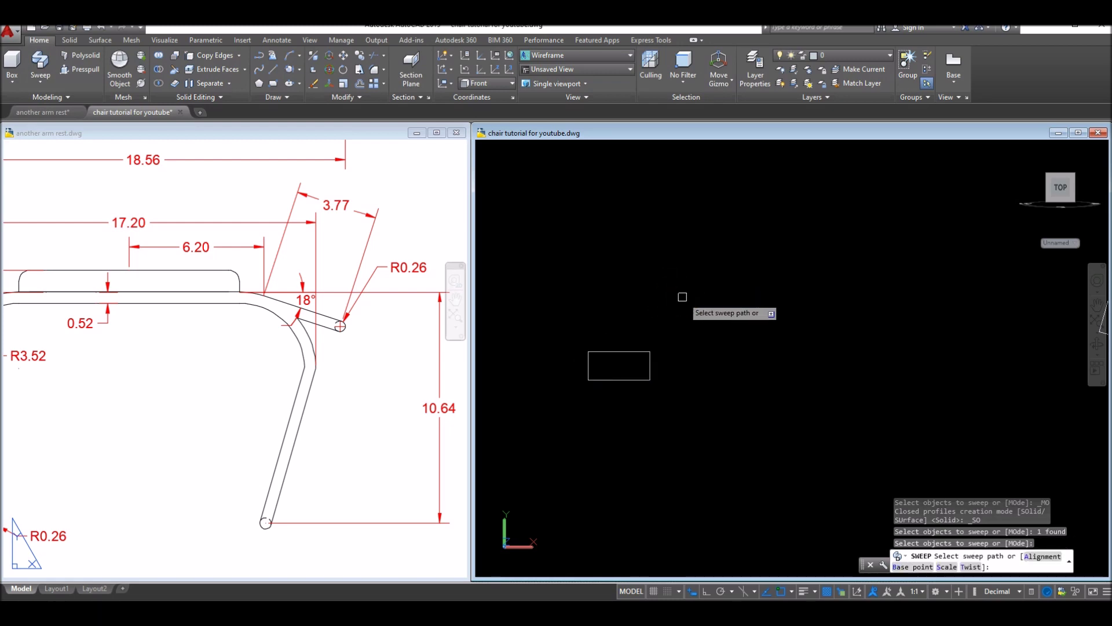
{"action": "key", "text": "Escape"}
Step: Move the profile rectangle by its top-edge midpoint to the outer end of the upper angled branch line
{"action": "left_click", "coordinate": [616, 371]}
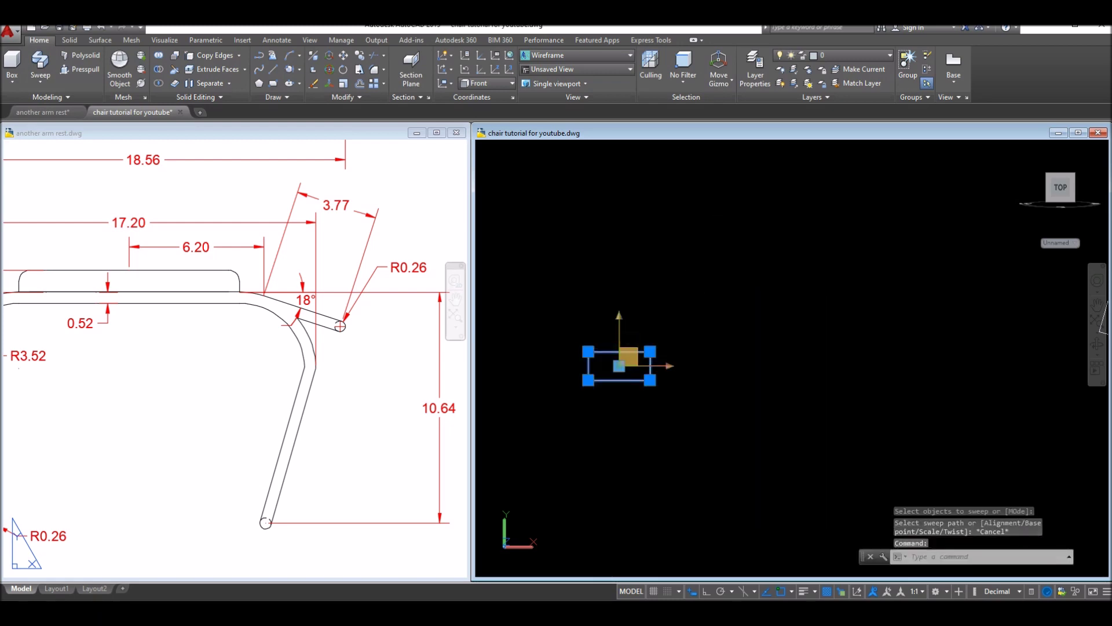
{"action": "right_click", "coordinate": [712, 153]}
{"action": "left_click", "coordinate": [746, 251]}
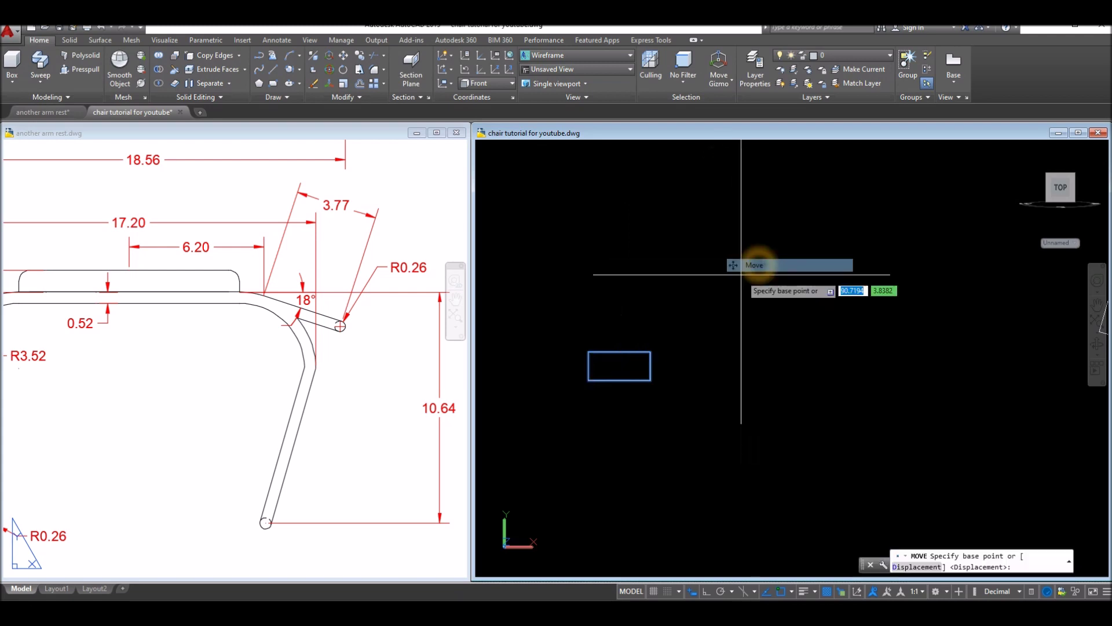
{"action": "left_click", "coordinate": [618, 353]}
{"action": "scroll", "coordinate": [713, 310], "scroll_direction": "down", "scroll_amount": 4}
{"action": "middle_click_drag", "start_coordinate": [713, 310], "coordinate": [676, 325]}
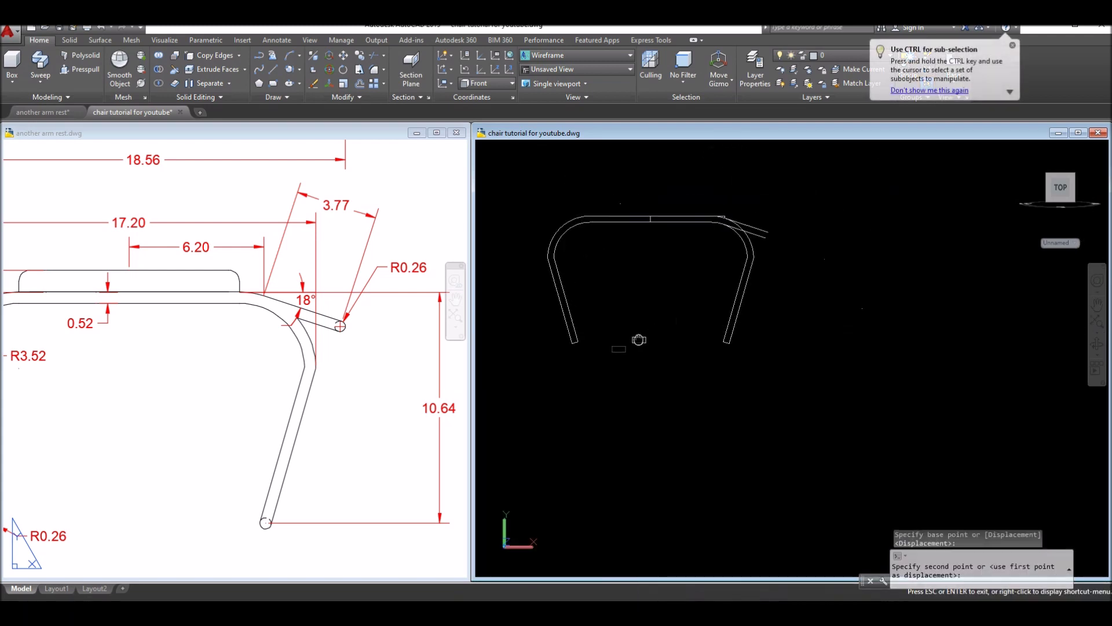
{"action": "key", "text": "Escape"}
{"action": "scroll", "coordinate": [793, 245], "scroll_direction": "up", "scroll_amount": 5}
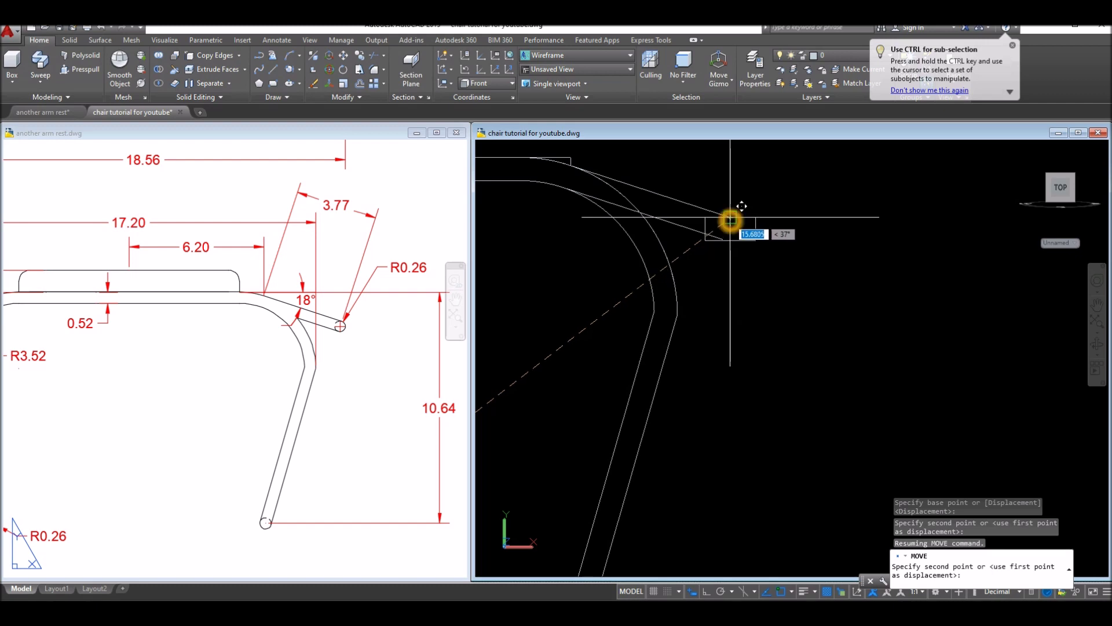
{"action": "left_click", "coordinate": [730, 219]}
Step: Rotate the rectangle in 3D a quarter turn about its vertical axis so it stands across the end of the branch line
{"action": "middle_click_drag", "start_coordinate": [769, 223], "coordinate": [777, 308], "text": "shift"}
{"action": "left_click", "coordinate": [329, 74]}
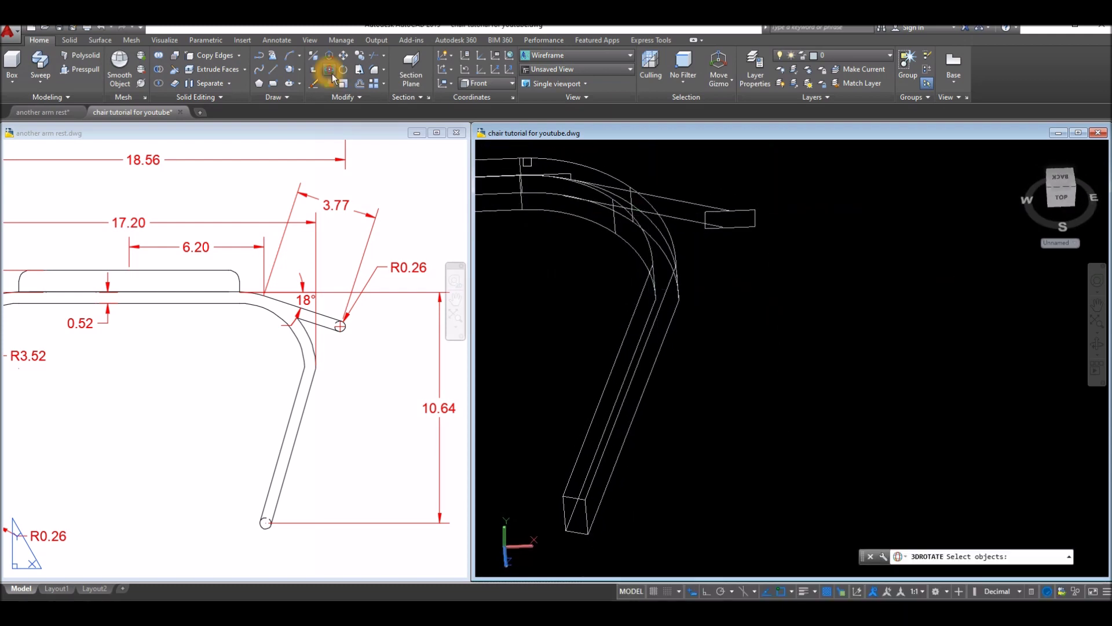
{"action": "scroll", "coordinate": [738, 211], "scroll_direction": "up", "scroll_amount": 2}
{"action": "left_click", "coordinate": [741, 211]}
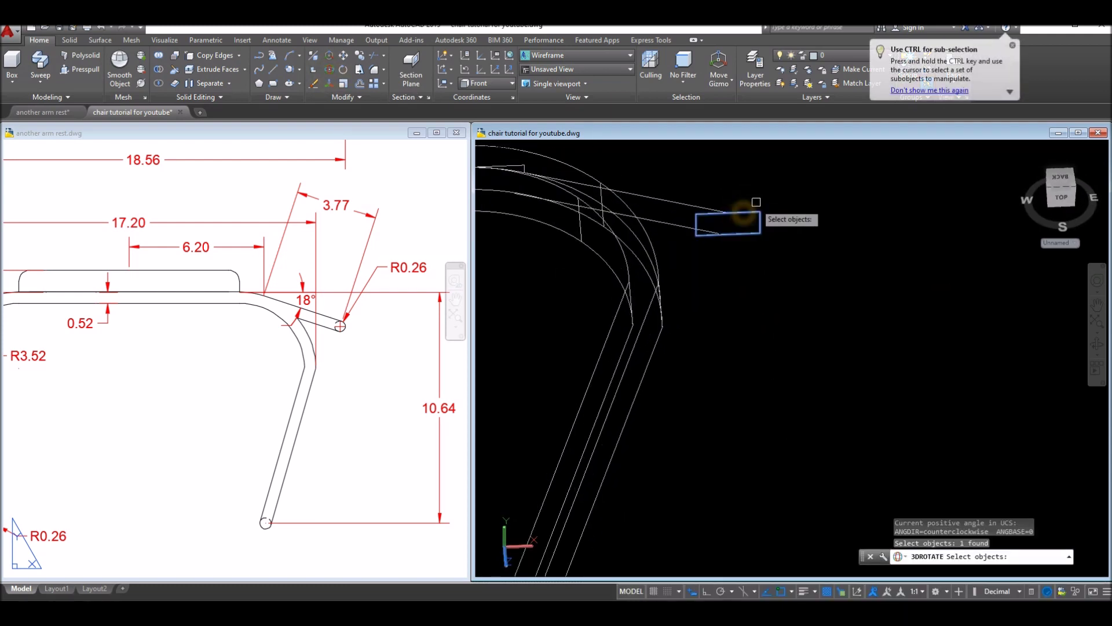
{"action": "key", "text": "Return"}
{"action": "middle_click_drag", "start_coordinate": [770, 198], "coordinate": [738, 190], "text": "shift"}
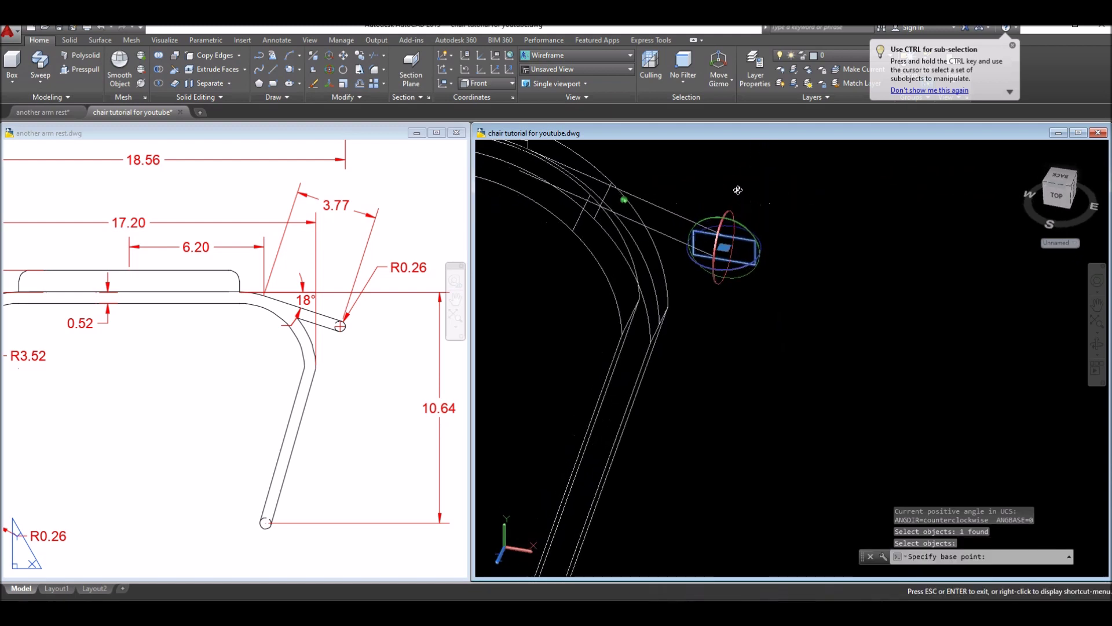
{"action": "left_click", "coordinate": [737, 270]}
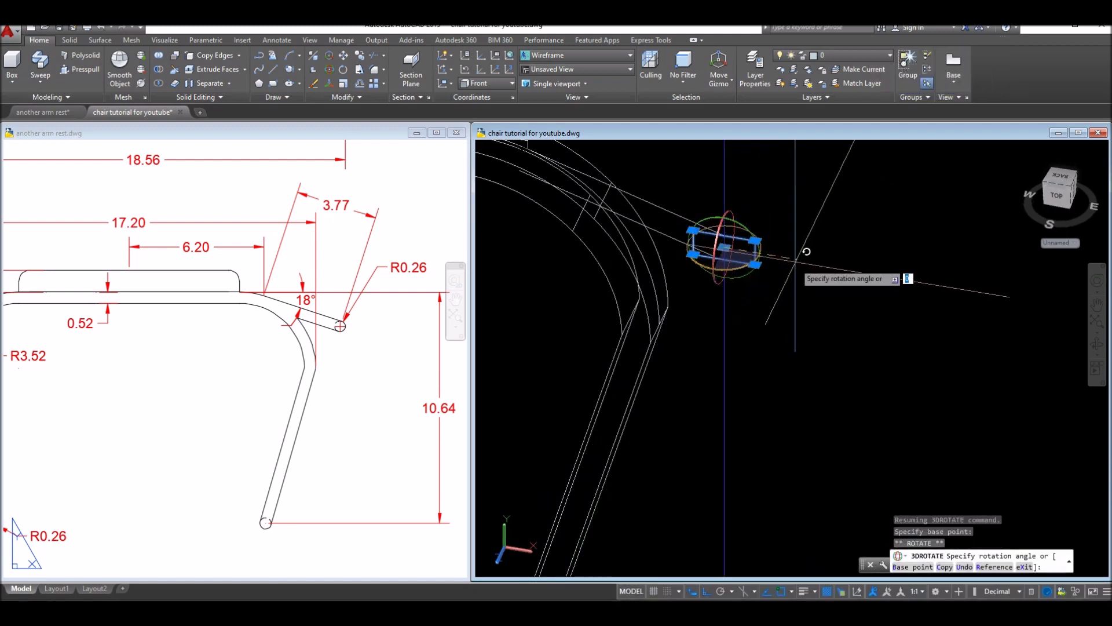
{"action": "left_click", "coordinate": [792, 196]}
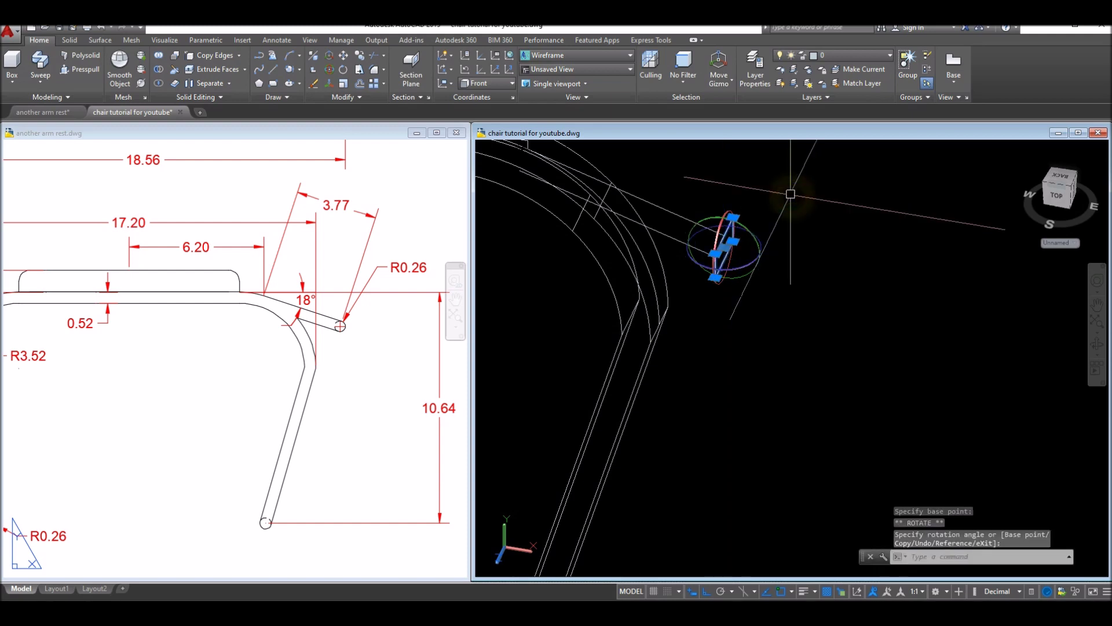
{"action": "key", "text": "Escape"}
Step: Delete the lower offset line of the angled branch
{"action": "middle_click_drag", "start_coordinate": [791, 195], "coordinate": [693, 235], "text": "shift"}
{"action": "left_click", "coordinate": [690, 236]}
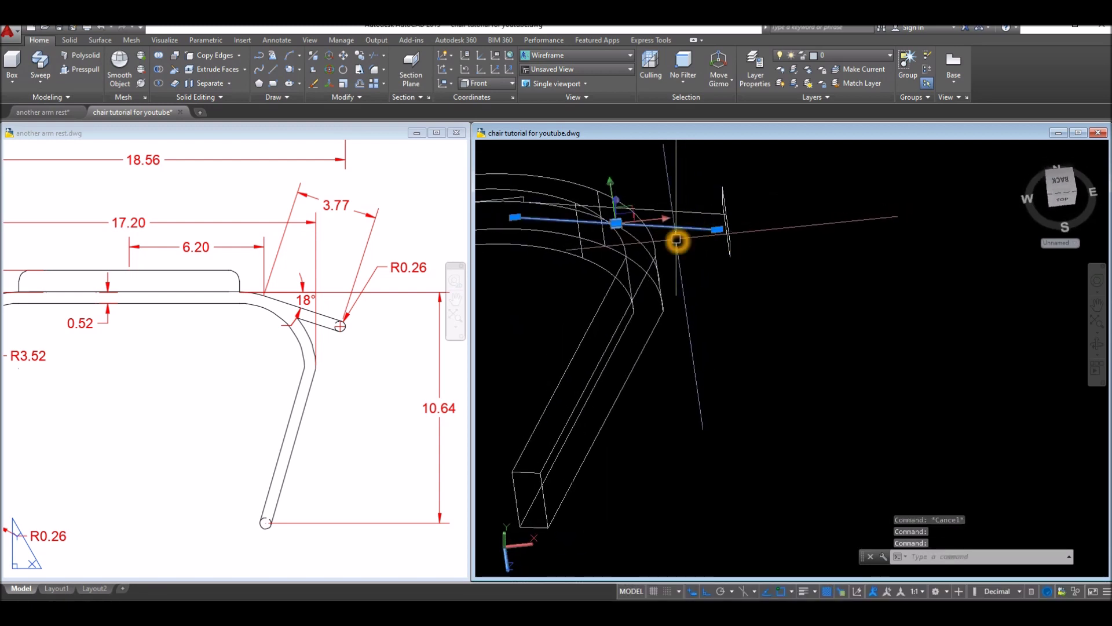
{"action": "key", "text": "Delete"}
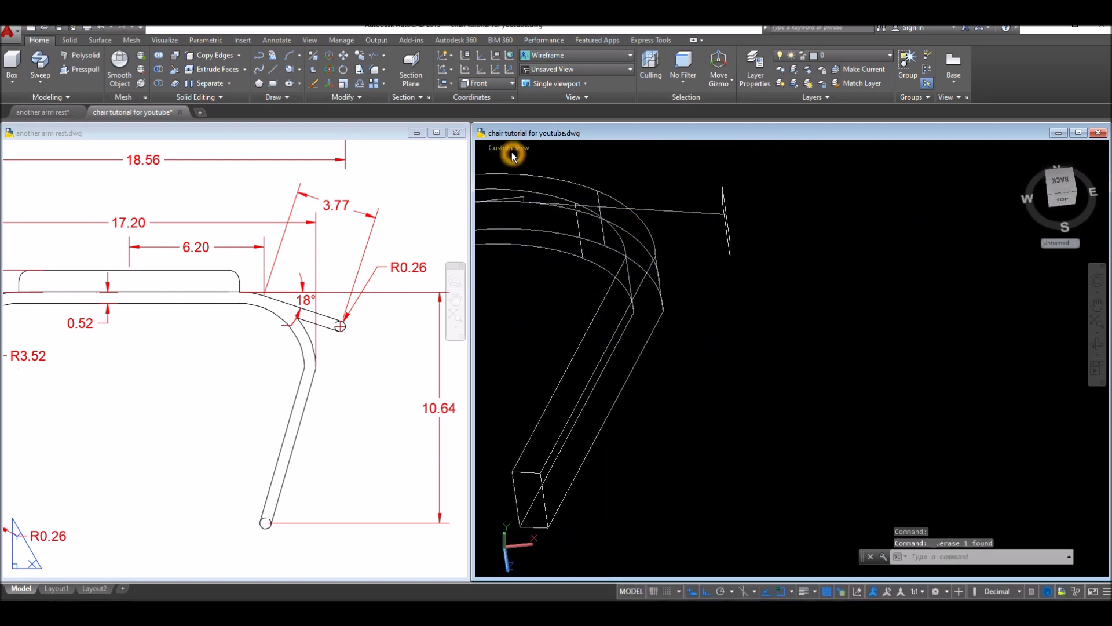
Step: Inspect the remaining branch line and the rotated rectangle from the Top view and from an angle
{"action": "left_click", "coordinate": [510, 148]}
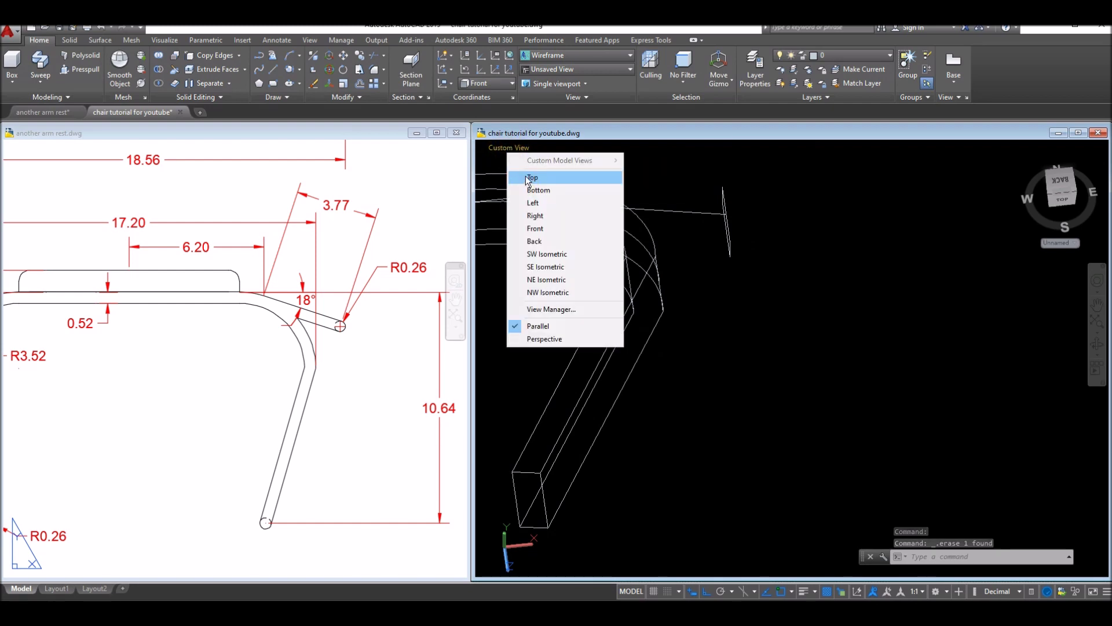
{"action": "left_click", "coordinate": [530, 178]}
{"action": "scroll", "coordinate": [771, 365], "scroll_direction": "up", "scroll_amount": 3}
{"action": "left_click", "coordinate": [745, 324]}
{"action": "left_click", "coordinate": [746, 268]}
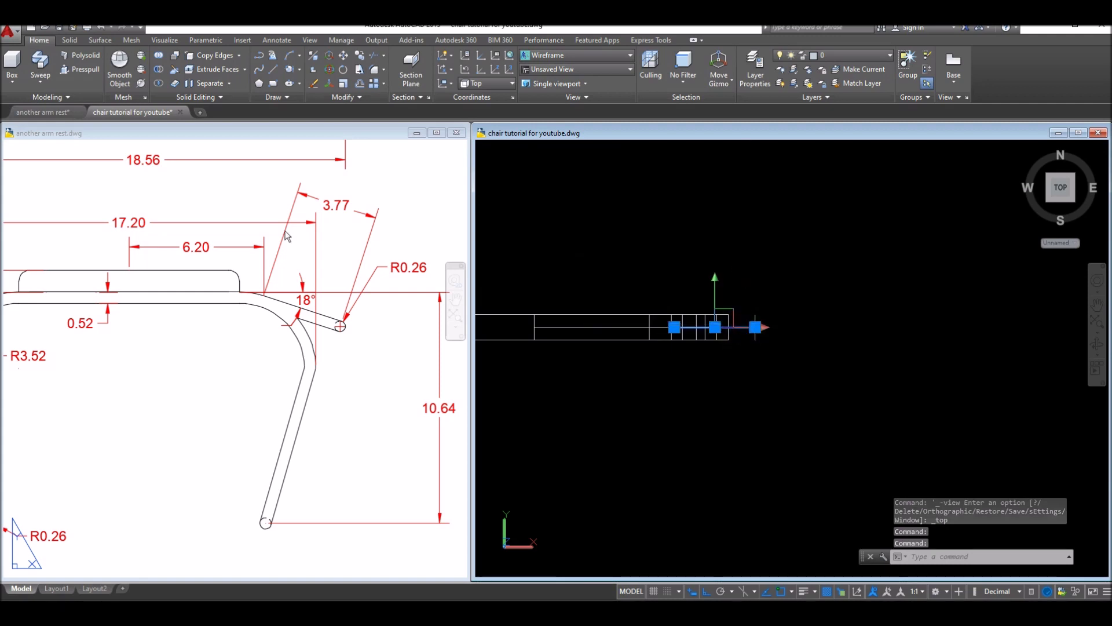
{"action": "key", "text": "Escape"}
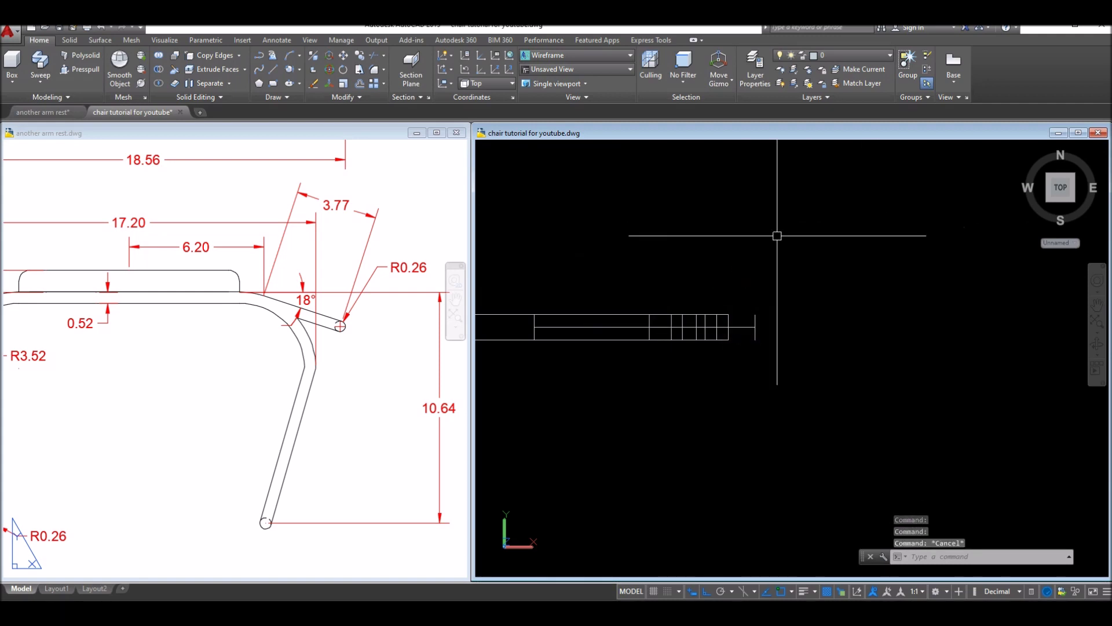
{"action": "middle_click_drag", "start_coordinate": [779, 237], "coordinate": [724, 145], "text": "shift"}
{"action": "scroll", "coordinate": [701, 322], "scroll_direction": "up", "scroll_amount": 5}
{"action": "middle_click_drag", "start_coordinate": [720, 315], "coordinate": [732, 299], "text": "shift"}
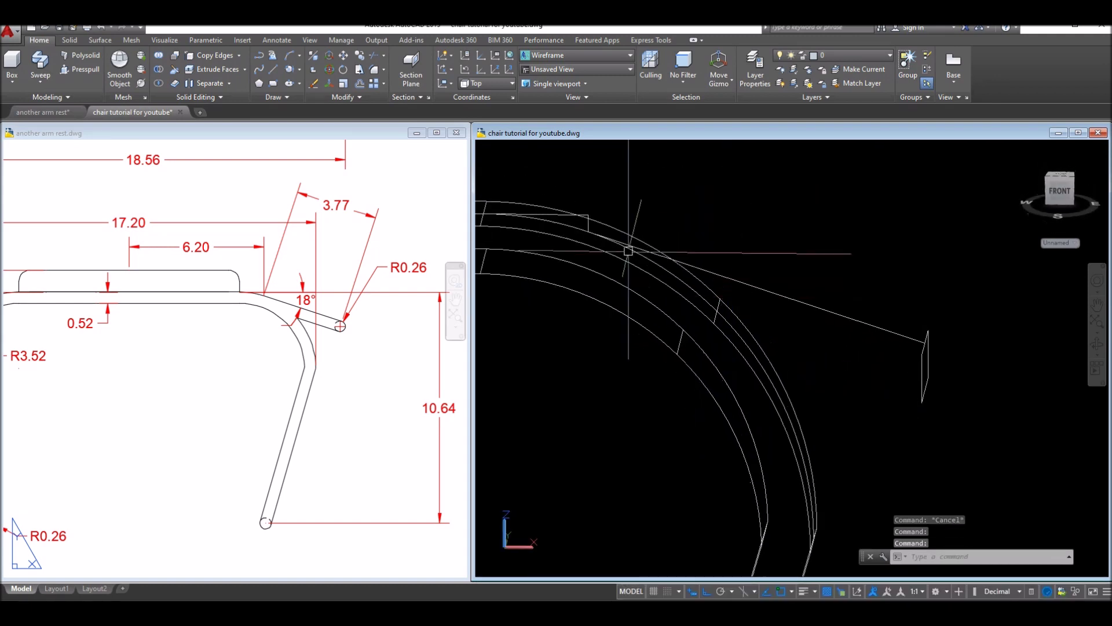
Step: Sweep the rectangle along the angled branch line, using its top-edge midpoint as base point and perpendicular alignment set to No
{"action": "left_click", "coordinate": [40, 60]}
{"action": "mouse_move", "coordinate": [927, 367]}
{"action": "middle_mouse_down", "text": "shift"}
{"action": "mouse_move", "coordinate": [728, 312]}
{"action": "mouse_move", "coordinate": [905, 367]}
{"action": "middle_mouse_up", "text": "shift"}
{"action": "left_click", "coordinate": [906, 367]}
{"action": "right_click", "coordinate": [895, 312]}
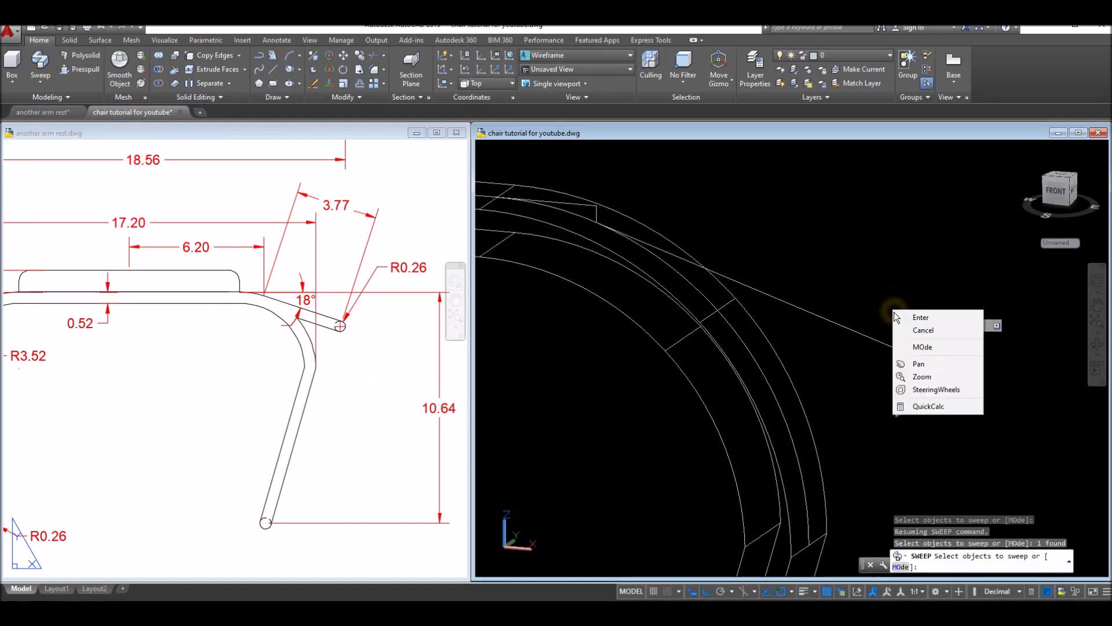
{"action": "left_click", "coordinate": [916, 318]}
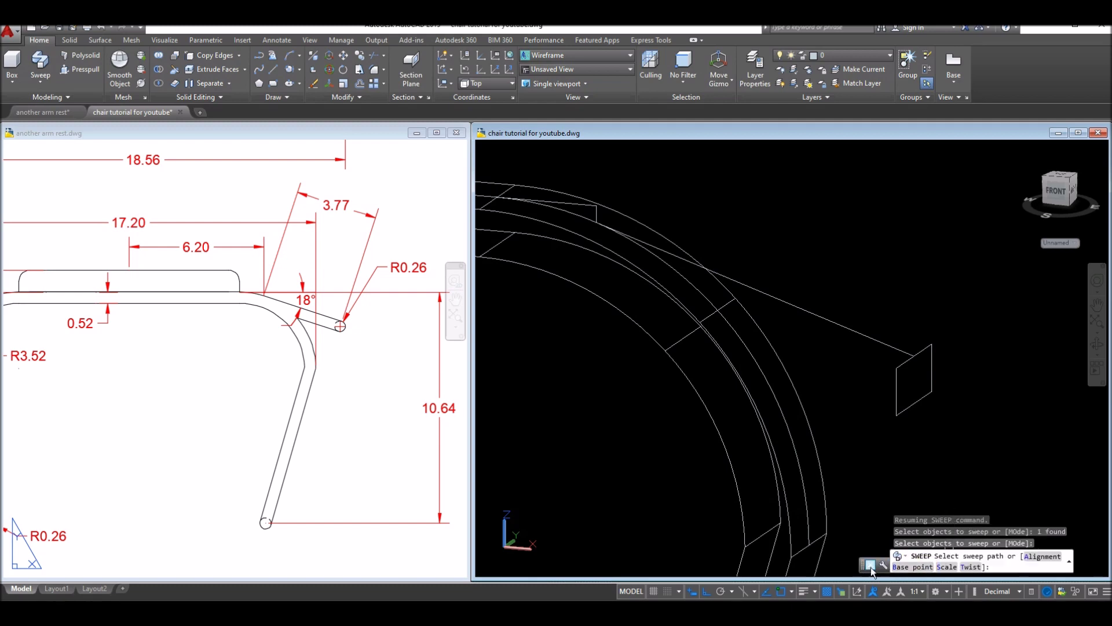
{"action": "left_click_drag", "start_coordinate": [865, 569], "coordinate": [748, 491]}
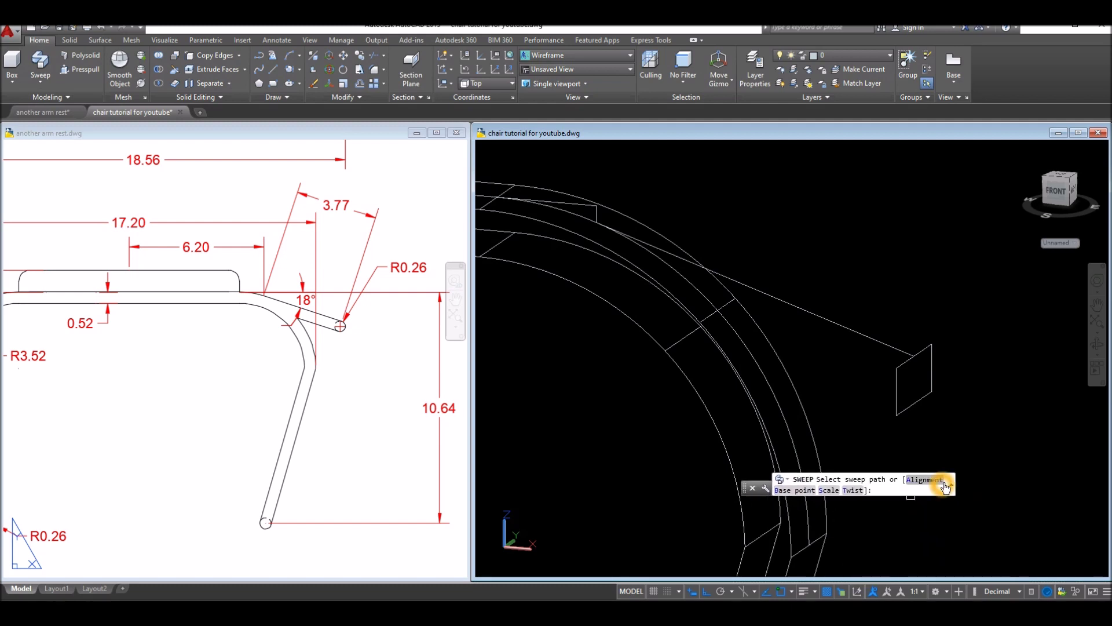
{"action": "left_click_drag", "start_coordinate": [956, 477], "coordinate": [1074, 477]}
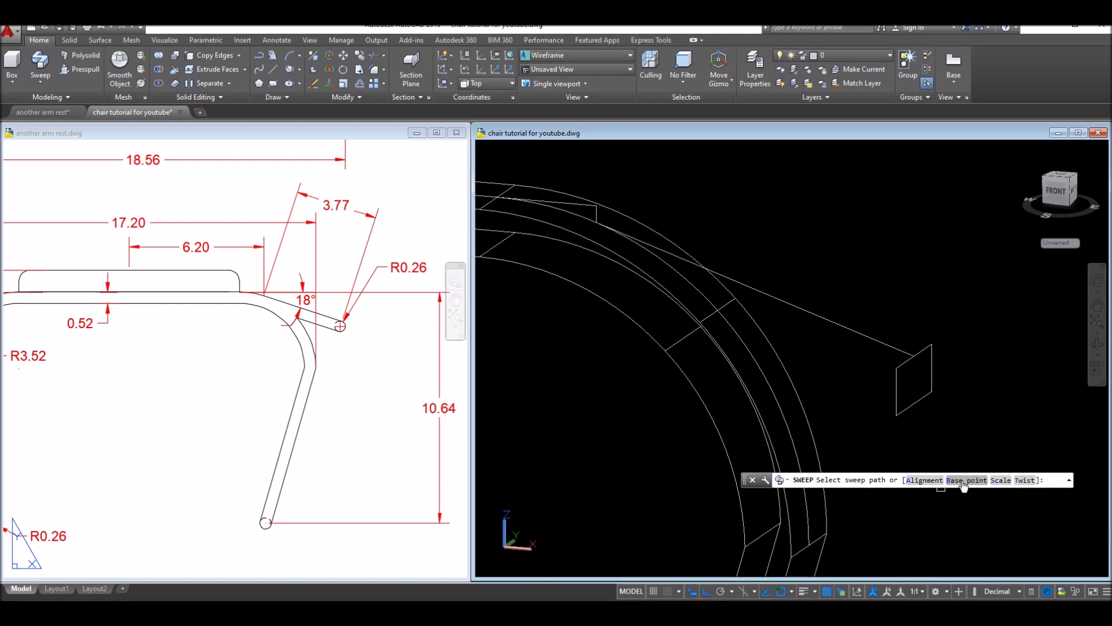
{"action": "left_click", "coordinate": [962, 481]}
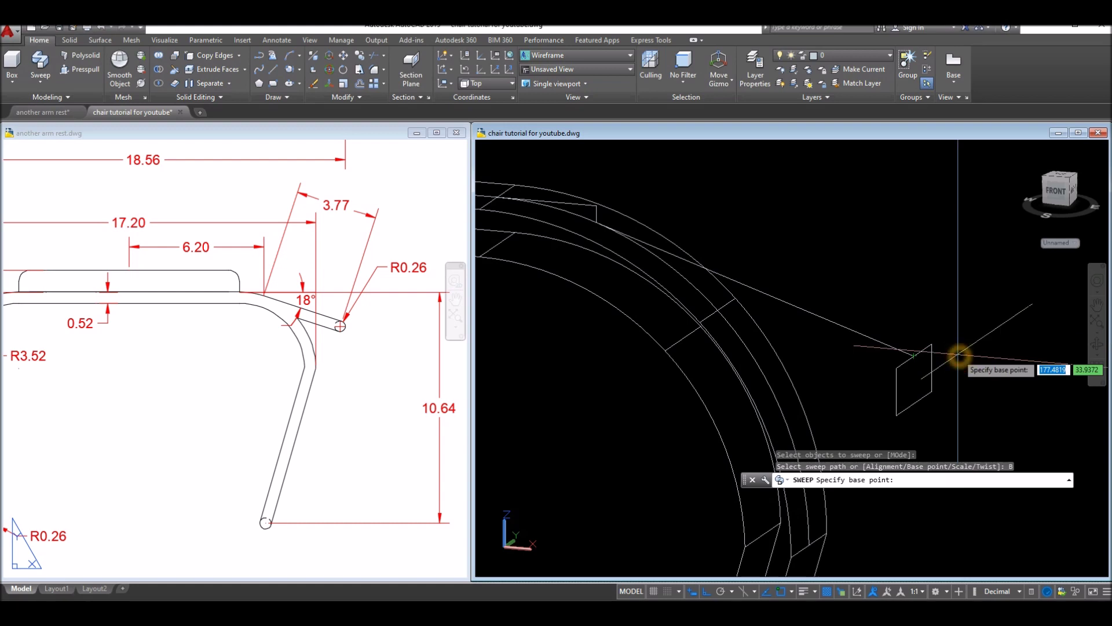
{"action": "left_click", "coordinate": [917, 355]}
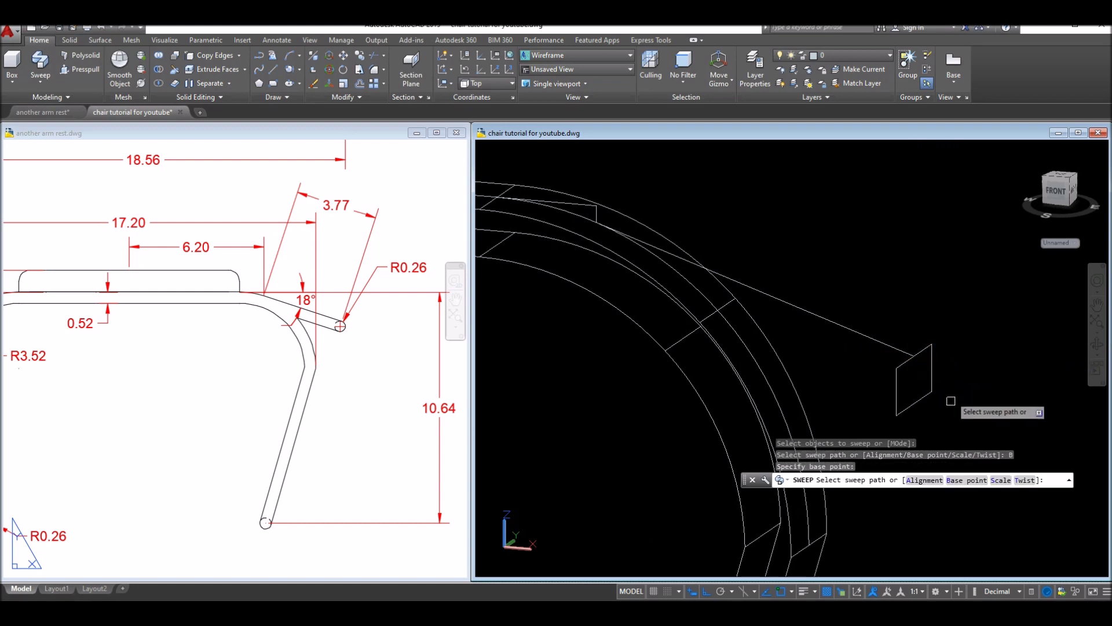
{"action": "left_click", "coordinate": [939, 484]}
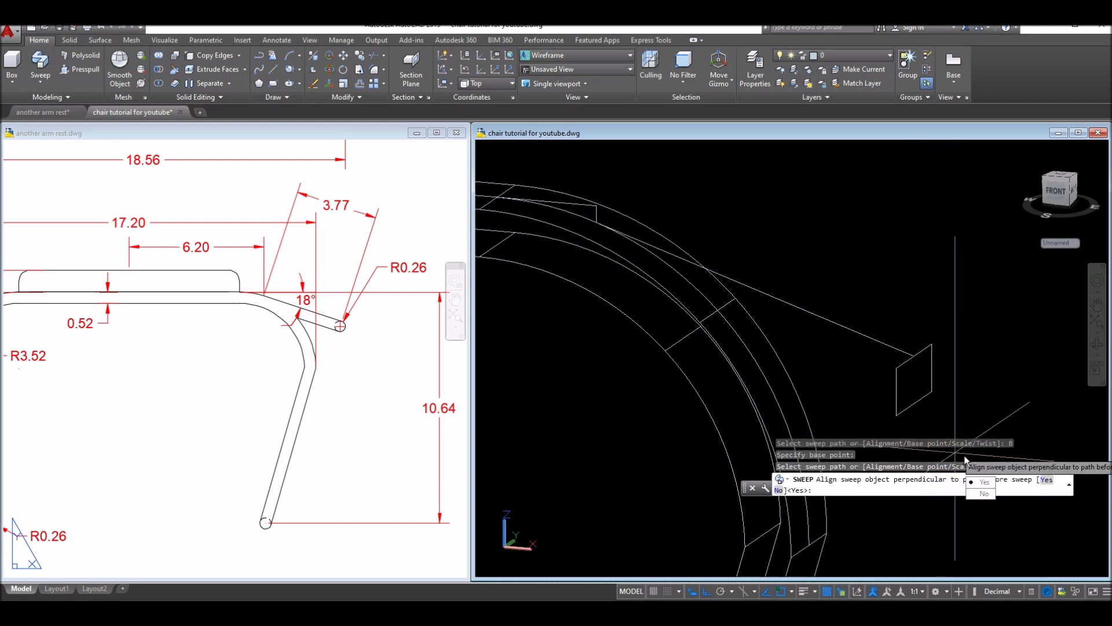
{"action": "left_click", "coordinate": [784, 492]}
{"action": "left_click", "coordinate": [892, 346]}
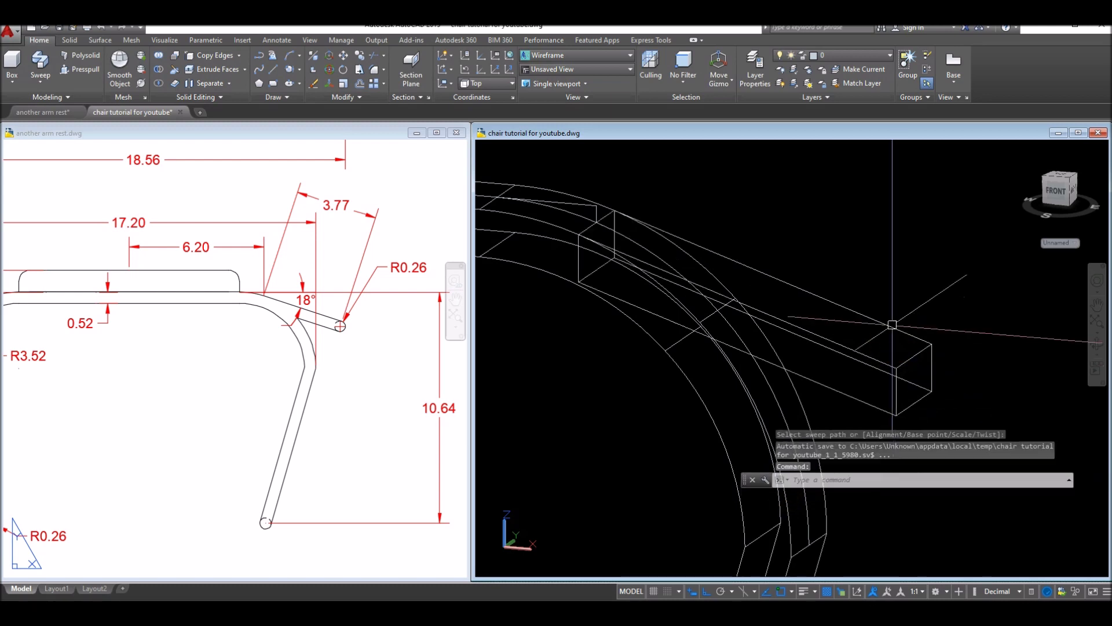
Step: Apply the Realistic visual style and inspect the junction of the swept branch and the armrest frame
{"action": "left_click", "coordinate": [557, 146]}
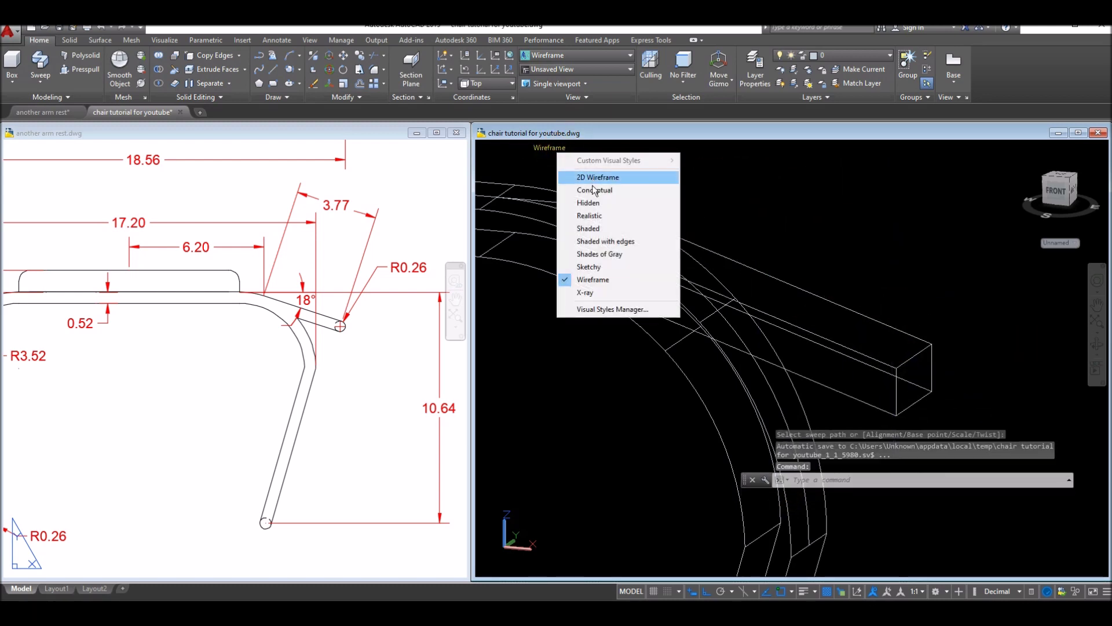
{"action": "left_click", "coordinate": [590, 216]}
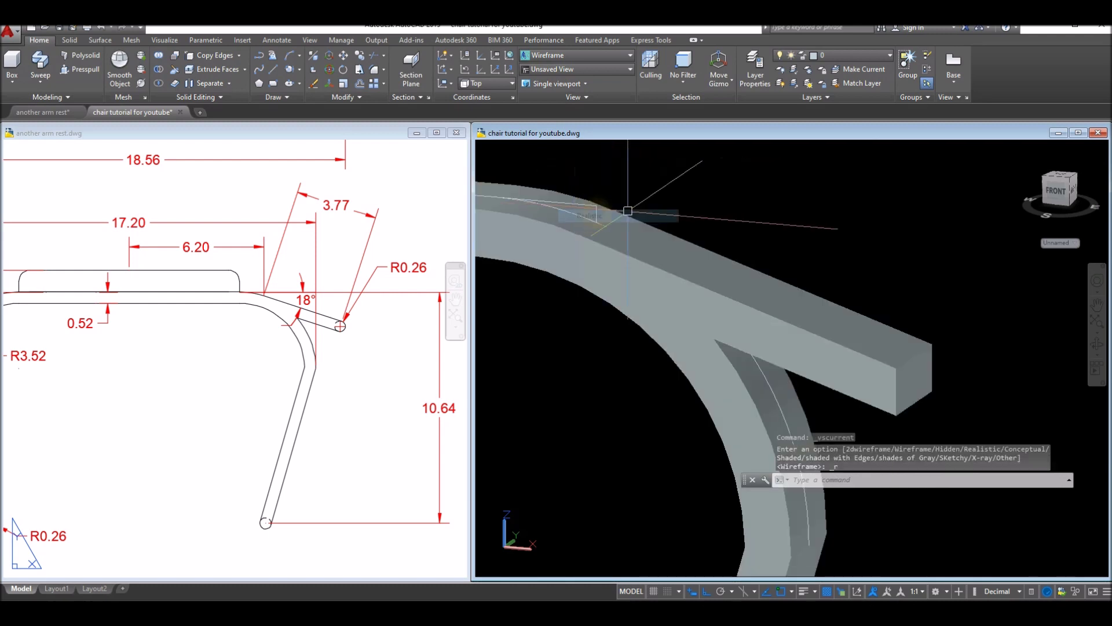
{"action": "mouse_move", "coordinate": [658, 201]}
{"action": "middle_mouse_down", "text": "shift"}
{"action": "mouse_move", "coordinate": [701, 176]}
{"action": "mouse_move", "coordinate": [703, 199]}
{"action": "middle_mouse_up", "text": "shift"}
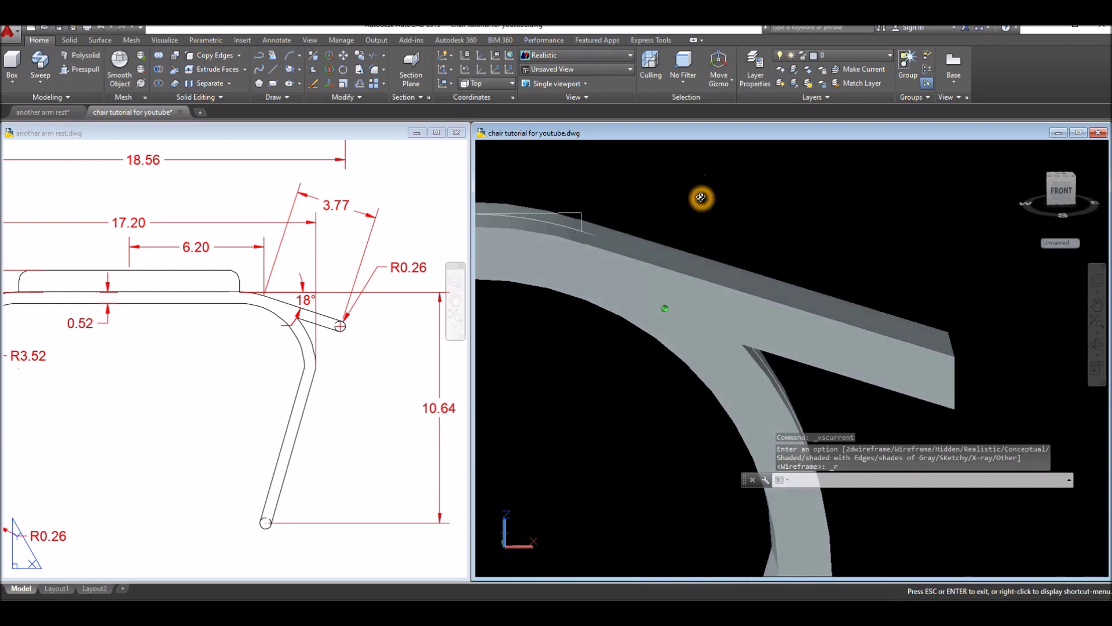
{"action": "middle_click_drag", "start_coordinate": [685, 249], "coordinate": [587, 237], "text": "shift"}
{"action": "middle_click_drag", "start_coordinate": [668, 259], "coordinate": [659, 255], "text": "shift"}
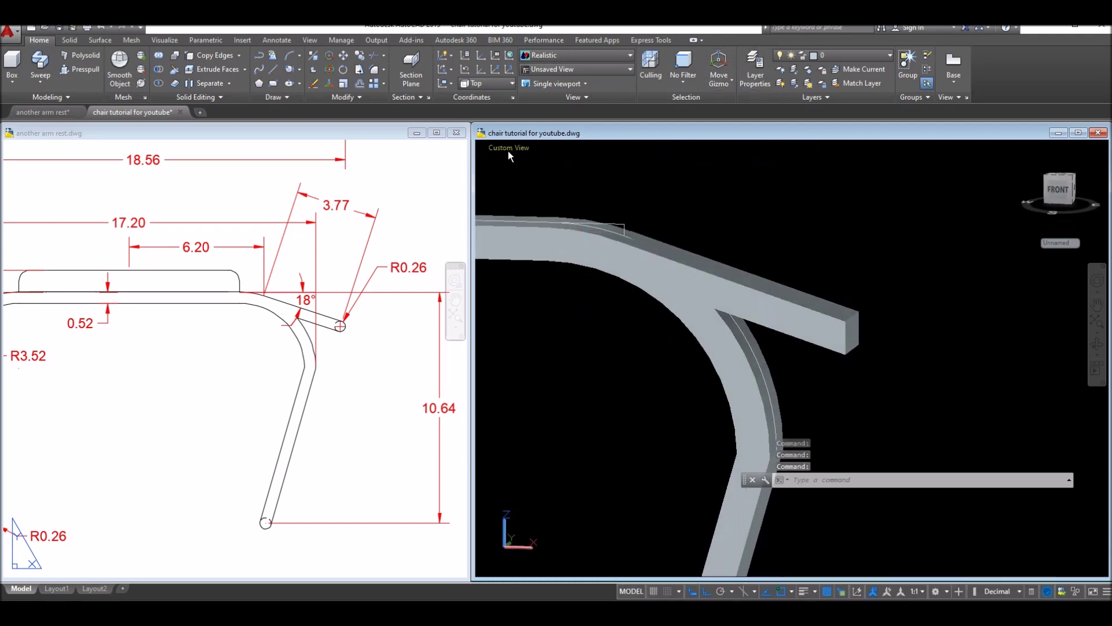
Step: Set the chair drawing to the Front view with the Wireframe visual style
{"action": "left_click", "coordinate": [509, 150]}
{"action": "left_click", "coordinate": [575, 224]}
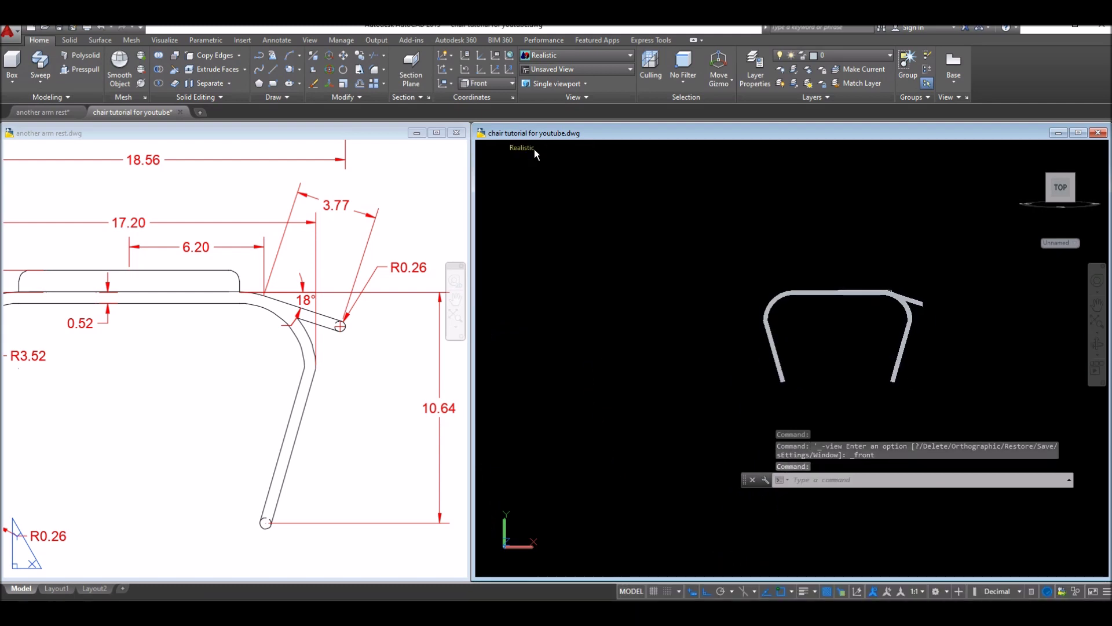
{"action": "left_click", "coordinate": [525, 148]}
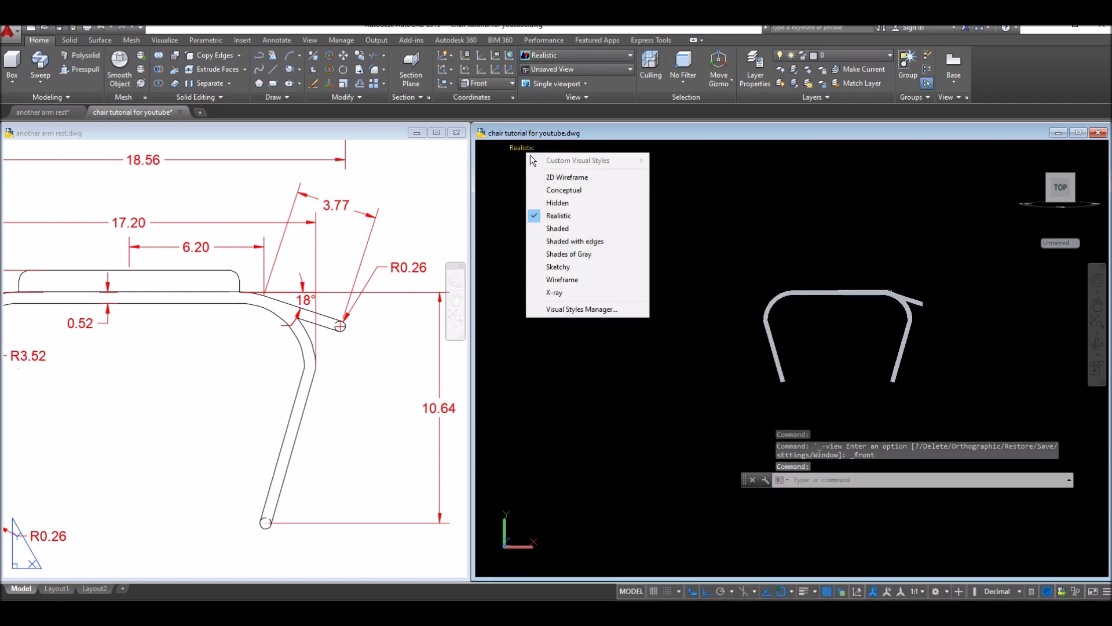
{"action": "left_click", "coordinate": [584, 279]}
{"action": "scroll", "coordinate": [927, 304], "scroll_direction": "up", "scroll_amount": 5}
{"action": "scroll", "coordinate": [930, 302], "scroll_direction": "down", "scroll_amount": 5}
{"action": "middle_click_drag", "start_coordinate": [931, 303], "coordinate": [790, 298]}
{"action": "scroll", "coordinate": [790, 298], "scroll_direction": "up", "scroll_amount": 5}
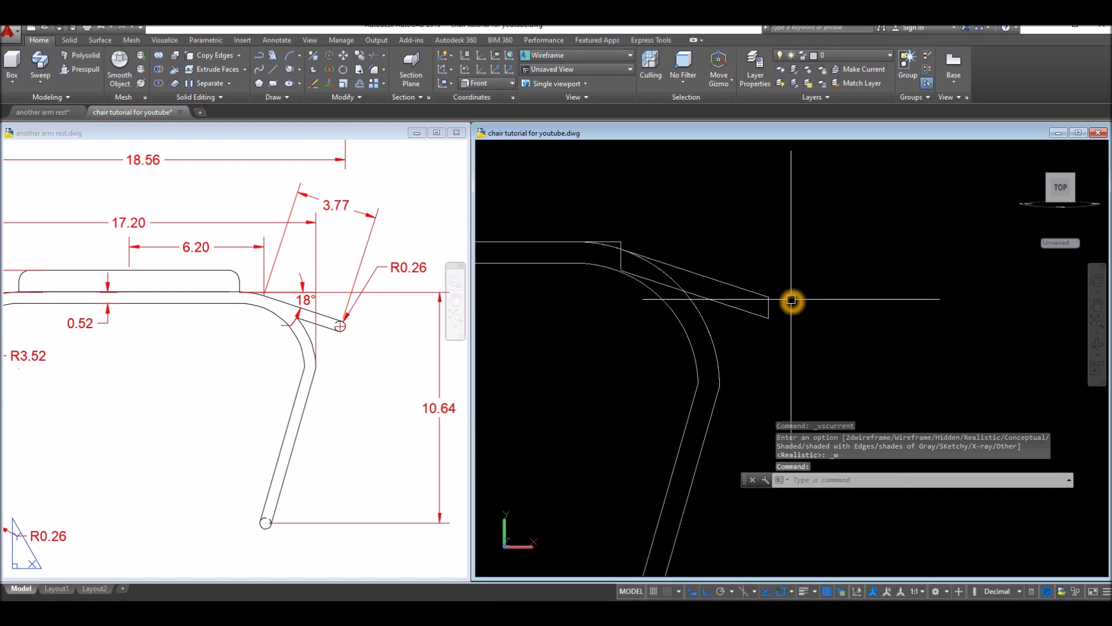
Step: Draw a line from the upper corner of the branch's end face perpendicular to the branch's lower edge
{"action": "type", "text": "l"}
{"action": "key", "text": "Return"}
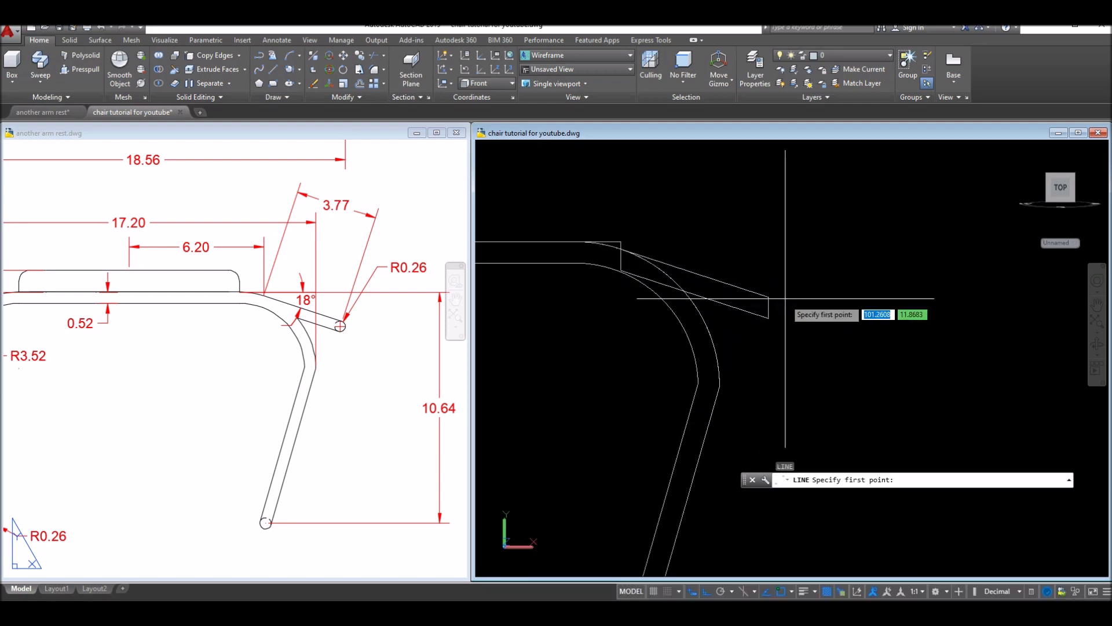
{"action": "middle_click_drag", "start_coordinate": [785, 303], "coordinate": [771, 305], "text": "shift"}
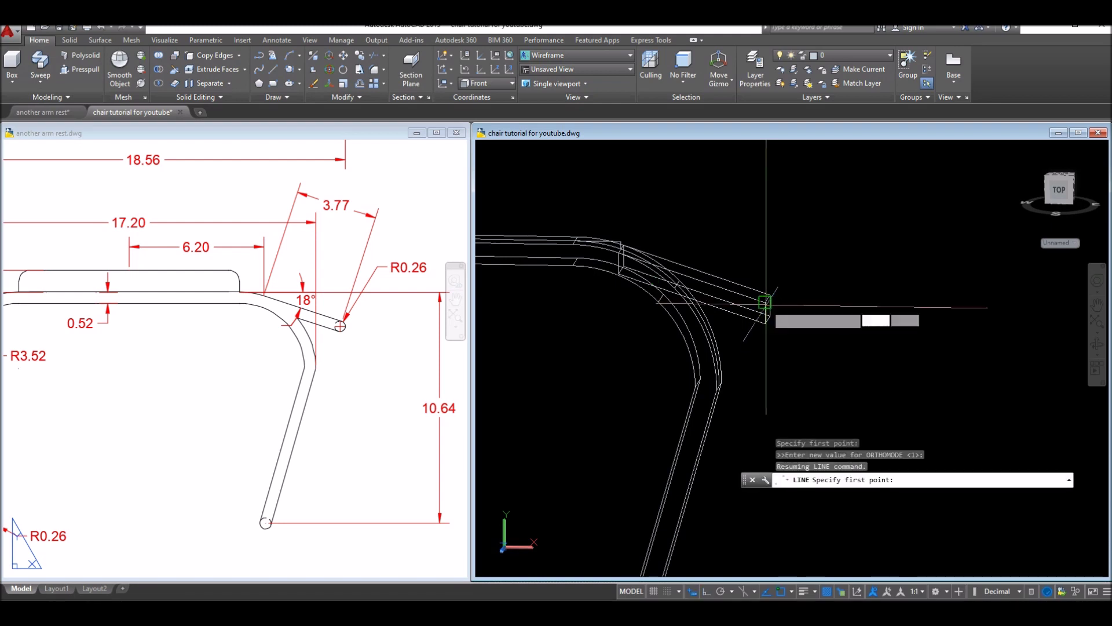
{"action": "left_click", "coordinate": [764, 301]}
{"action": "scroll", "coordinate": [760, 325], "scroll_direction": "up", "scroll_amount": 3}
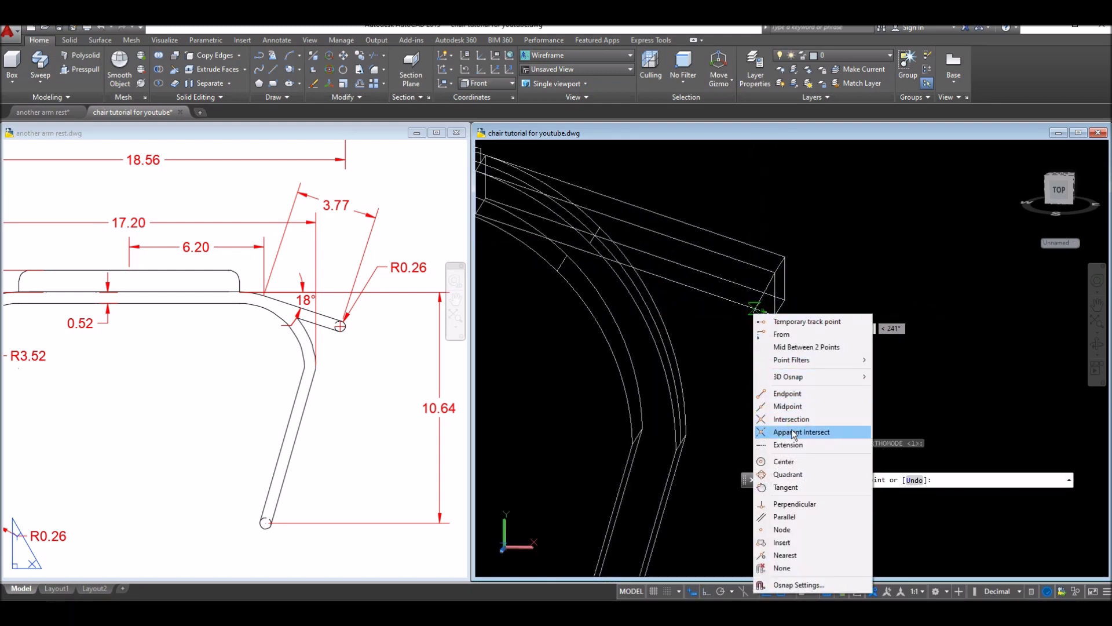
{"action": "left_click", "coordinate": [793, 503]}
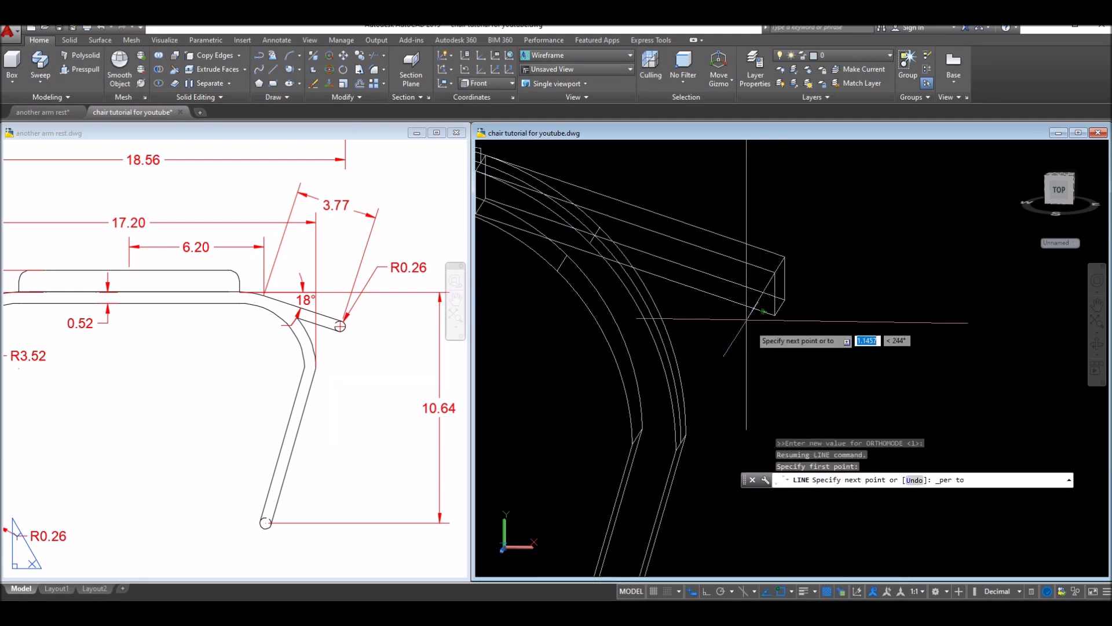
{"action": "left_click", "coordinate": [759, 310]}
{"action": "right_click", "coordinate": [818, 318]}
{"action": "left_click", "coordinate": [832, 322]}
Step: In the Front view, draw a circle centred on the midpoint of the branch end's perpendicular line, with its radius reaching the upper corner
{"action": "middle_click_drag", "start_coordinate": [832, 323], "coordinate": [840, 302], "text": "shift"}
{"action": "left_click", "coordinate": [499, 152]}
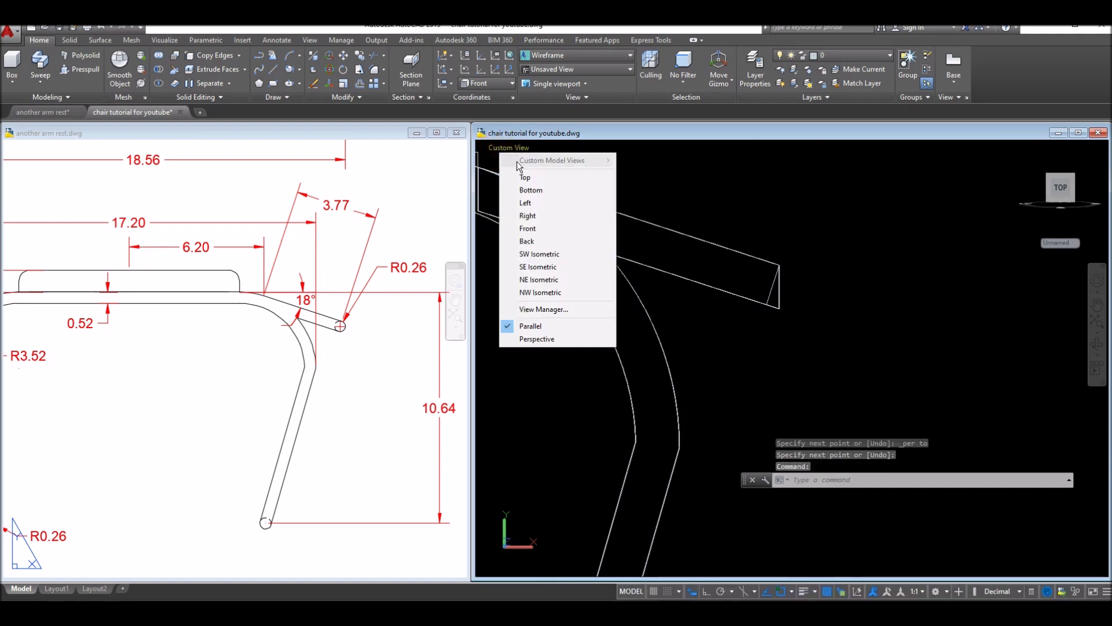
{"action": "left_click", "coordinate": [529, 228]}
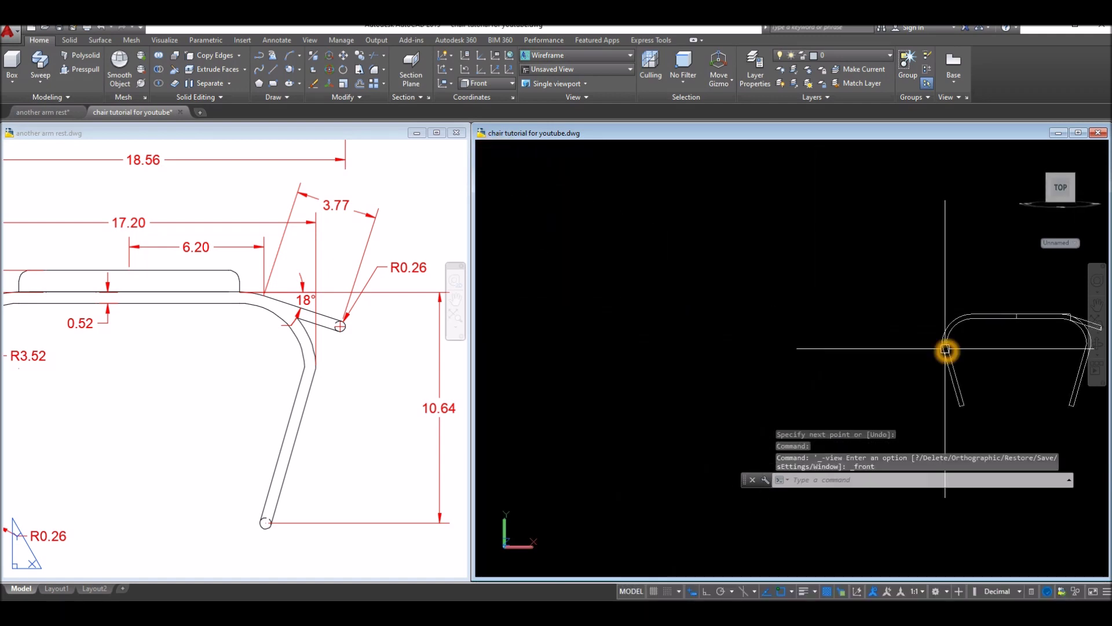
{"action": "scroll", "coordinate": [760, 334], "scroll_direction": "up", "scroll_amount": 5}
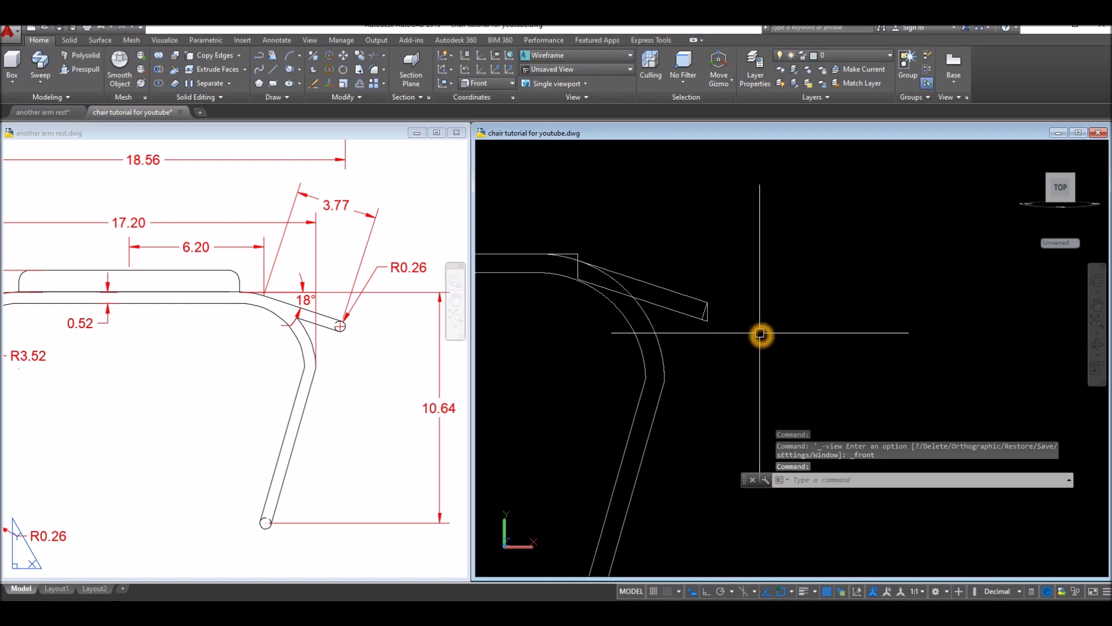
{"action": "key", "text": "Return"}
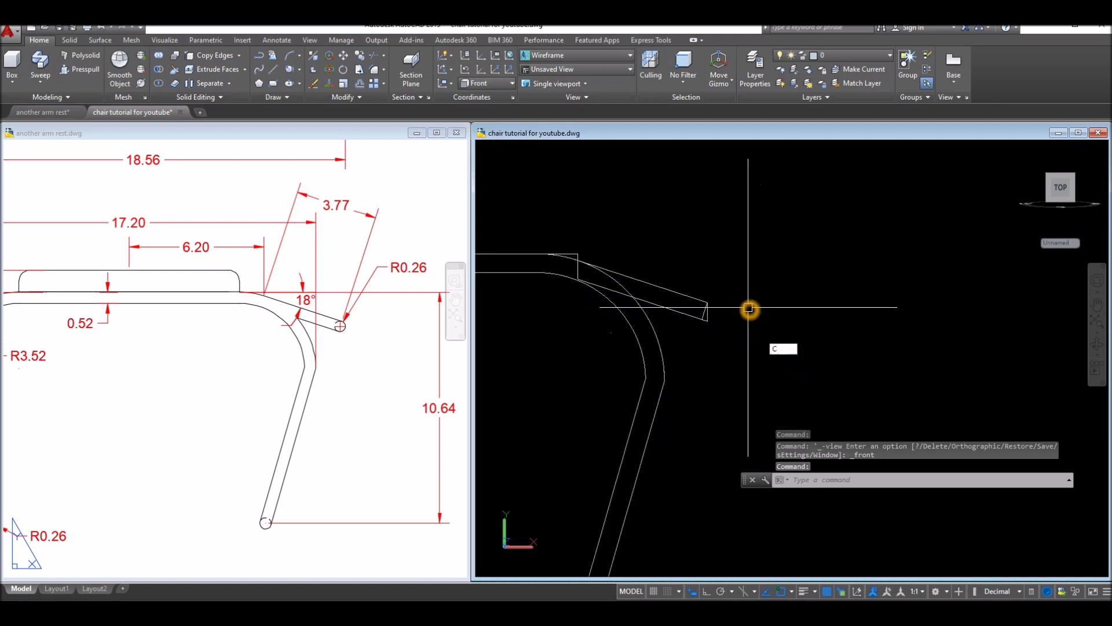
{"action": "scroll", "coordinate": [708, 311], "scroll_direction": "up", "scroll_amount": 3}
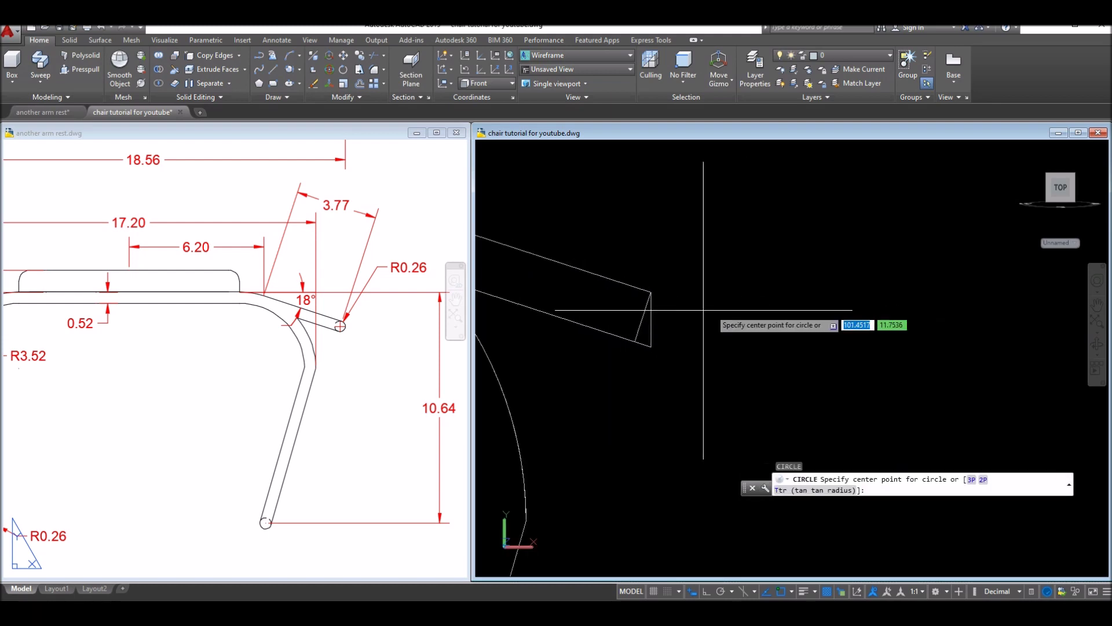
{"action": "left_click", "coordinate": [644, 322]}
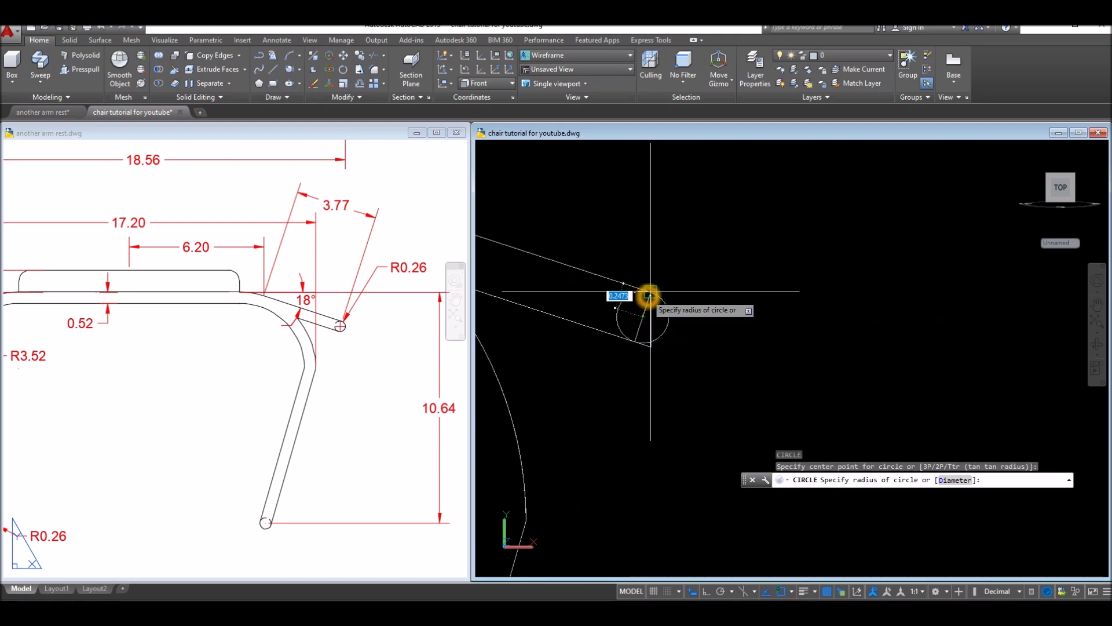
{"action": "left_click", "coordinate": [650, 295]}
Step: Examine the reference drawing's top view for the length dimension of the round rod at the branch end
{"action": "middle_click_drag", "start_coordinate": [695, 288], "coordinate": [646, 318], "text": "shift"}
{"action": "left_click", "coordinate": [345, 381]}
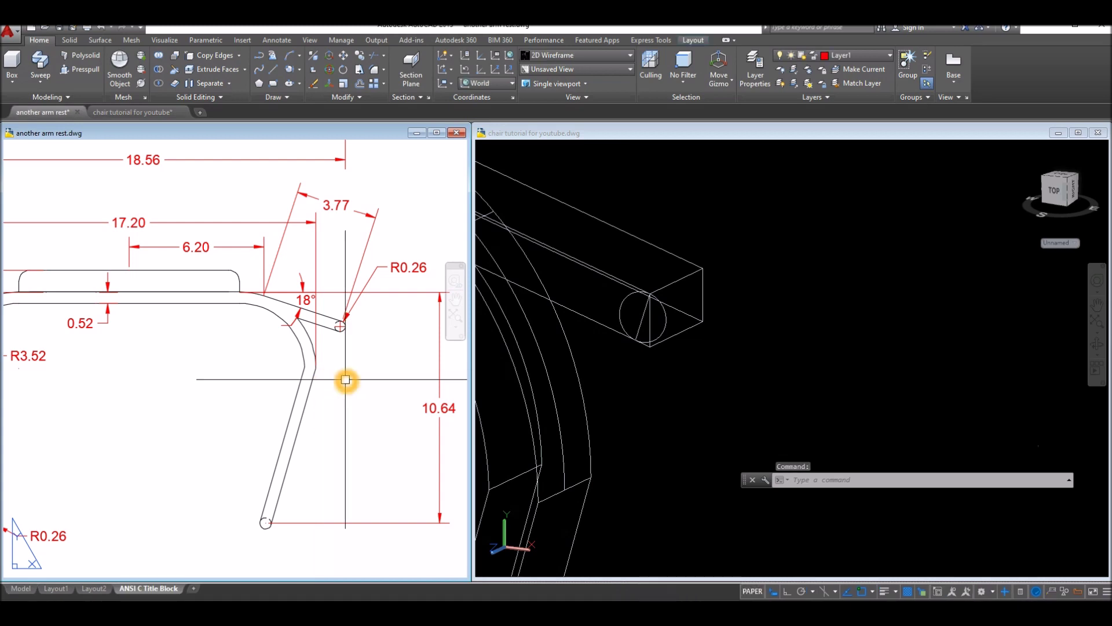
{"action": "scroll", "coordinate": [346, 380], "scroll_direction": "down", "scroll_amount": 7}
{"action": "scroll", "coordinate": [186, 377], "scroll_direction": "up", "scroll_amount": 3}
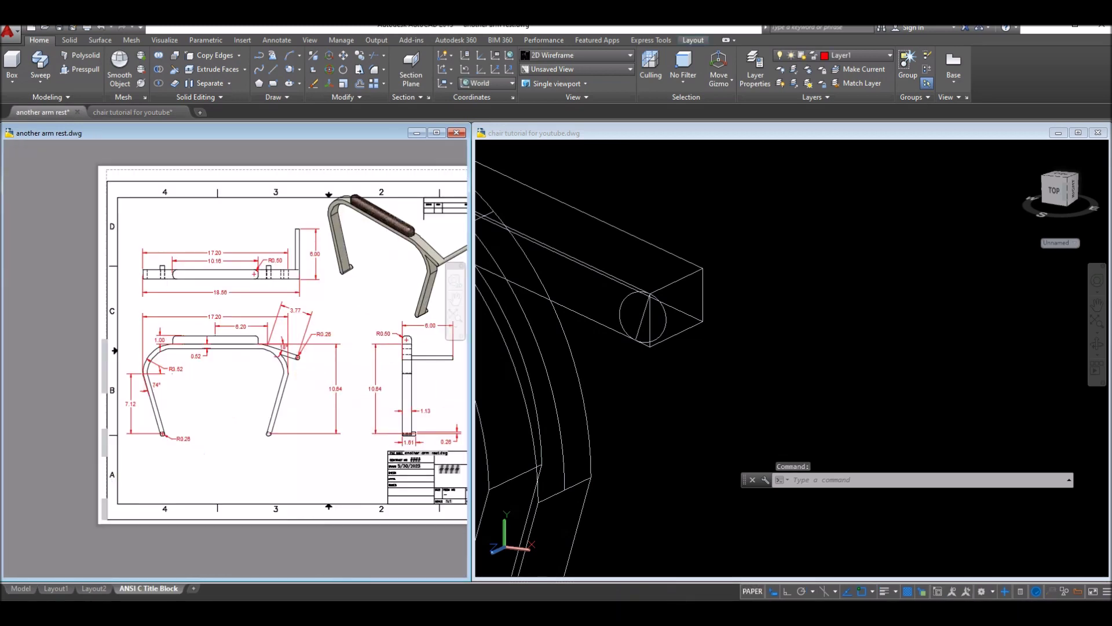
{"action": "scroll", "coordinate": [306, 365], "scroll_direction": "up", "scroll_amount": 2}
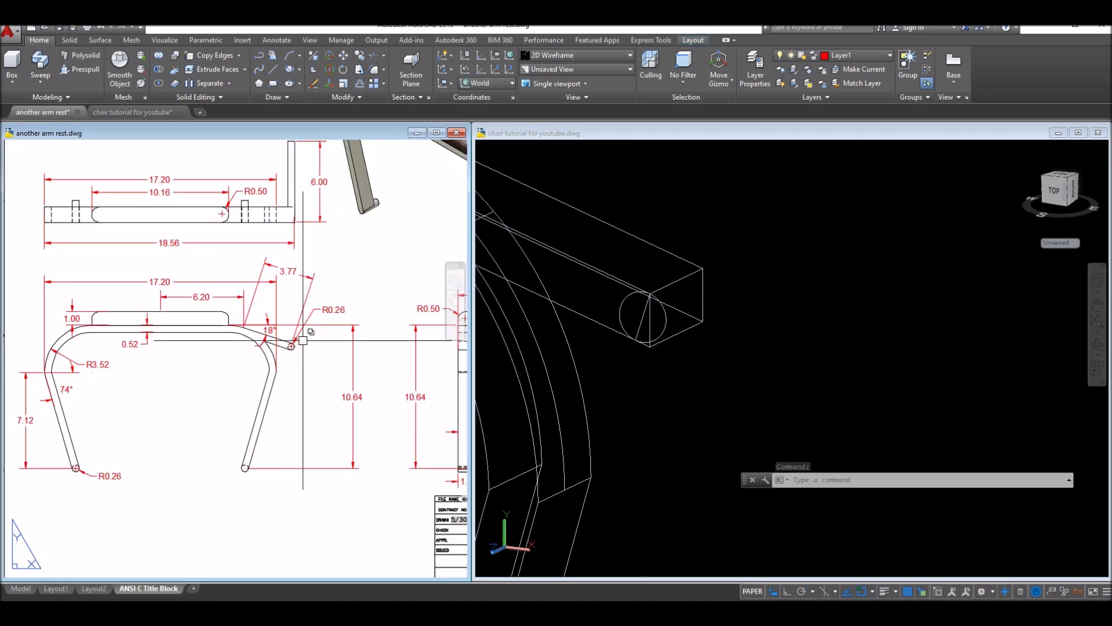
{"action": "middle_click_drag", "start_coordinate": [296, 230], "coordinate": [294, 269]}
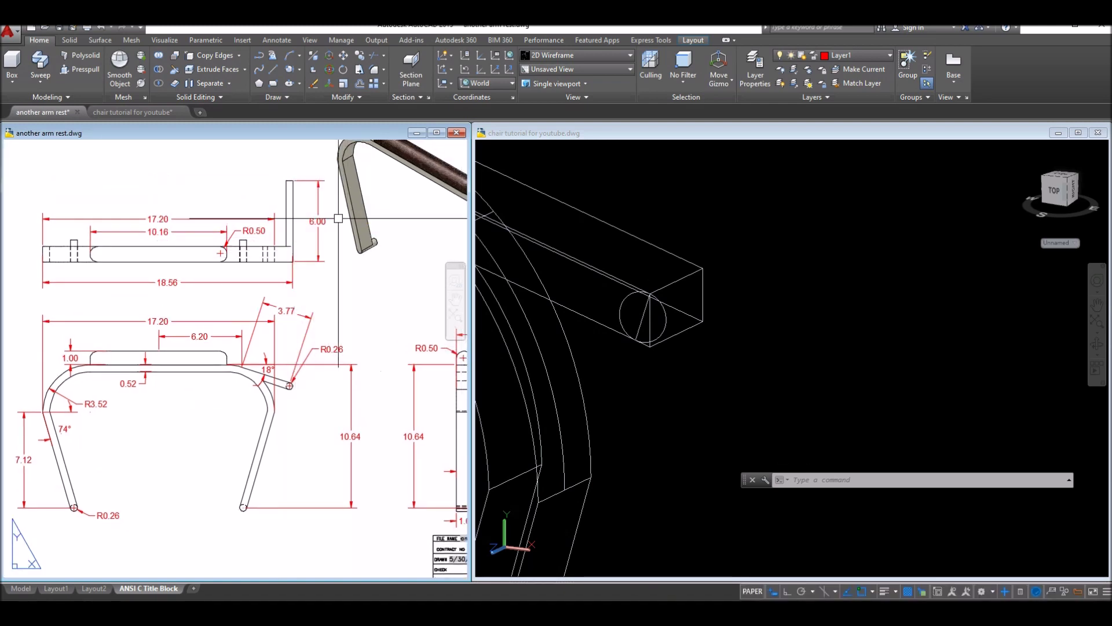
{"action": "left_click", "coordinate": [321, 221]}
{"action": "right_click", "coordinate": [321, 220]}
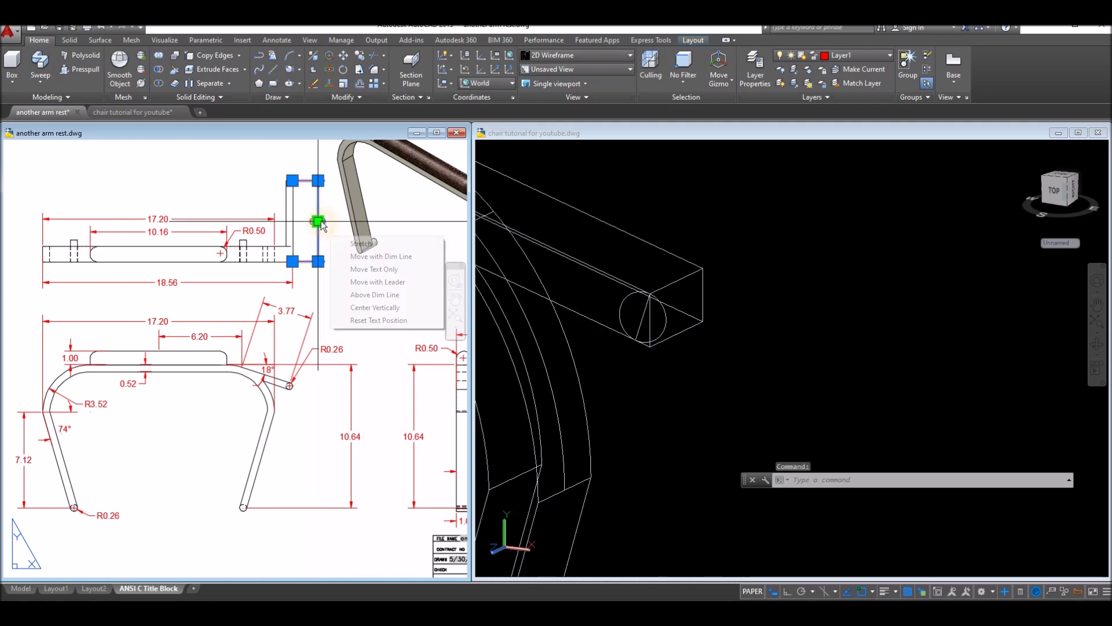
Step: Extrude the circle at the branch end 6 units toward the back to form the round rod
{"action": "left_click", "coordinate": [742, 215]}
{"action": "left_click", "coordinate": [666, 319]}
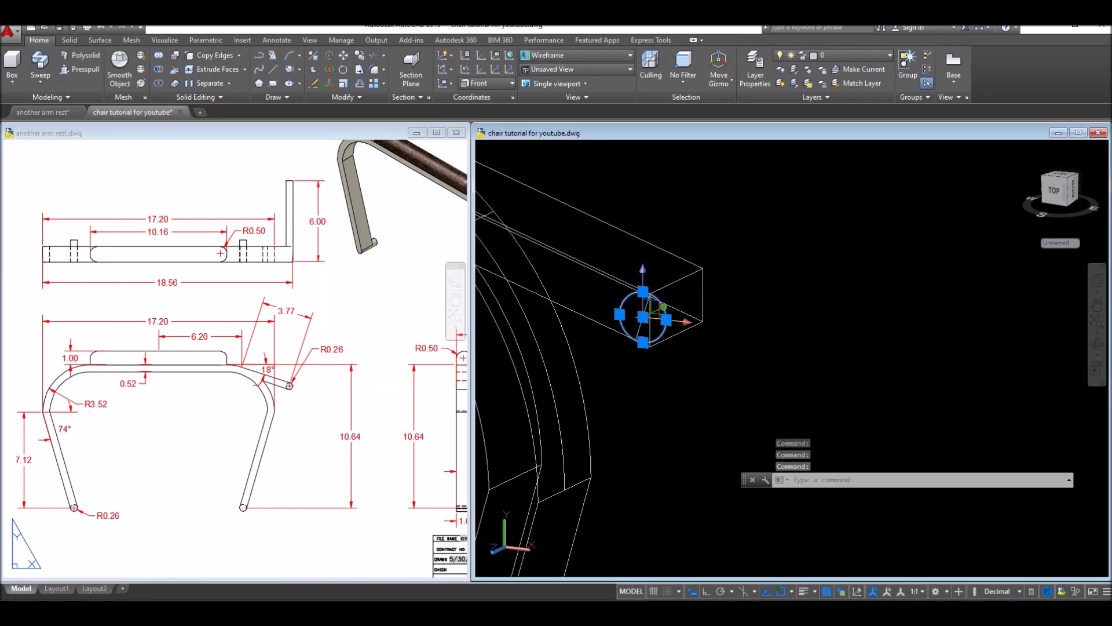
{"action": "left_click", "coordinate": [48, 91]}
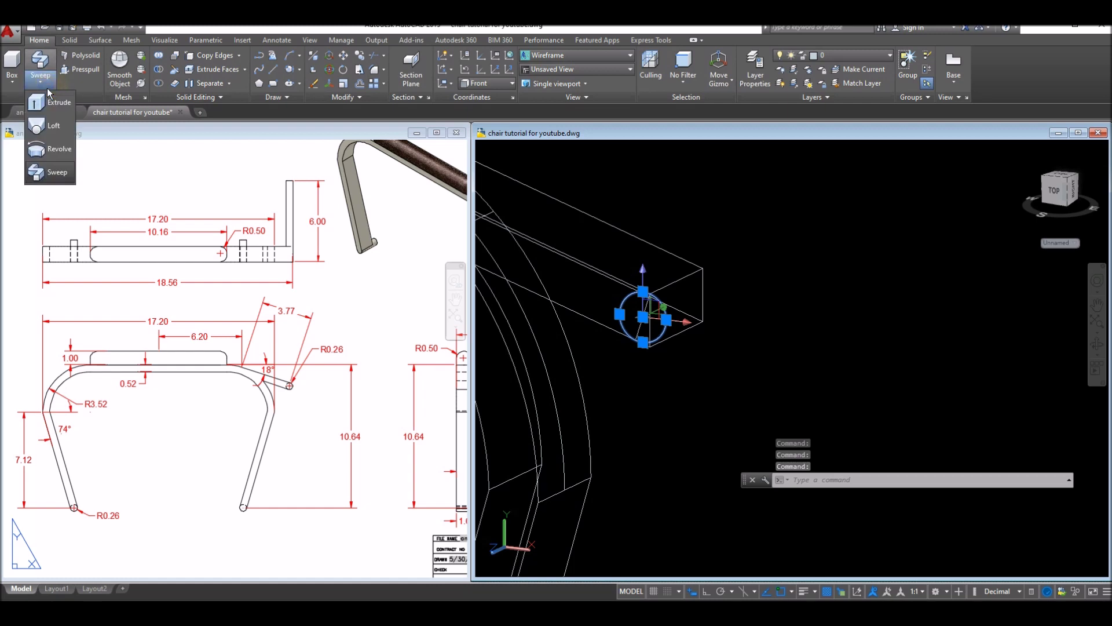
{"action": "left_click", "coordinate": [49, 103]}
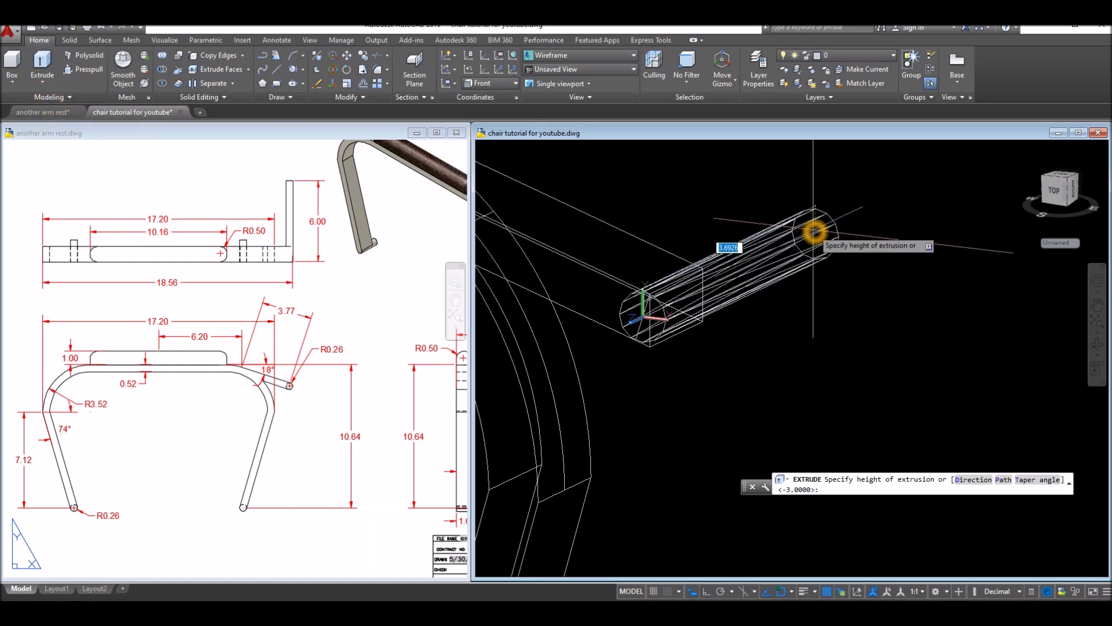
{"action": "type", "text": "6"}
{"action": "key", "text": "Return"}
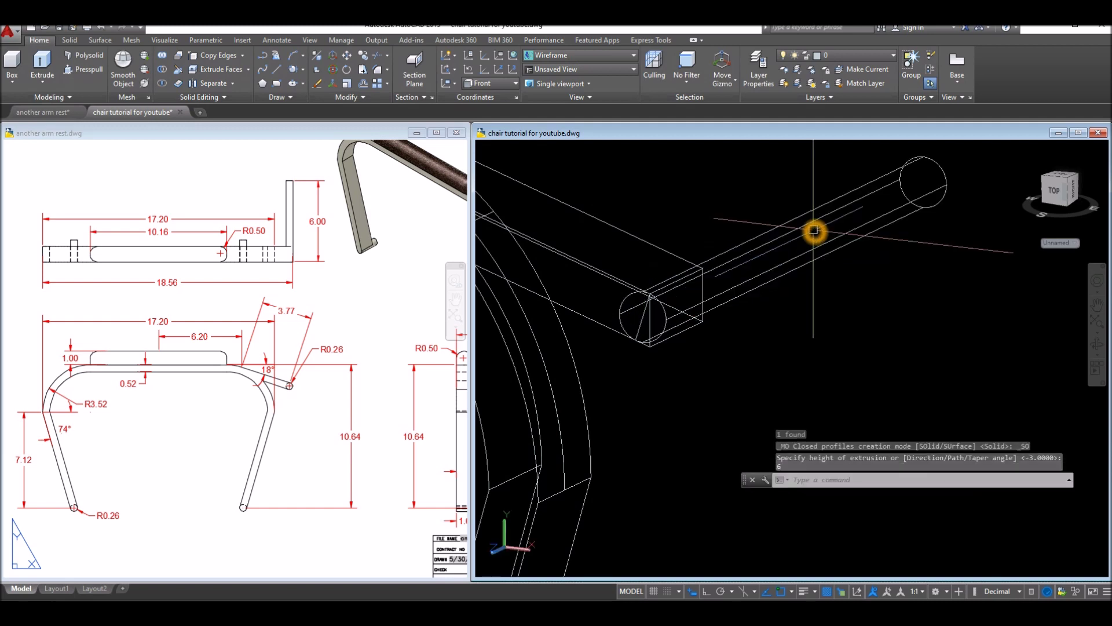
Step: Apply the Conceptual visual style to the chair drawing and inspect the rod at the branch end
{"action": "left_click", "coordinate": [568, 149]}
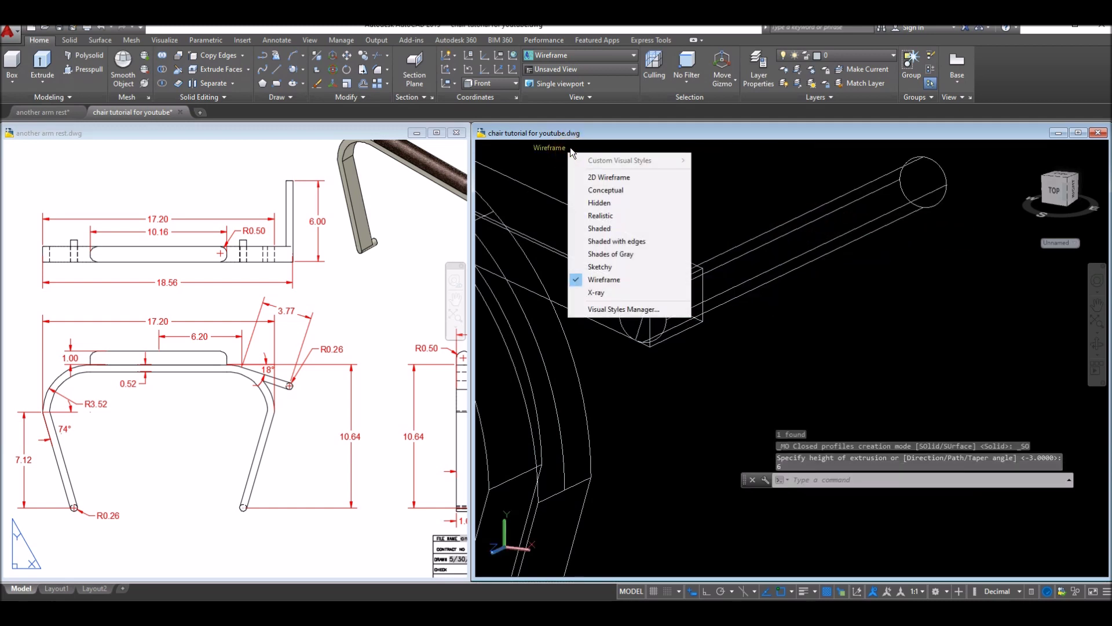
{"action": "left_click", "coordinate": [616, 191]}
{"action": "mouse_move", "coordinate": [701, 355]}
{"action": "middle_mouse_down", "text": "shift"}
{"action": "mouse_move", "coordinate": [733, 323]}
{"action": "mouse_move", "coordinate": [752, 326]}
{"action": "mouse_move", "coordinate": [756, 341]}
{"action": "middle_mouse_up", "text": "shift"}
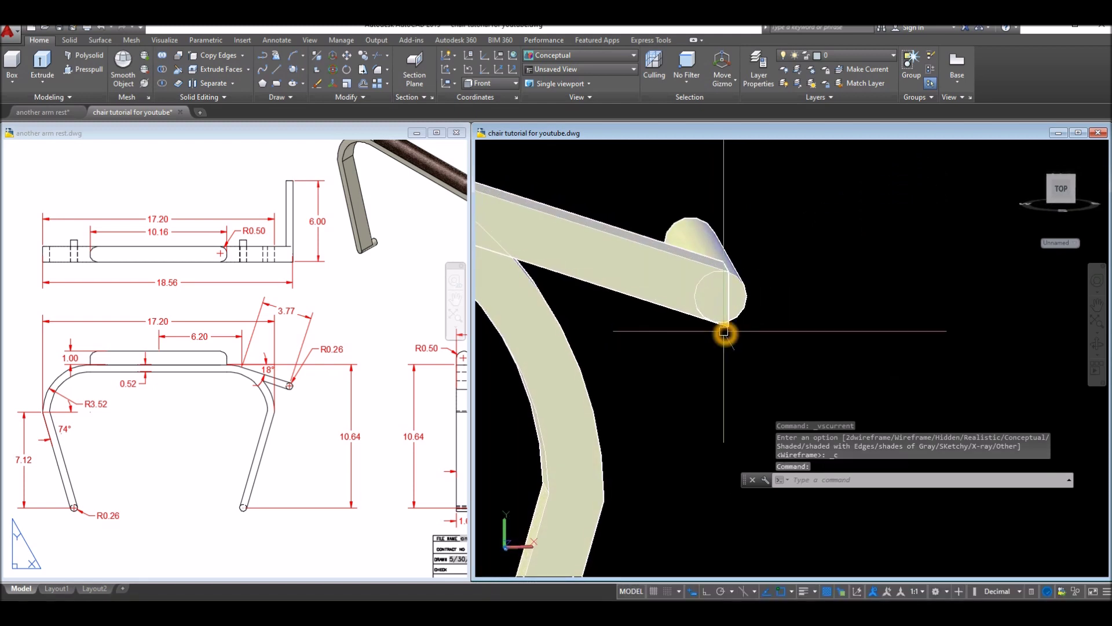
Step: Presspull the leftover area between the circle and the branch's lower corner through the branch's full depth to cut it away
{"action": "scroll", "coordinate": [725, 330], "scroll_direction": "up", "scroll_amount": 5}
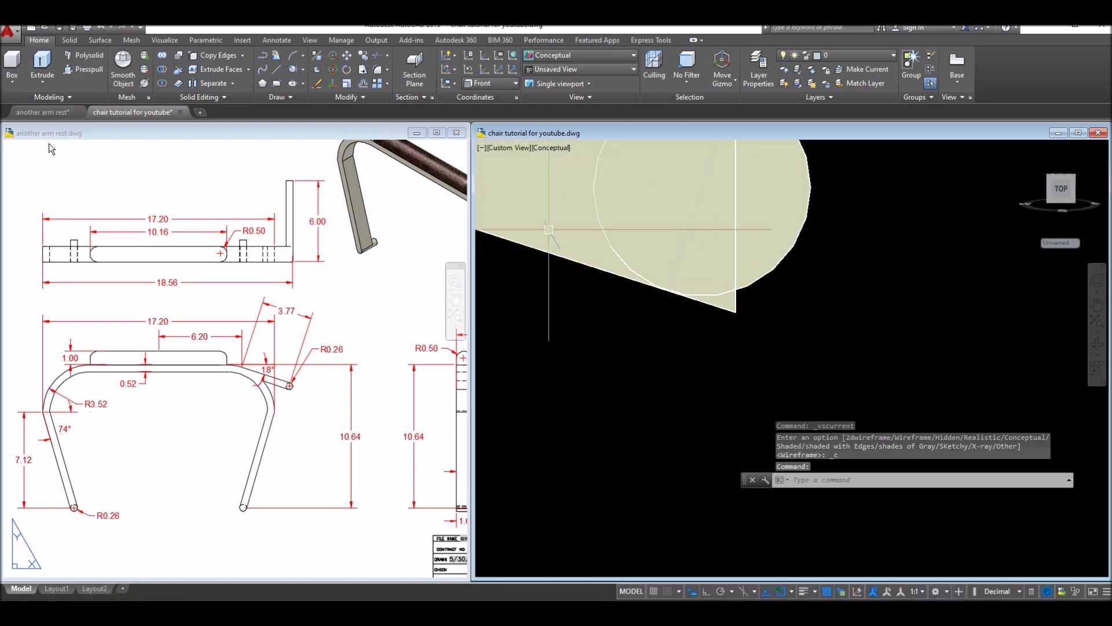
{"action": "left_click", "coordinate": [87, 69]}
{"action": "left_click", "coordinate": [728, 300]}
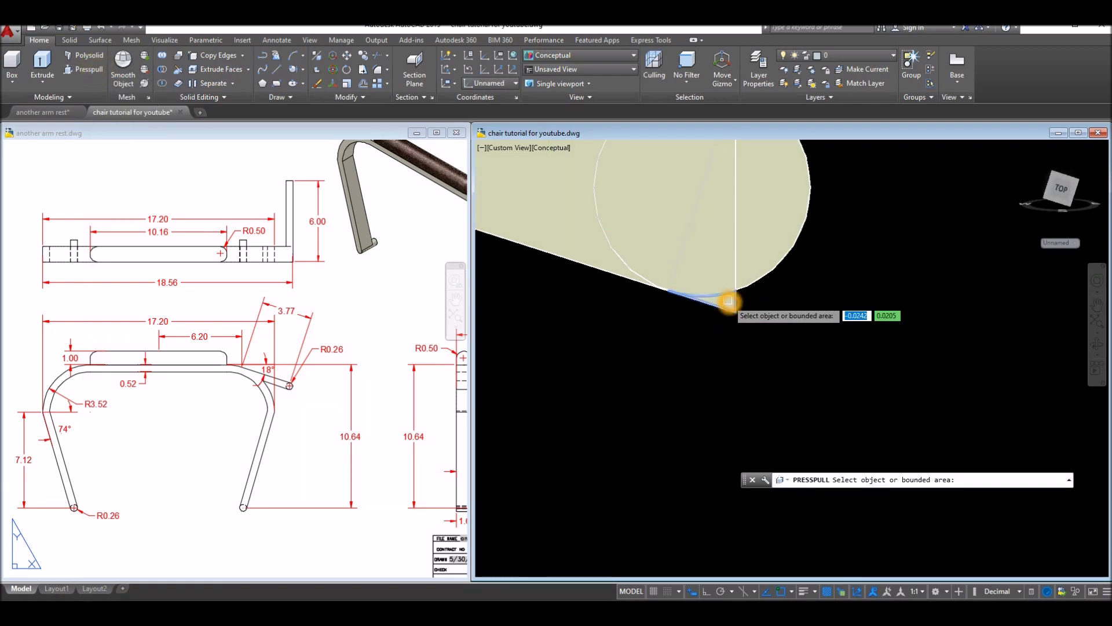
{"action": "middle_click_drag", "start_coordinate": [769, 312], "coordinate": [548, 155], "text": "shift"}
{"action": "middle_click_drag", "start_coordinate": [767, 319], "coordinate": [790, 323], "text": "shift"}
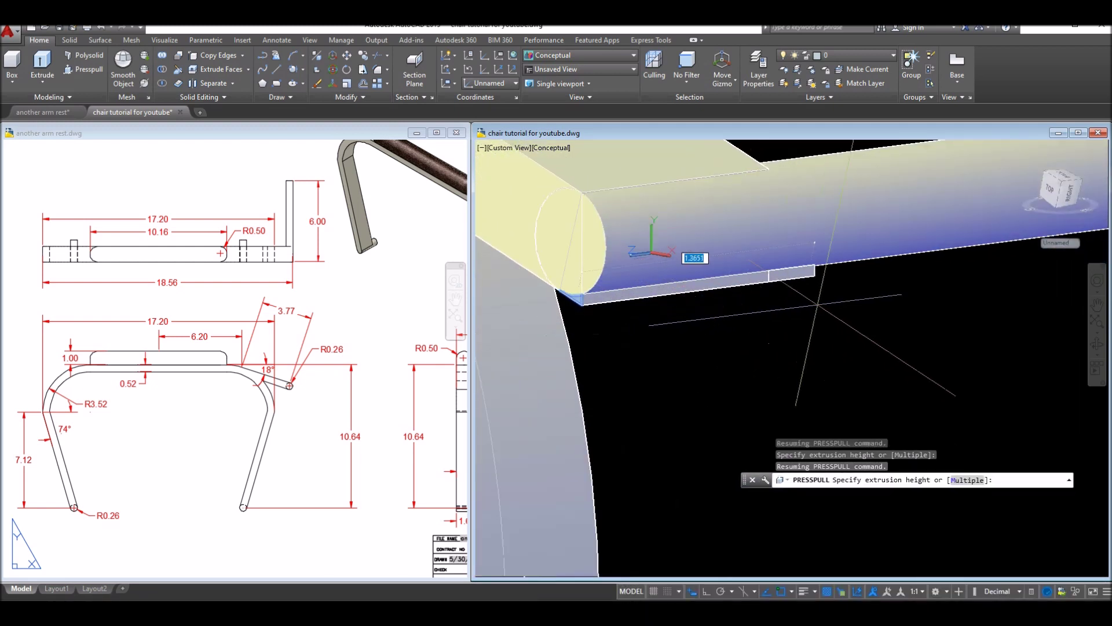
{"action": "left_click", "coordinate": [867, 298]}
{"action": "key", "text": "Return"}
Step: In the Front view, draw a circle centred on the midpoint of the right leg's lower end edge, with its radius reaching the edge's corner
{"action": "middle_click_drag", "start_coordinate": [775, 307], "coordinate": [738, 274], "text": "shift"}
{"action": "scroll", "coordinate": [758, 306], "scroll_direction": "down", "scroll_amount": 7}
{"action": "middle_click_drag", "start_coordinate": [680, 363], "coordinate": [770, 355], "text": "shift"}
{"action": "scroll", "coordinate": [695, 363], "scroll_direction": "up", "scroll_amount": 6}
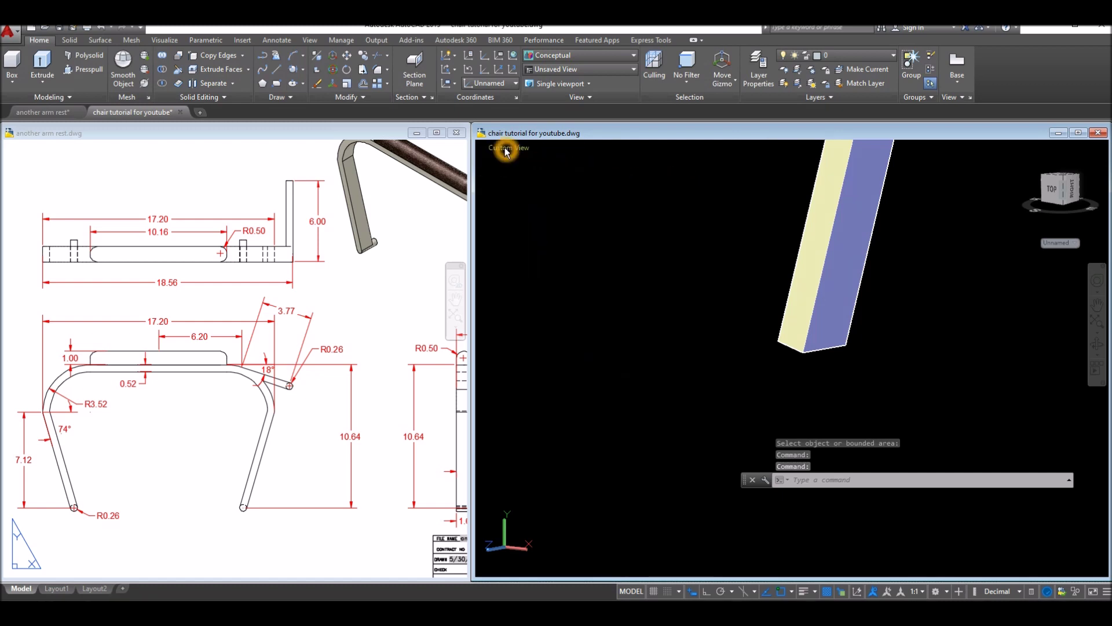
{"action": "left_click", "coordinate": [506, 150]}
{"action": "left_click", "coordinate": [541, 228]}
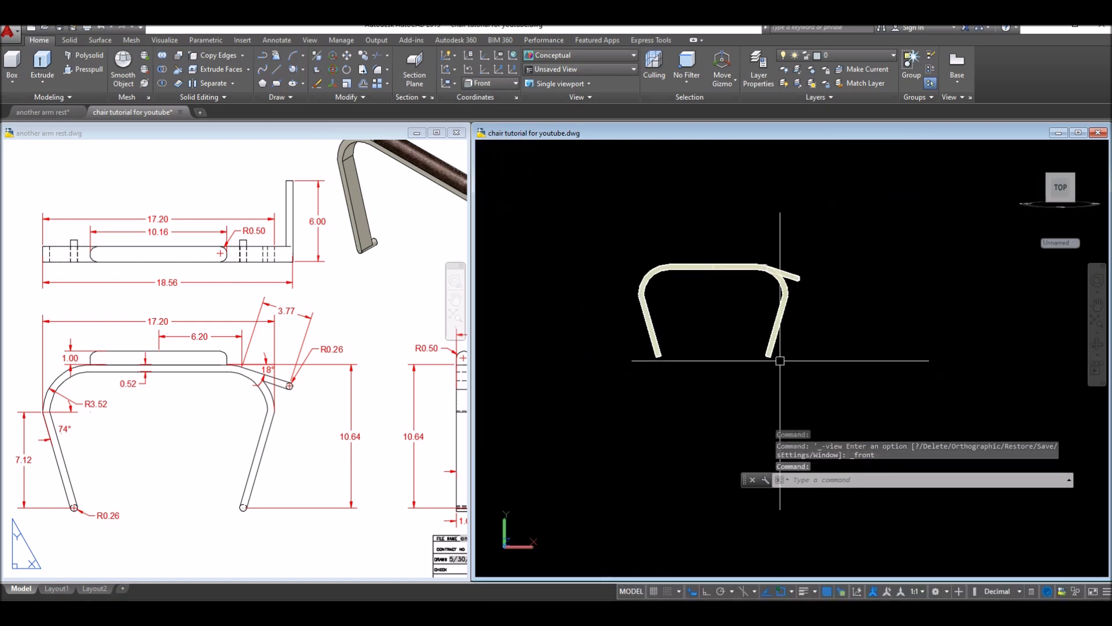
{"action": "scroll", "coordinate": [780, 360], "scroll_direction": "up", "scroll_amount": 10}
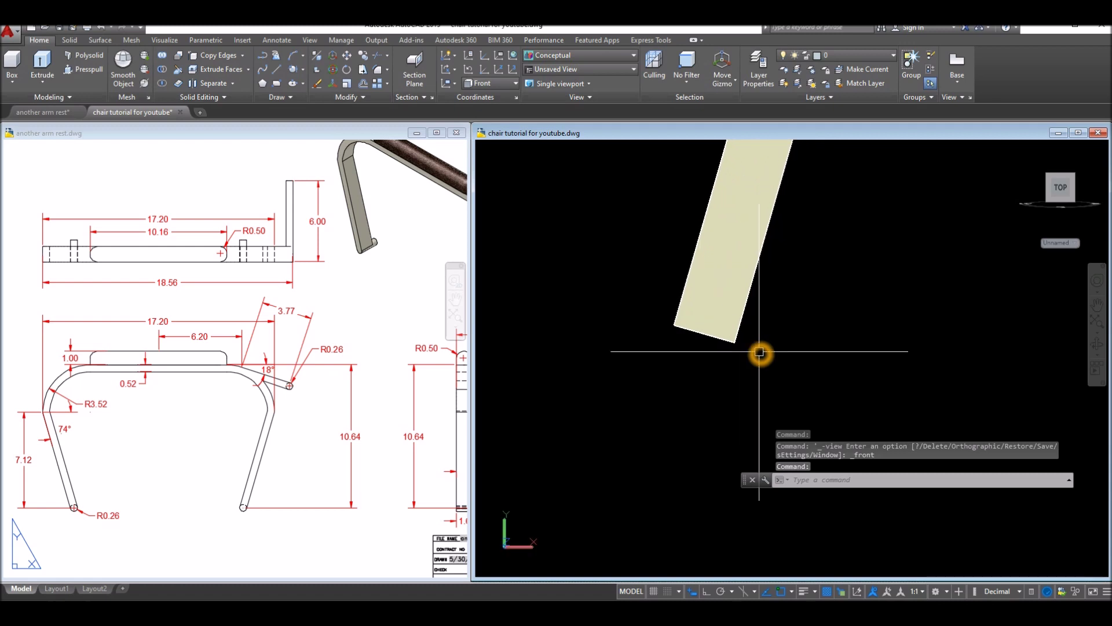
{"action": "type", "text": "c"}
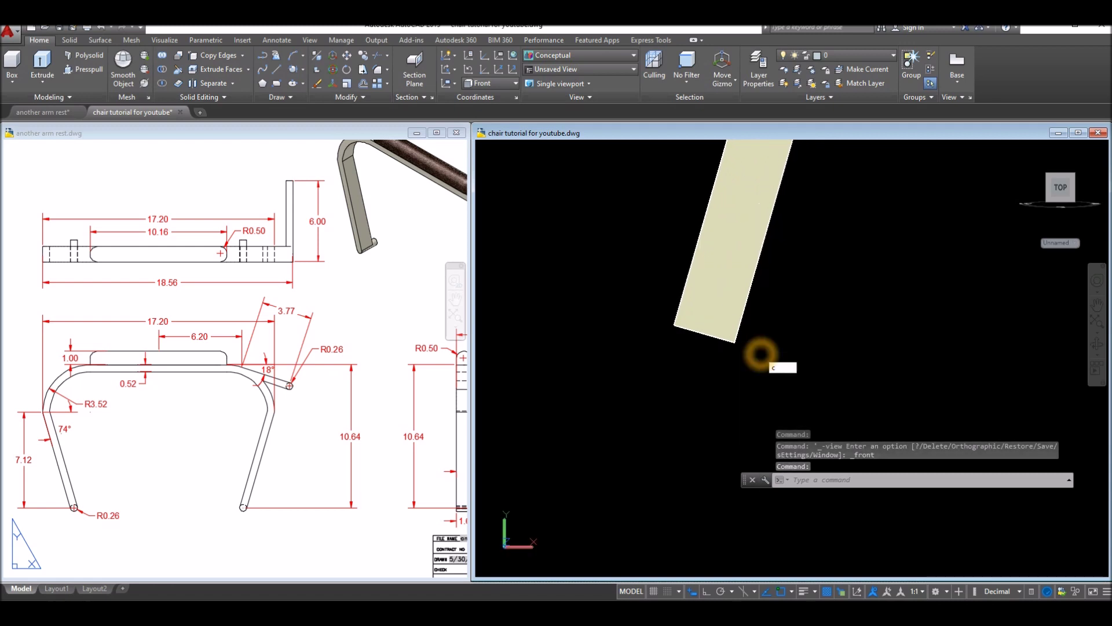
{"action": "key", "text": "Return"}
{"action": "left_click", "coordinate": [704, 336]}
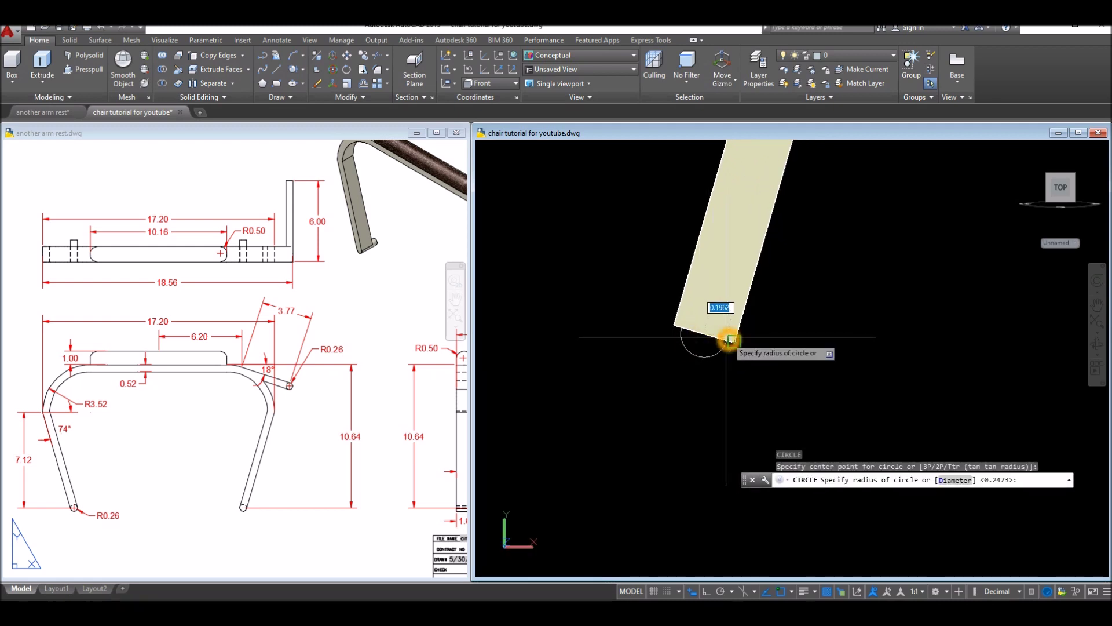
{"action": "left_click", "coordinate": [734, 340]}
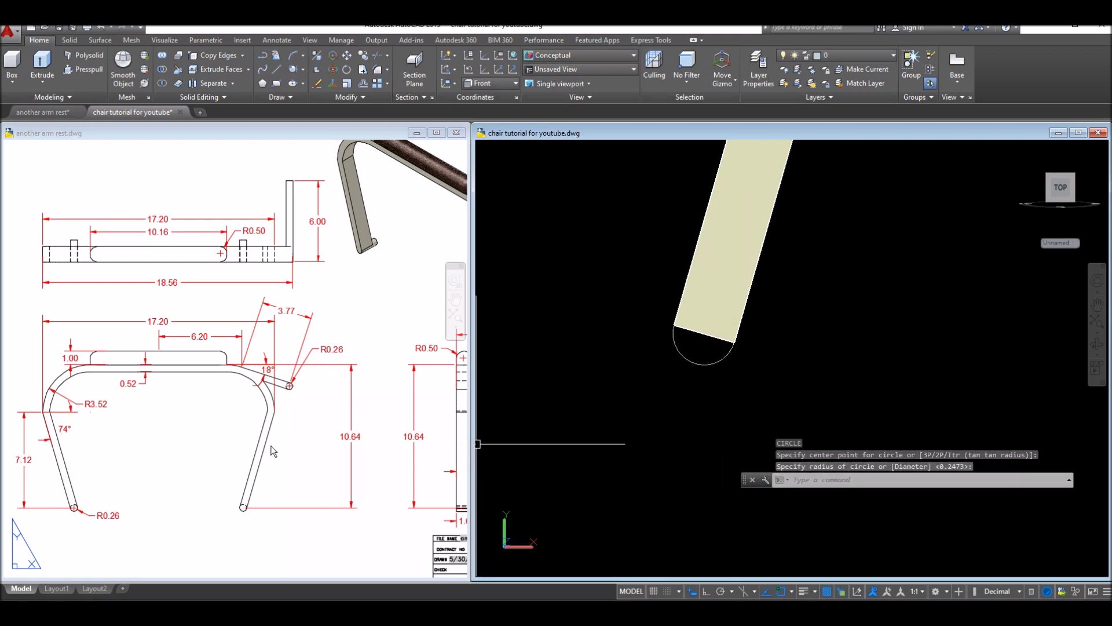
Step: Examine the reference drawing's front, side and isometric views for the size of the round pins at the leg ends
{"action": "left_click", "coordinate": [270, 466]}
{"action": "middle_click_drag", "start_coordinate": [266, 479], "coordinate": [255, 394]}
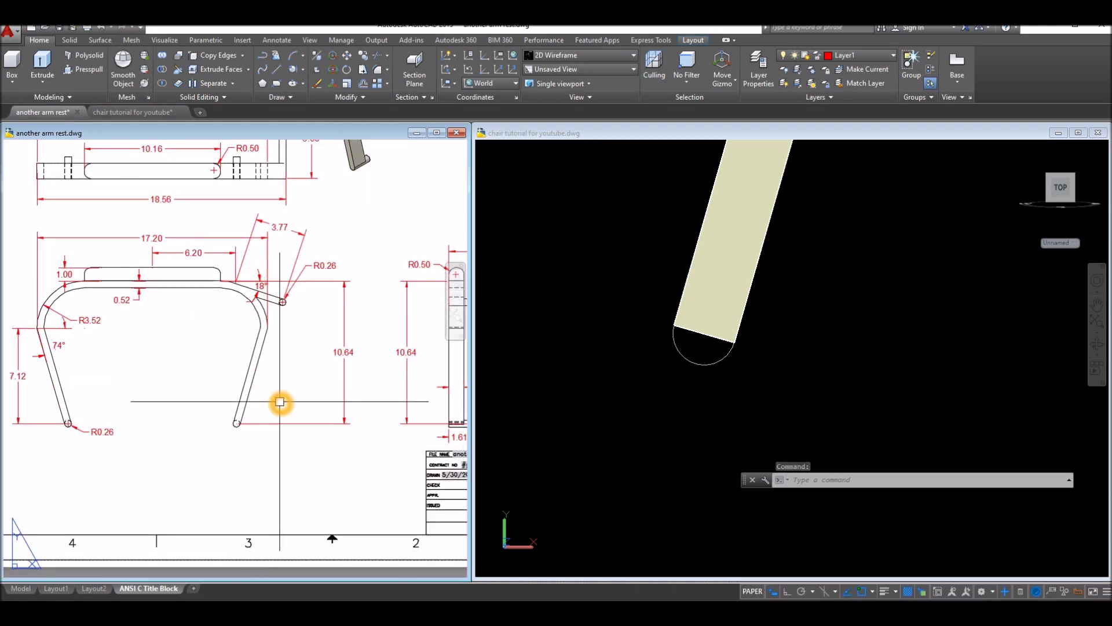
{"action": "scroll", "coordinate": [280, 401], "scroll_direction": "down", "scroll_amount": 5}
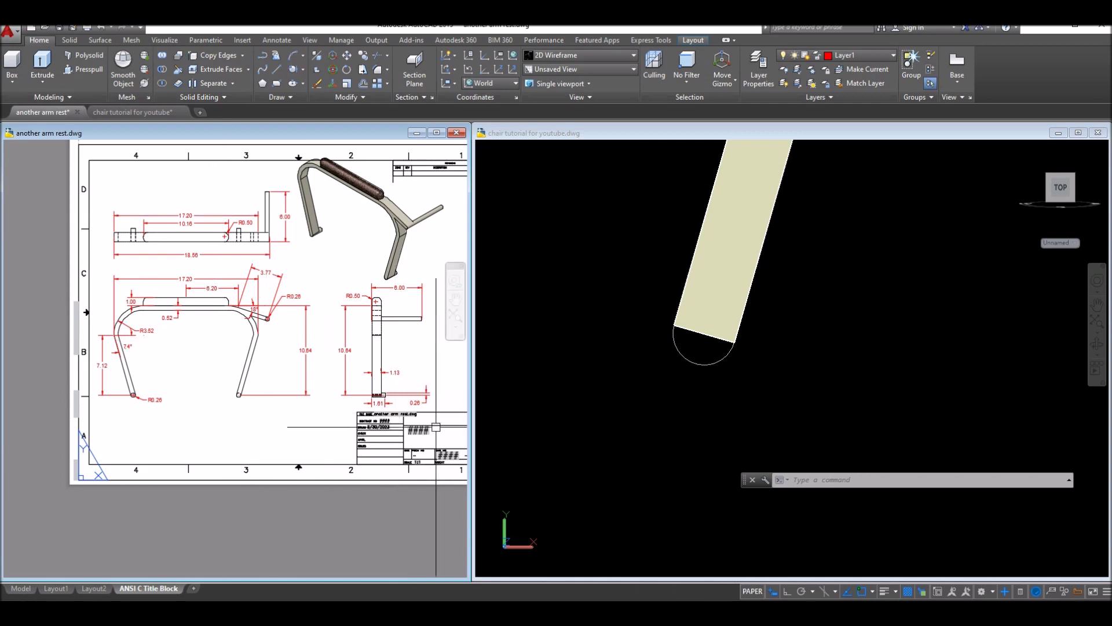
{"action": "scroll", "coordinate": [380, 424], "scroll_direction": "up", "scroll_amount": 6}
{"action": "scroll", "coordinate": [192, 351], "scroll_direction": "down", "scroll_amount": 6}
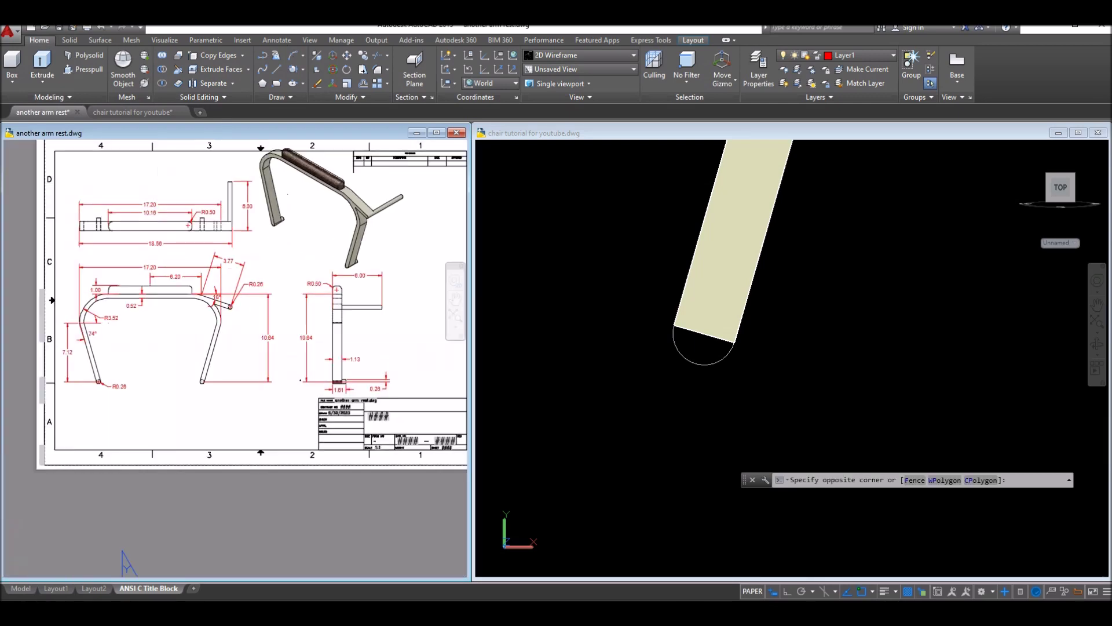
{"action": "middle_click_drag", "start_coordinate": [201, 277], "coordinate": [219, 281]}
{"action": "key", "text": "Escape"}
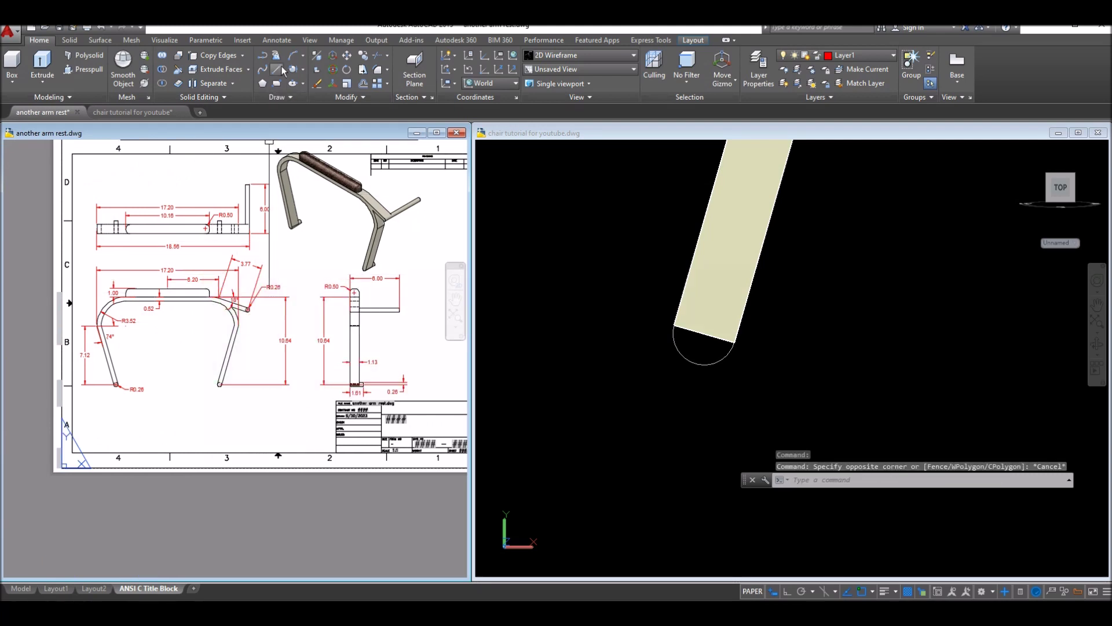
Step: Add a vertical linear dimension to the reference top view, from the armrest's lower edge to the top of the leg pin
{"action": "left_click", "coordinate": [281, 43]}
{"action": "left_click", "coordinate": [197, 65]}
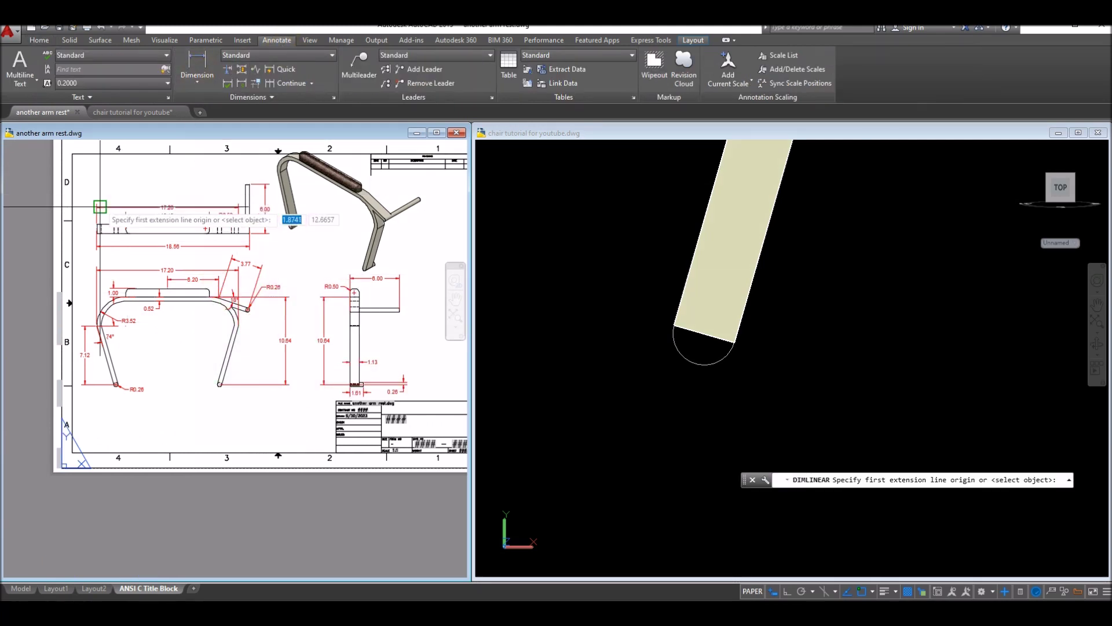
{"action": "scroll", "coordinate": [102, 220], "scroll_direction": "up", "scroll_amount": 5}
{"action": "scroll", "coordinate": [103, 220], "scroll_direction": "down", "scroll_amount": 3}
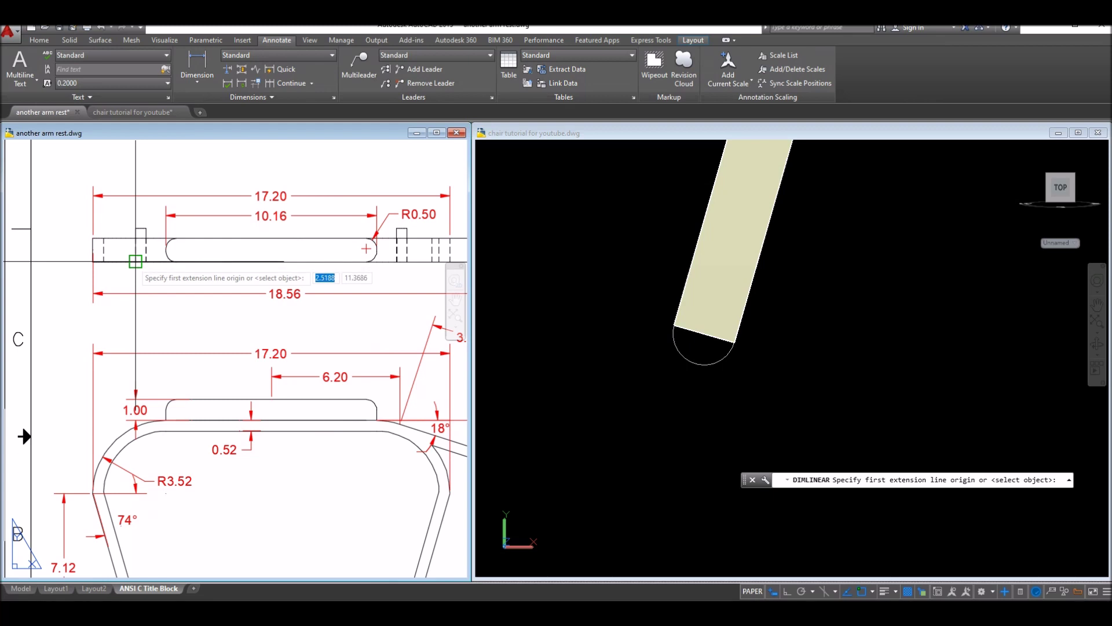
{"action": "left_click", "coordinate": [135, 261]}
{"action": "left_click", "coordinate": [137, 228]}
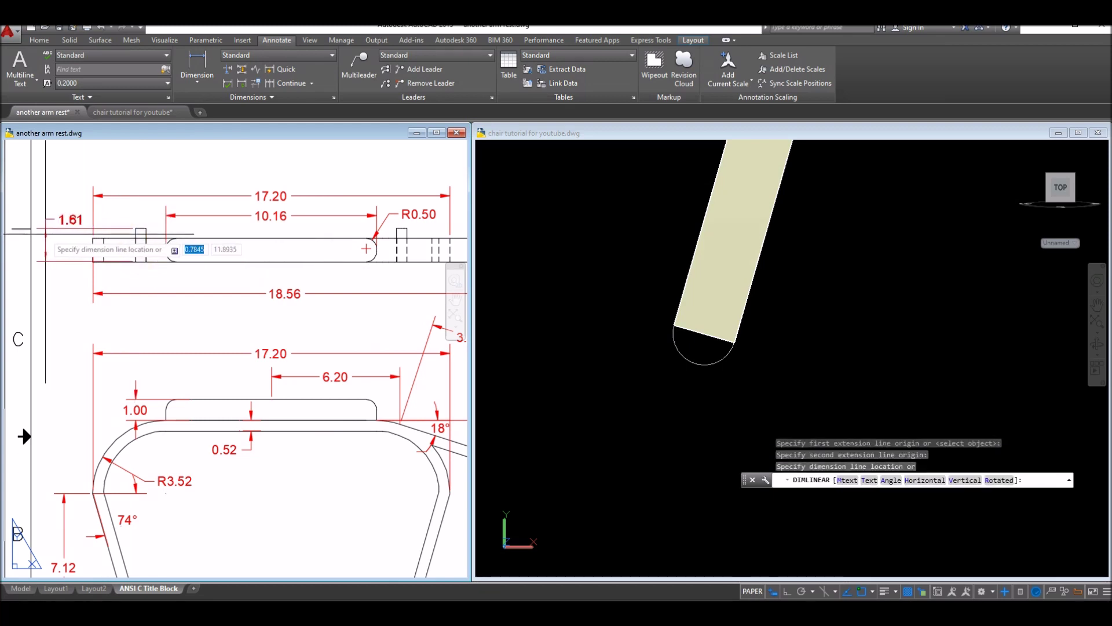
{"action": "left_click", "coordinate": [46, 235]}
Step: In the chair model, move the pin circle to the midpoint of the front lower edge of the right leg's end
{"action": "left_click", "coordinate": [827, 349]}
{"action": "middle_click_drag", "start_coordinate": [827, 350], "coordinate": [748, 353], "text": "shift"}
{"action": "scroll", "coordinate": [752, 354], "scroll_direction": "down", "scroll_amount": 5}
{"action": "scroll", "coordinate": [752, 354], "scroll_direction": "down", "scroll_amount": 3}
{"action": "scroll", "coordinate": [736, 352], "scroll_direction": "up", "scroll_amount": 5}
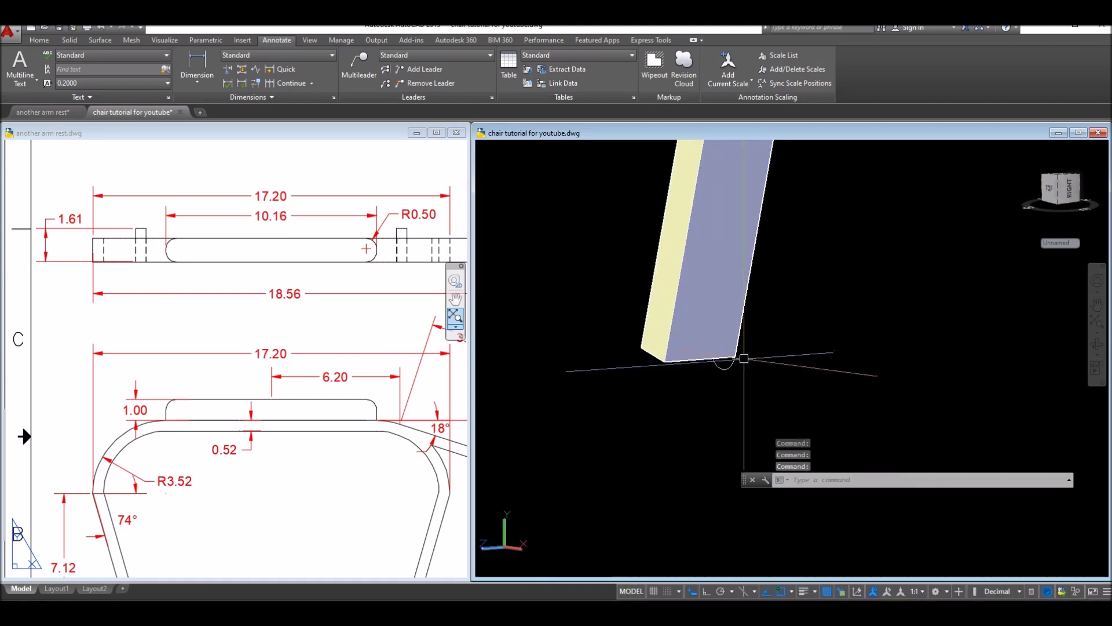
{"action": "right_click", "coordinate": [783, 296]}
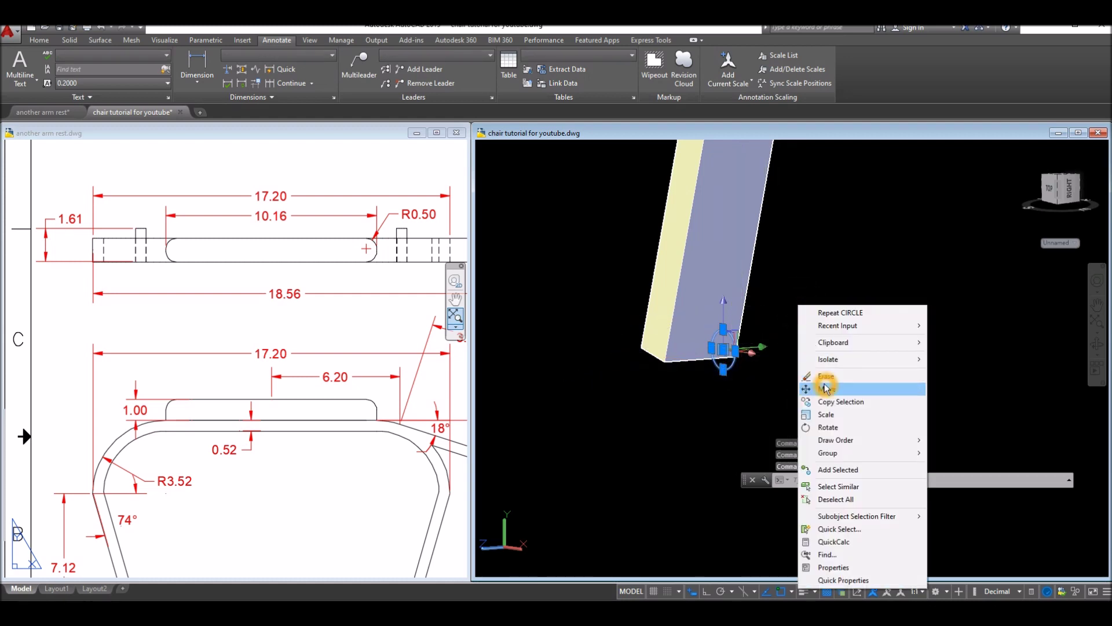
{"action": "left_click", "coordinate": [806, 383]}
{"action": "left_click", "coordinate": [738, 363]}
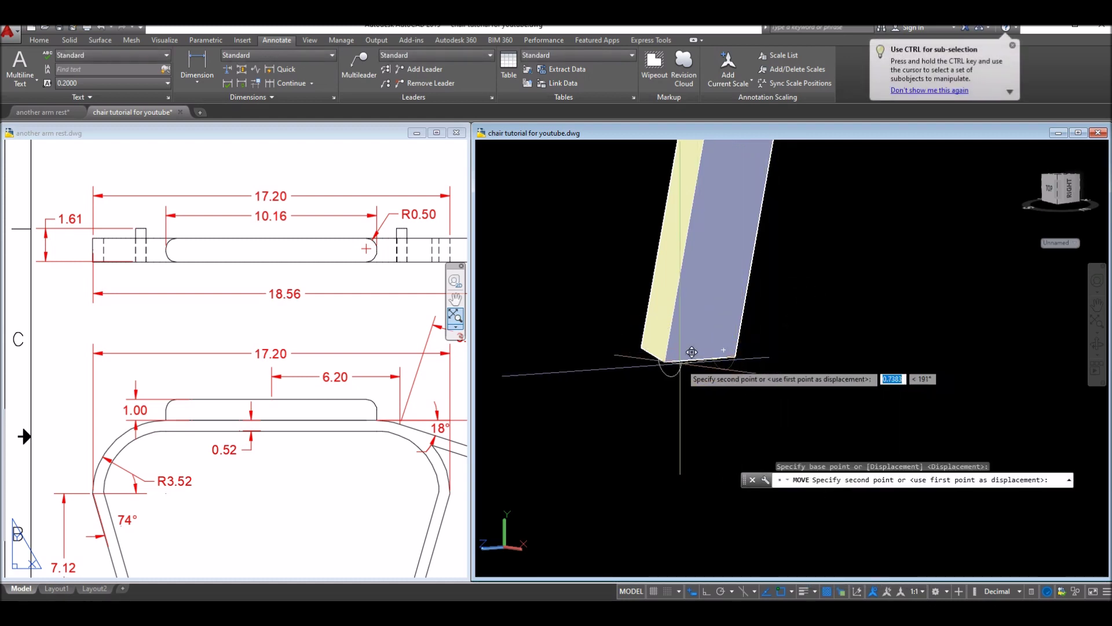
{"action": "left_click", "coordinate": [669, 365]}
Step: Extrude the circle 1.61 along the leg's depth toward the back to form the round pin
{"action": "left_click", "coordinate": [652, 365]}
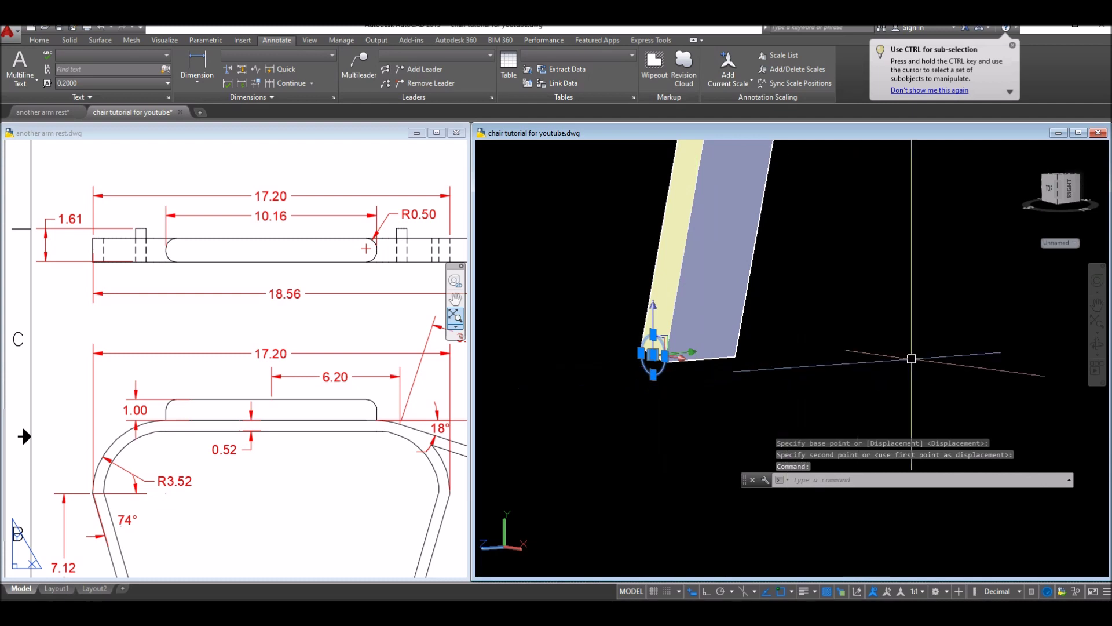
{"action": "left_click", "coordinate": [39, 40]}
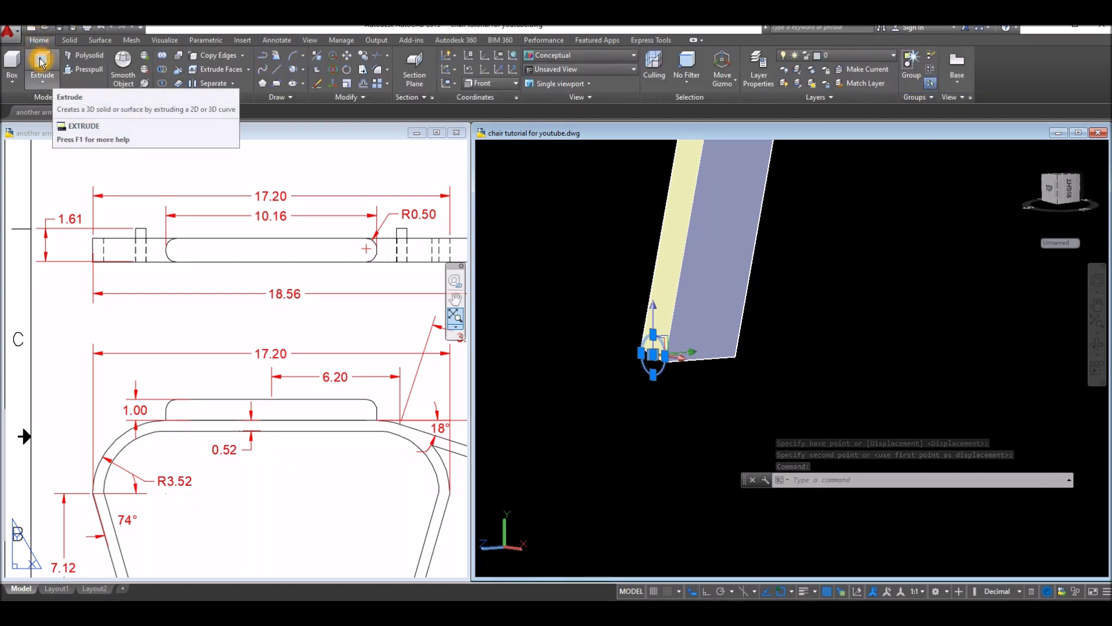
{"action": "left_click", "coordinate": [42, 63]}
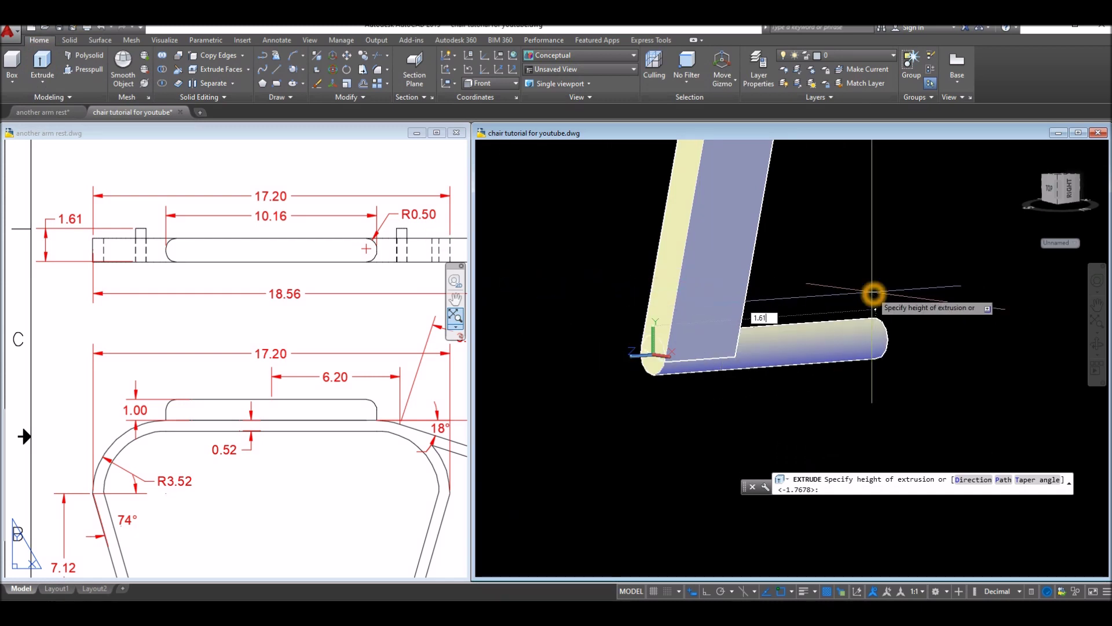
{"action": "key", "text": "Return"}
Step: Copy the pin from its front face centre to the midpoint of the left leg's front lower edge
{"action": "left_click", "coordinate": [770, 355]}
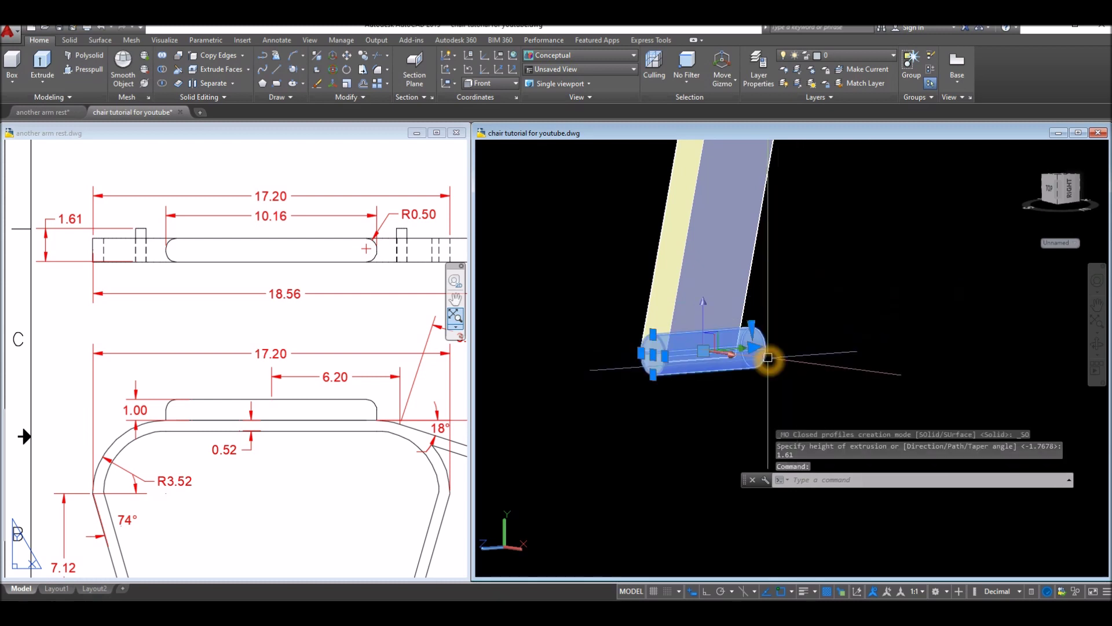
{"action": "right_click", "coordinate": [810, 289]}
{"action": "left_click", "coordinate": [844, 385]}
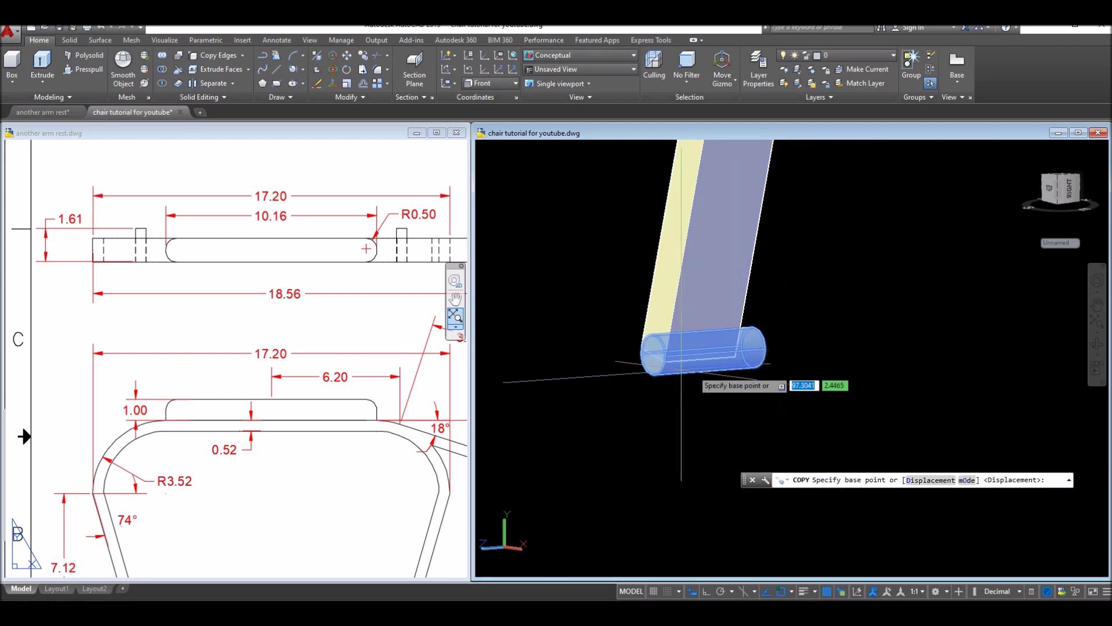
{"action": "right_click", "coordinate": [653, 356], "text": "shift"}
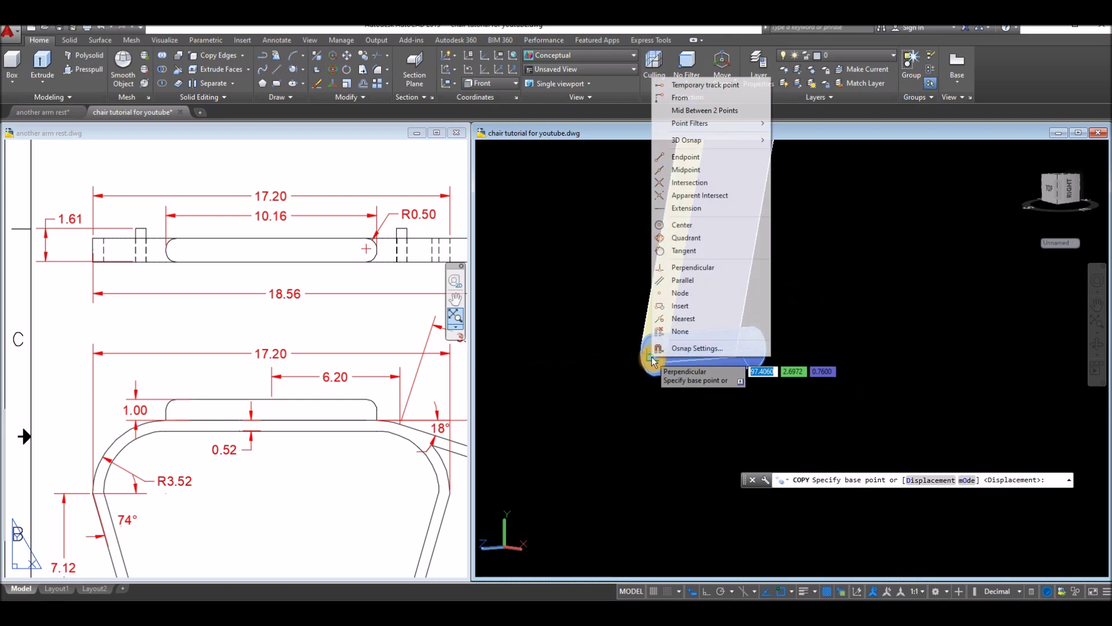
{"action": "left_click", "coordinate": [682, 225]}
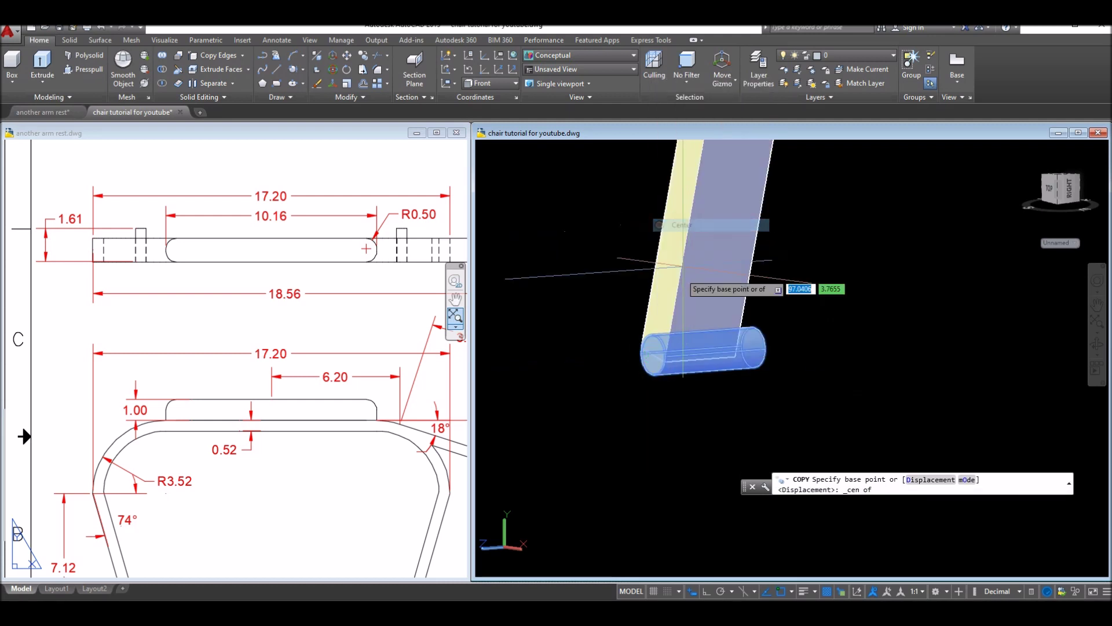
{"action": "left_click", "coordinate": [652, 349]}
{"action": "scroll", "coordinate": [613, 338], "scroll_direction": "down", "scroll_amount": 5}
{"action": "middle_click_drag", "start_coordinate": [612, 337], "coordinate": [678, 347]}
{"action": "scroll", "coordinate": [570, 342], "scroll_direction": "up", "scroll_amount": 6}
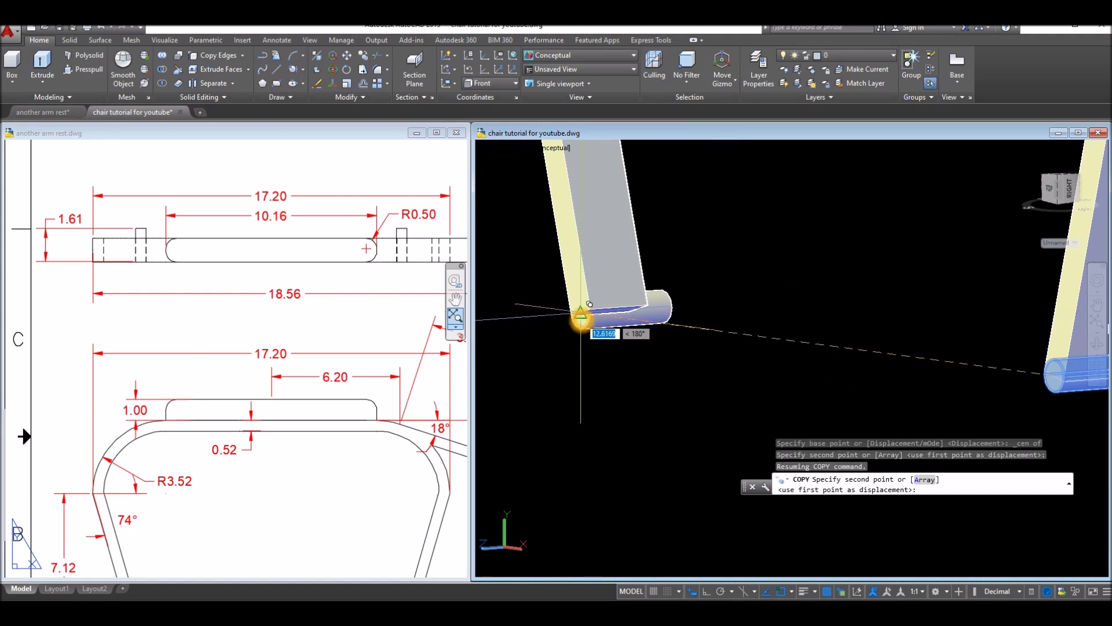
{"action": "left_click", "coordinate": [581, 321]}
{"action": "right_click", "coordinate": [686, 335]}
{"action": "left_click", "coordinate": [713, 341]}
Step: Union all armrest parts, including the legs, branch, rod and both pins, into one solid
{"action": "scroll", "coordinate": [666, 336], "scroll_direction": "down", "scroll_amount": 5}
{"action": "middle_click_drag", "start_coordinate": [666, 336], "coordinate": [651, 340], "text": "shift"}
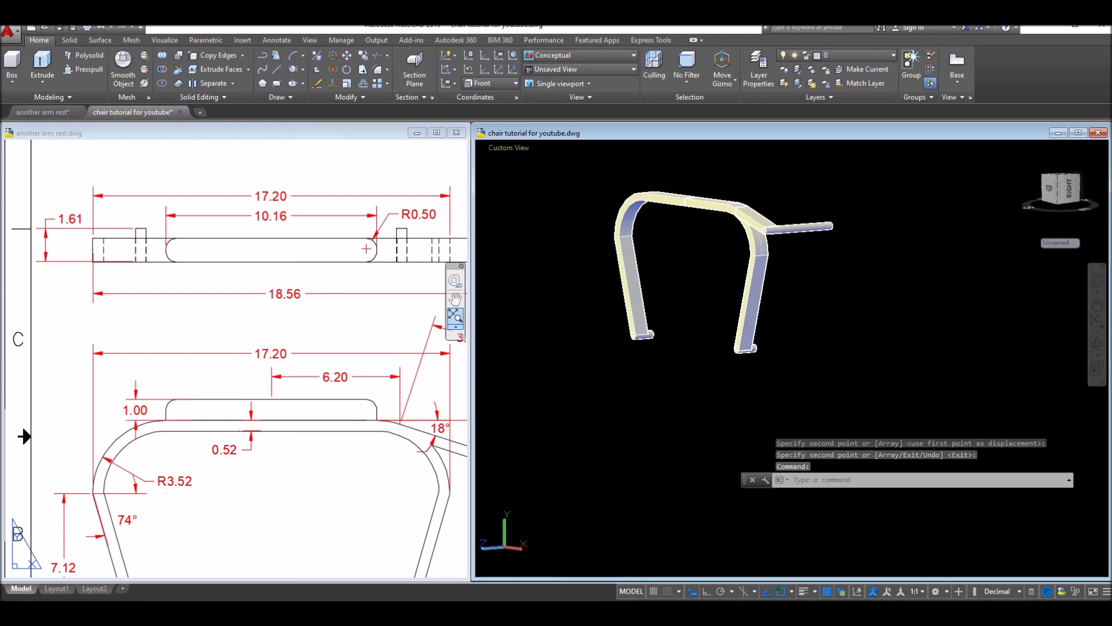
{"action": "left_click", "coordinate": [70, 40]}
{"action": "left_click", "coordinate": [220, 67]}
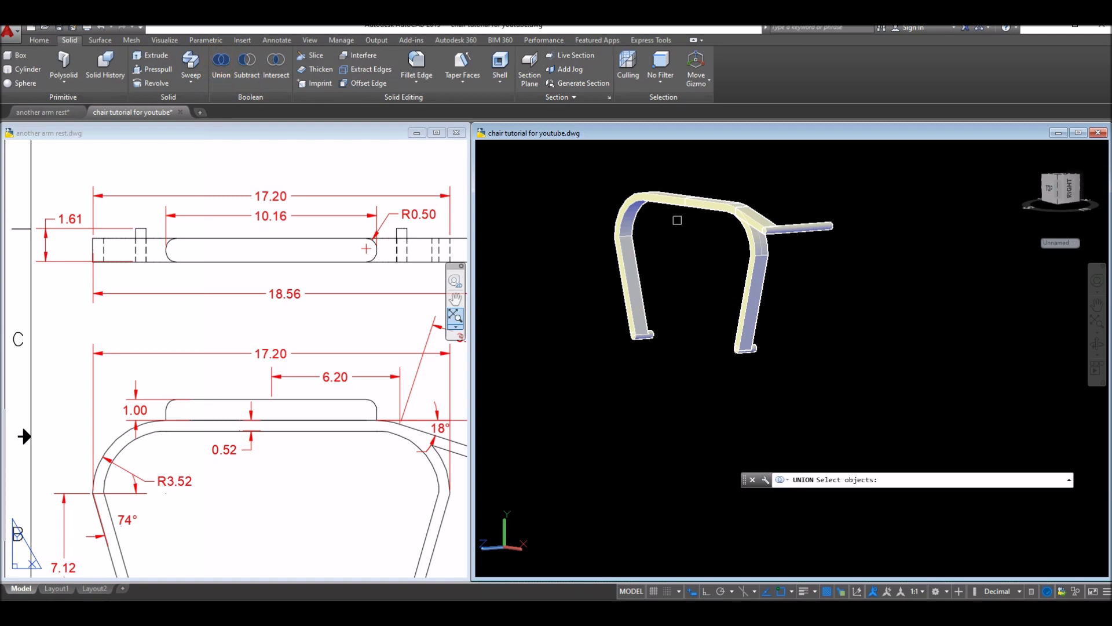
{"action": "left_click", "coordinate": [862, 385]}
{"action": "left_click", "coordinate": [538, 171]}
{"action": "key", "text": "Return"}
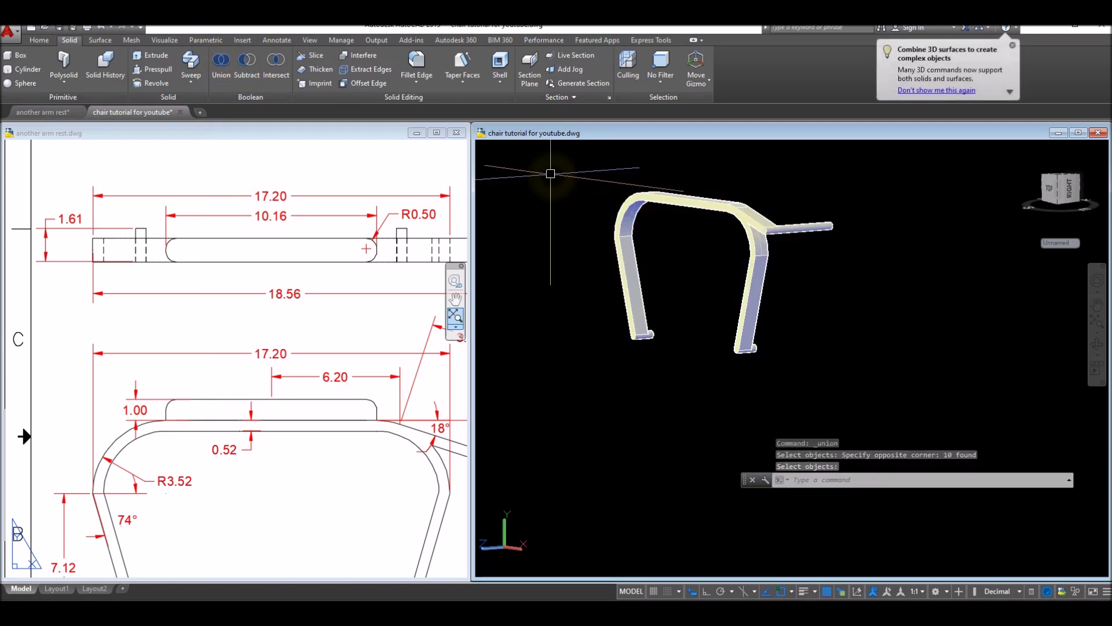
Step: Display the armrest model in the Realistic visual style
{"action": "middle_click_drag", "start_coordinate": [551, 174], "coordinate": [566, 209], "text": "shift"}
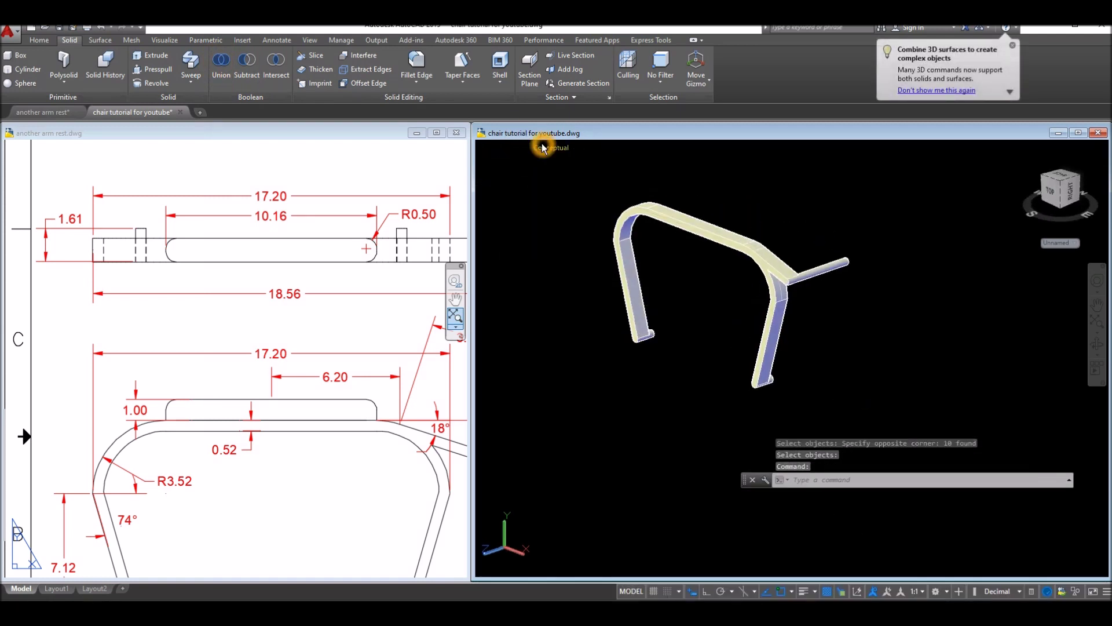
{"action": "left_click", "coordinate": [543, 149]}
{"action": "left_click", "coordinate": [594, 221]}
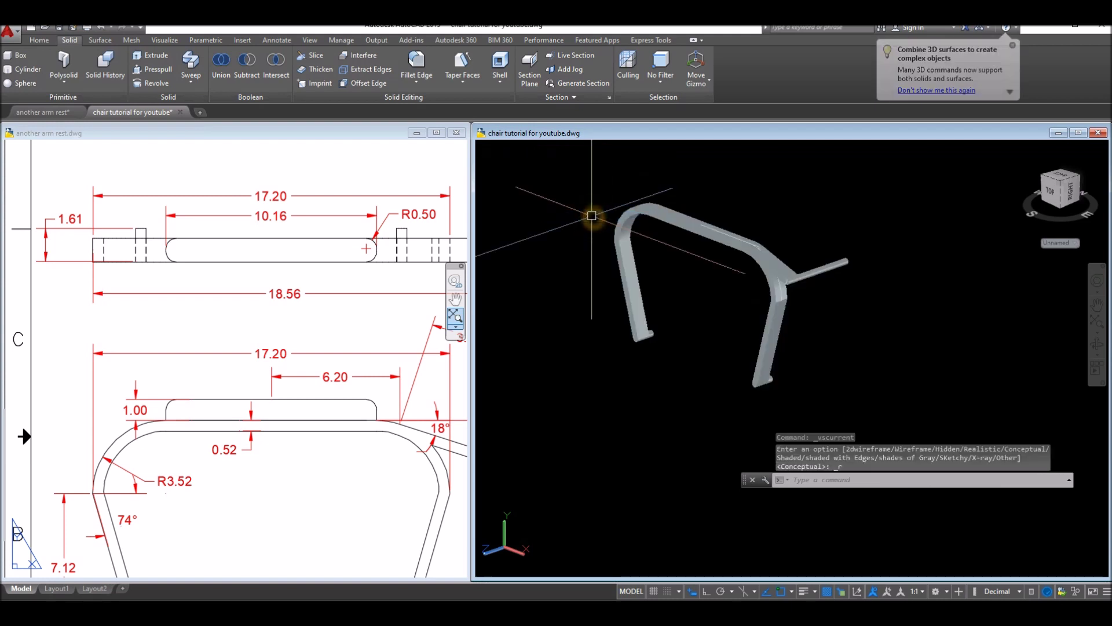
{"action": "middle_click_drag", "start_coordinate": [609, 231], "coordinate": [647, 308], "text": "shift"}
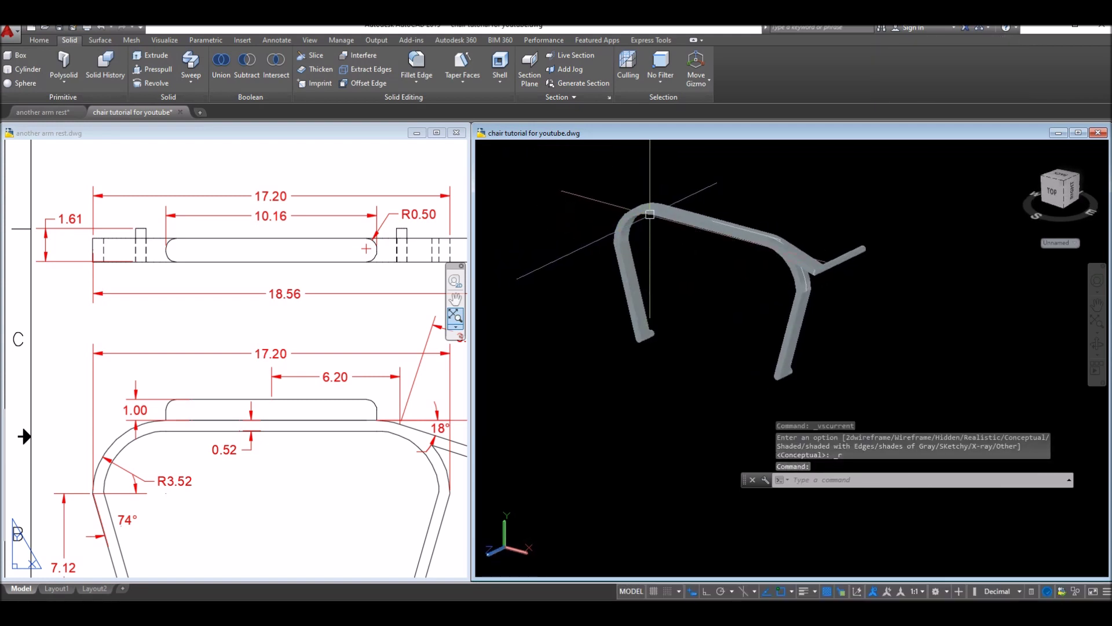
Step: Move the unioned armrest solid away from the leftover construction curves
{"action": "key", "text": "ctrl+a"}
{"action": "right_click", "coordinate": [571, 187]}
{"action": "left_click", "coordinate": [589, 271]}
{"action": "left_click", "coordinate": [609, 276]}
{"action": "middle_click_drag", "start_coordinate": [609, 276], "coordinate": [711, 301], "text": "shift"}
{"action": "left_click", "coordinate": [711, 301]}
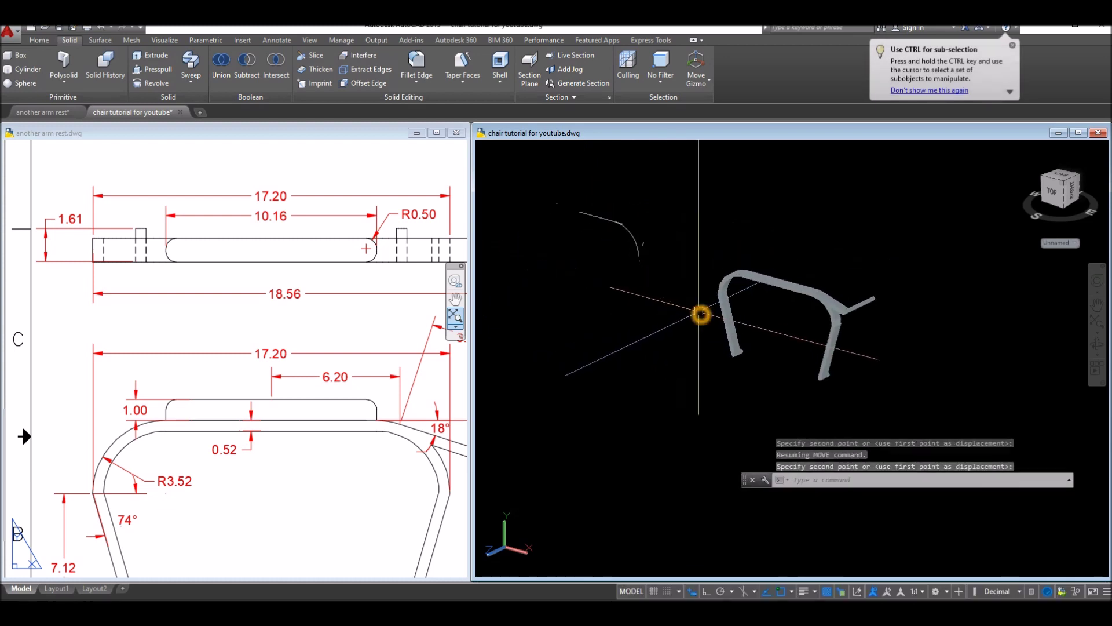
Step: Delete the leftover construction lines and arcs from the armrest's former position
{"action": "left_click", "coordinate": [671, 290]}
{"action": "left_click", "coordinate": [485, 169]}
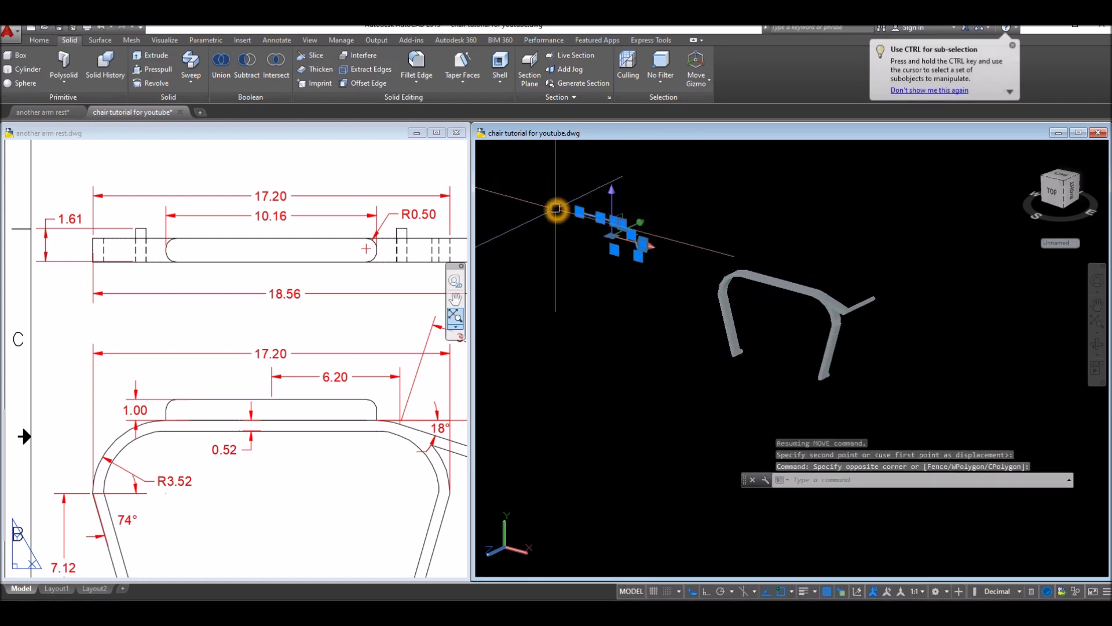
{"action": "key", "text": "Delete"}
{"action": "middle_click_drag", "start_coordinate": [618, 214], "coordinate": [566, 219]}
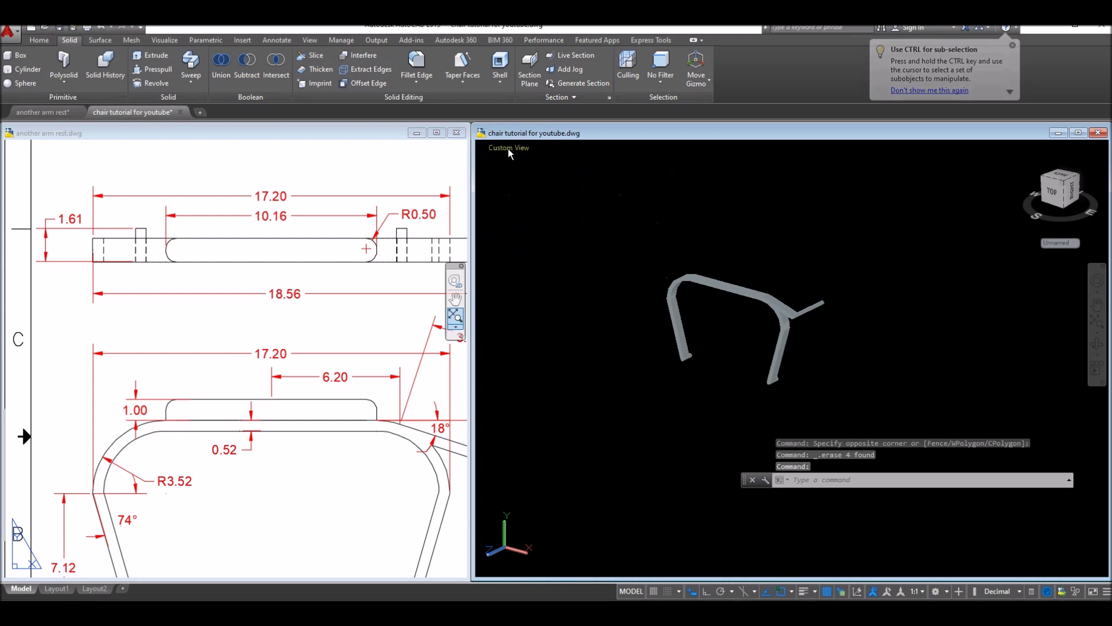
Step: Display the armrest model in the X-Ray visual style
{"action": "left_click", "coordinate": [547, 153]}
{"action": "left_click", "coordinate": [597, 293]}
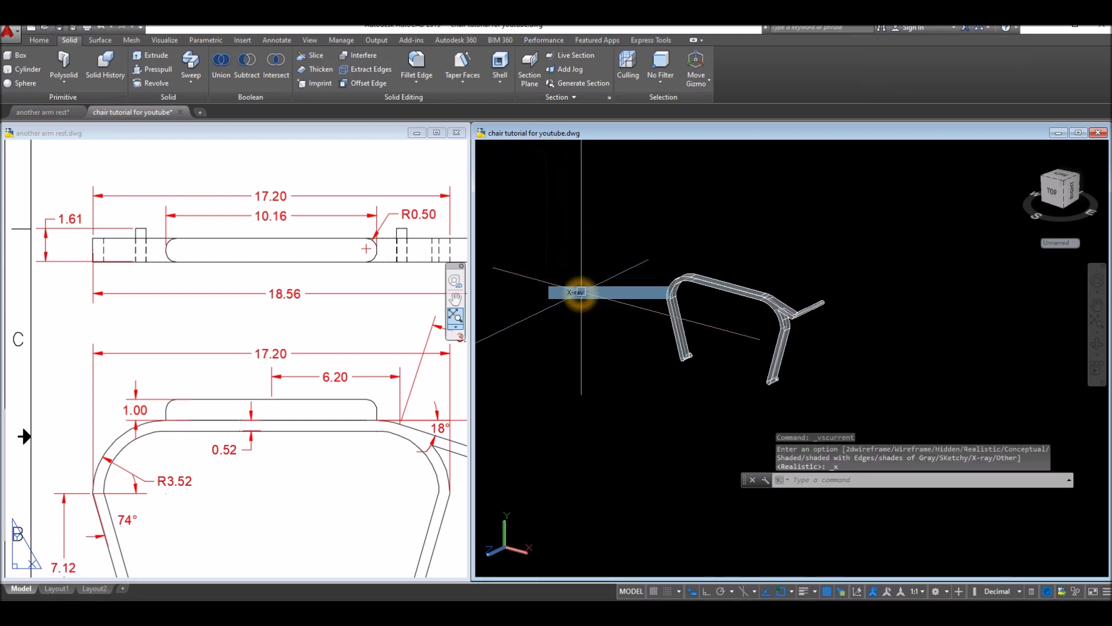
{"action": "mouse_move", "coordinate": [628, 256]}
{"action": "middle_mouse_down", "text": "shift"}
{"action": "mouse_move", "coordinate": [626, 298]}
{"action": "mouse_move", "coordinate": [643, 281]}
{"action": "middle_mouse_up", "text": "shift"}
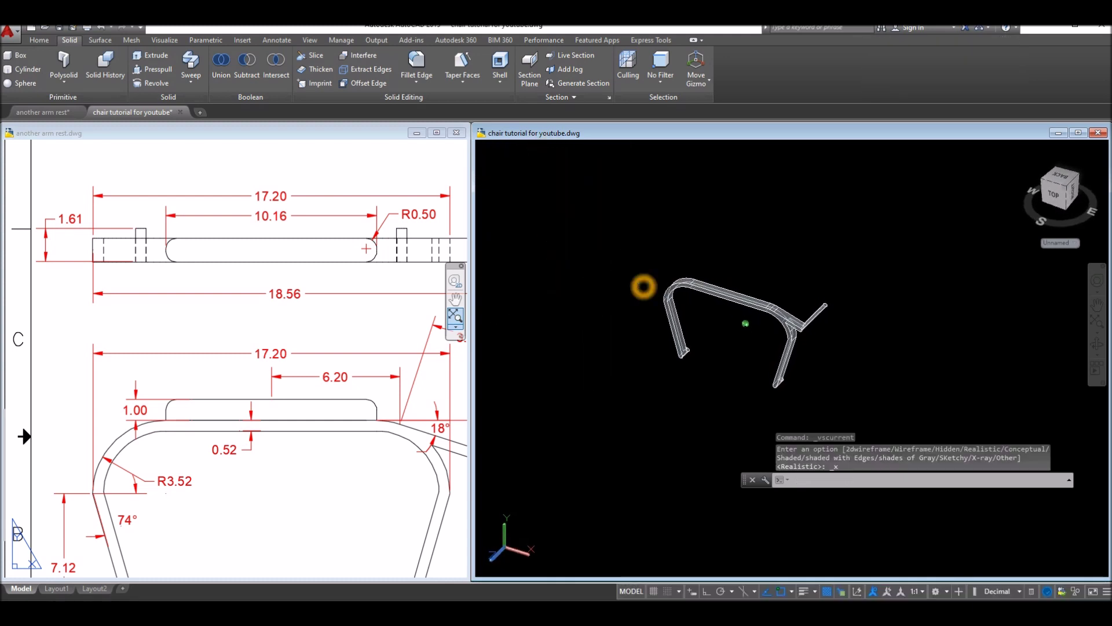
Step: Check the arm pad in the reference drawing and redefine the UCS by Z-axis vector, pointing Z vertically upward with polar tracking on
{"action": "left_click", "coordinate": [317, 467]}
{"action": "scroll", "coordinate": [317, 466], "scroll_direction": "down", "scroll_amount": 5}
{"action": "scroll", "coordinate": [273, 446], "scroll_direction": "up", "scroll_amount": 1}
{"action": "middle_click_drag", "start_coordinate": [302, 420], "coordinate": [263, 412]}
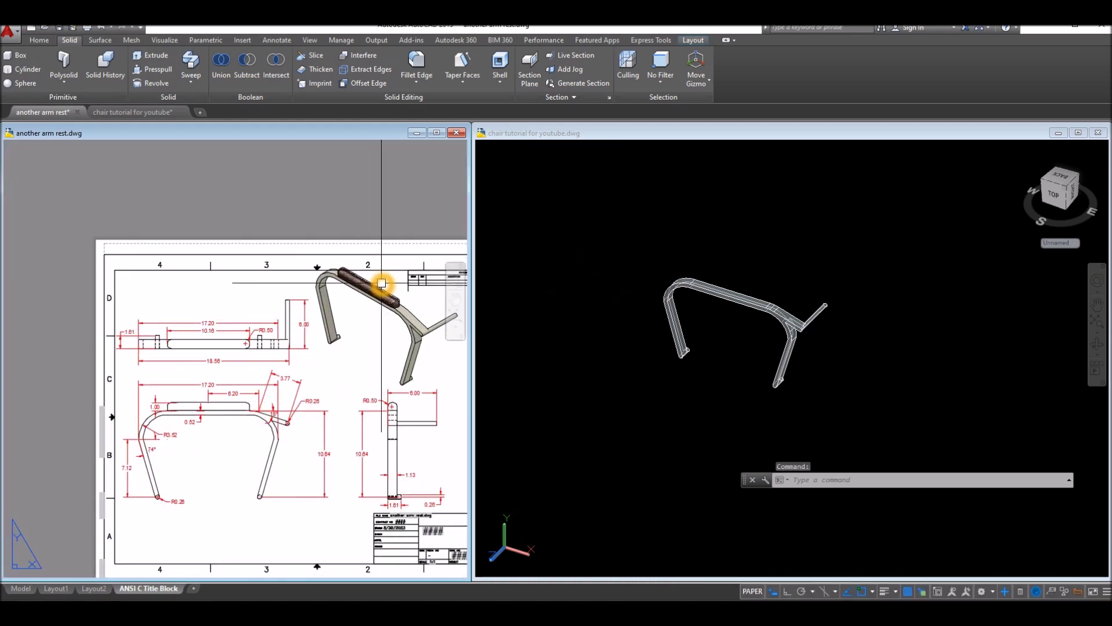
{"action": "left_click", "coordinate": [662, 280]}
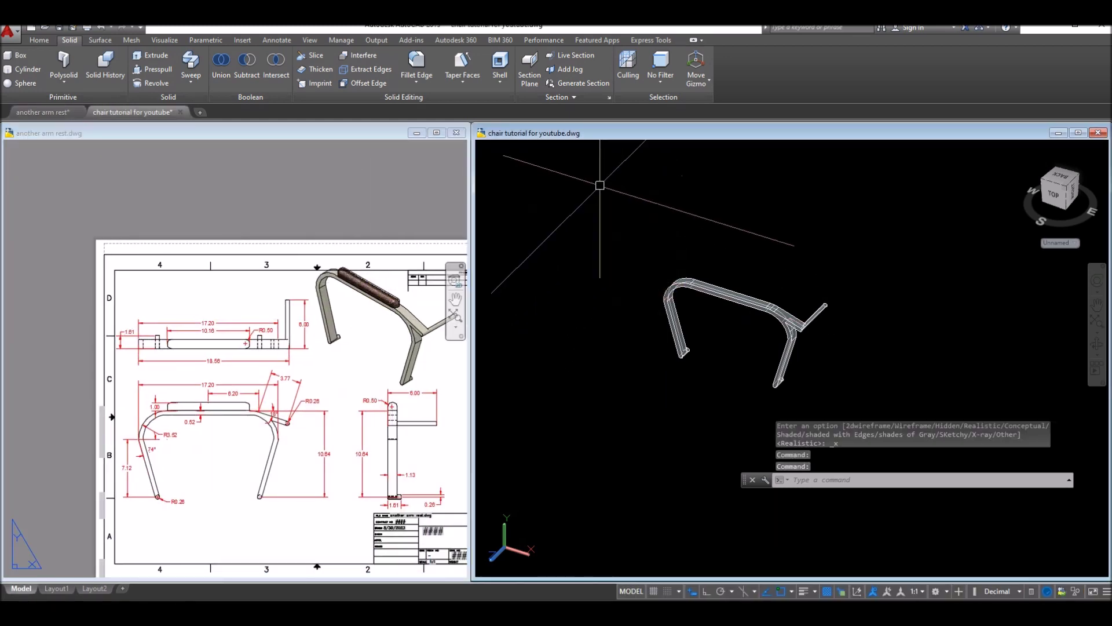
{"action": "left_click", "coordinate": [39, 40]}
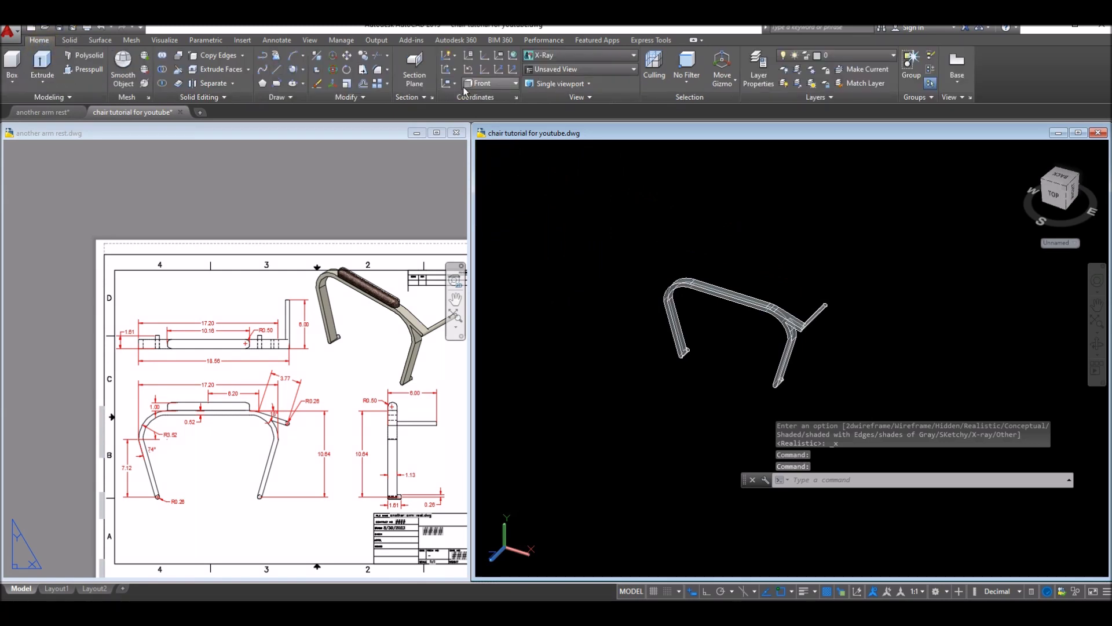
{"action": "left_click", "coordinate": [498, 71]}
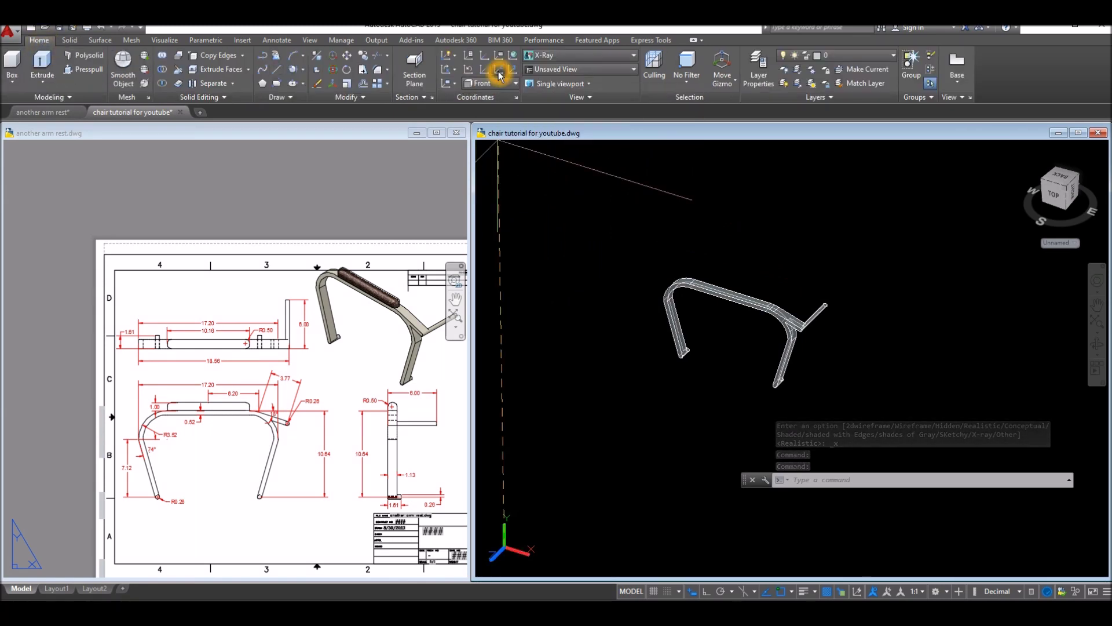
{"action": "left_click", "coordinate": [524, 386]}
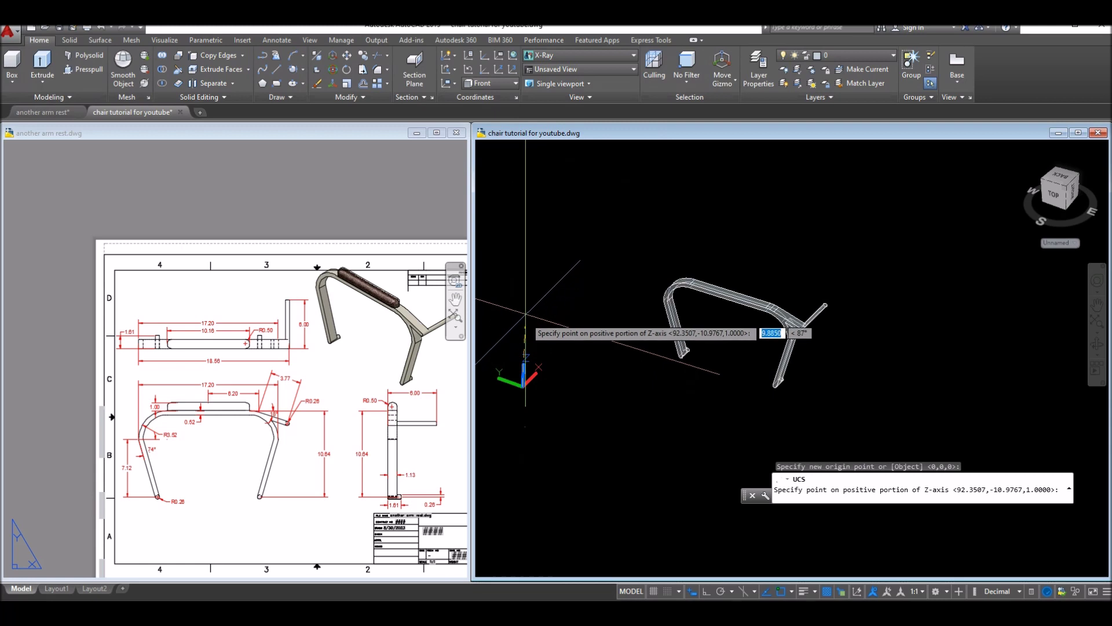
{"action": "left_click", "coordinate": [720, 591]}
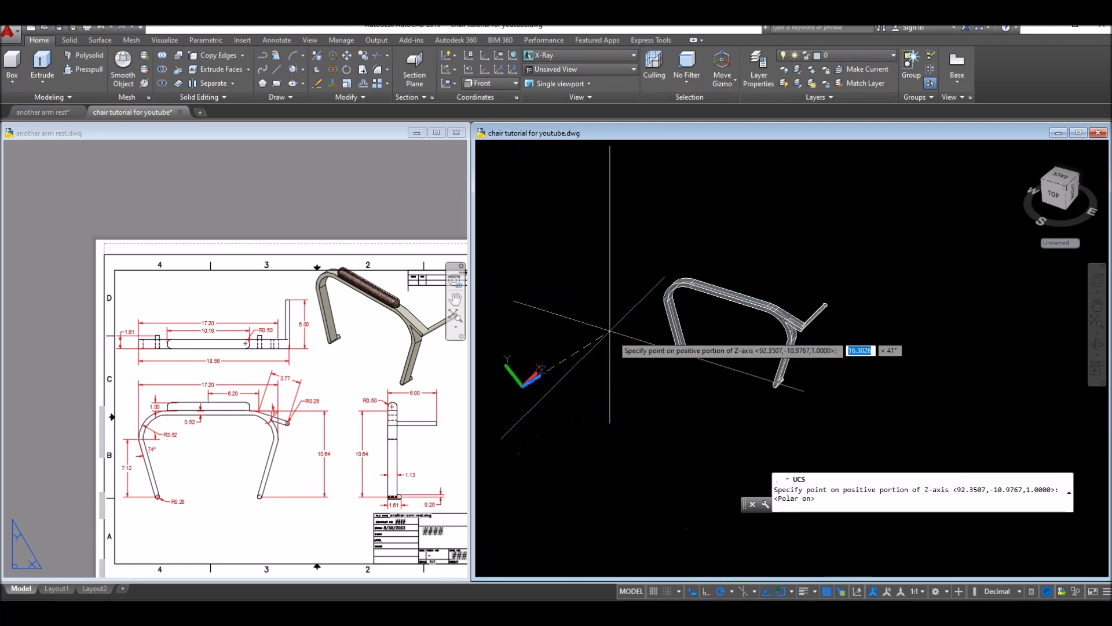
{"action": "left_click", "coordinate": [523, 264]}
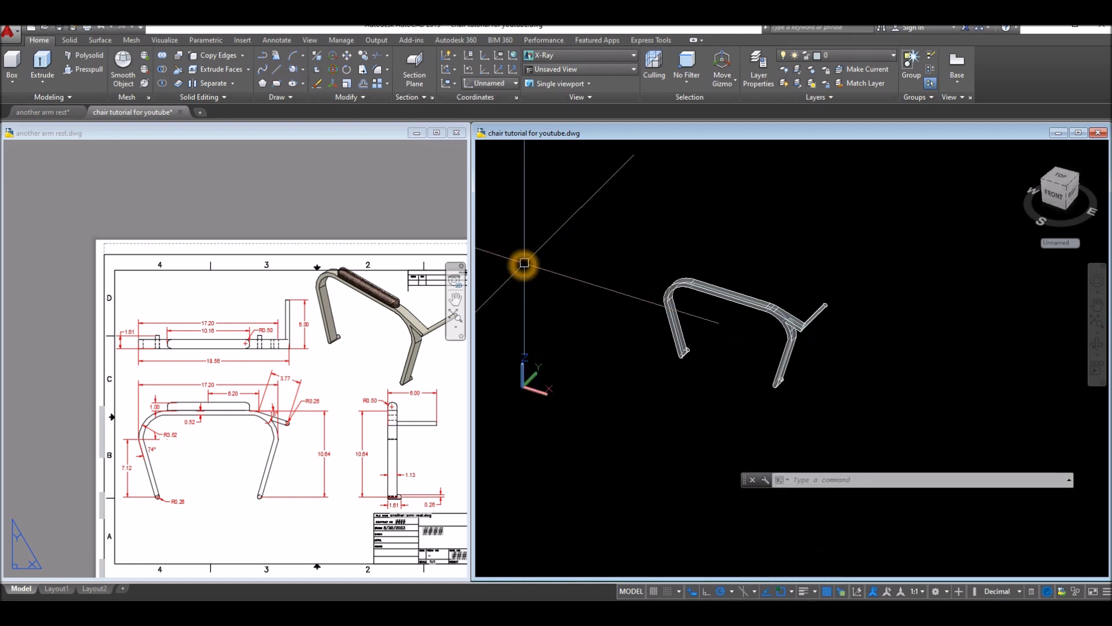
Step: Draw a box 1 unit high on the armrest frame, spanning opposite corners of the straight section's top face
{"action": "middle_click_drag", "start_coordinate": [551, 269], "coordinate": [527, 273]}
{"action": "scroll", "coordinate": [674, 303], "scroll_direction": "up", "scroll_amount": 3}
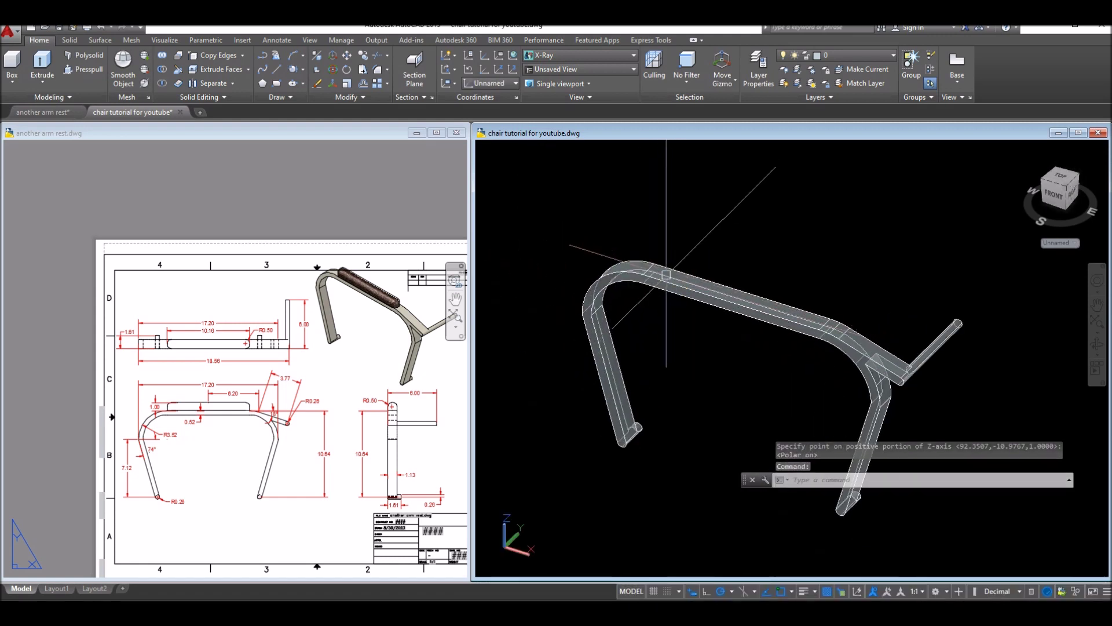
{"action": "scroll", "coordinate": [691, 283], "scroll_direction": "up", "scroll_amount": 5}
{"action": "middle_click_drag", "start_coordinate": [692, 283], "coordinate": [601, 288]}
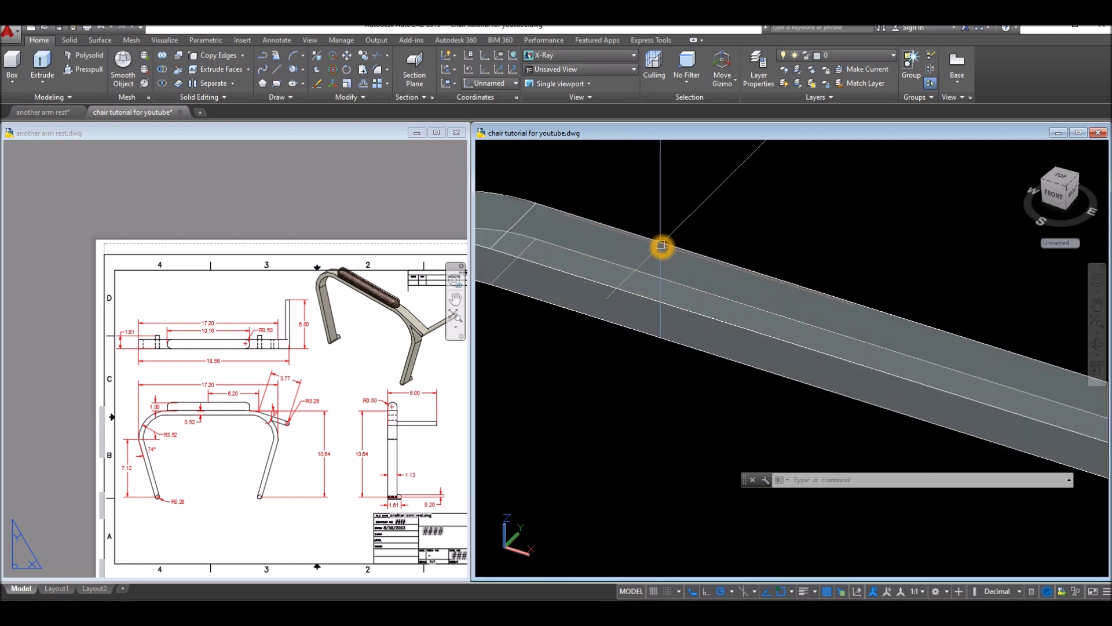
{"action": "scroll", "coordinate": [661, 245], "scroll_direction": "down", "scroll_amount": 2}
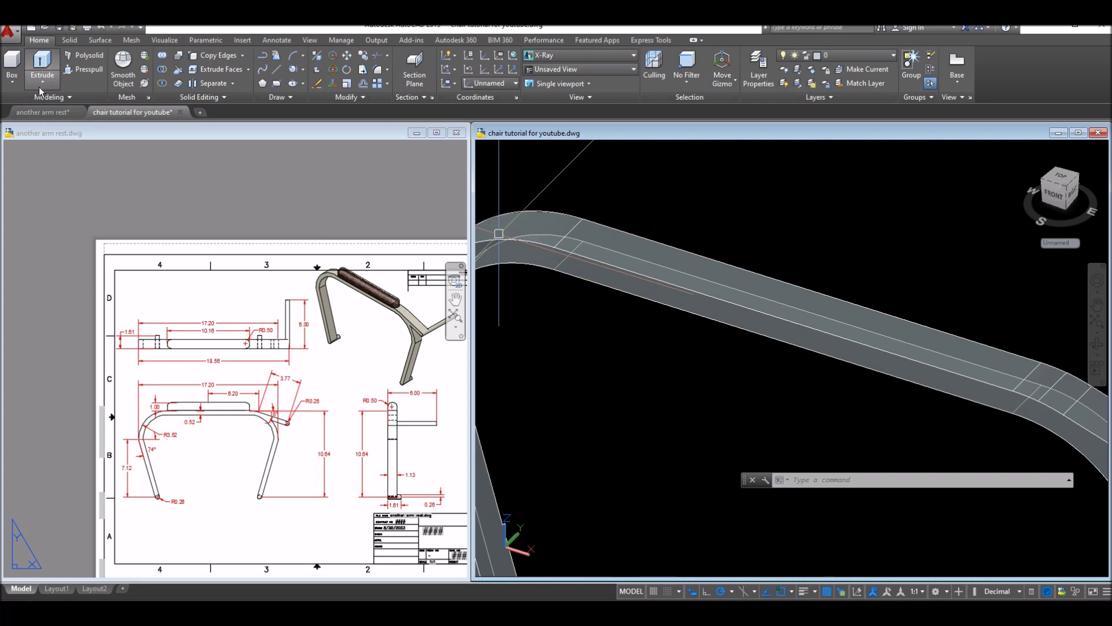
{"action": "left_click", "coordinate": [19, 91]}
{"action": "left_click", "coordinate": [13, 83]}
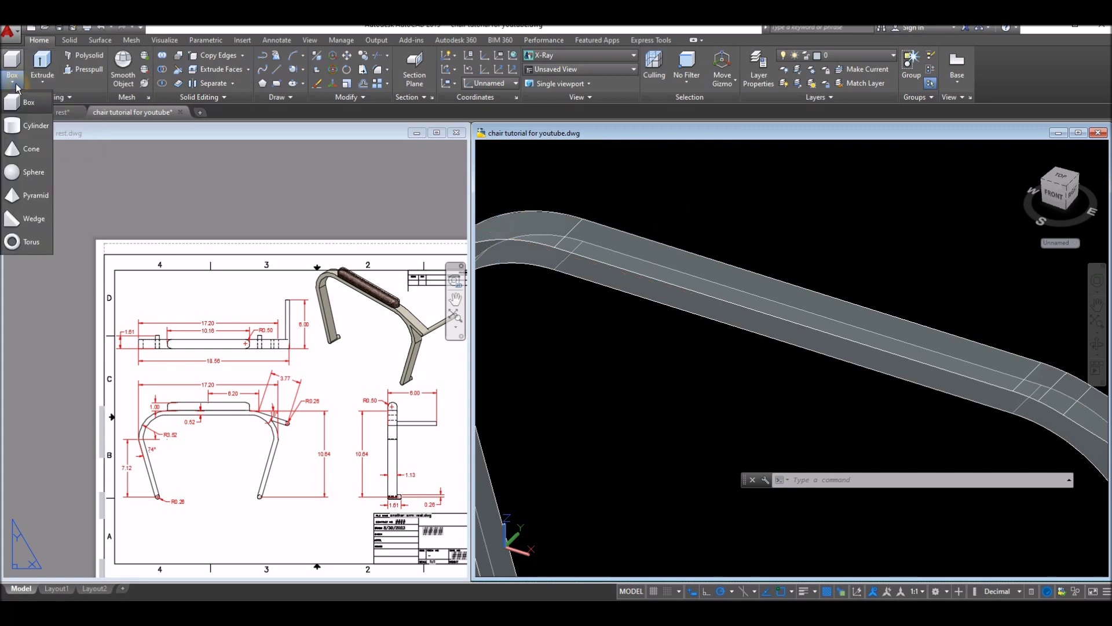
{"action": "left_click", "coordinate": [21, 105]}
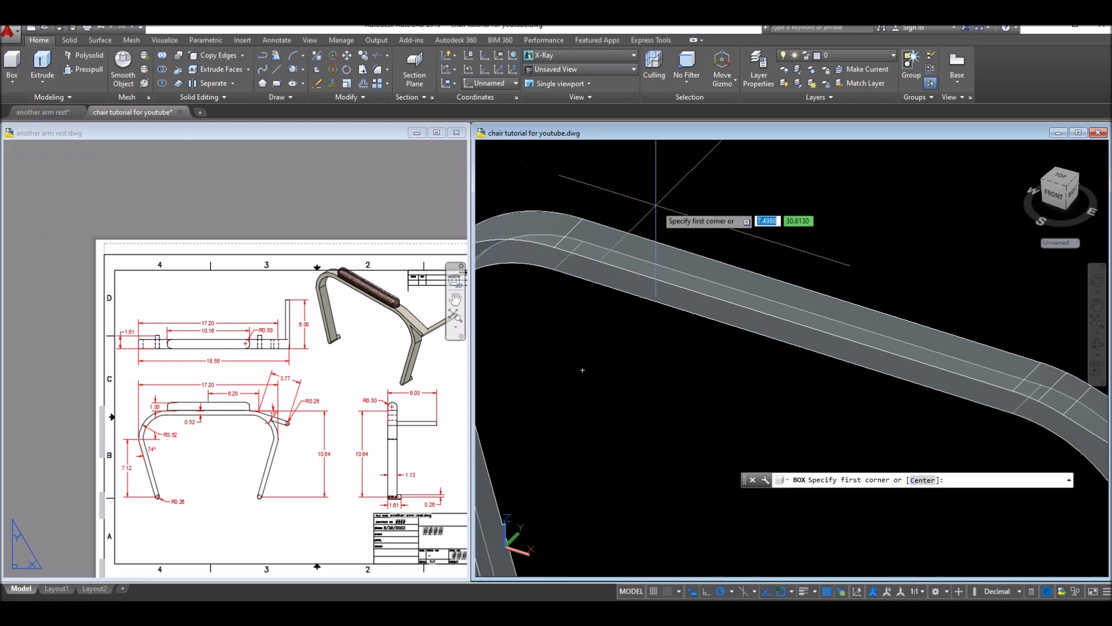
{"action": "left_click", "coordinate": [558, 248]}
{"action": "scroll", "coordinate": [649, 242], "scroll_direction": "down", "scroll_amount": 3}
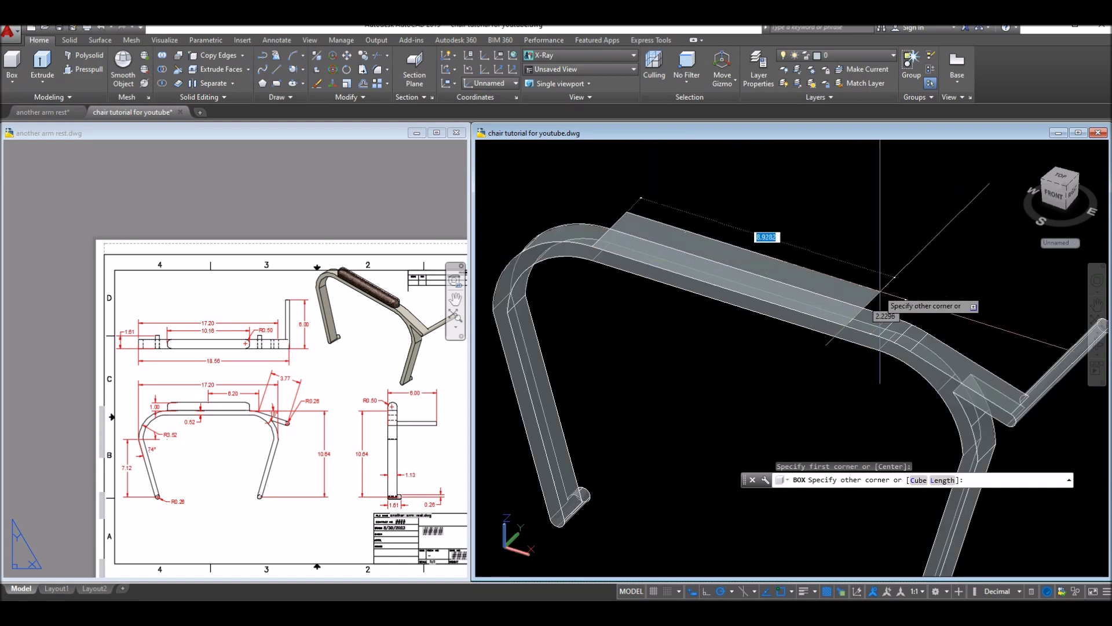
{"action": "left_click", "coordinate": [898, 321]}
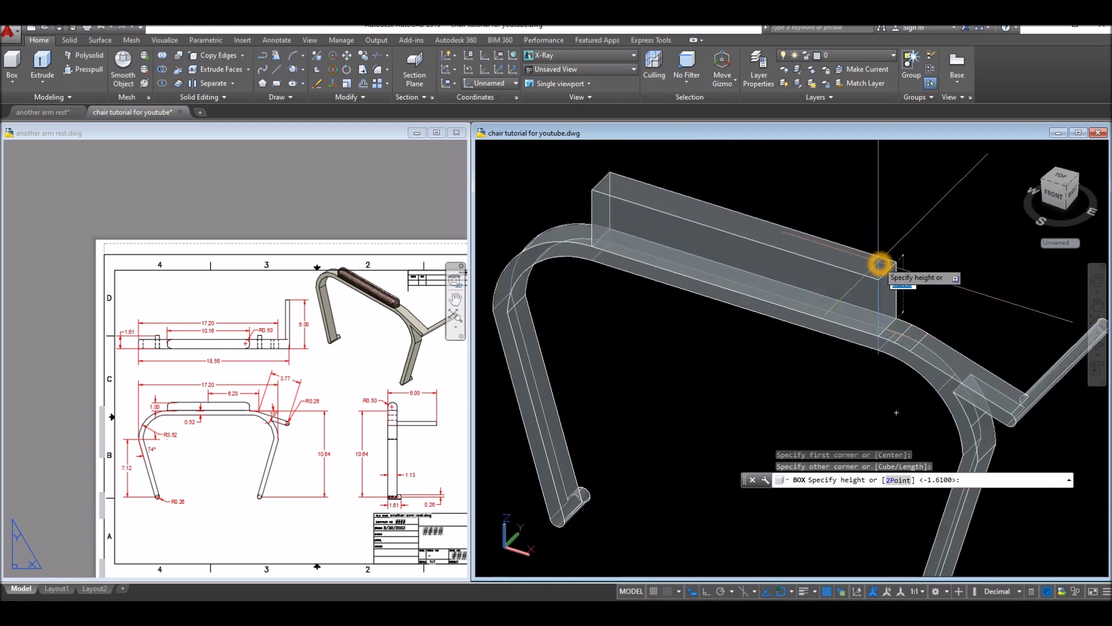
{"action": "type", "text": "1"}
{"action": "key", "text": "Return"}
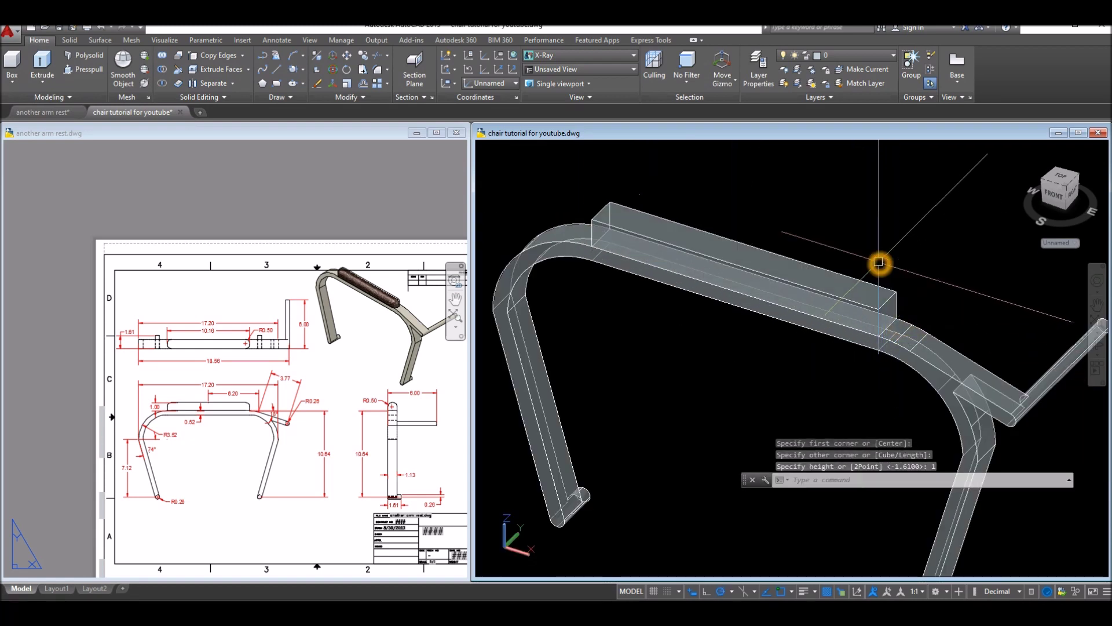
Step: Check the arm pad's height in the reference drawing and fillet the pad's four vertical corner edges with a 0.5 radius
{"action": "left_click", "coordinate": [230, 437]}
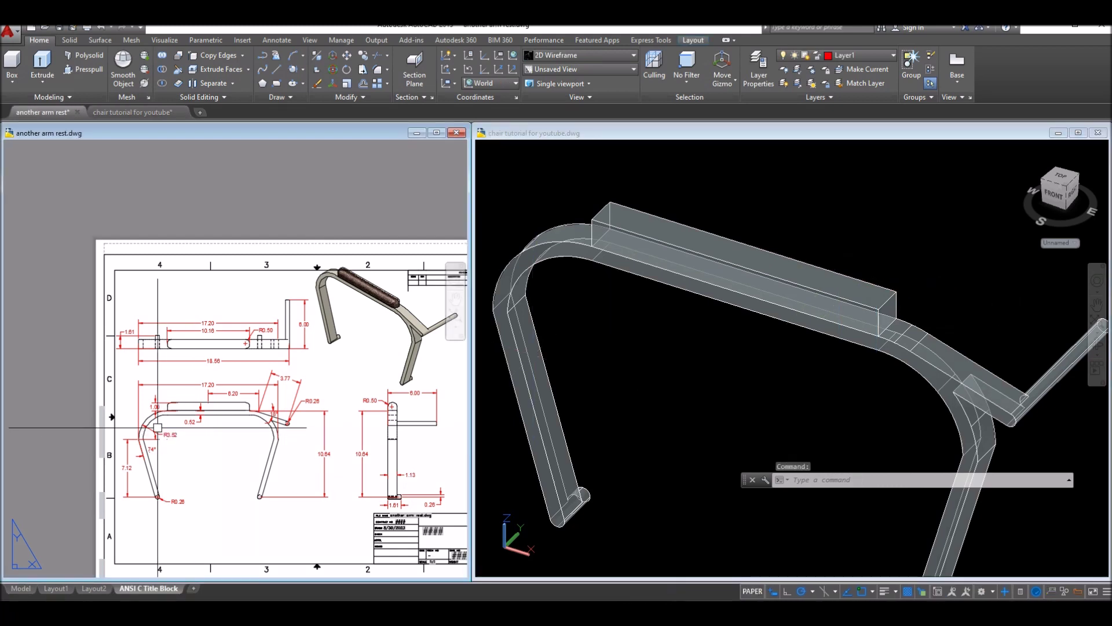
{"action": "scroll", "coordinate": [152, 400], "scroll_direction": "up", "scroll_amount": 8}
{"action": "left_click", "coordinate": [151, 398]}
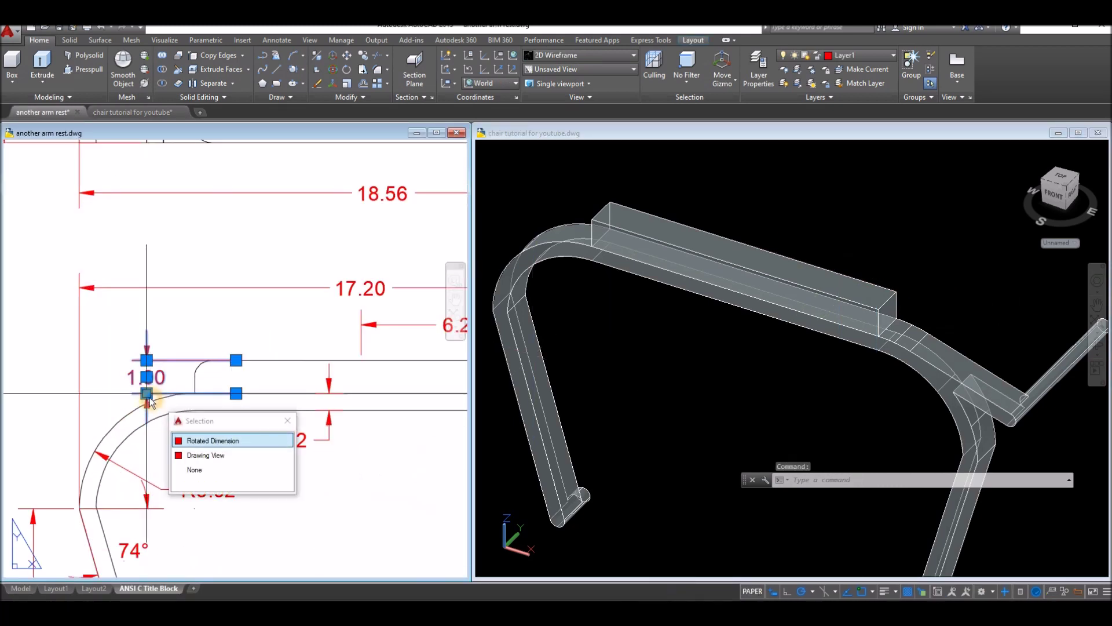
{"action": "key", "text": "Escape"}
{"action": "left_click", "coordinate": [605, 390]}
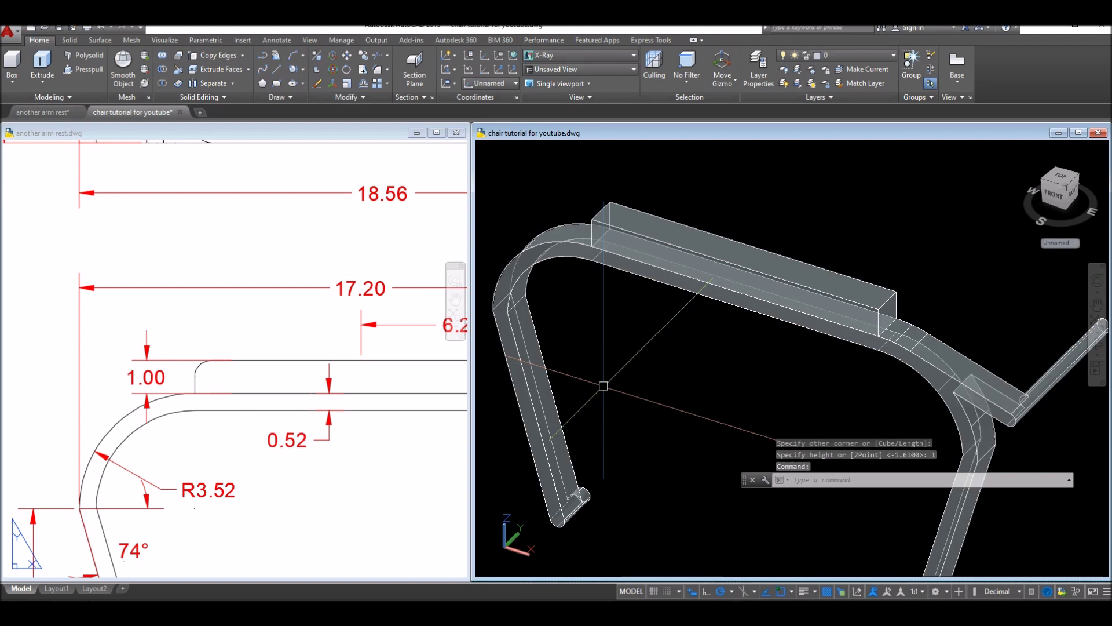
{"action": "left_click", "coordinate": [70, 41]}
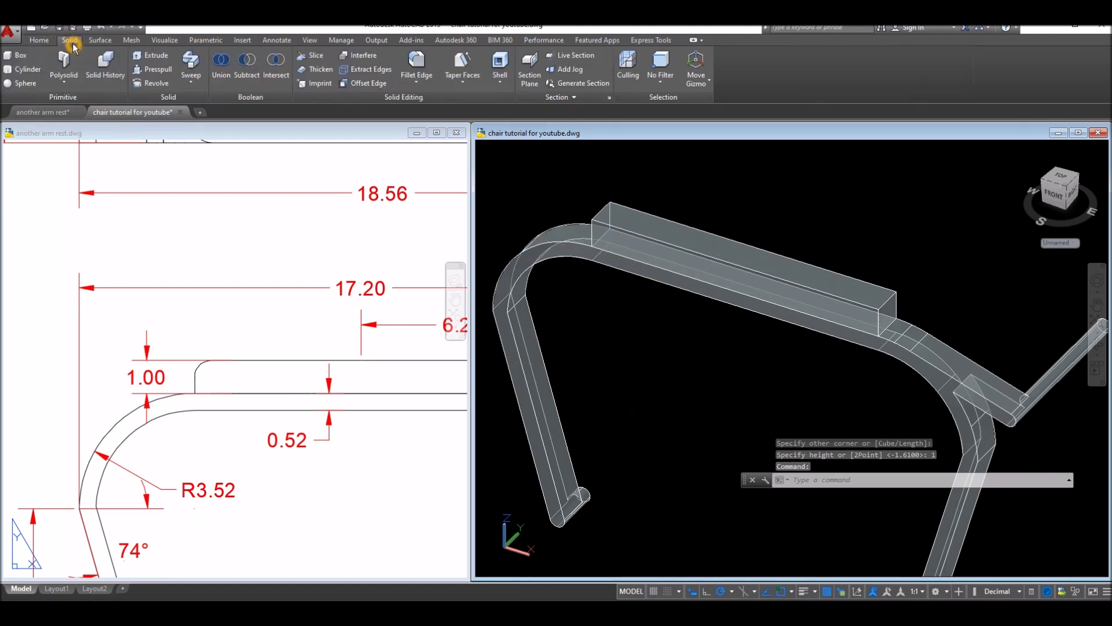
{"action": "left_click", "coordinate": [417, 74]}
{"action": "right_click", "coordinate": [609, 296]}
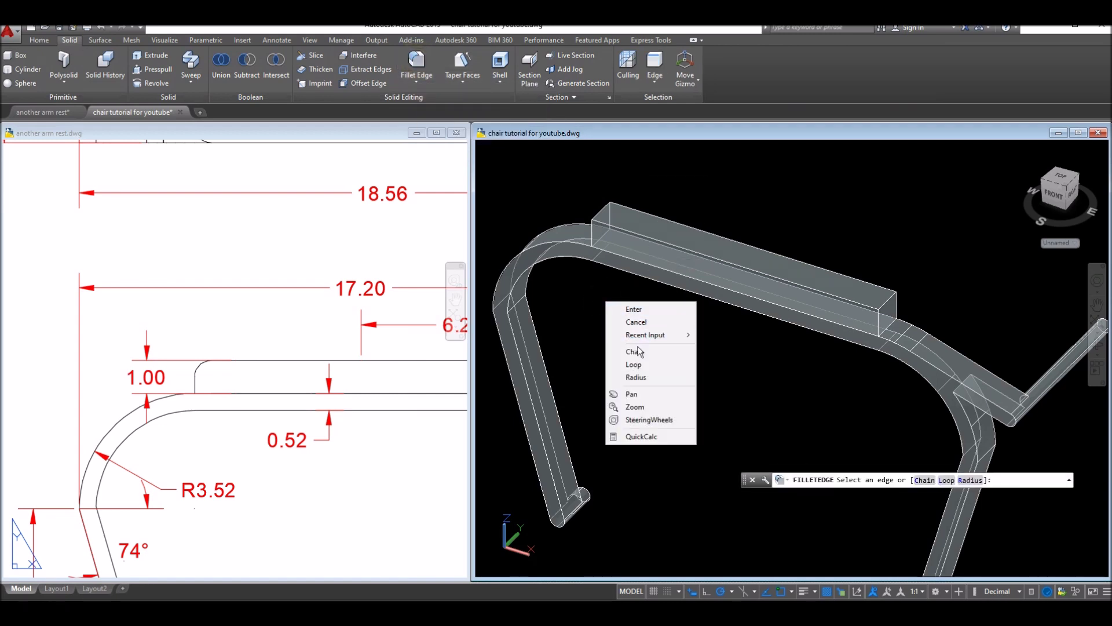
{"action": "left_click", "coordinate": [629, 375]}
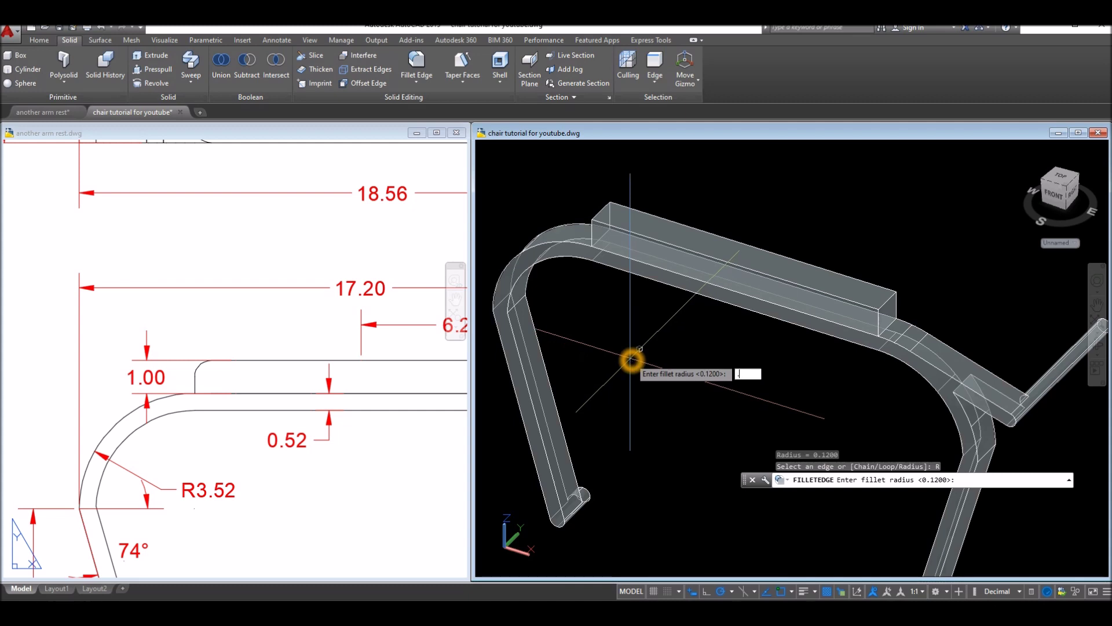
{"action": "type", "text": ".5"}
{"action": "key", "text": "Return"}
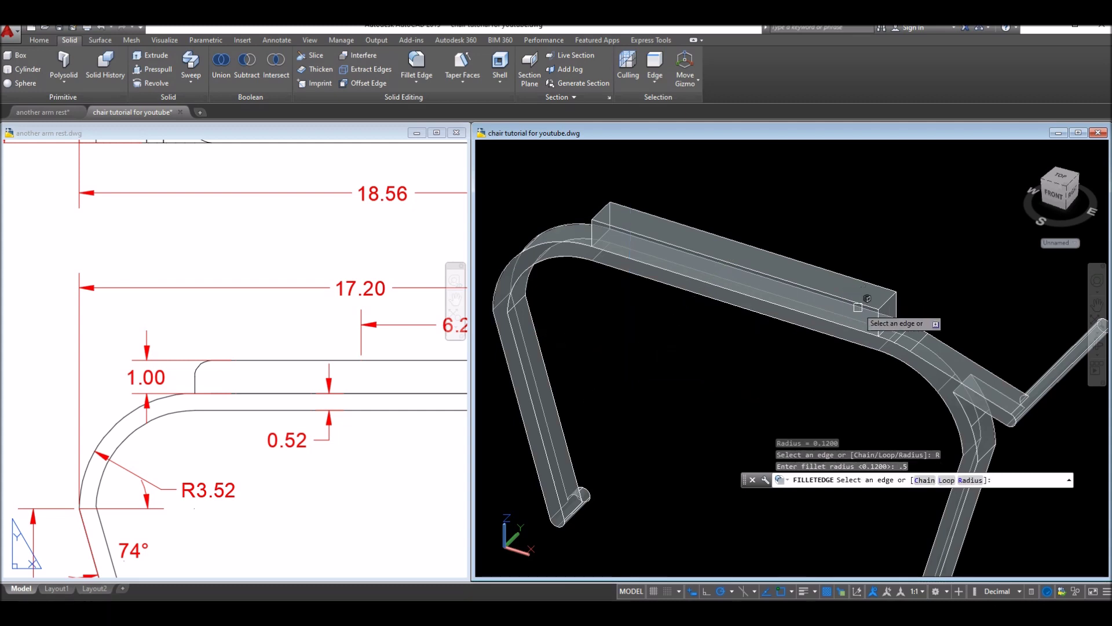
{"action": "left_click", "coordinate": [879, 321]}
{"action": "left_click", "coordinate": [893, 309]}
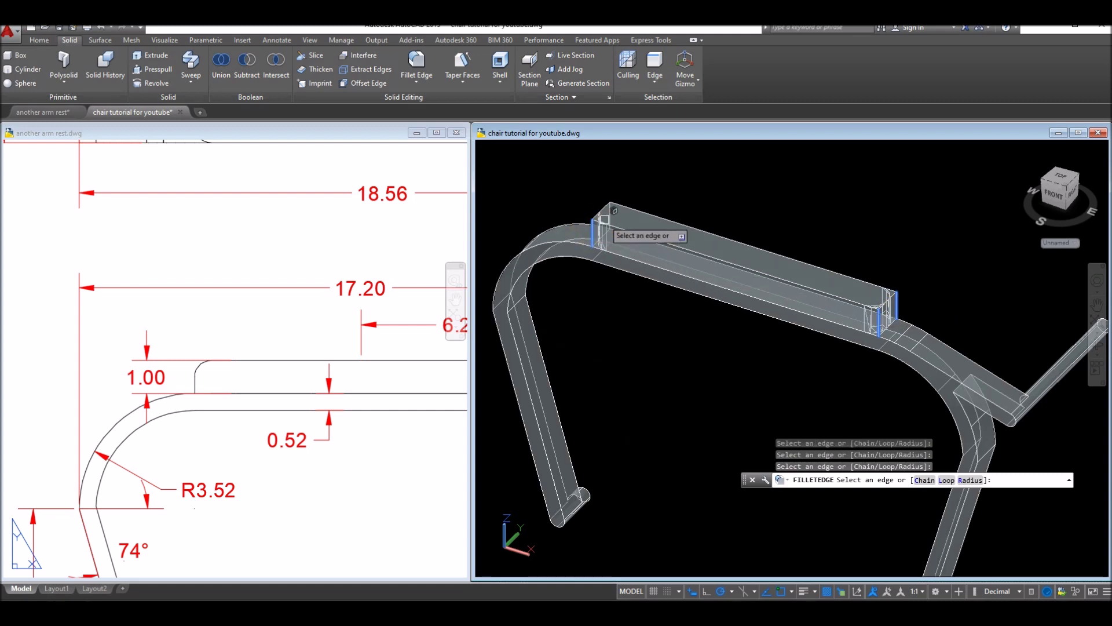
{"action": "right_click", "coordinate": [676, 180]}
{"action": "left_click", "coordinate": [694, 186]}
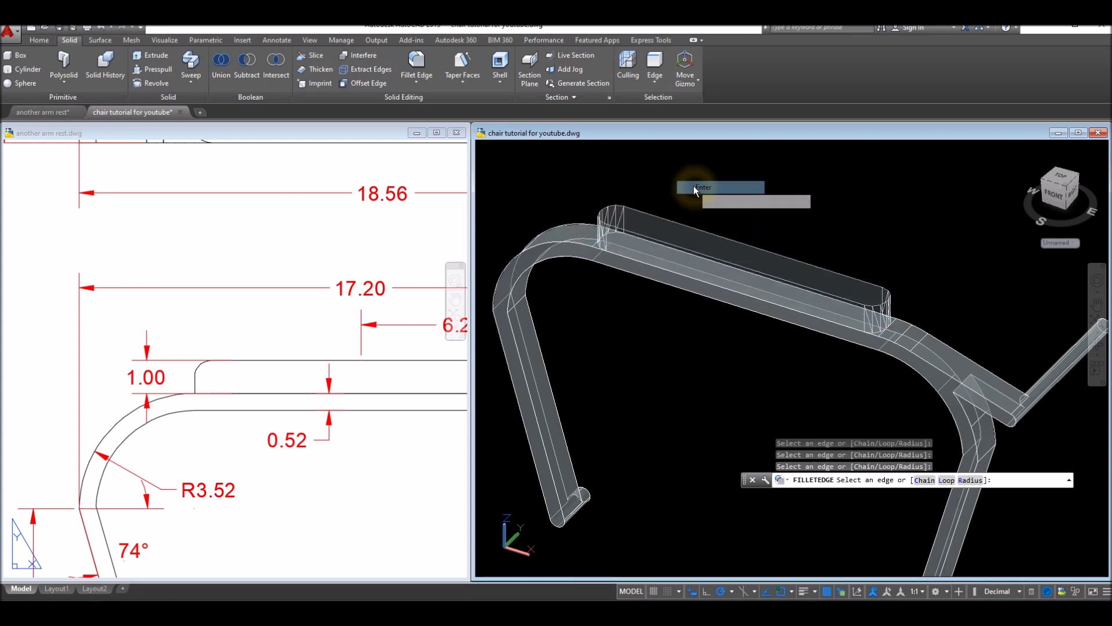
{"action": "right_click", "coordinate": [694, 186]}
{"action": "left_click", "coordinate": [718, 193]}
Step: Add a radius dimension to the arm pad's upper corner arc in the reference drawing's front view
{"action": "left_click", "coordinate": [415, 354]}
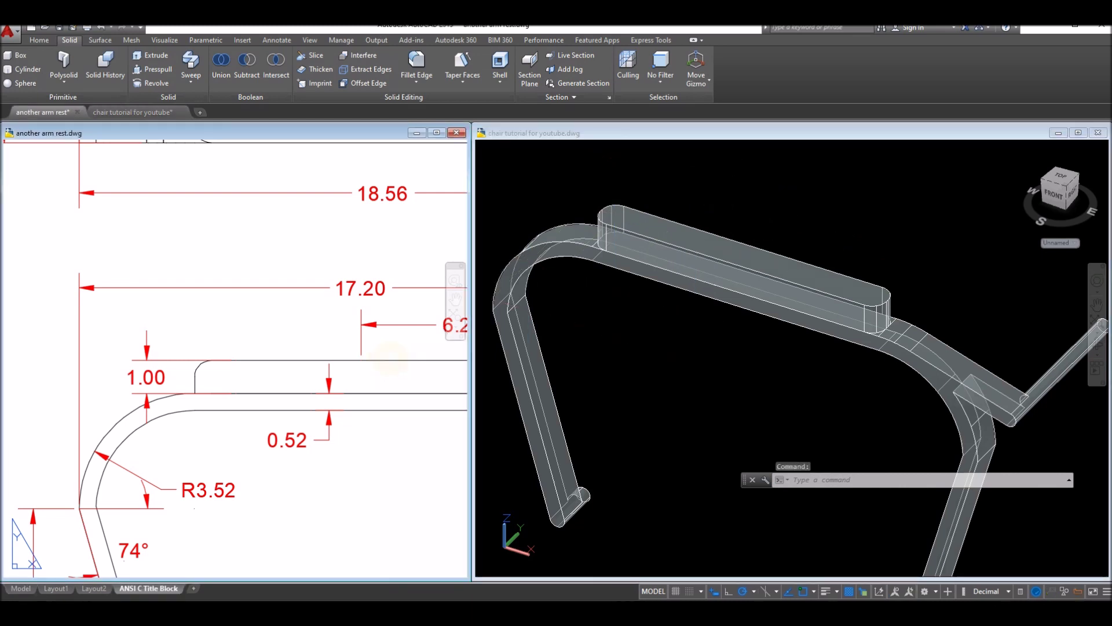
{"action": "scroll", "coordinate": [388, 350], "scroll_direction": "down", "scroll_amount": 2}
{"action": "mouse_move", "coordinate": [359, 353]}
{"action": "middle_mouse_down"}
{"action": "mouse_move", "coordinate": [194, 353]}
{"action": "mouse_move", "coordinate": [219, 367]}
{"action": "mouse_move", "coordinate": [228, 412]}
{"action": "middle_mouse_up"}
{"action": "right_click", "coordinate": [375, 244]}
{"action": "key", "text": "Escape"}
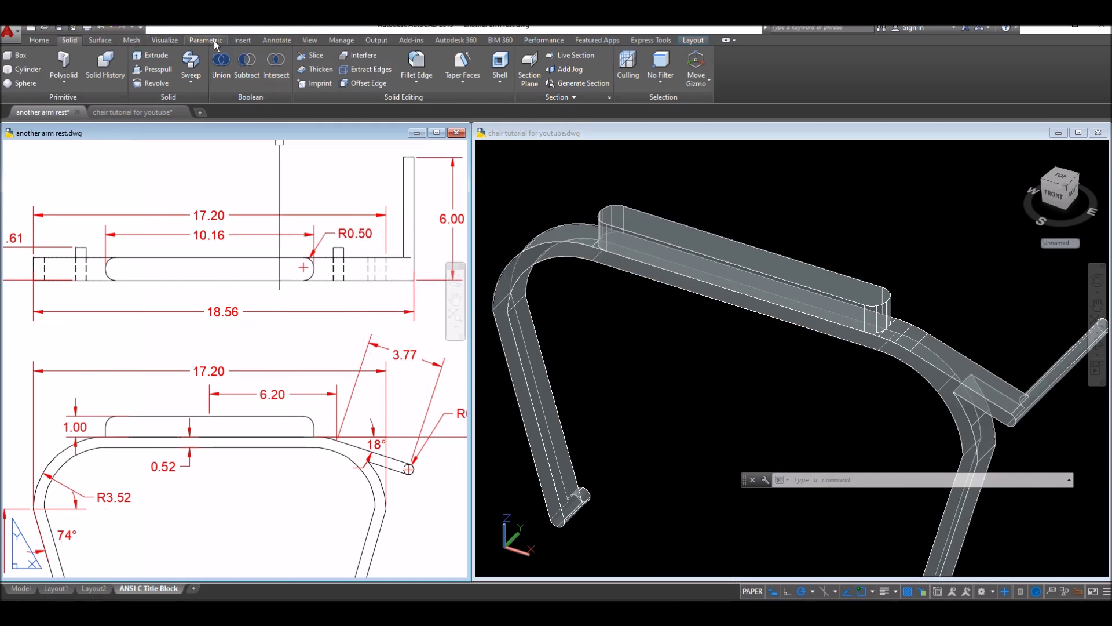
{"action": "left_click", "coordinate": [277, 40]}
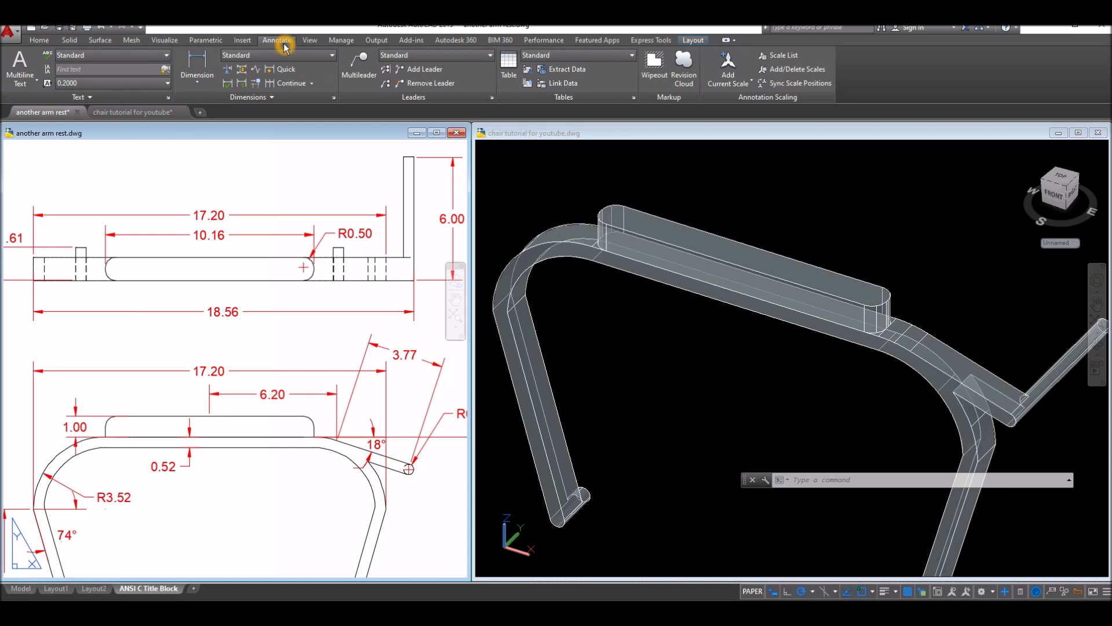
{"action": "left_click", "coordinate": [210, 85]}
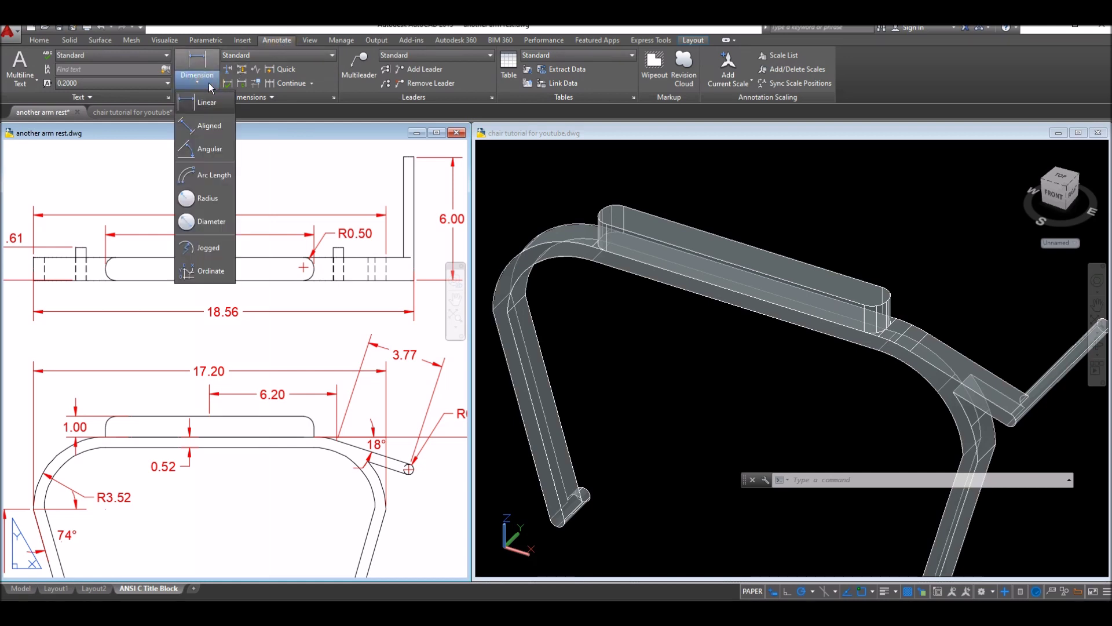
{"action": "left_click", "coordinate": [205, 200]}
{"action": "scroll", "coordinate": [100, 420], "scroll_direction": "up", "scroll_amount": 5}
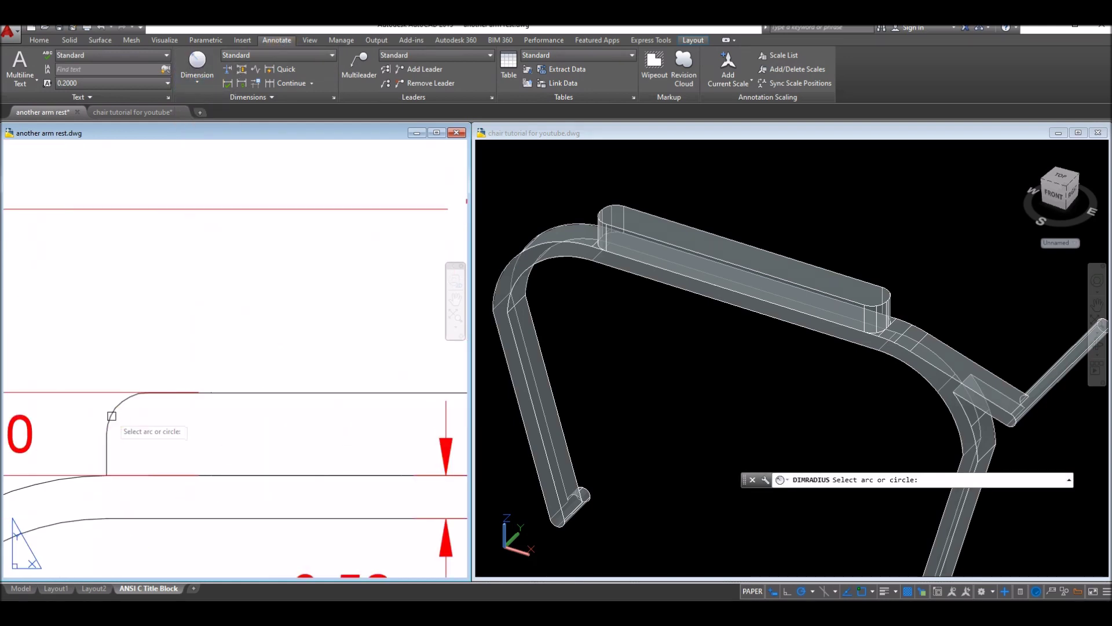
{"action": "left_click", "coordinate": [111, 416]}
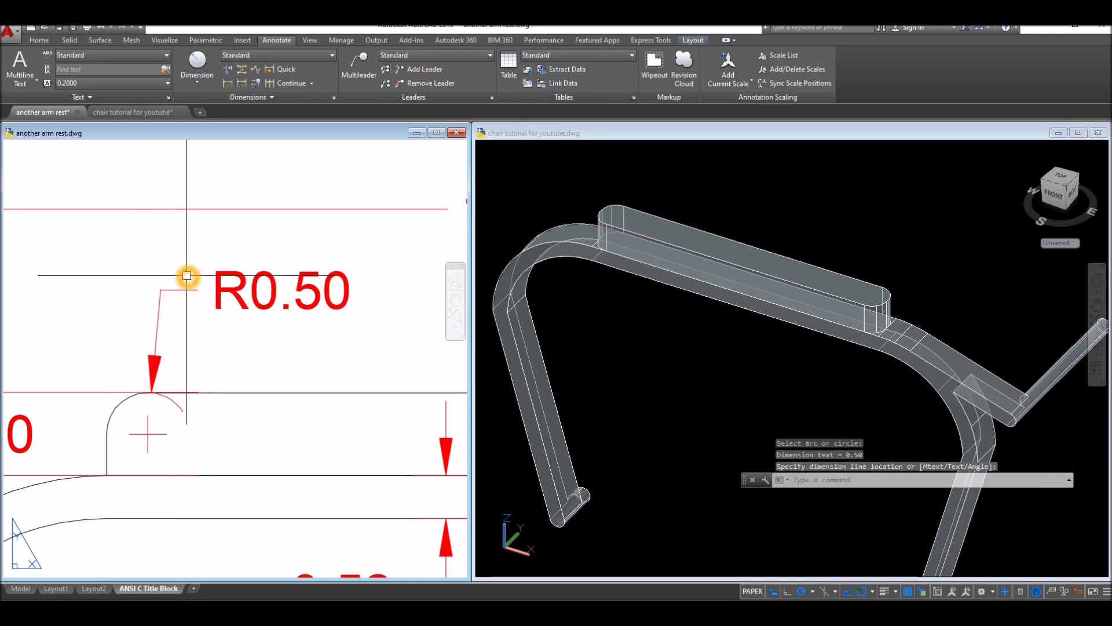
{"action": "left_click", "coordinate": [186, 276]}
{"action": "scroll", "coordinate": [186, 276], "scroll_direction": "down", "scroll_amount": 2}
{"action": "left_click", "coordinate": [666, 344]}
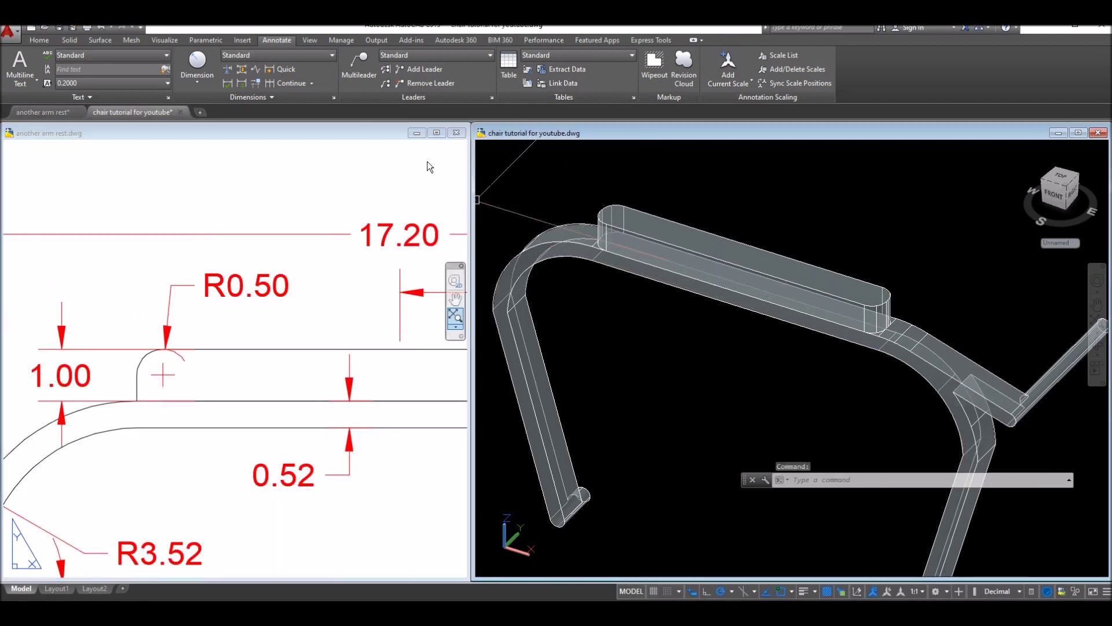
Step: Fillet the complete loop of edges around the arm pad's top face with a 0.5 radius
{"action": "left_click", "coordinate": [77, 40]}
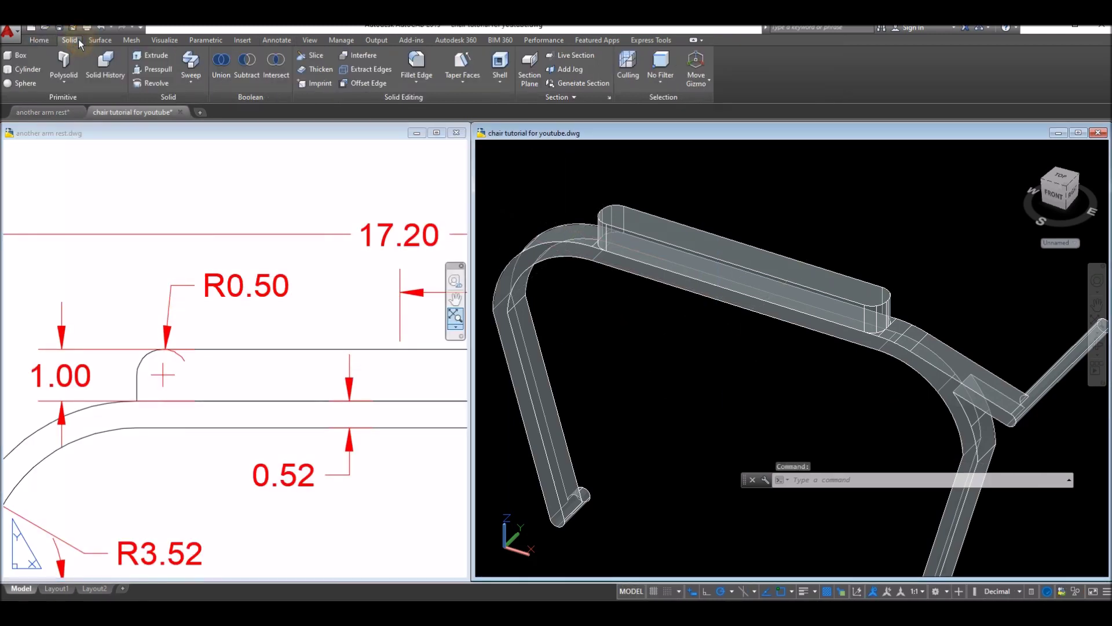
{"action": "left_click", "coordinate": [417, 65]}
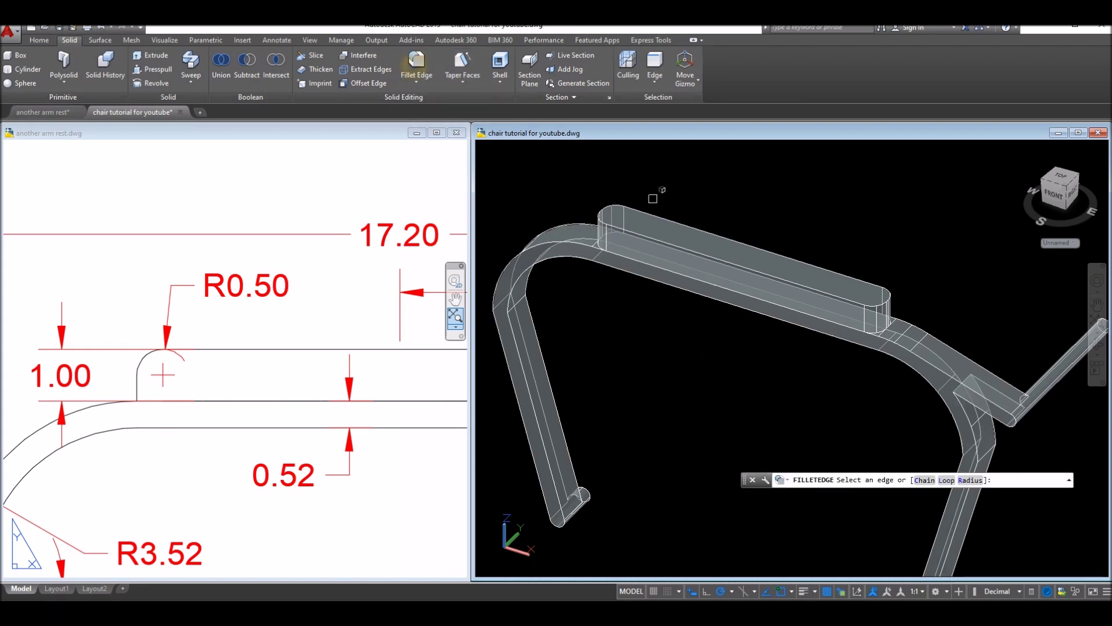
{"action": "right_click", "coordinate": [655, 310]}
{"action": "left_click", "coordinate": [693, 387]}
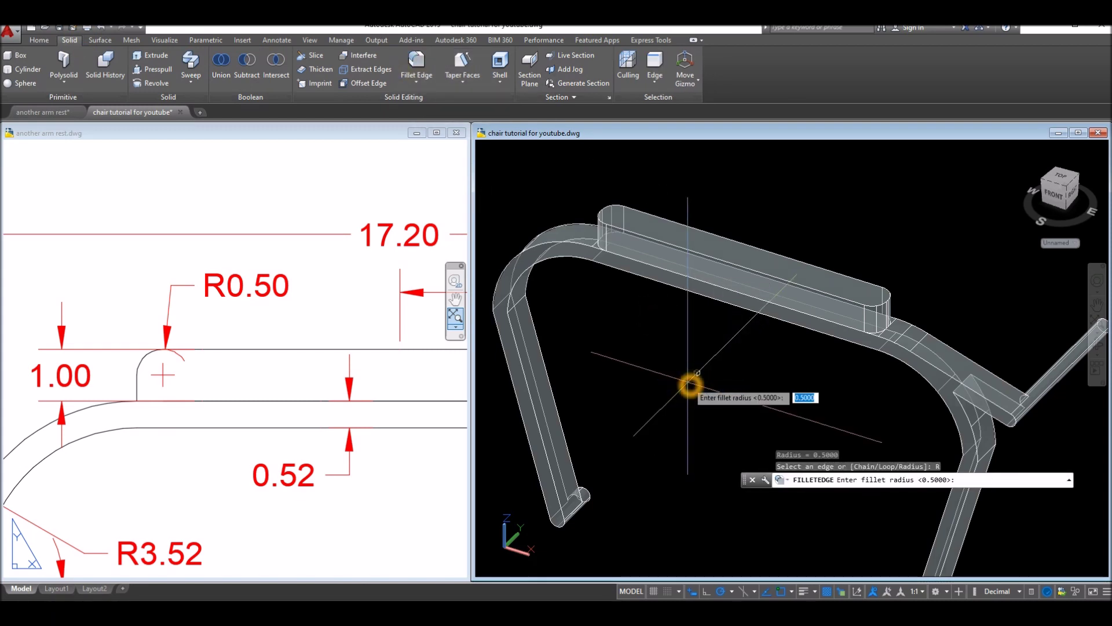
{"action": "key", "text": "Return"}
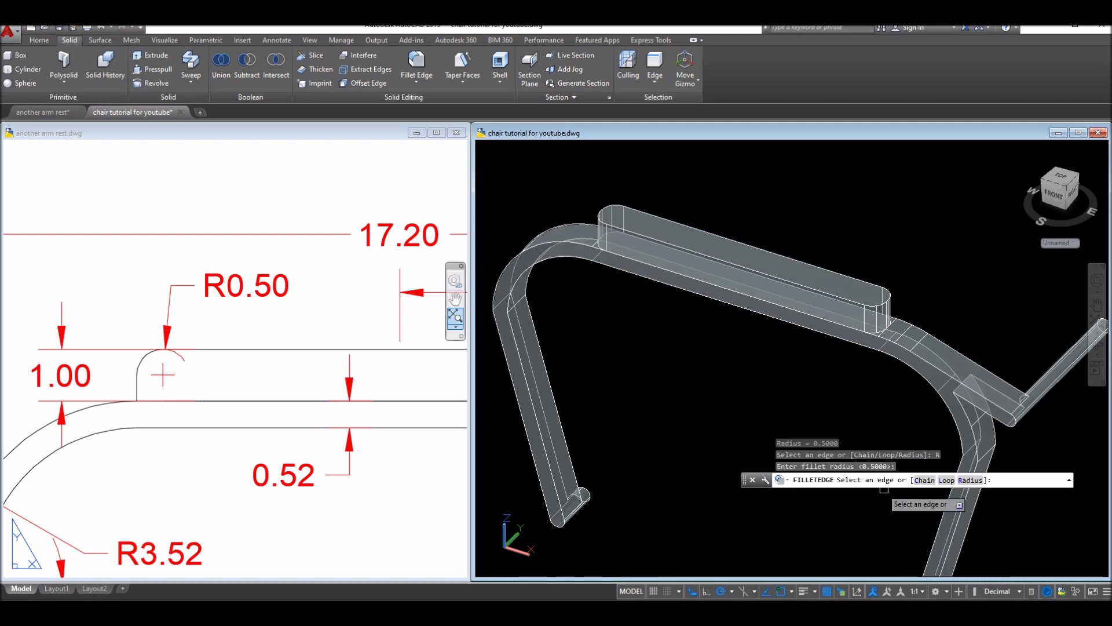
{"action": "left_click", "coordinate": [947, 485]}
{"action": "left_click", "coordinate": [775, 256]}
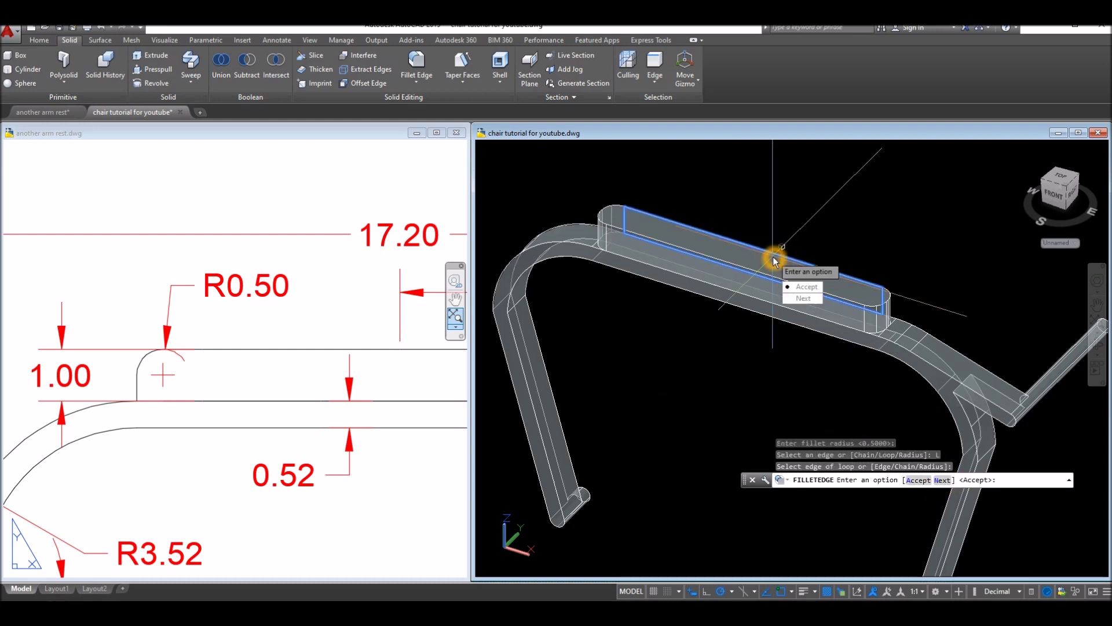
{"action": "left_click", "coordinate": [805, 299]}
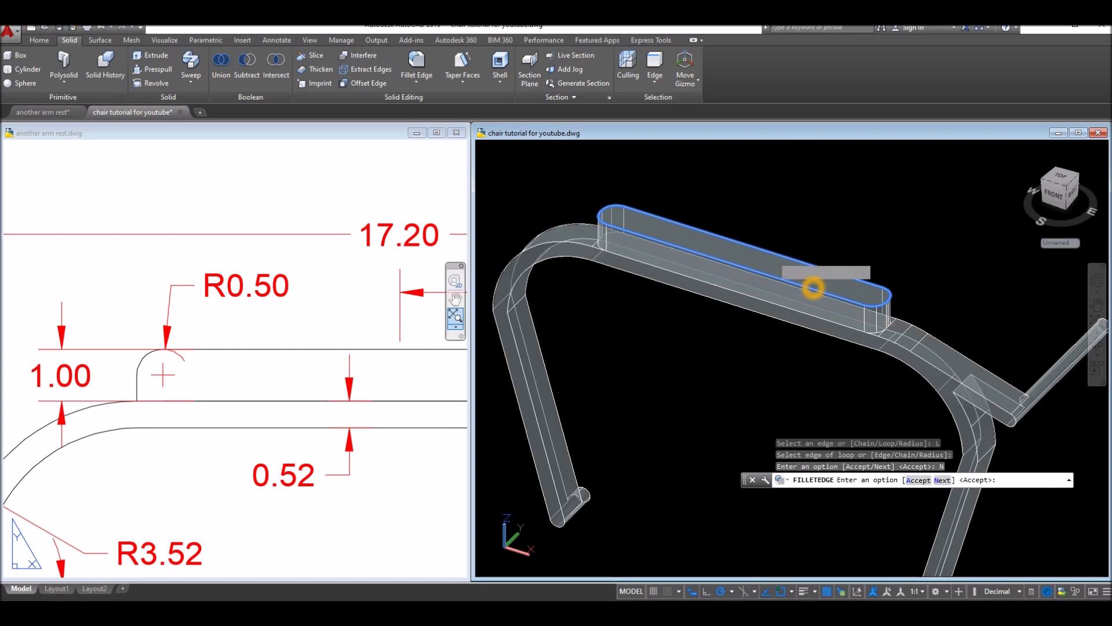
{"action": "left_click", "coordinate": [808, 286]}
{"action": "right_click", "coordinate": [776, 210]}
{"action": "left_click", "coordinate": [791, 219]}
{"action": "right_click", "coordinate": [790, 218]}
{"action": "left_click", "coordinate": [799, 221]}
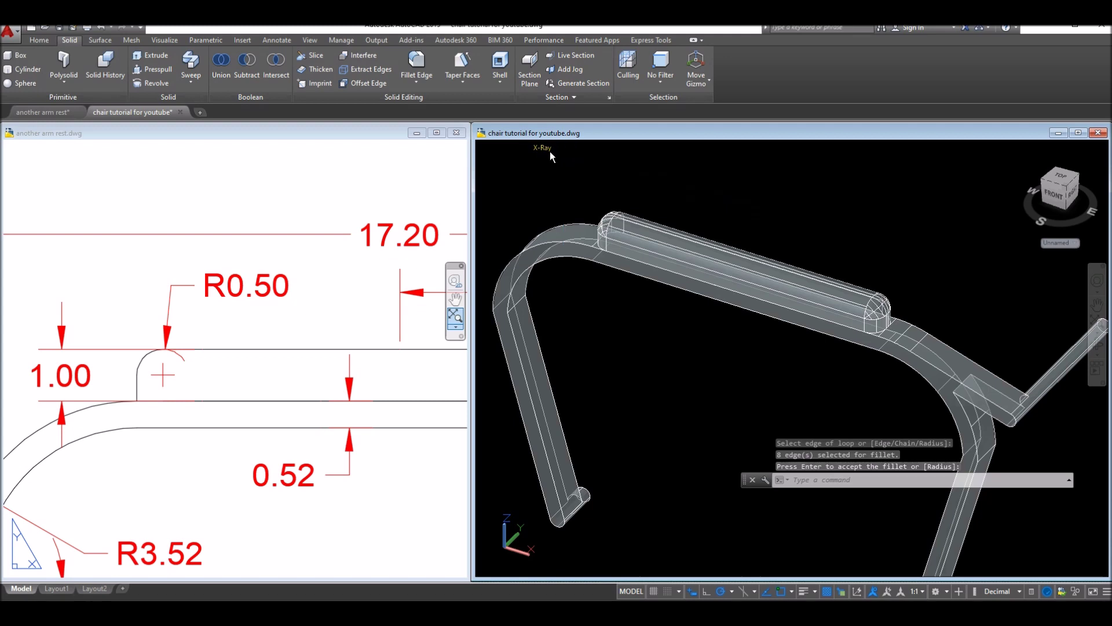
Step: Display the armrest in the Realistic visual style and inspect the finished model from different angles
{"action": "left_click", "coordinate": [547, 151]}
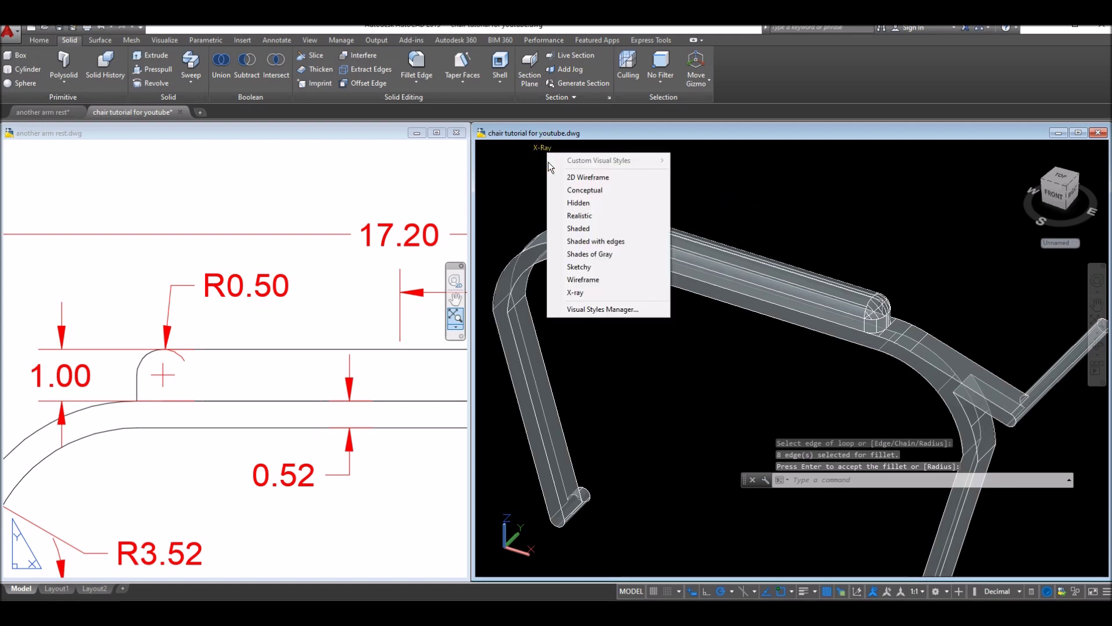
{"action": "left_click", "coordinate": [568, 216]}
{"action": "mouse_move", "coordinate": [637, 212]}
{"action": "middle_mouse_down", "text": "shift"}
{"action": "mouse_move", "coordinate": [683, 193]}
{"action": "mouse_move", "coordinate": [740, 191]}
{"action": "mouse_move", "coordinate": [651, 204]}
{"action": "middle_mouse_up", "text": "shift"}
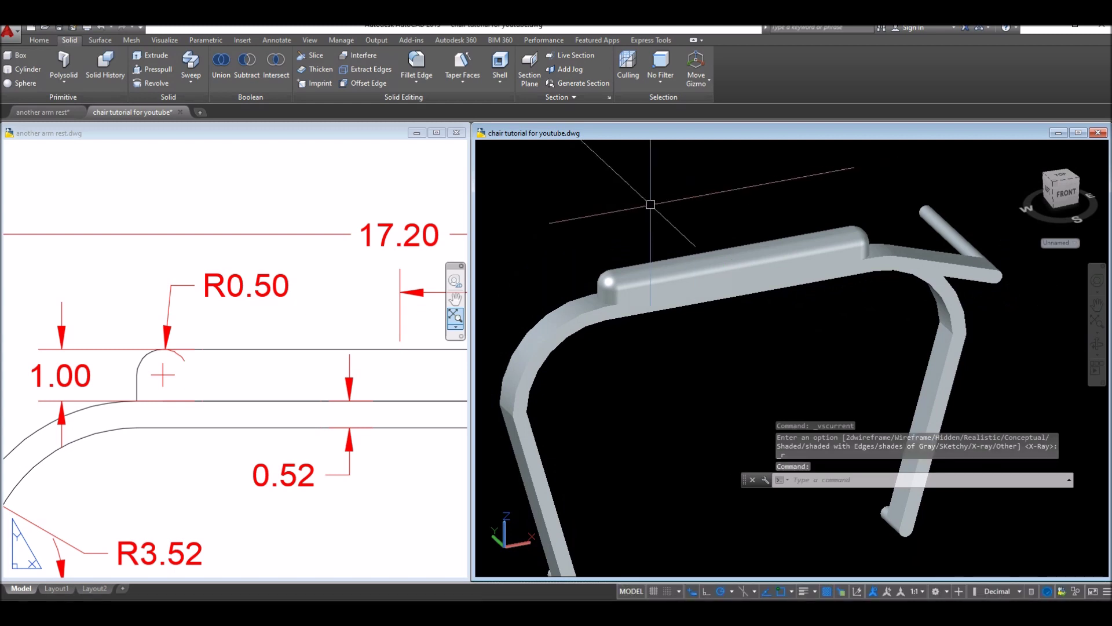
{"action": "scroll", "coordinate": [638, 241], "scroll_direction": "down", "scroll_amount": 3}
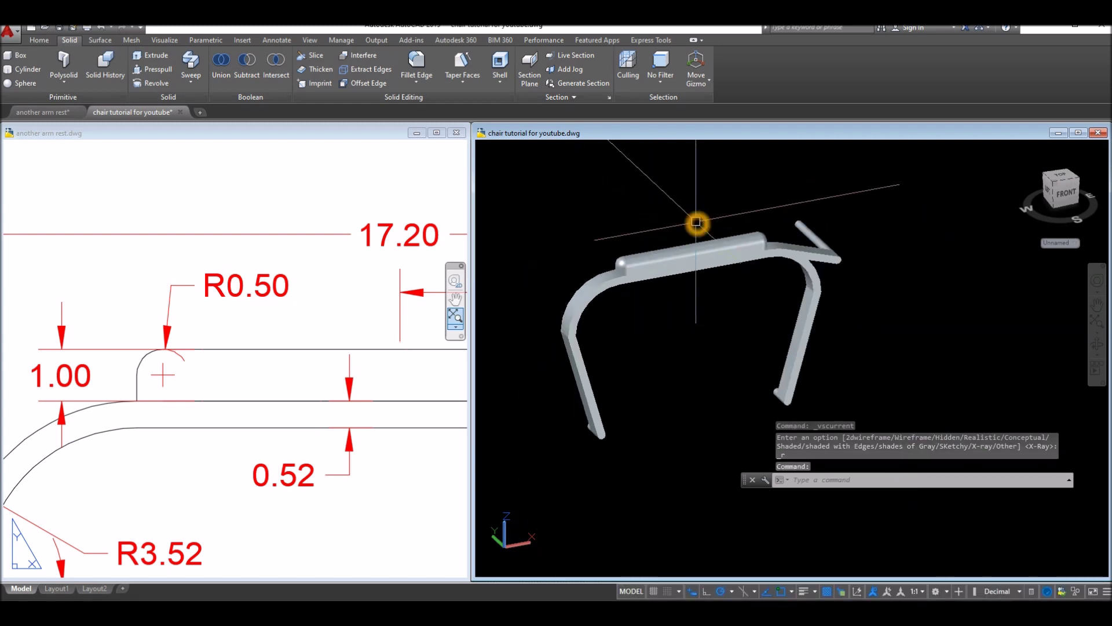
{"action": "middle_click_drag", "start_coordinate": [867, 228], "coordinate": [757, 249], "text": "shift"}
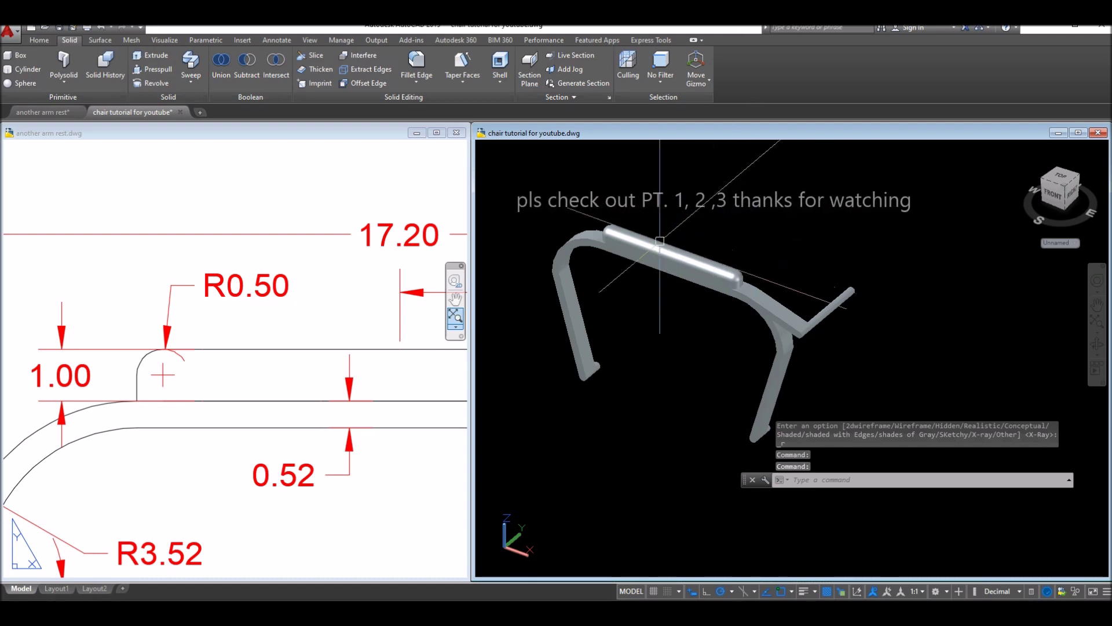
{"action": "left_click", "coordinate": [685, 238]}
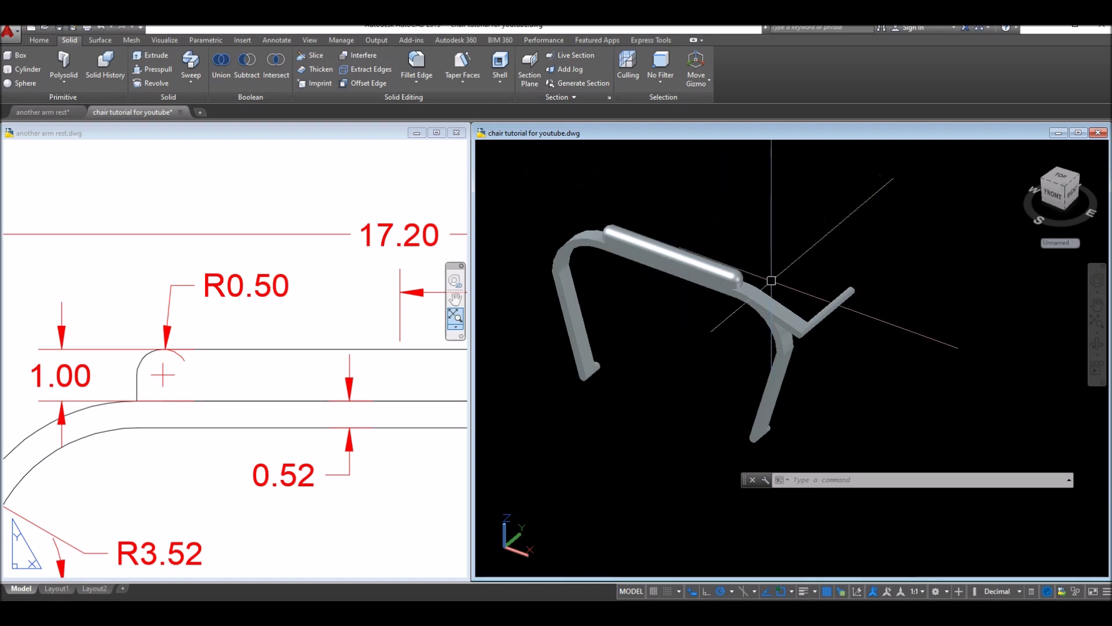
{"action": "left_click", "coordinate": [913, 416]}
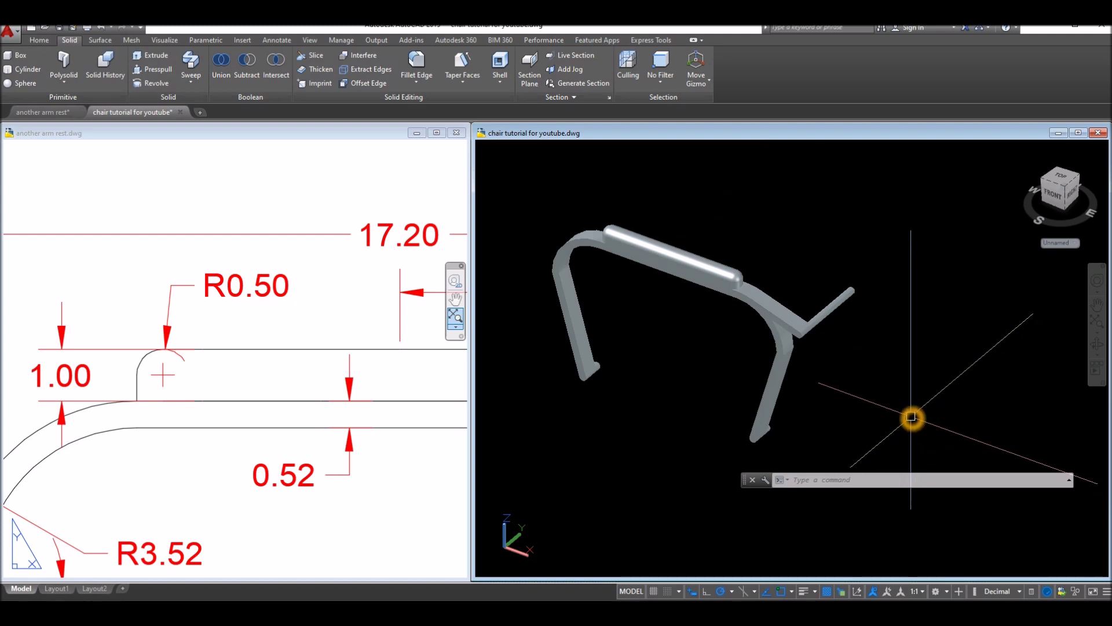